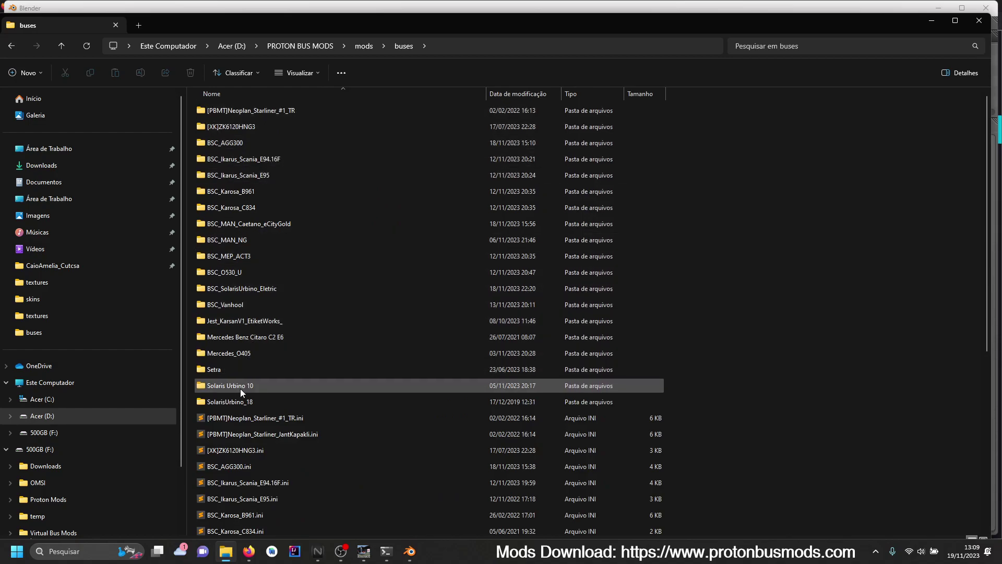
- Browse the textures folder of the SolarisUrbino_18 bus mod to locate its 3DS model file
double_click(240, 401)
double_click(222, 111)
click(222, 111)
click(453, 47)
double_click(244, 191)
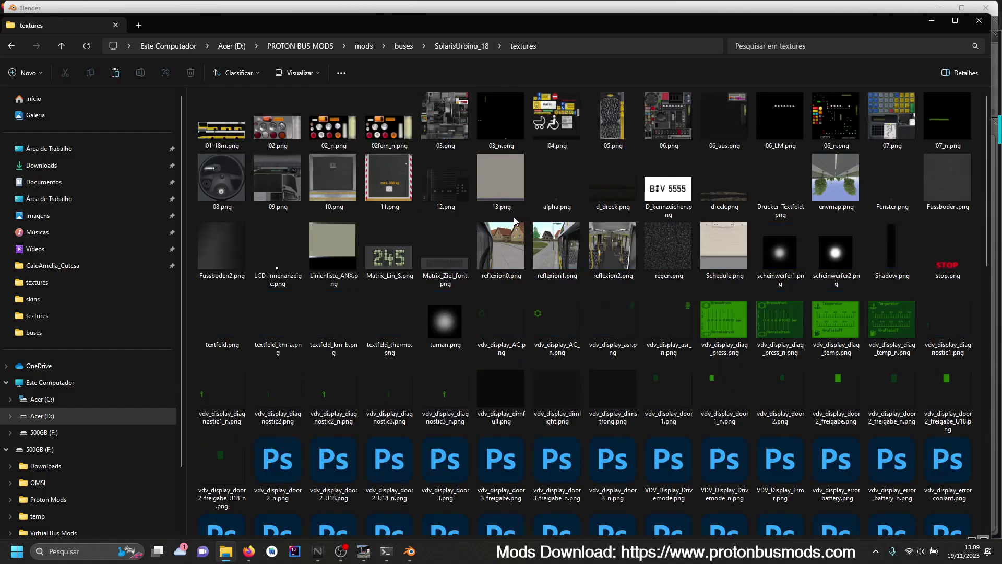
scroll(511, 217, down, 15)
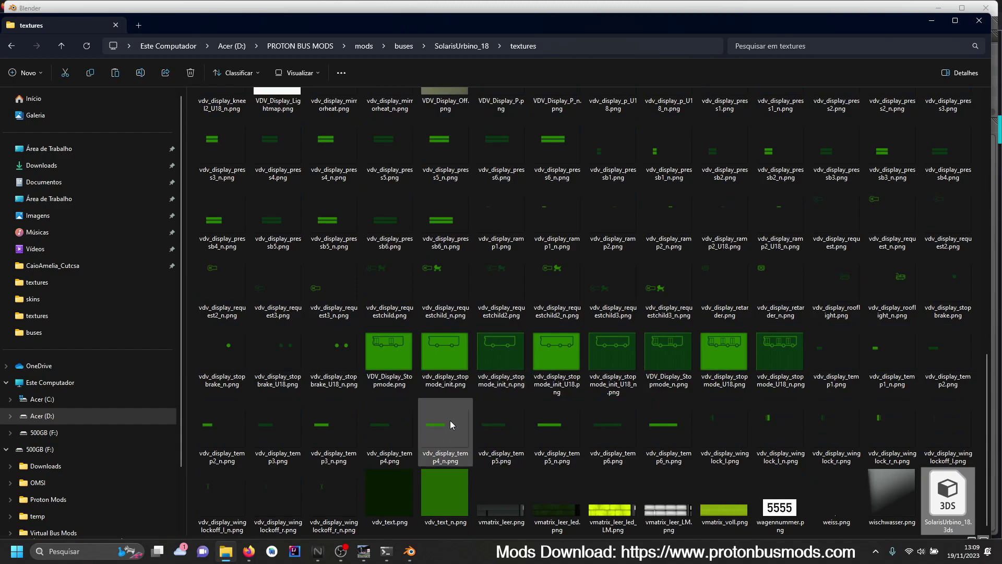
- Switch to Blender and start a 3DS import from the SolarisUrbino_18 mod's textures folder
click(409, 551)
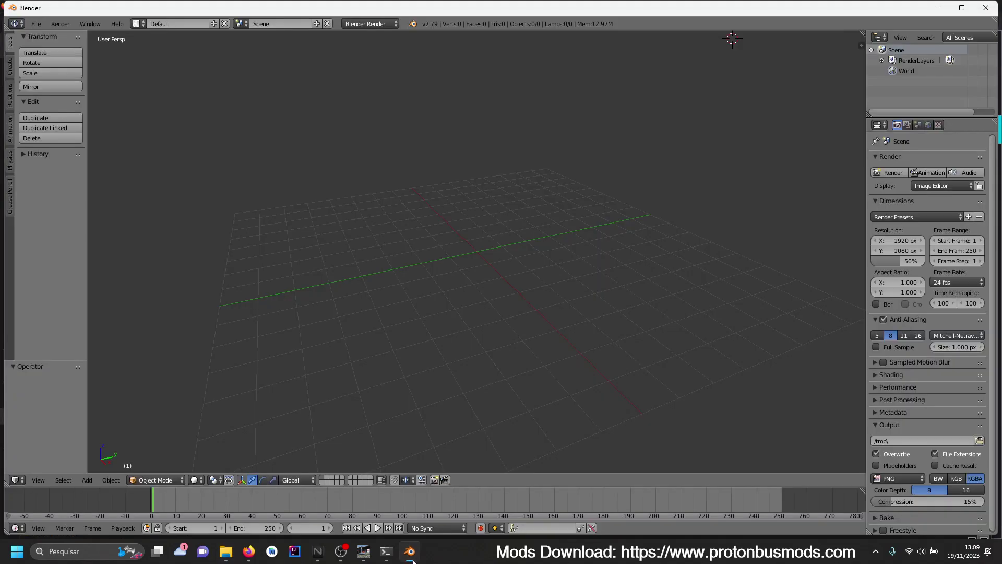
click(36, 23)
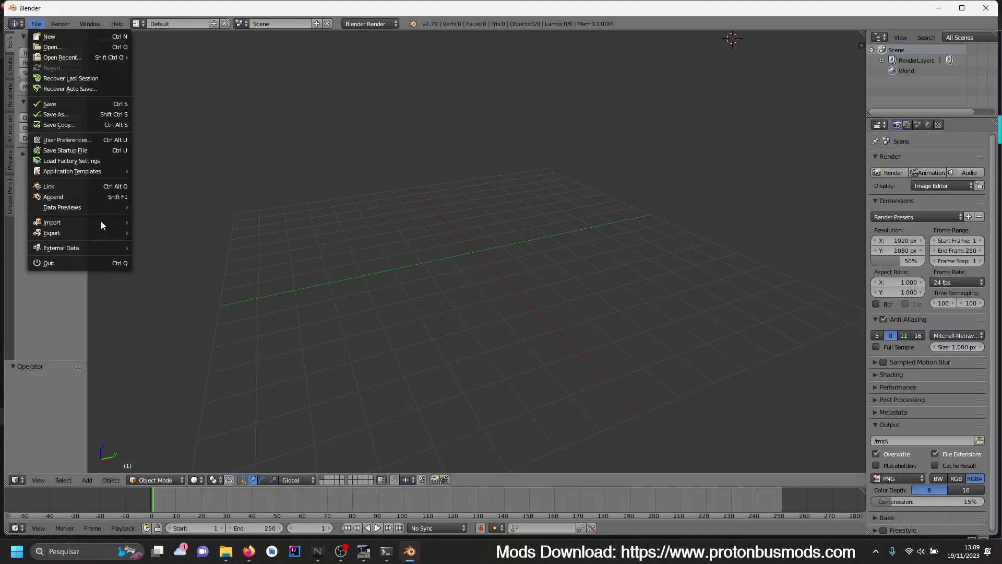
mouse_move(101, 222)
click(202, 242)
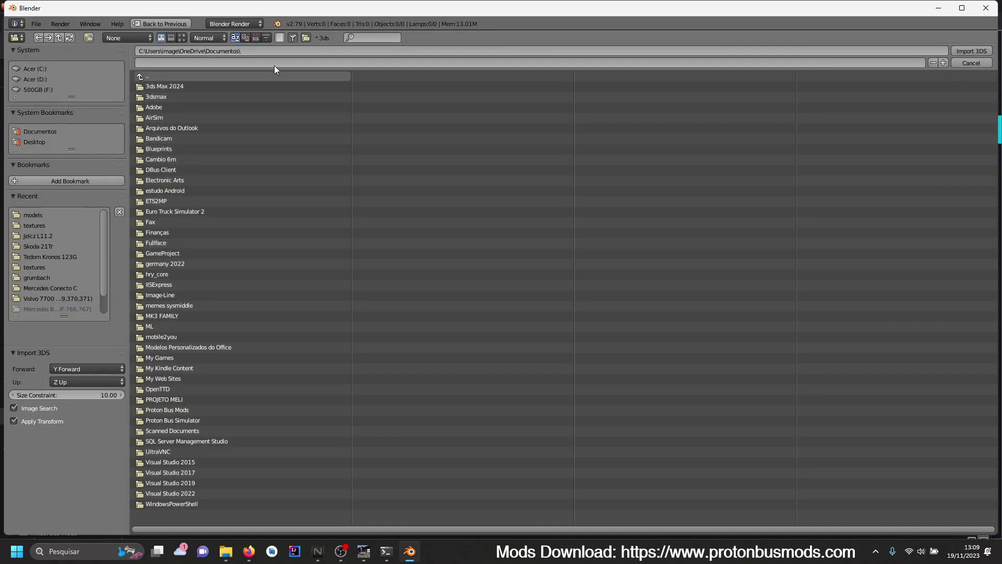
click(35, 215)
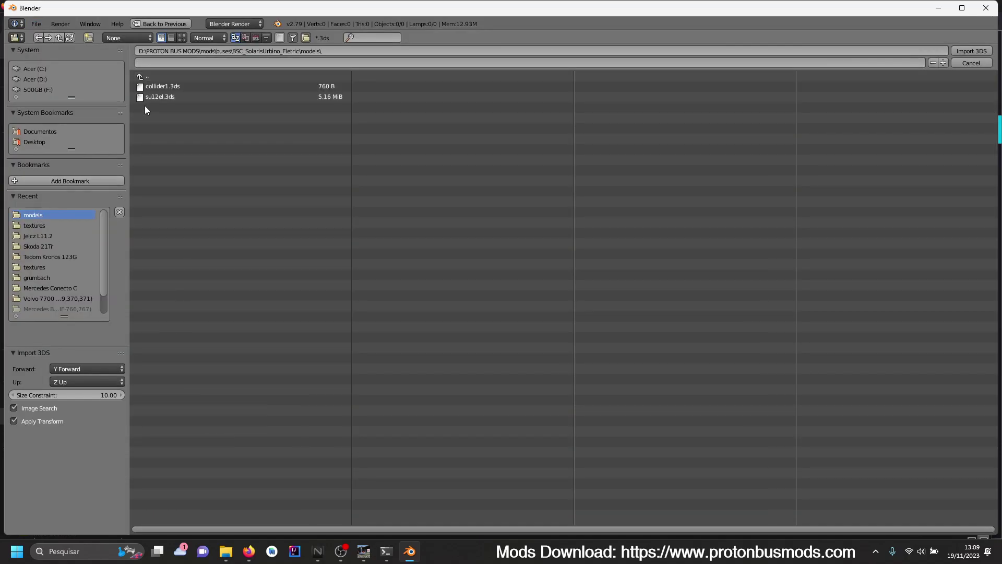
click(170, 77)
click(171, 77)
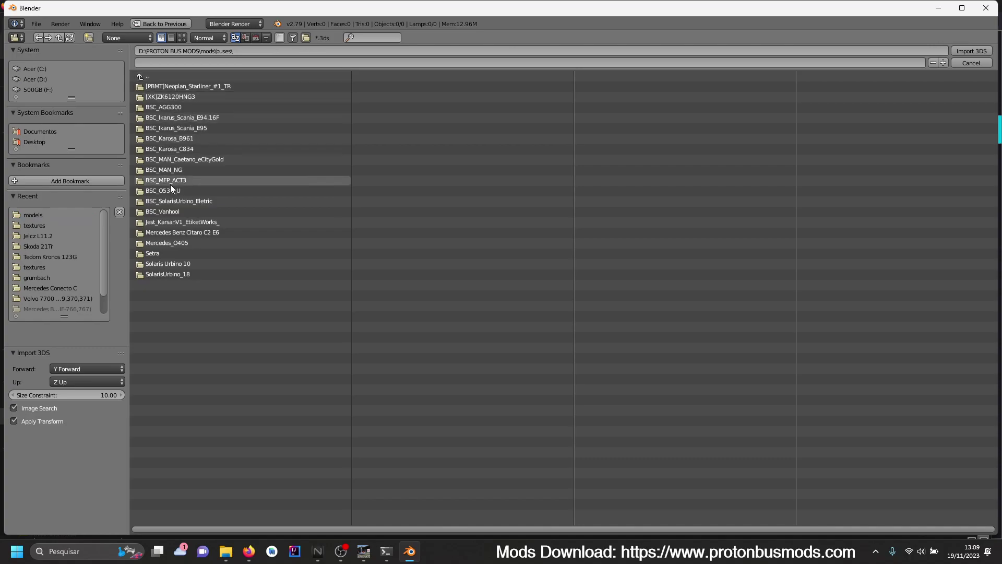
click(171, 273)
click(157, 139)
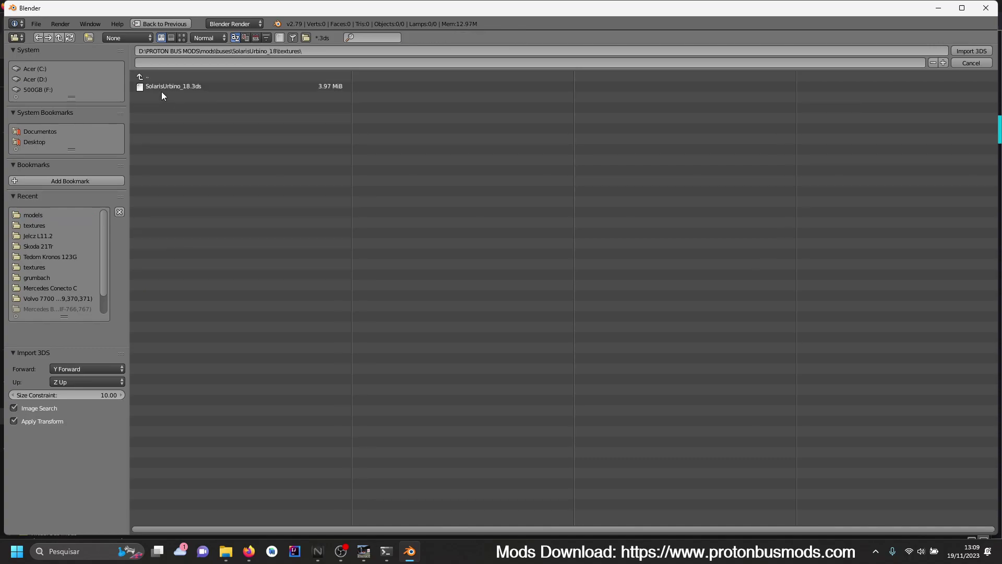
- Import SolarisUrbino_18.3ds with the size constraint set to 0
click(162, 87)
click(87, 395)
text(0)
key(Return)
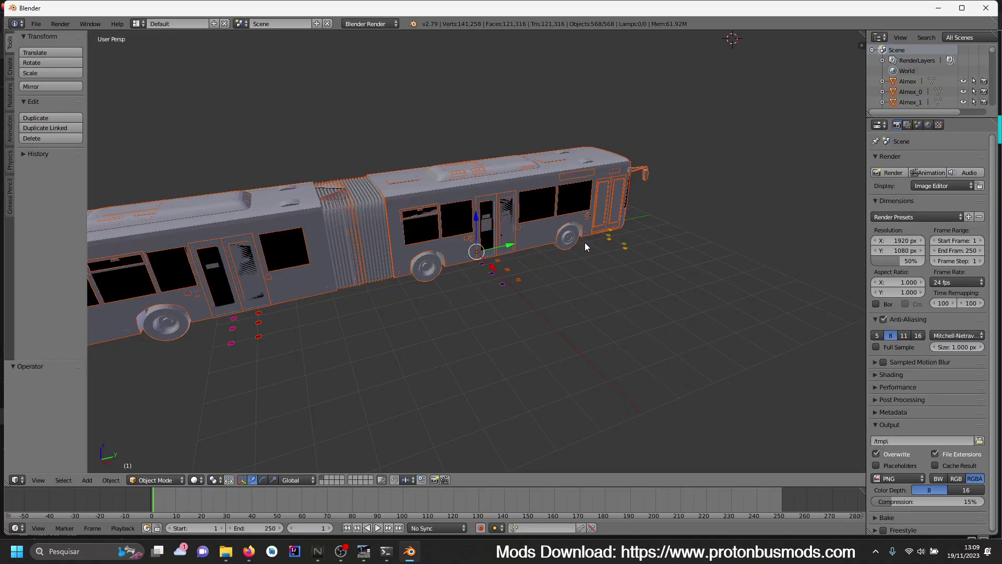
- Deselect all objects of the imported bus and display it with Texture viewport shading
middle_drag(658, 291, 514, 284)
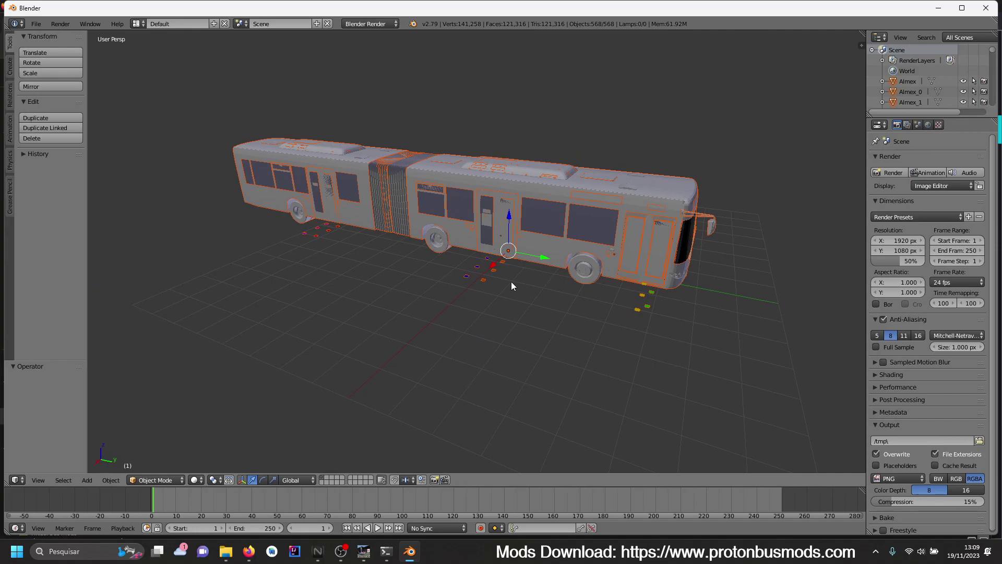
scroll(514, 285, up, 4)
right_click(492, 311)
key(a)
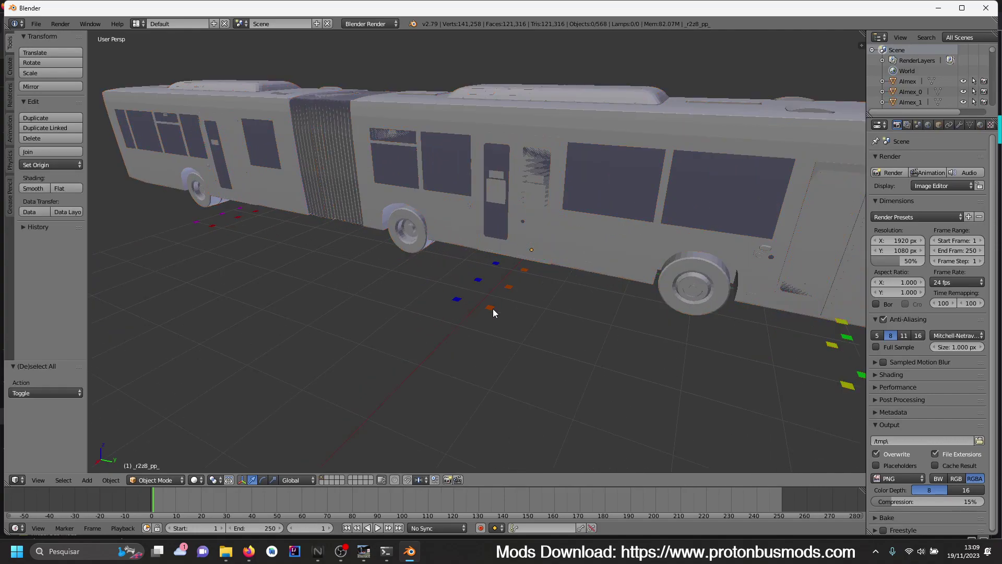
scroll(477, 318, down, 1)
click(198, 481)
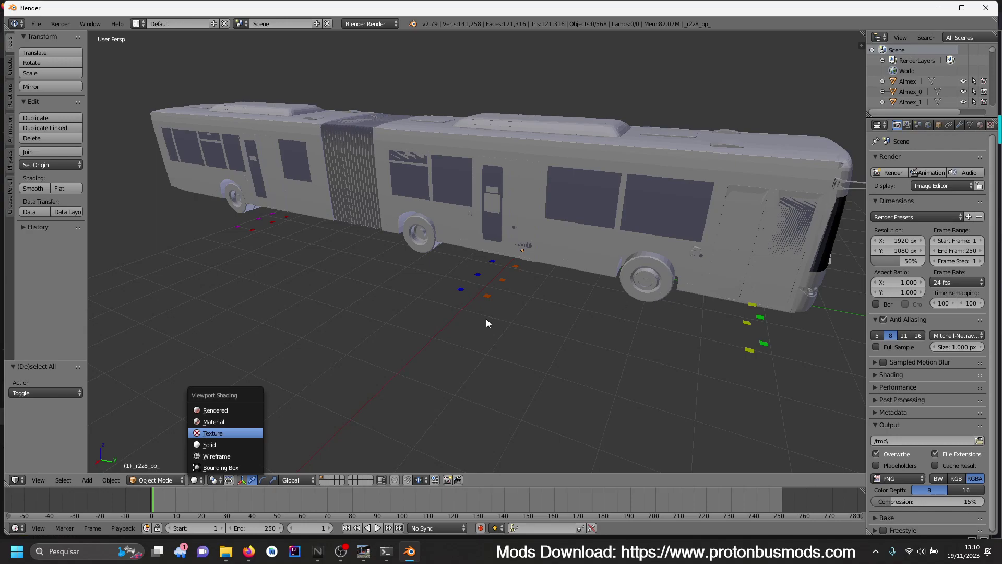
key(Return)
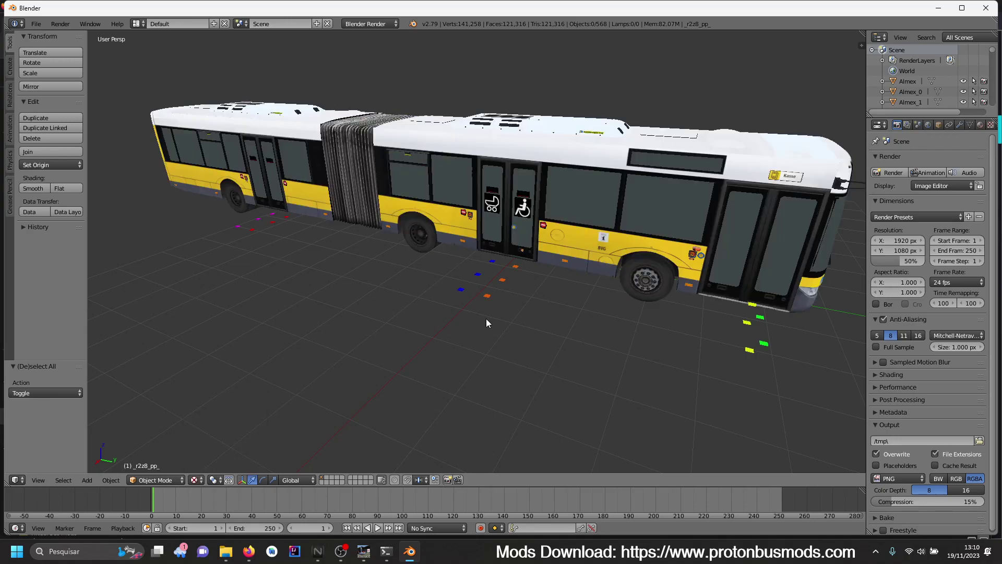
- View the bus from the right side and enable Ambient Occlusion and Backface Culling for the viewport
key(KP_3)
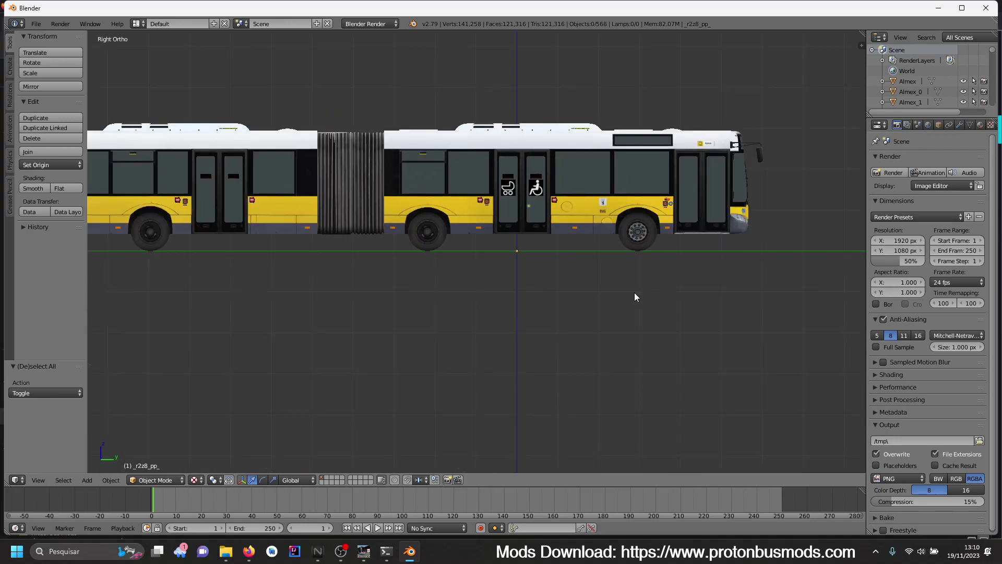
key(n)
scroll(810, 379, down, 8)
click(800, 427)
click(799, 404)
- Examine the textured articulated bus from several sides and distances
mouse_move(397, 346)
shift+middle_down()
mouse_move(478, 339)
mouse_move(465, 338)
shift+middle_up()
key(a)
key(a)
middle_drag(583, 345, 481, 342)
scroll(481, 343, up, 3)
middle_drag(574, 321, 412, 315)
scroll(392, 308, up, 4)
scroll(392, 308, down, 5)
scroll(253, 319, down, 5)
middle_drag(302, 307, 491, 333)
- Launch a second Blender instance and open the recent file solaris.blend in it
key(super)
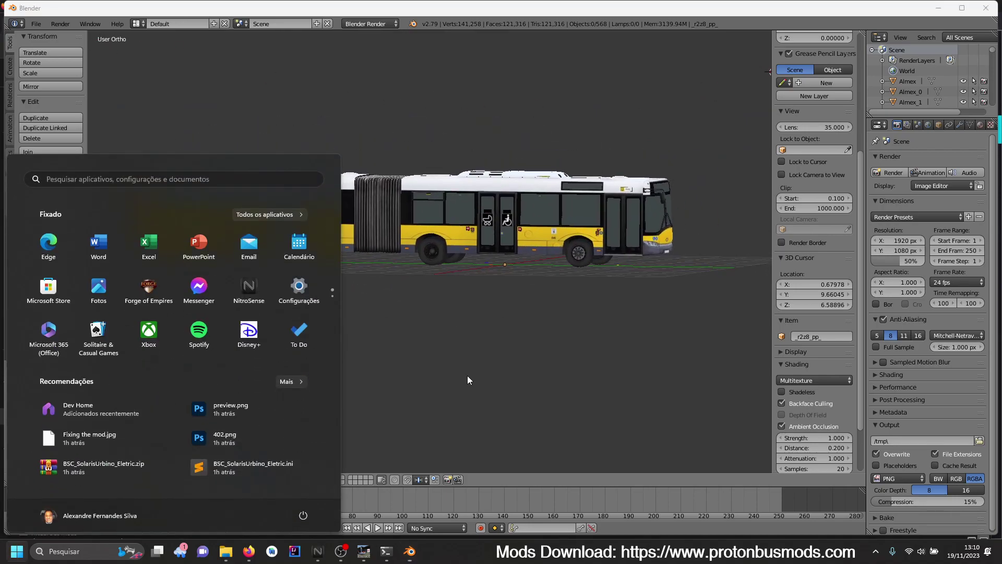
text(blender)
click(92, 255)
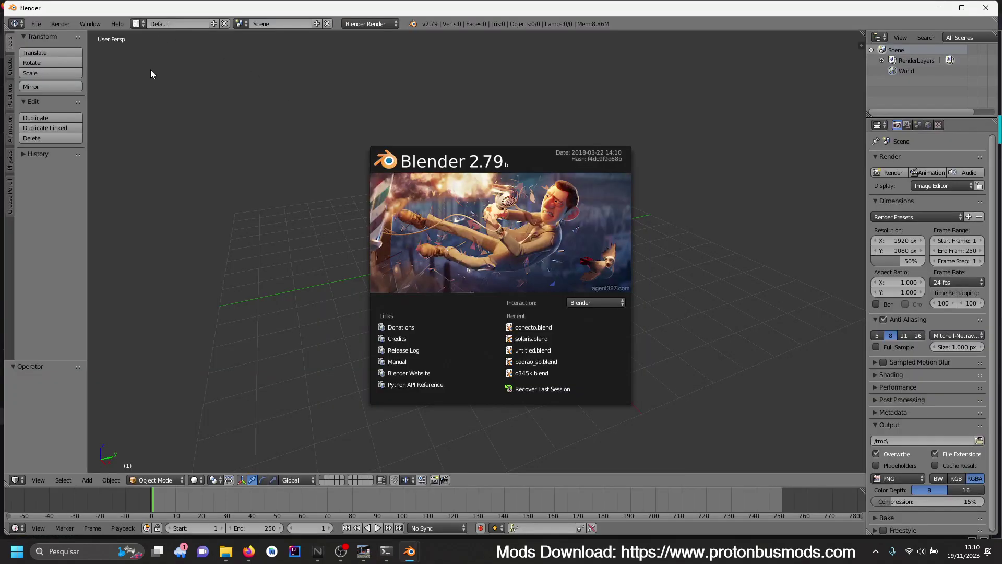
click(151, 70)
click(36, 23)
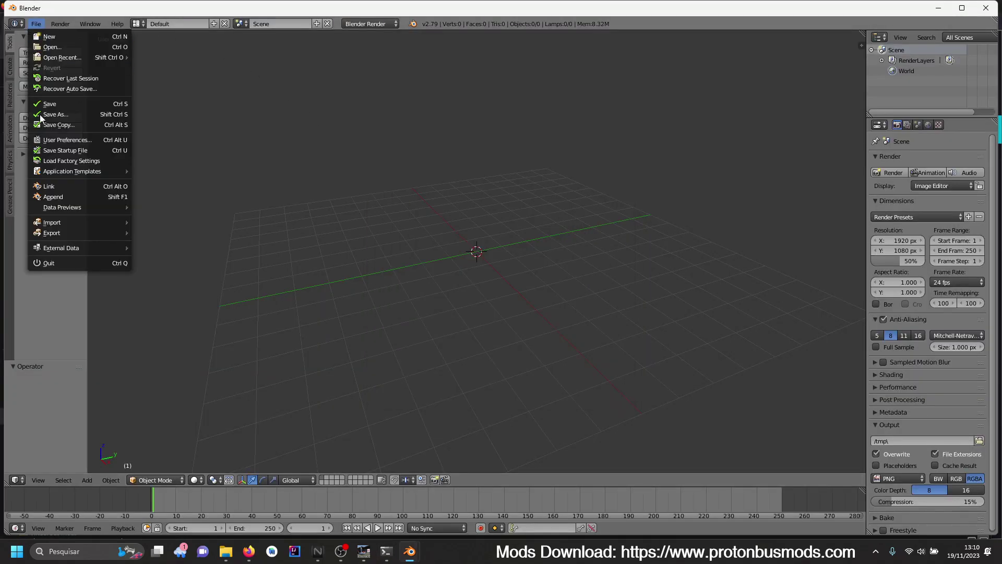
mouse_move(86, 58)
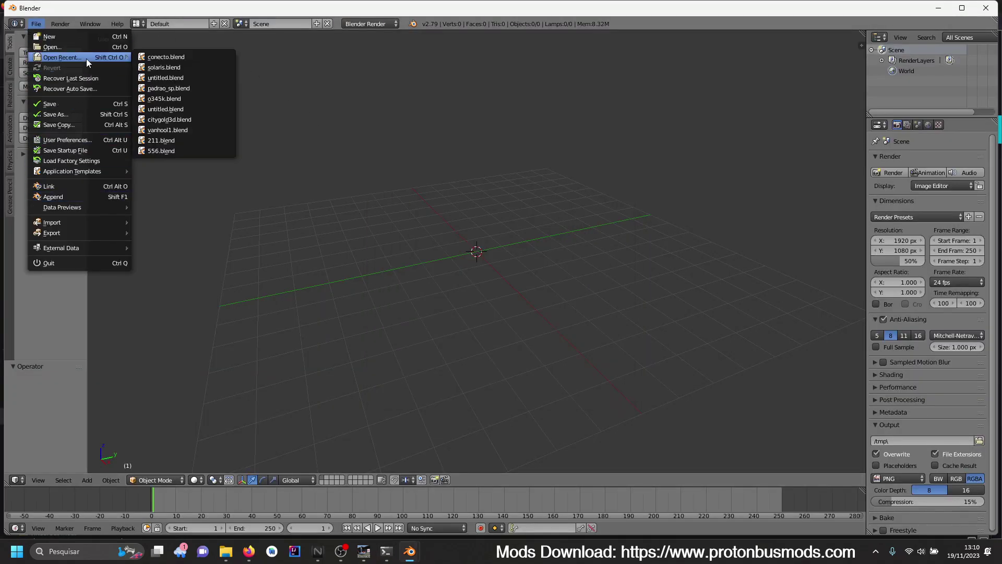
click(178, 68)
- Hide parts of the bus's front left wheel in turn to examine its construction, and reveal them again
right_click(483, 297)
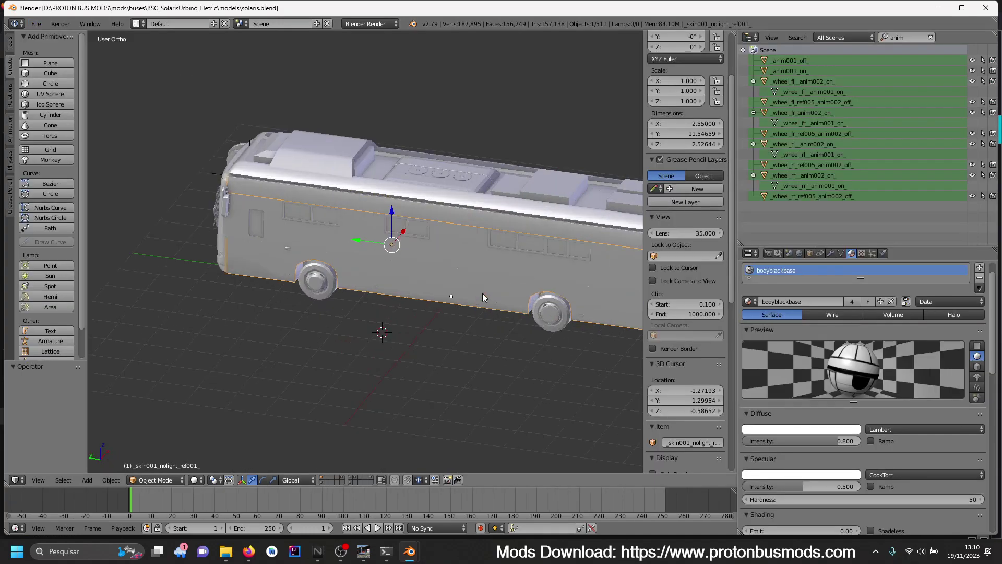
scroll(308, 328, up, 5)
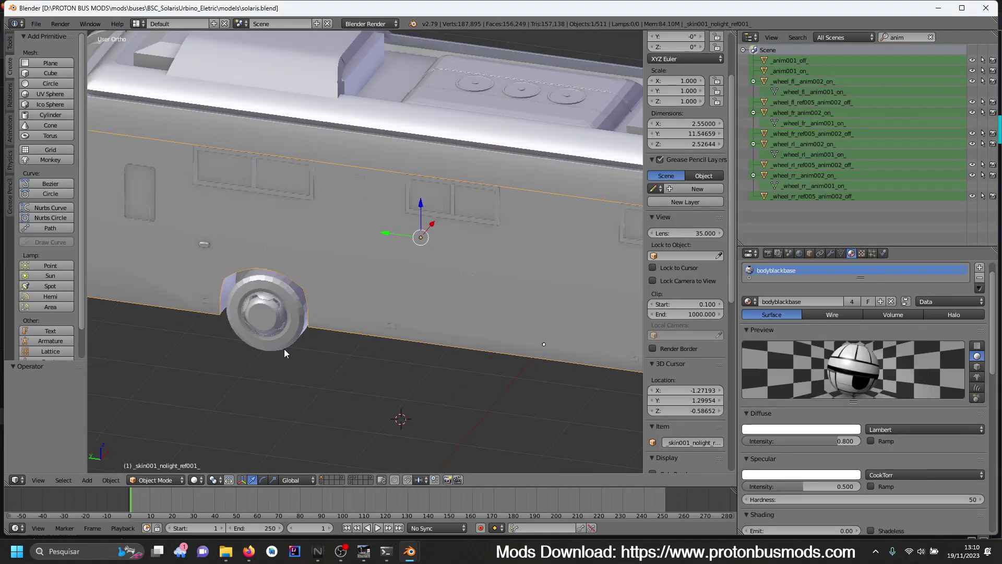
right_click(266, 312)
key(h)
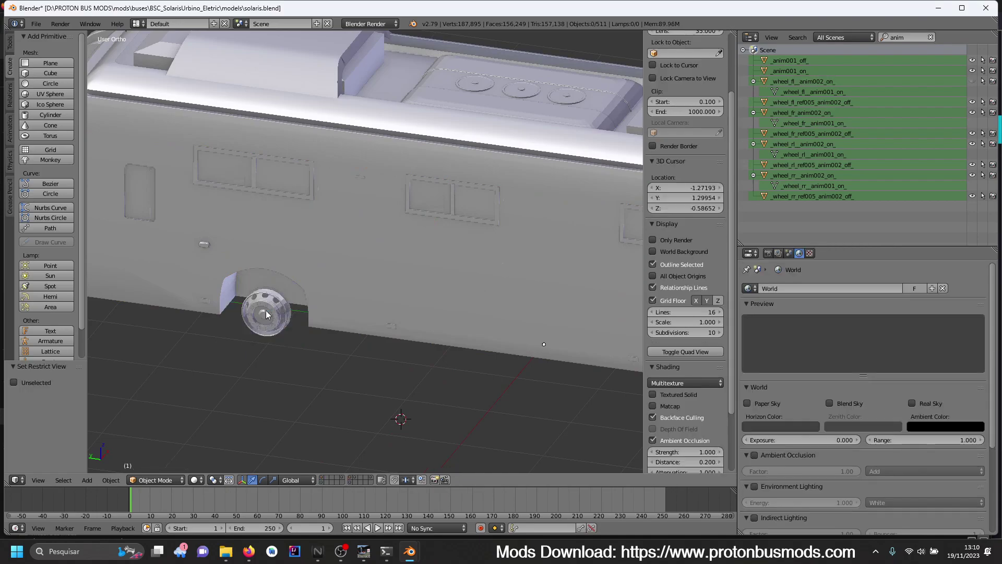
key(ctrl+z)
shift+right_click(272, 319)
key(h)
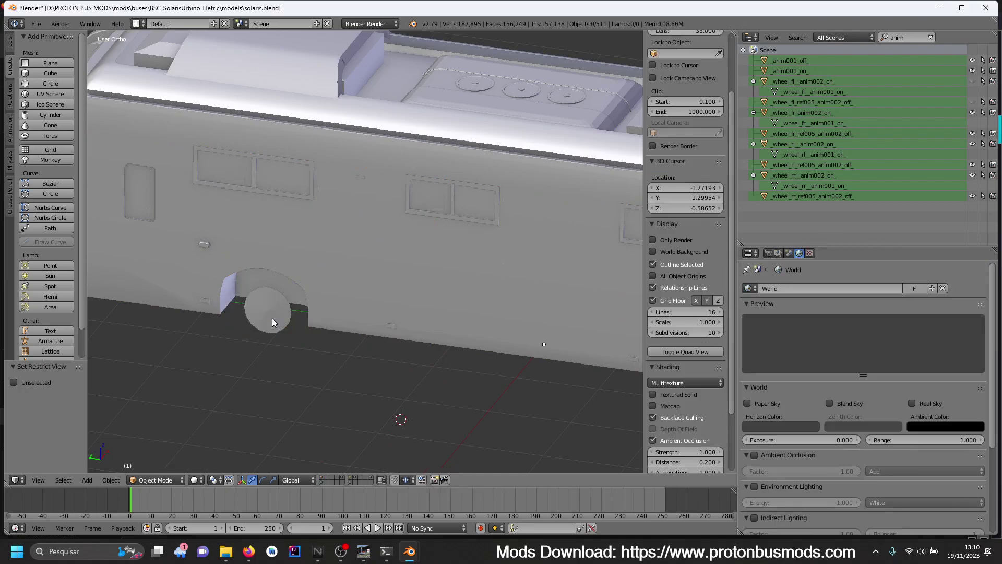
key(alt+h)
key(h)
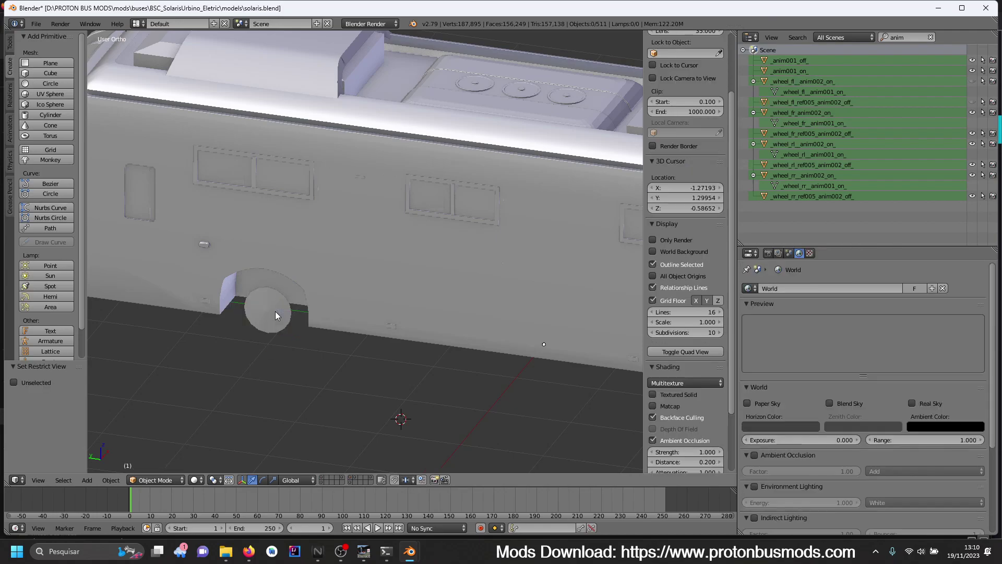
key(alt+h)
- Look through the interior layer, return to the first layer, and select the front left tyre for a close look
shift+middle_drag(283, 327, 318, 262)
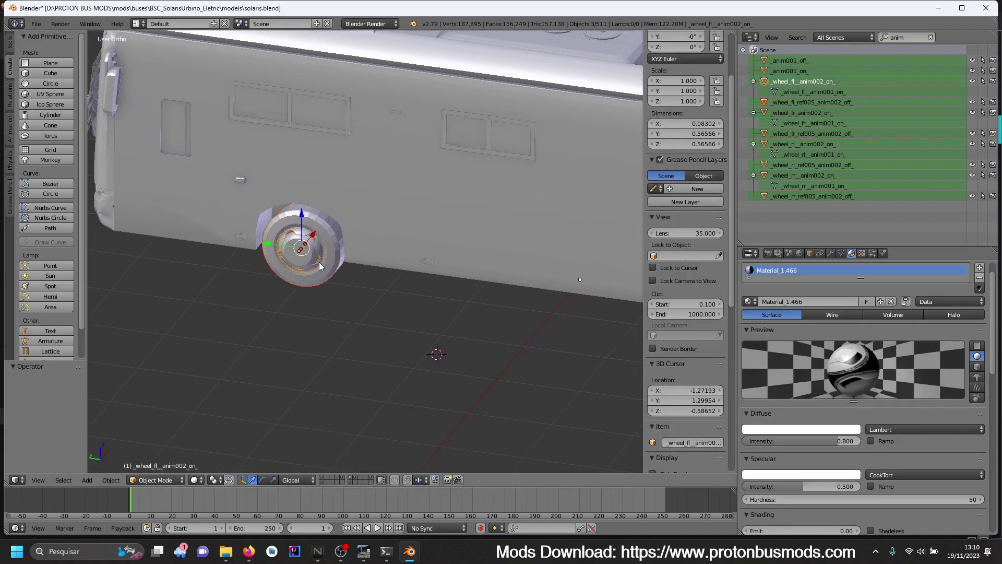
click(348, 477)
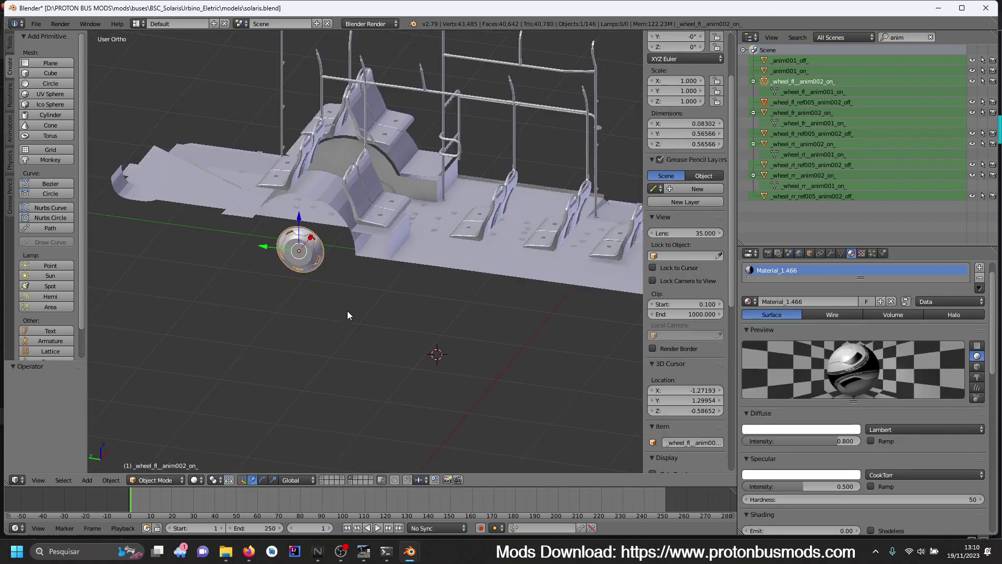
click(322, 477)
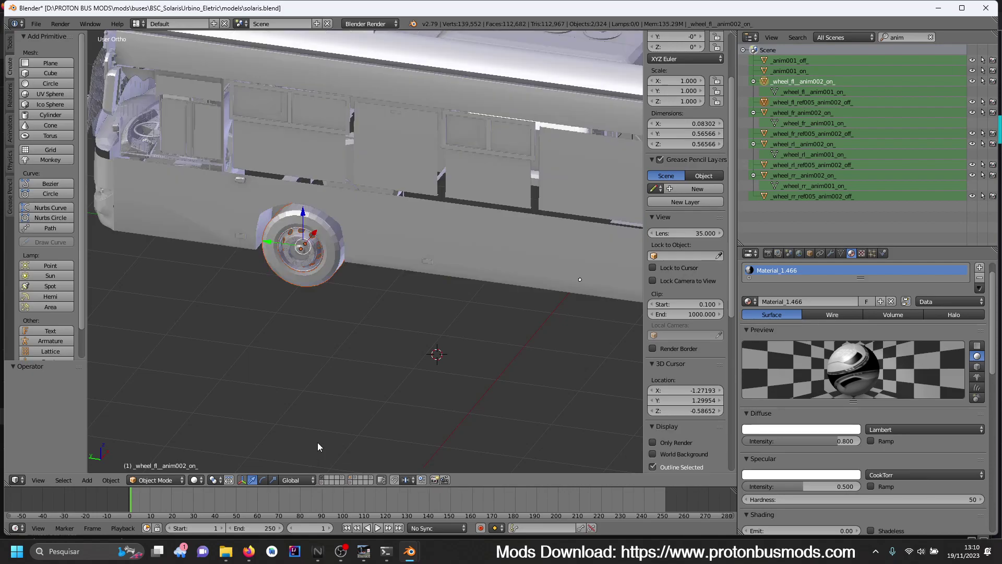
click(322, 285)
scroll(300, 293, up, 2)
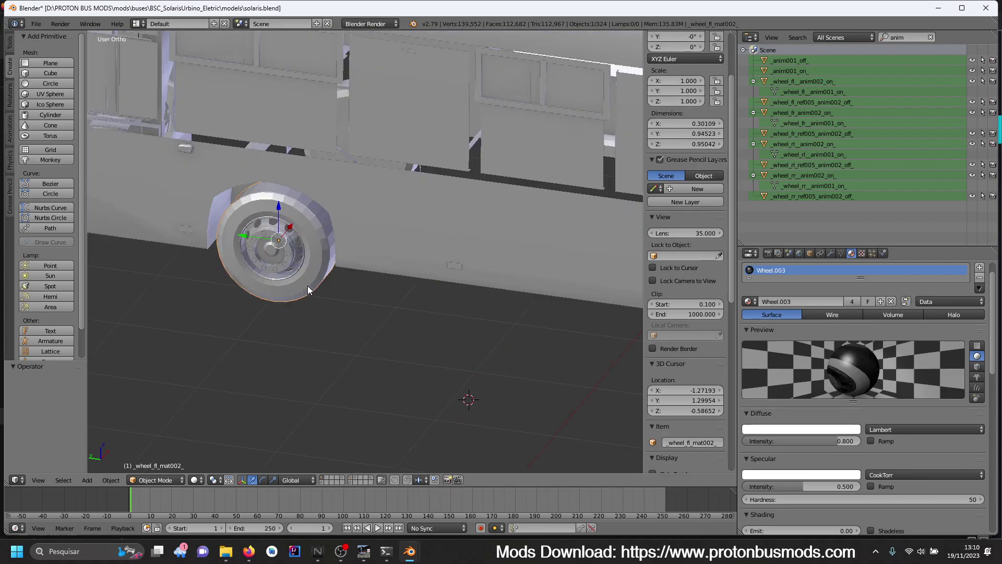
scroll(299, 292, up, 2)
scroll(282, 298, up, 2)
scroll(366, 302, up, 2)
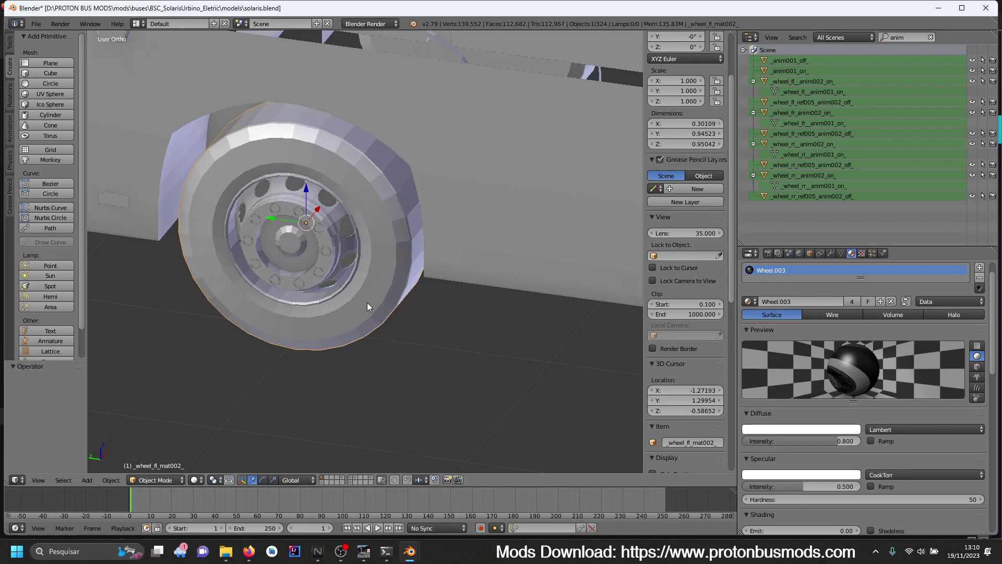
- Isolate the front left wheel's objects in local view, return to the whole bus, and toggle their visibility
key(a)
ctrl+drag(371, 329, 371, 329)
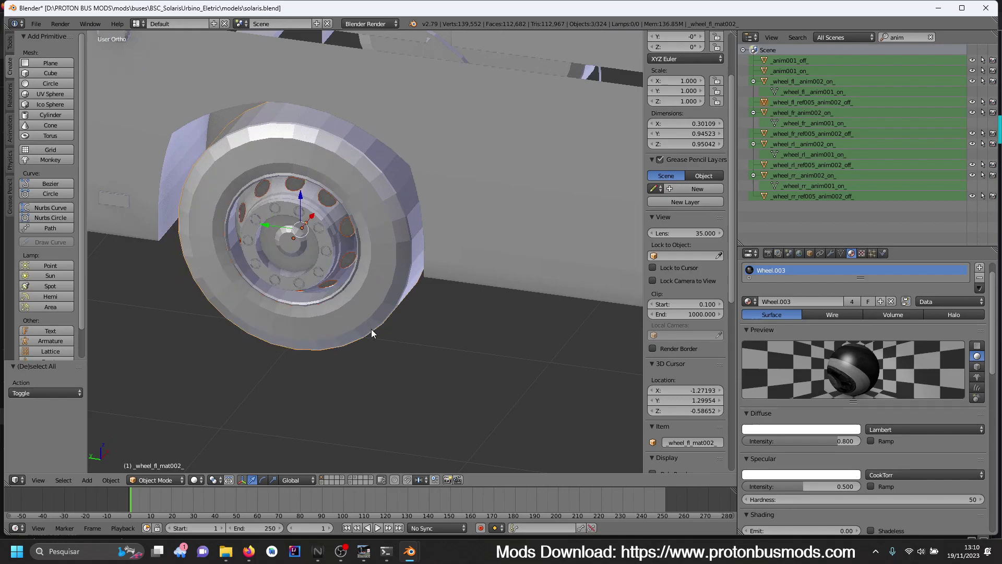
key(KP_Divide)
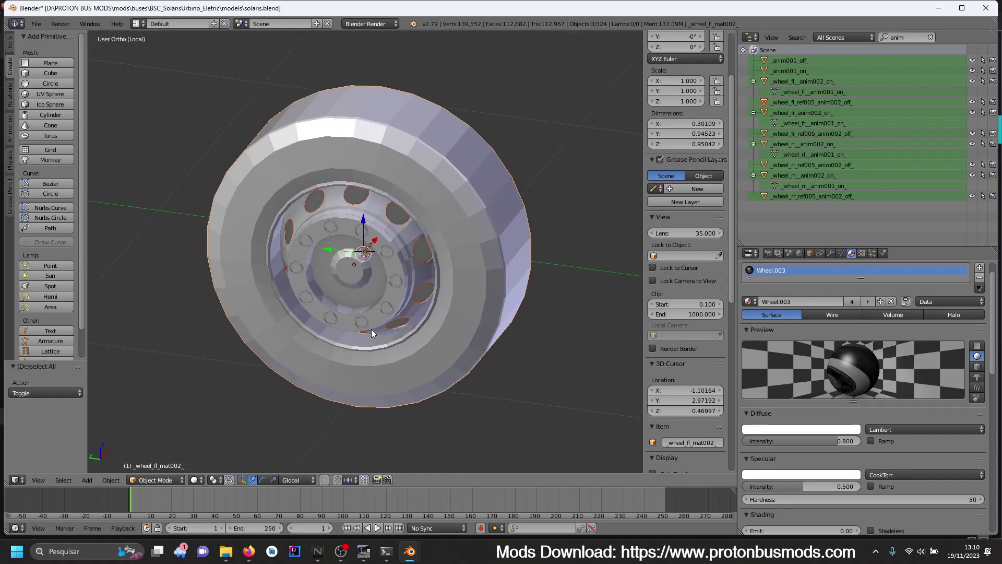
key(KP_Divide)
key(h)
key(alt+h)
scroll(371, 329, down, 5)
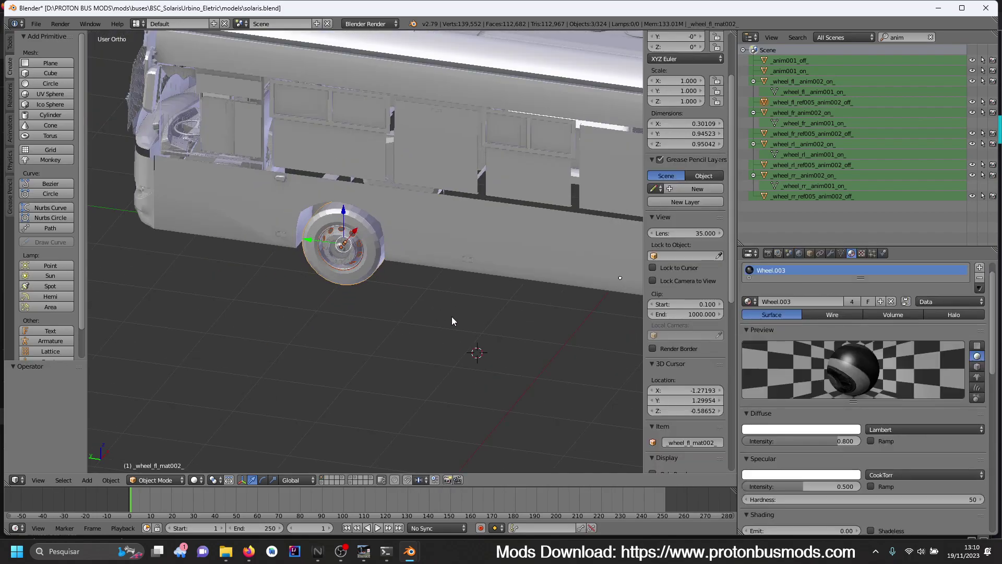
scroll(364, 268, up, 3)
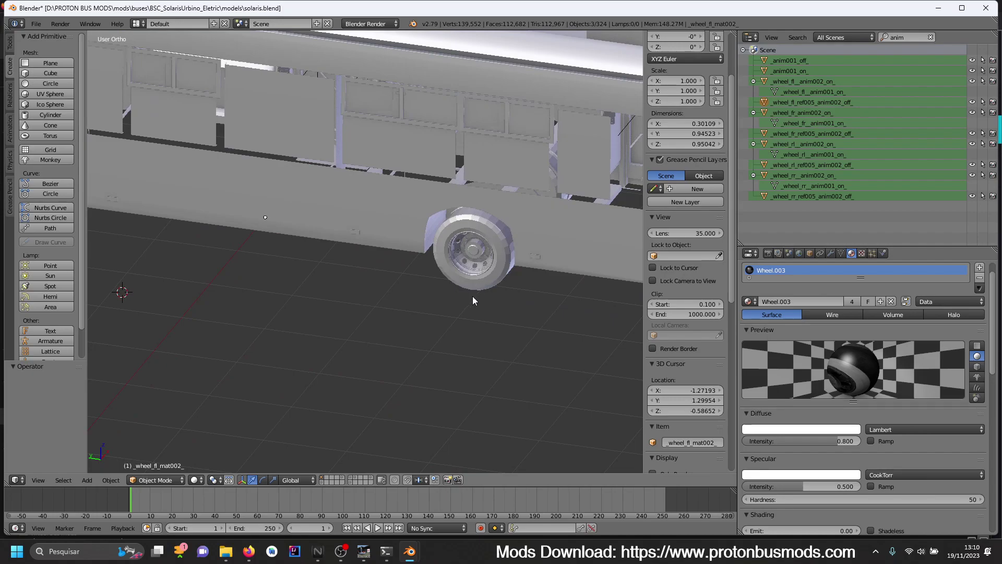
- Select all visible objects to review the Set Origin options, including Origin to 3D Cursor, and return to the front wheel
key(a)
key(a)
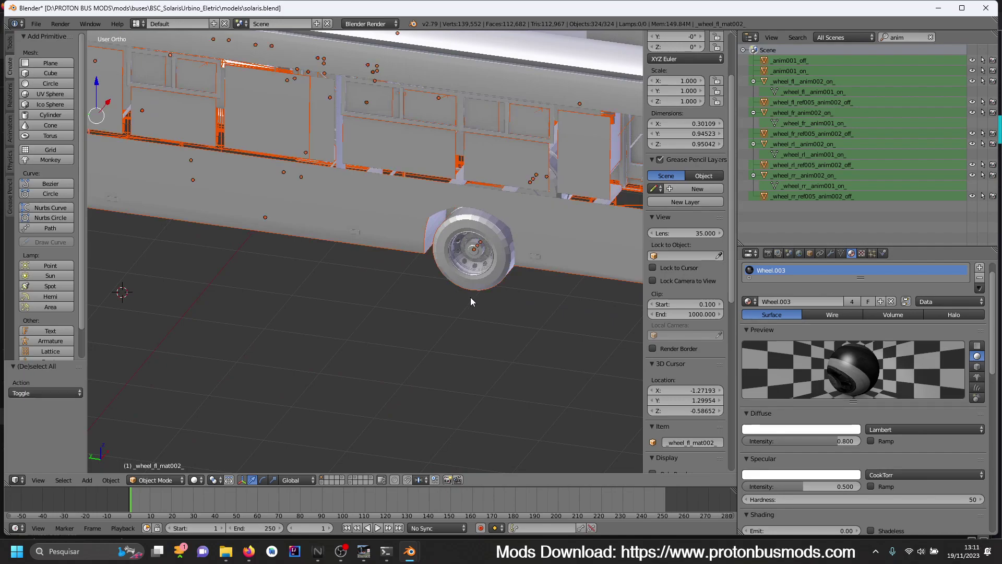
key(shift+ctrl+alt+c)
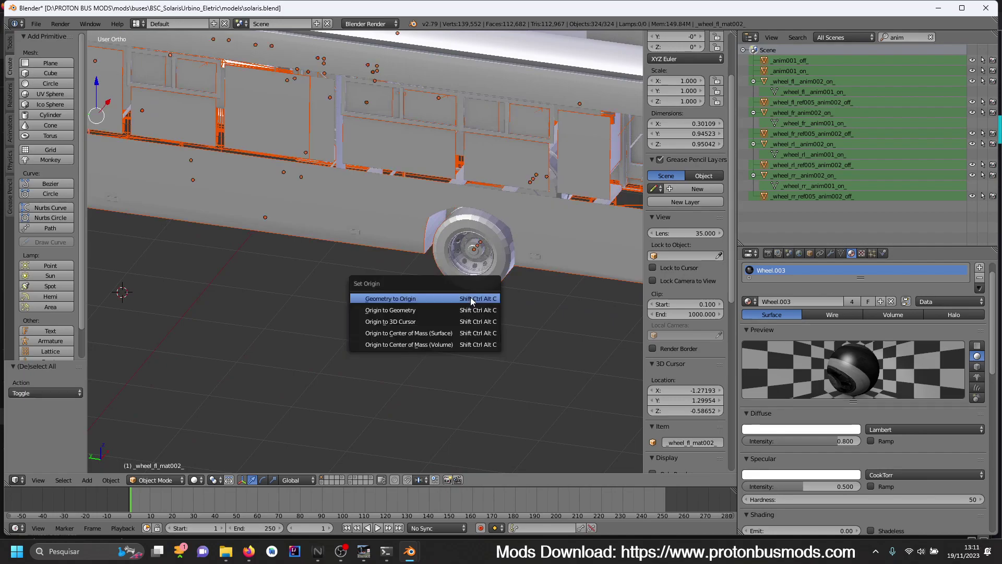
click(451, 324)
key(a)
right_click(485, 272)
middle_drag(494, 285, 291, 258)
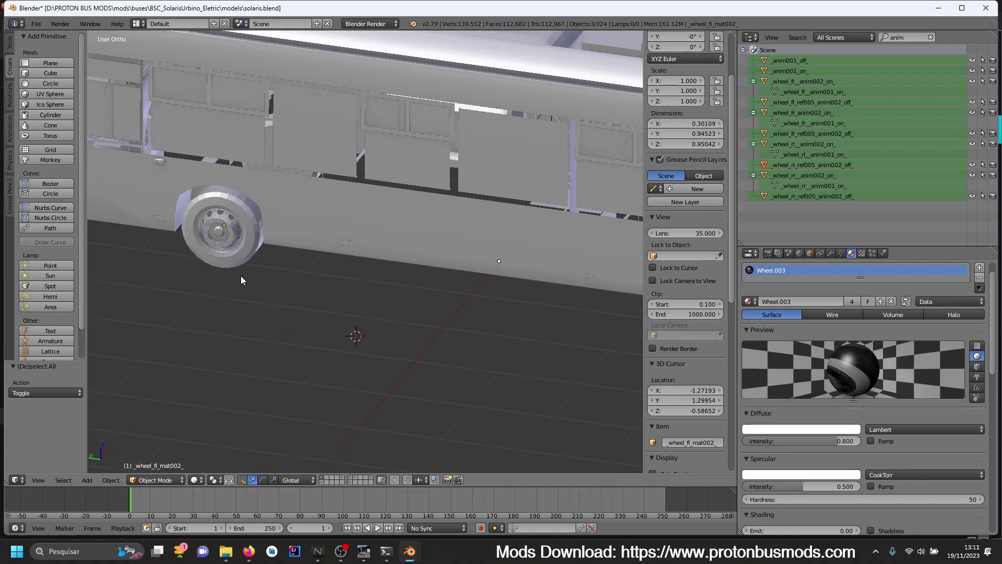
- Copy the front left wheel's objects from solaris.blend and paste them onto an empty layer of the yellow bus scene in the other Blender window
key(KP_Divide)
key(KP_Divide)
key(ctrl+c)
mouse_move(415, 552)
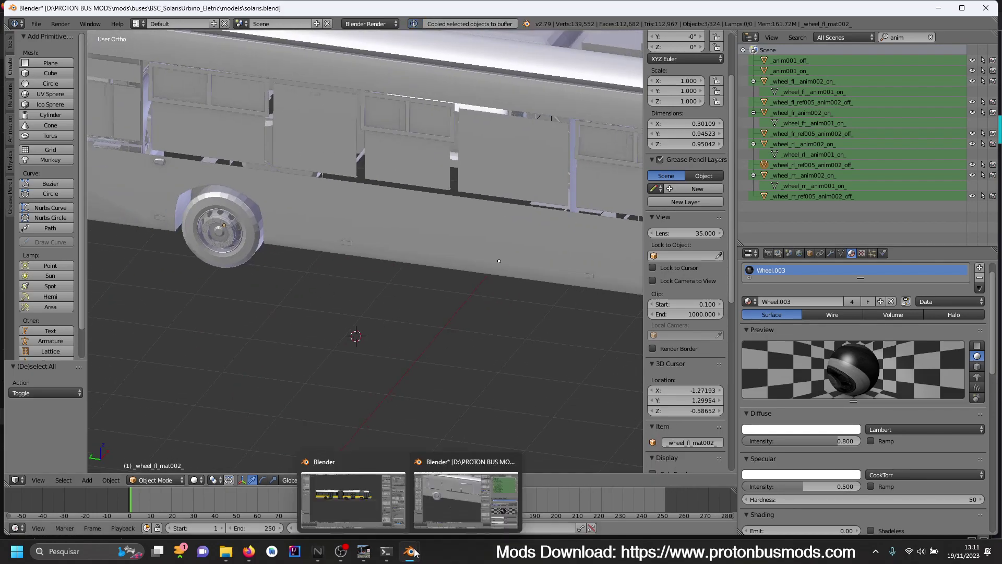
click(369, 507)
click(345, 476)
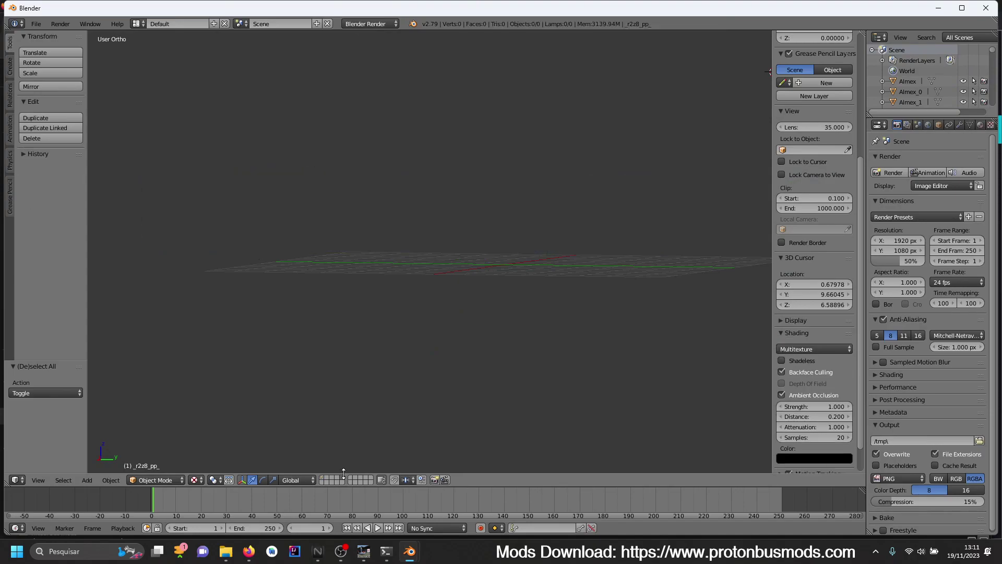
key(ctrl+v)
- Add the rear left wheel's objects to the selection in solaris.blend, copy both left wheels, and paste them into the bus scene
key(alt+Tab)
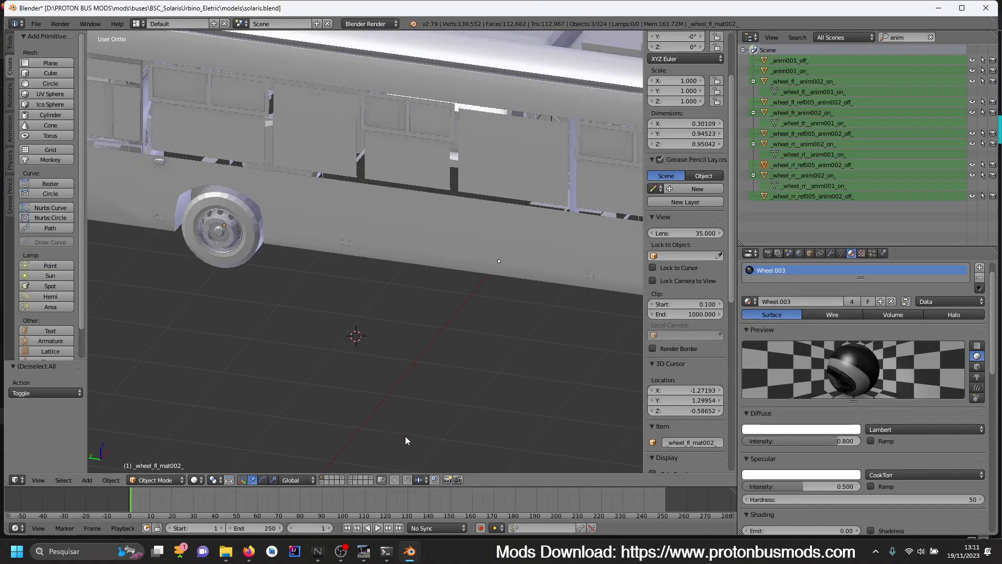
mouse_move(246, 224)
ctrl+mouse_down()
mouse_move(215, 211)
mouse_move(224, 273)
mouse_move(233, 271)
ctrl+mouse_up()
key(ctrl+c)
key(alt+Tab)
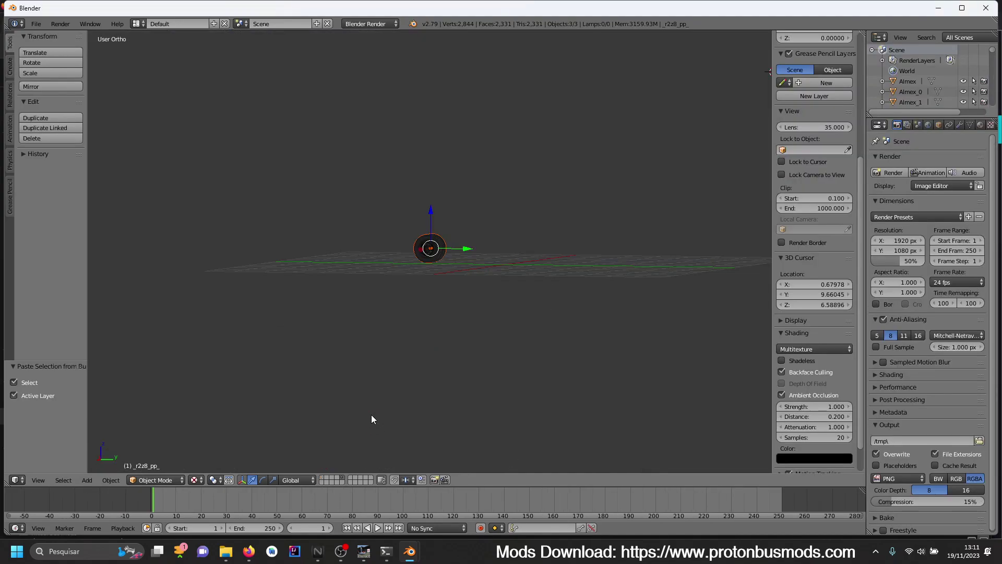
key(ctrl+v)
middle_drag(472, 317, 426, 332)
scroll(443, 324, up, 2)
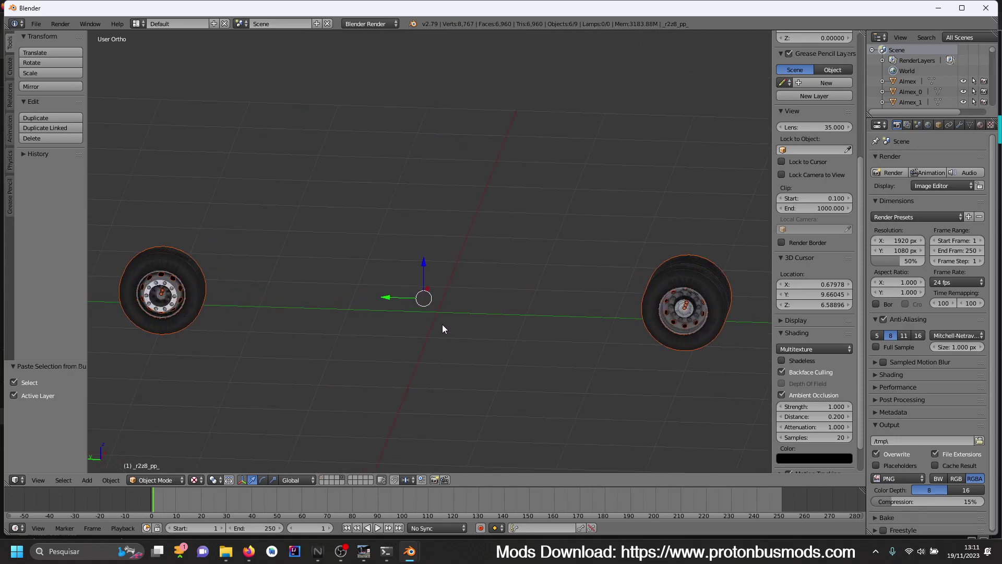
- Copy the front right wheel's objects on the other side of the Solaris bus and paste them into the bus scene
key(alt+Tab)
scroll(523, 308, down, 3)
middle_drag(523, 312, 402, 302)
scroll(432, 262, up, 5)
shift+middle_drag(432, 262, 416, 335)
scroll(449, 315, up, 3)
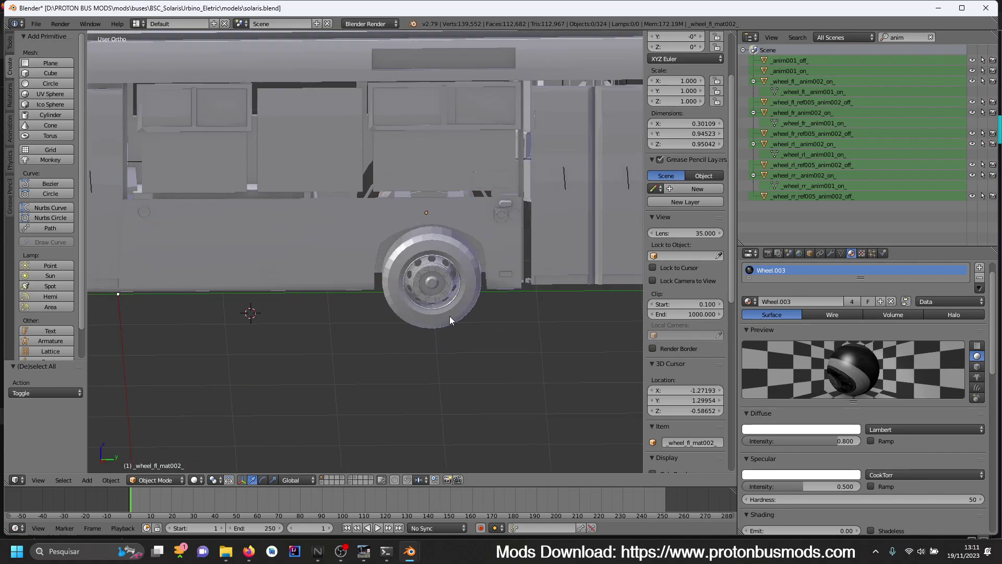
ctrl+drag(429, 252, 447, 349)
key(ctrl+c)
key(alt+Tab)
key(ctrl+v)
- Copy the rear right wheel's objects together with the front right ones into the bus scene, checking the selection by hiding and revealing it
key(alt+Tab)
shift+middle_drag(252, 325, 503, 340)
mouse_move(292, 311)
ctrl+mouse_down()
mouse_move(208, 247)
mouse_move(287, 343)
ctrl+mouse_up()
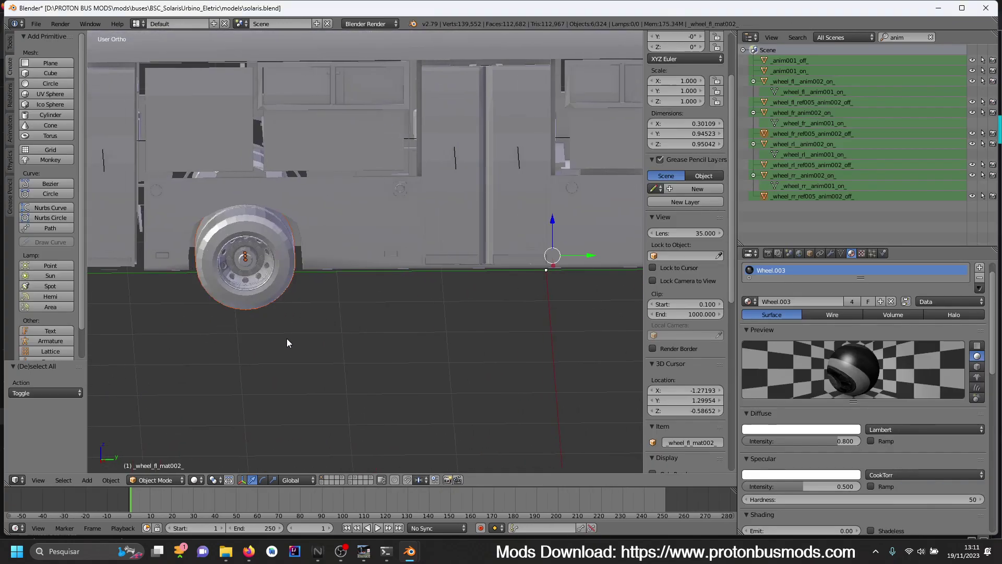
key(h)
key(alt+h)
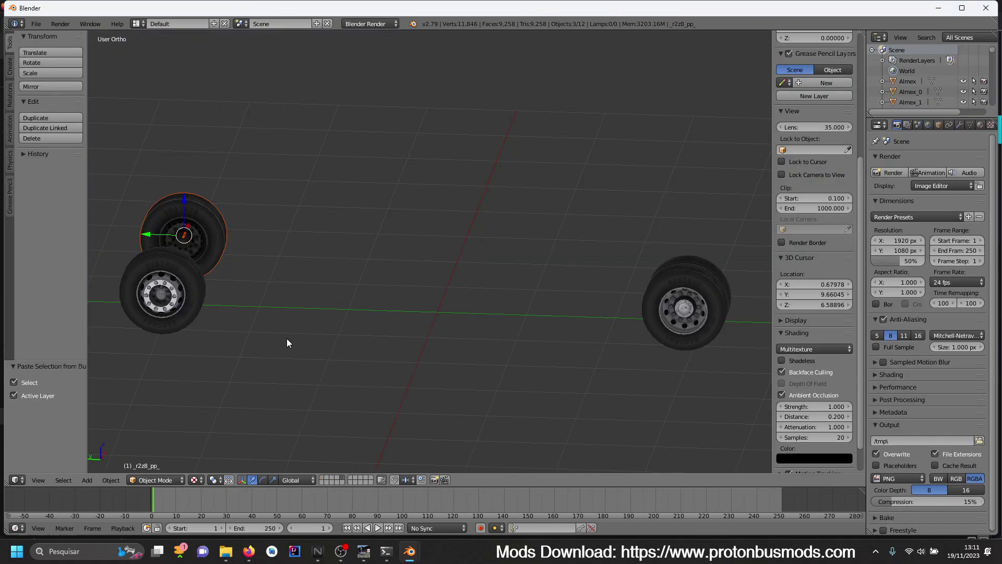
- Show all layers of solaris.blend, select the four hubcaps of the front and rear wheels, and paste copies of them into the bus scene
key(ctrl+v)
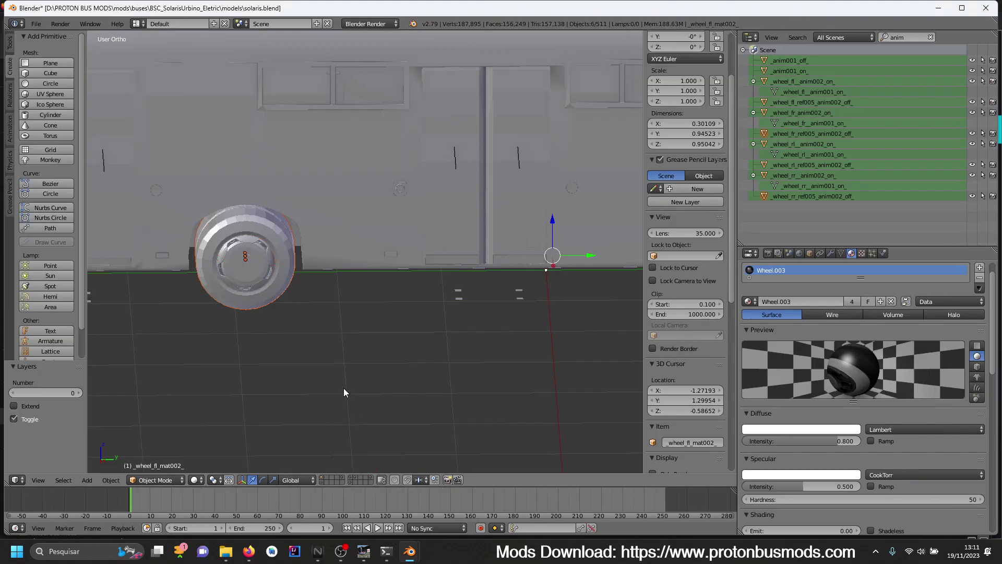
key(a)
right_click(248, 266)
scroll(483, 328, down, 5)
shift+right_click(565, 256)
middle_drag(566, 260, 265, 337)
scroll(219, 329, up, 4)
shift+right_click(170, 317)
key(ctrl+c)
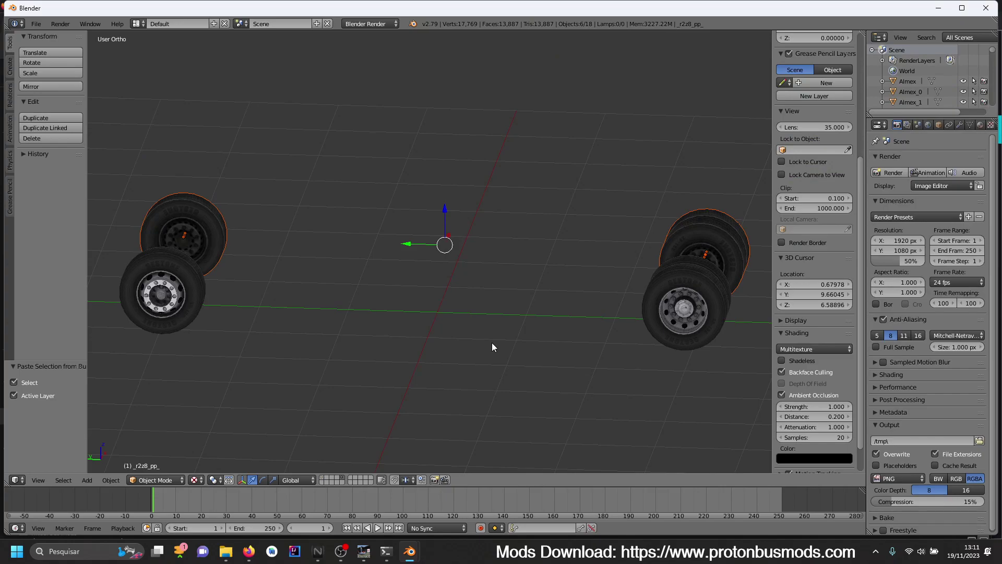
key(ctrl+v)
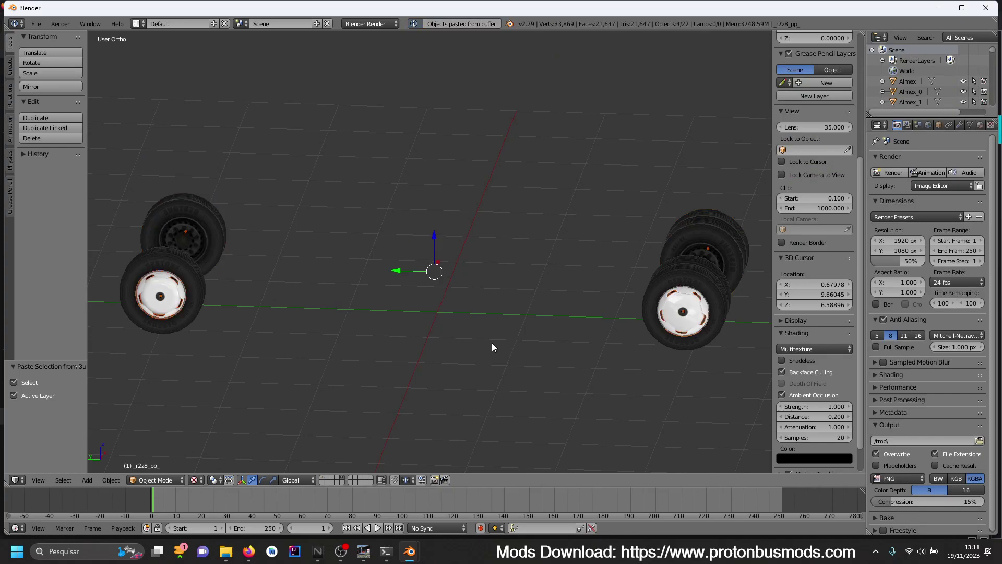
- Select the rear left tyre and inspect the texture settings of its material
key(a)
right_click(715, 295)
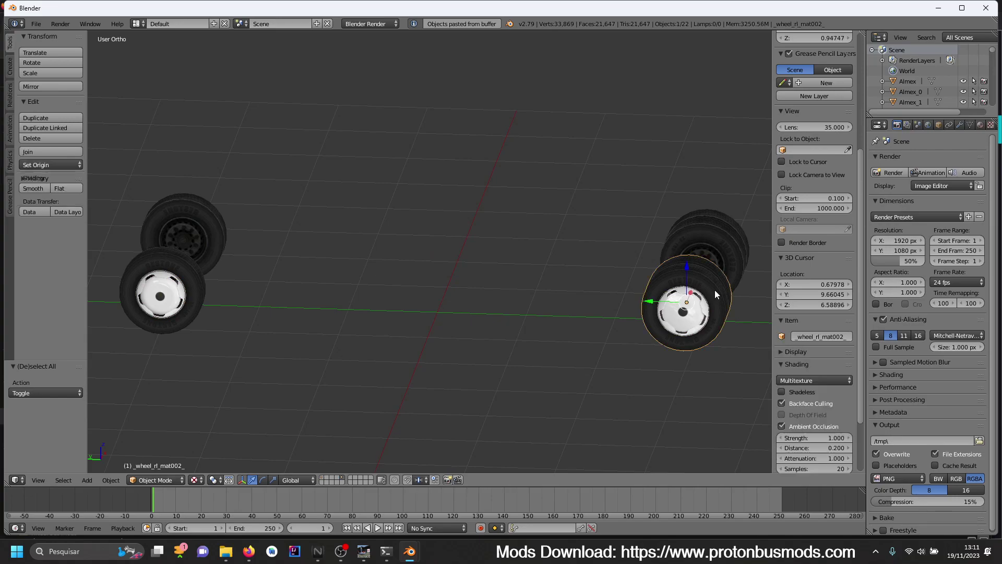
click(991, 125)
middle_drag(527, 241, 531, 330)
- Join all parts of the front right wheel, including its hubcap, into one object
key(a)
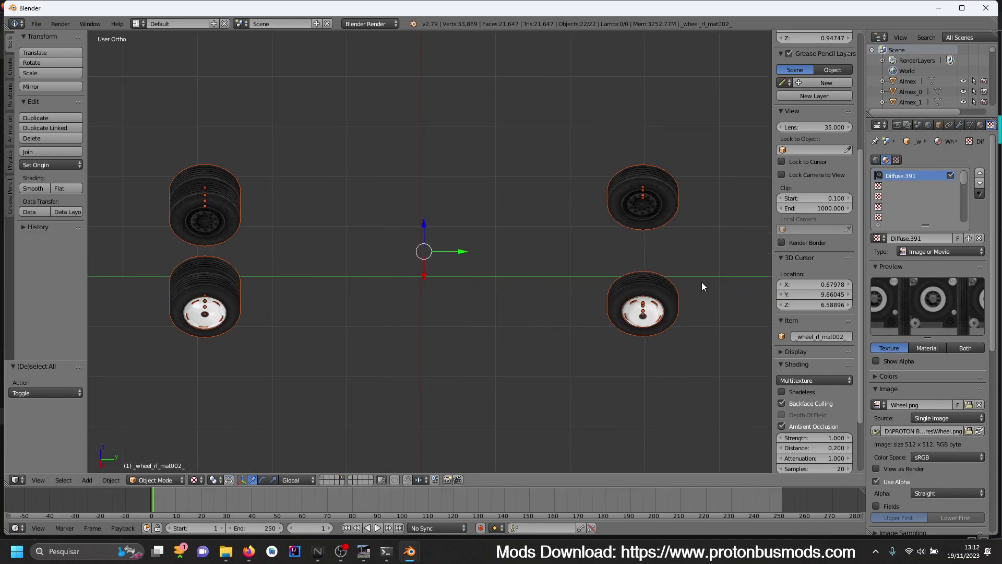
key(a)
right_click(675, 284)
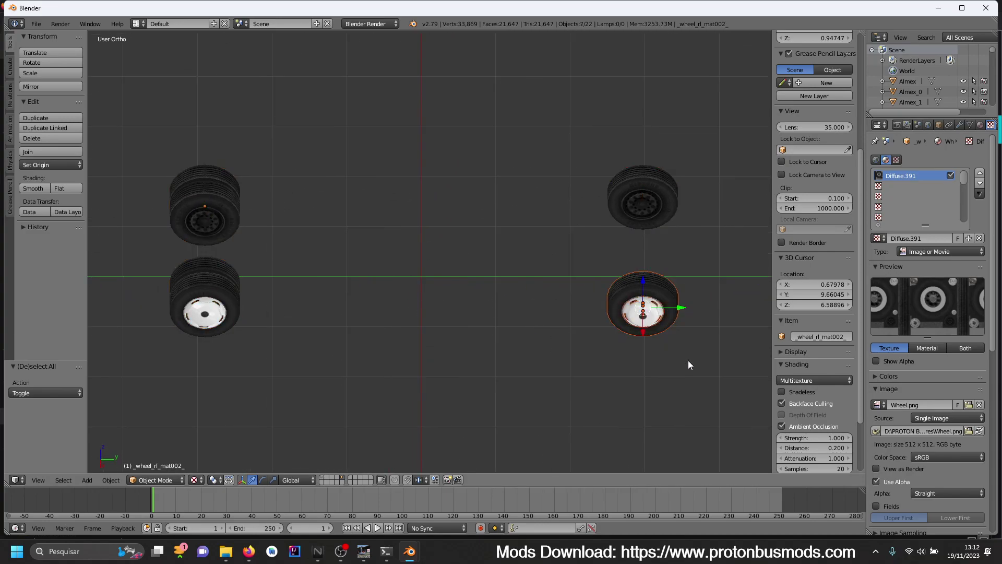
key(ctrl+j)
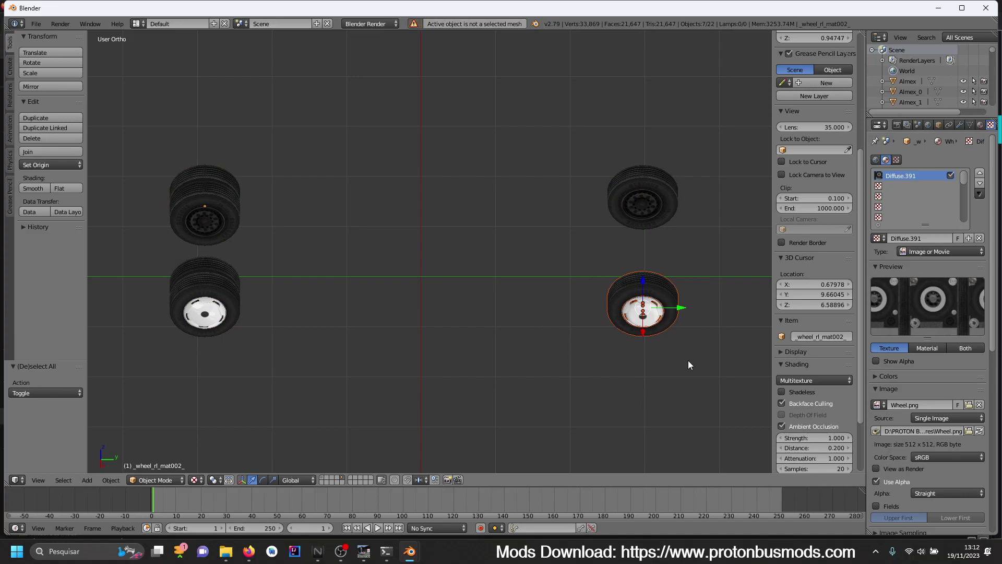
key(ctrl+j)
- Join the parts of the front left wheel into one object and those of the rear right wheel into another
key(ctrl+j)
right_click(666, 202)
mouse_move(731, 155)
ctrl+mouse_down()
mouse_move(566, 219)
mouse_move(701, 240)
ctrl+mouse_up()
key(ctrl+j)
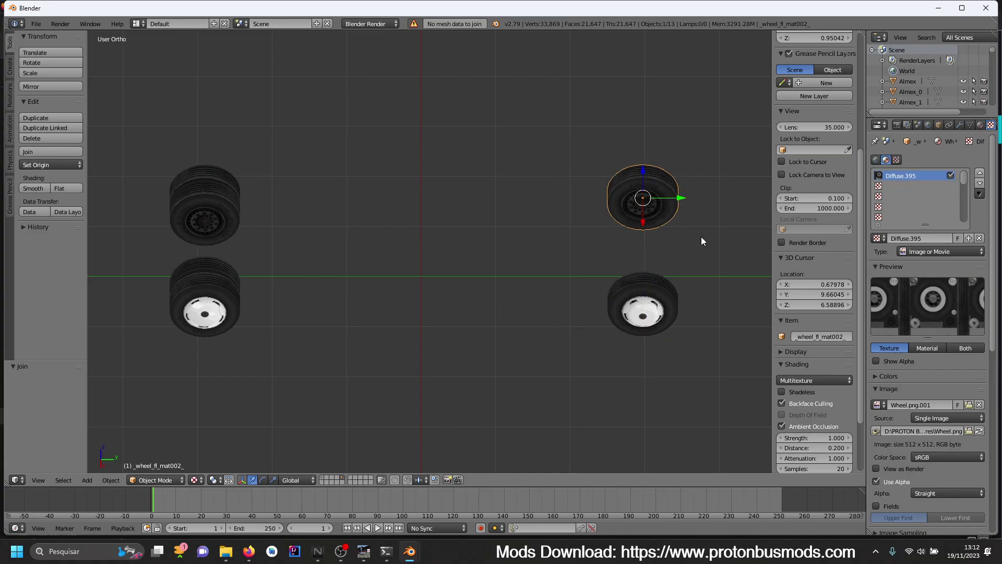
right_click(188, 280)
mouse_move(281, 267)
ctrl+mouse_down()
mouse_move(130, 335)
mouse_move(298, 372)
ctrl+mouse_up()
- Join all parts of the rear left wheel into one object with its tyre as the active mesh
key(ctrl+j)
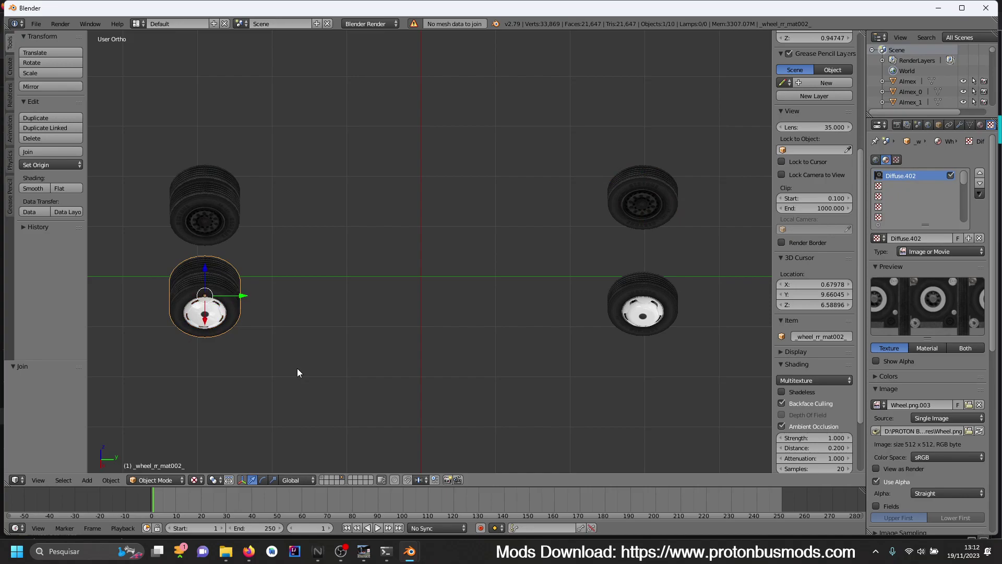
middle_drag(297, 370, 504, 334)
key(a)
ctrl+drag(494, 287, 538, 395)
key(ctrl+j)
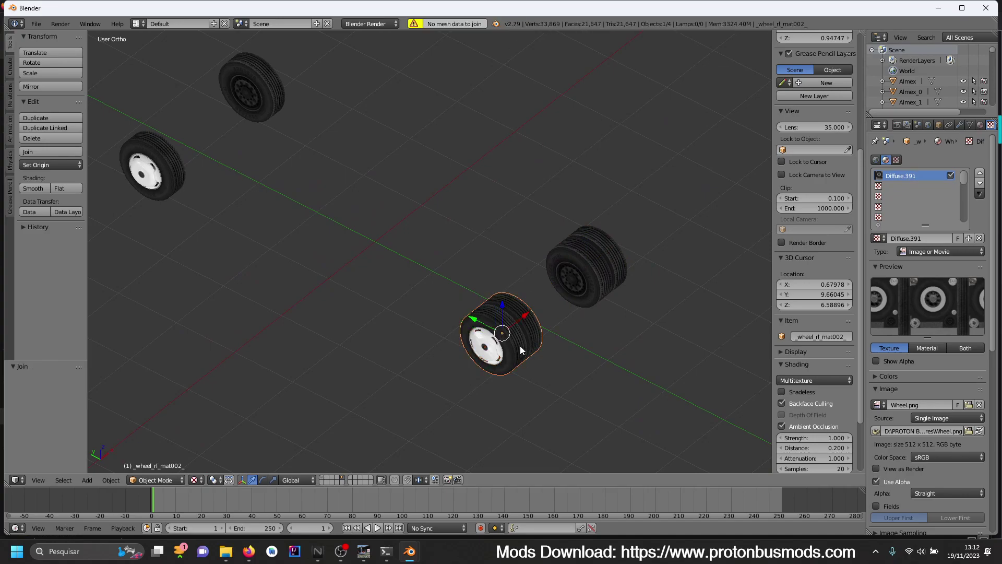
- Set the origins of all four joined wheels to Center of Mass (Surface)
key(a)
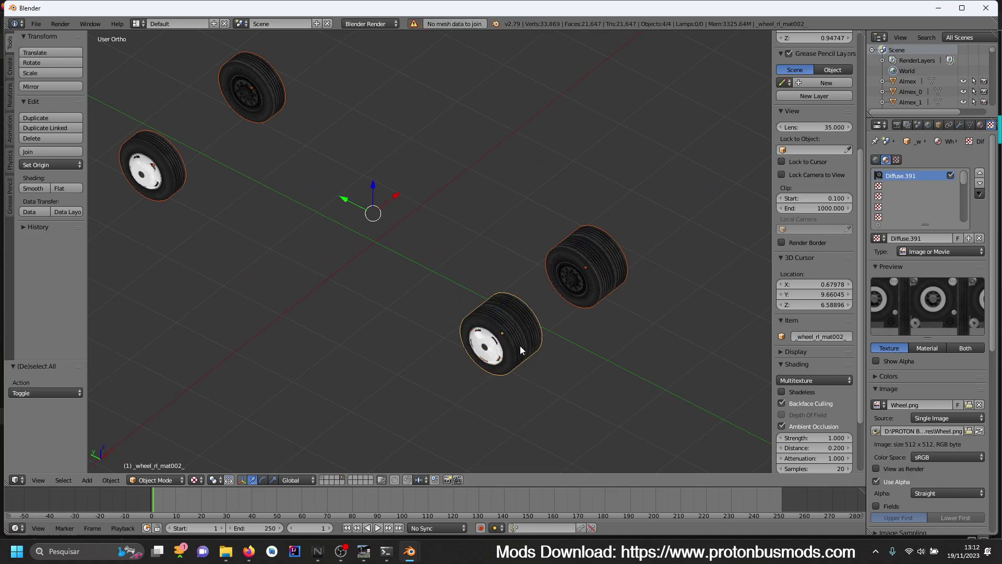
key(shift+ctrl+alt+c)
click(521, 381)
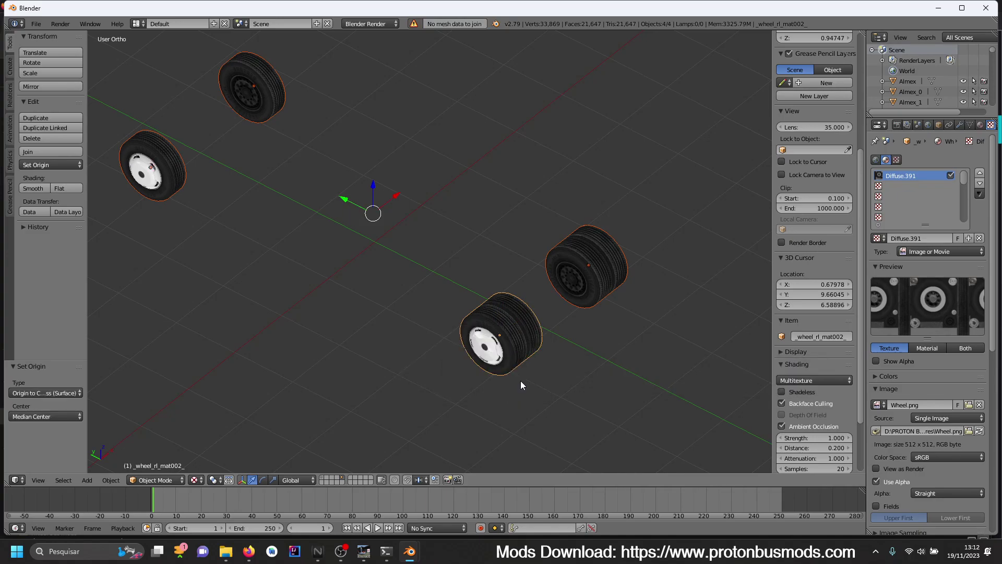
- Show the layer with the yellow bus, and set the origins of all its objects to Center of Mass (Surface)
click(322, 478)
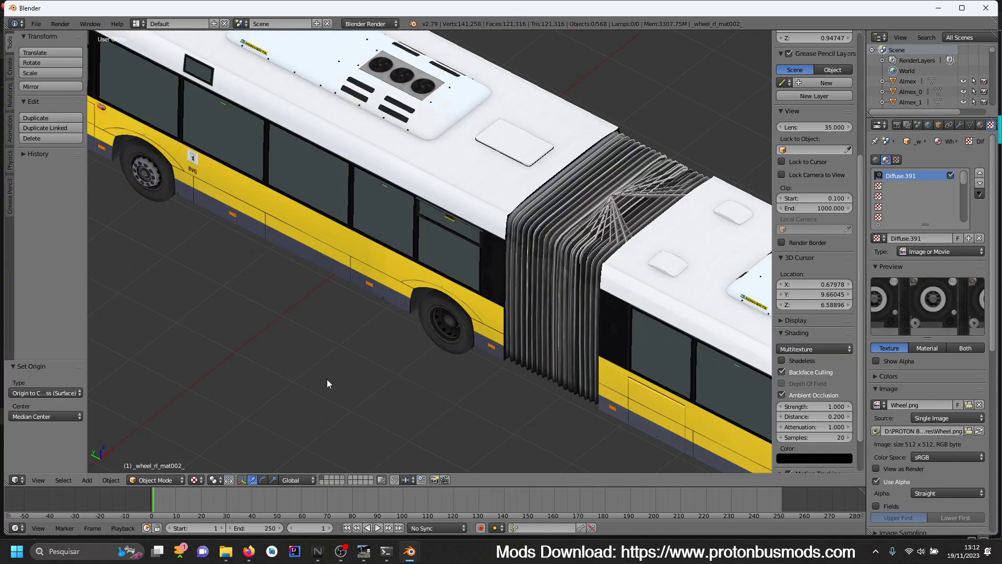
key(a)
key(ctrl+shift+alt+c)
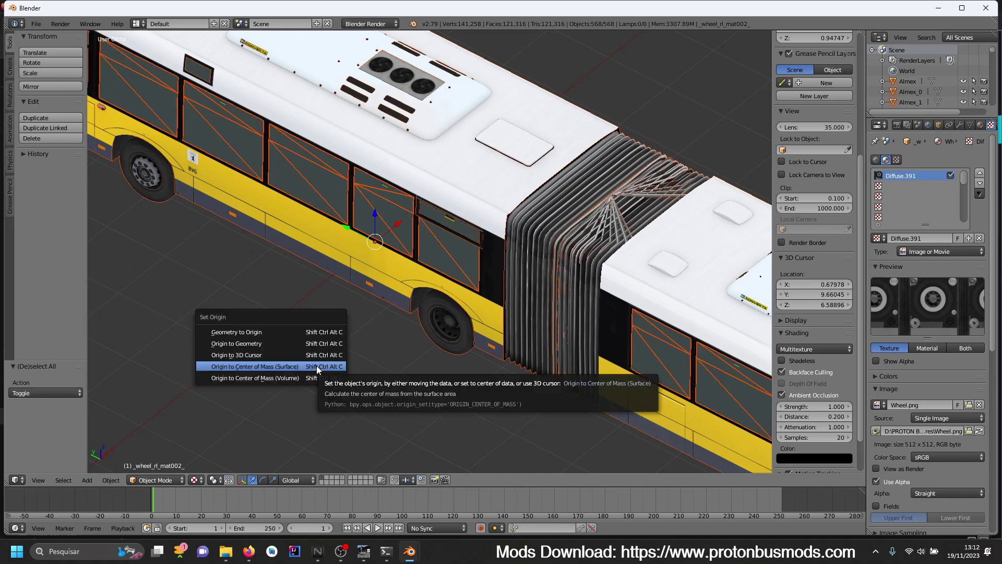
click(316, 365)
middle_drag(599, 268, 439, 293)
key(a)
- Copy the X location 1.07734 of the bus's original front right wheel to the new front right wheel
scroll(557, 321, up, 2)
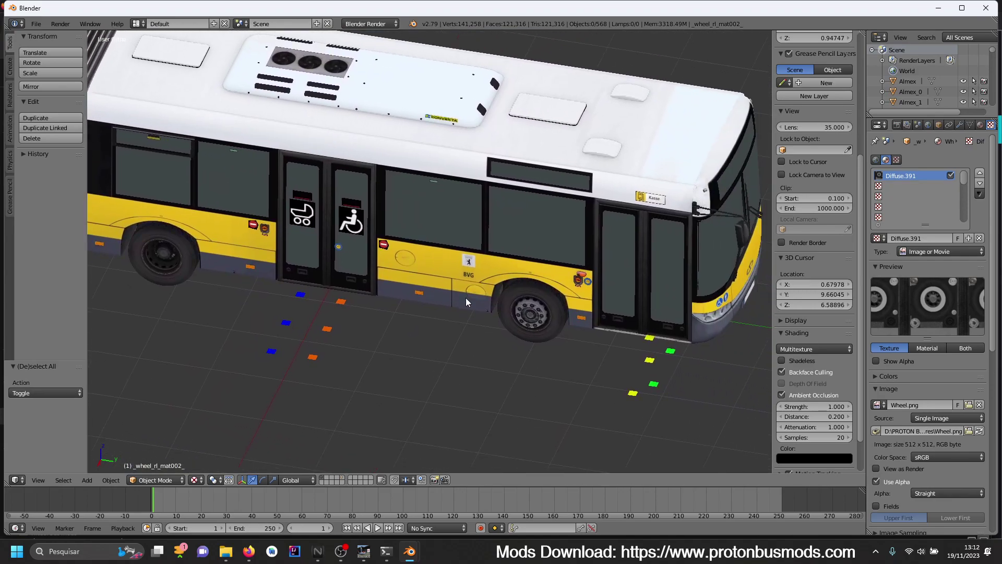
right_click(543, 319)
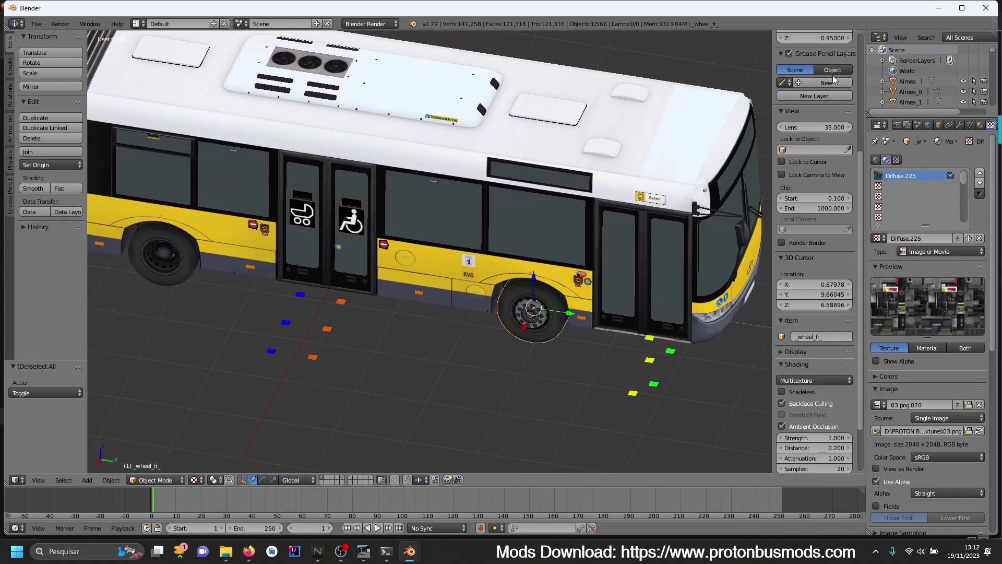
scroll(832, 84, up, 8)
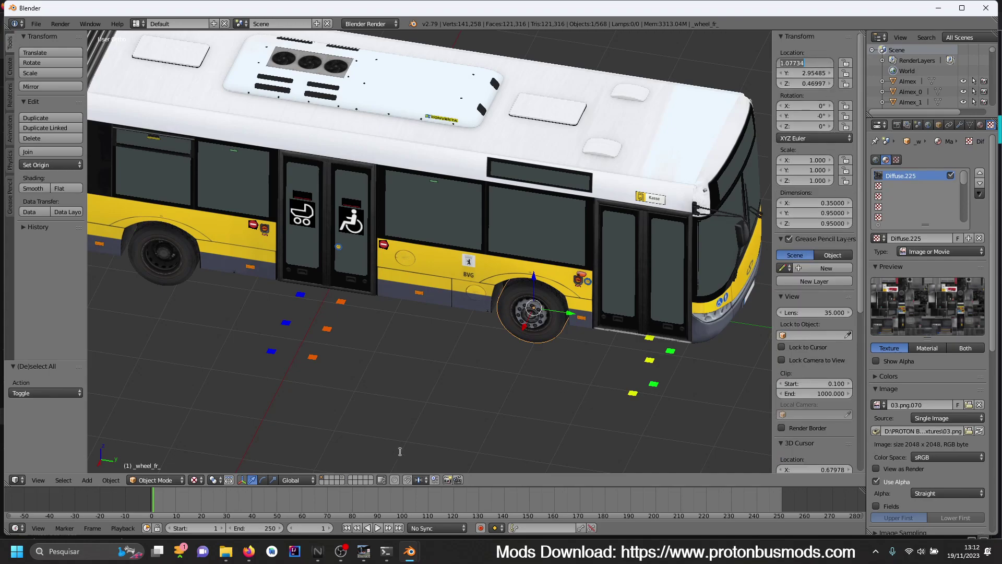
click(343, 477)
right_click(539, 313)
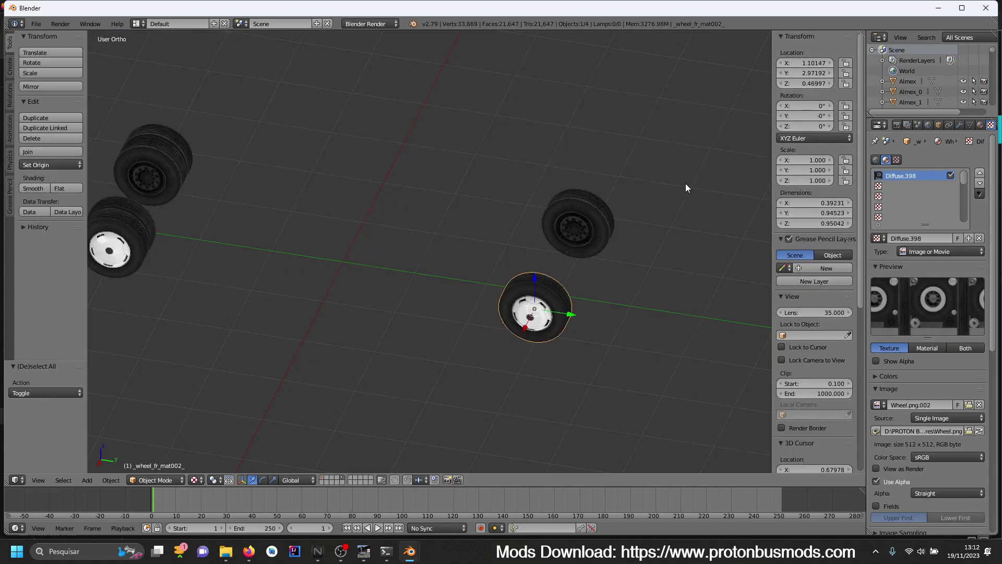
click(802, 61)
key(Return)
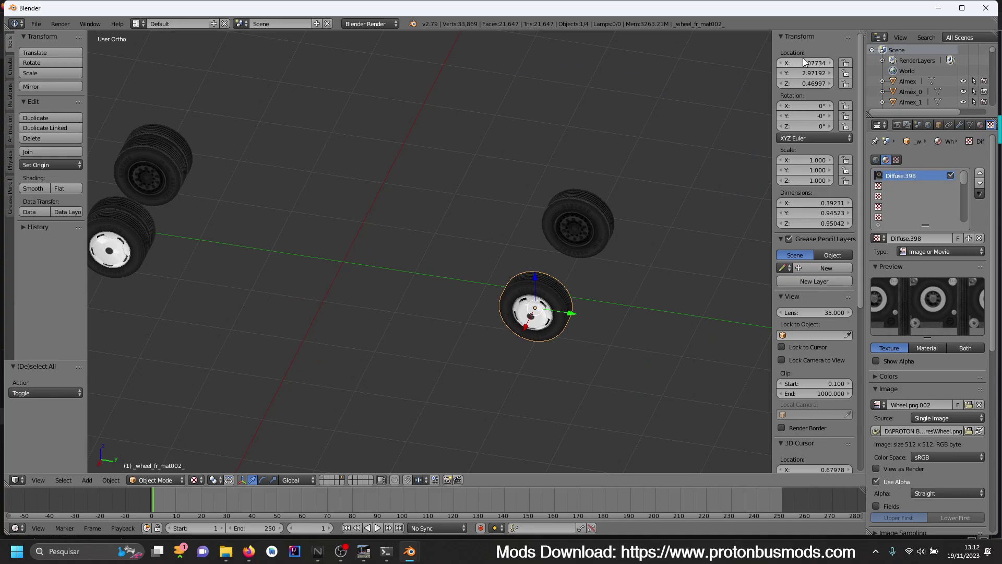
- Copy the Y location 2.95485 of the original front right wheel to the new front right wheel
click(322, 479)
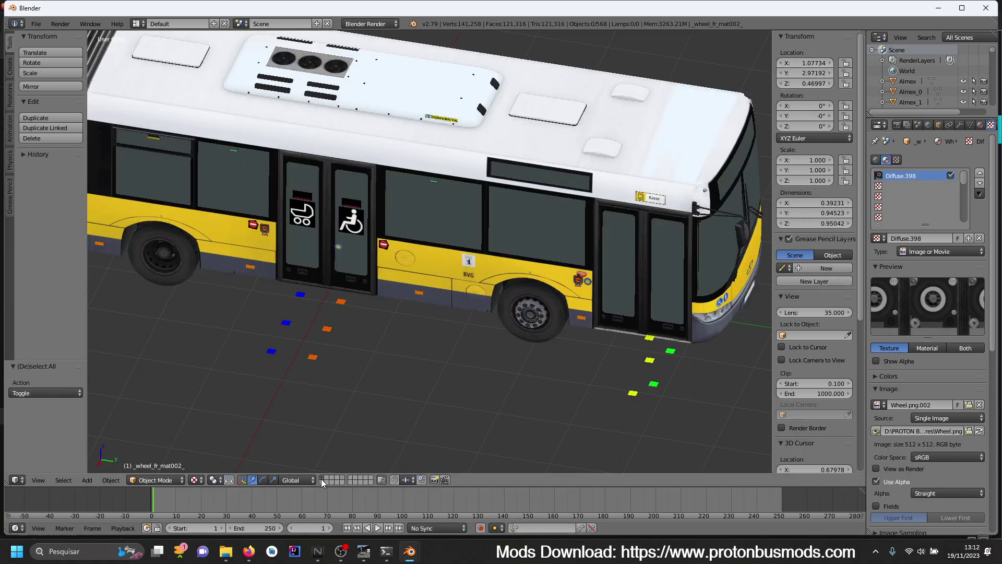
right_click(520, 318)
click(816, 69)
key(ctrl+c)
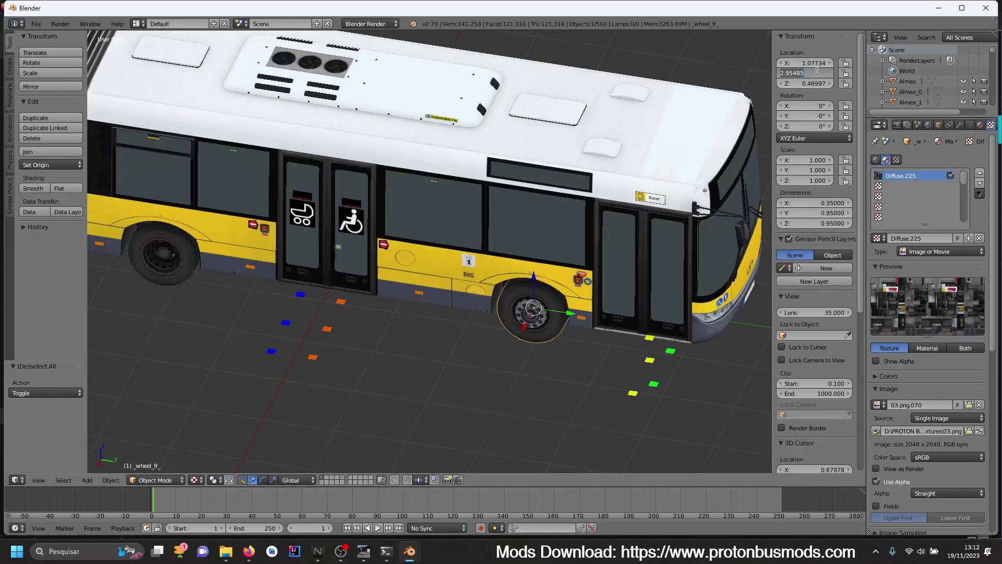
click(343, 478)
click(343, 477)
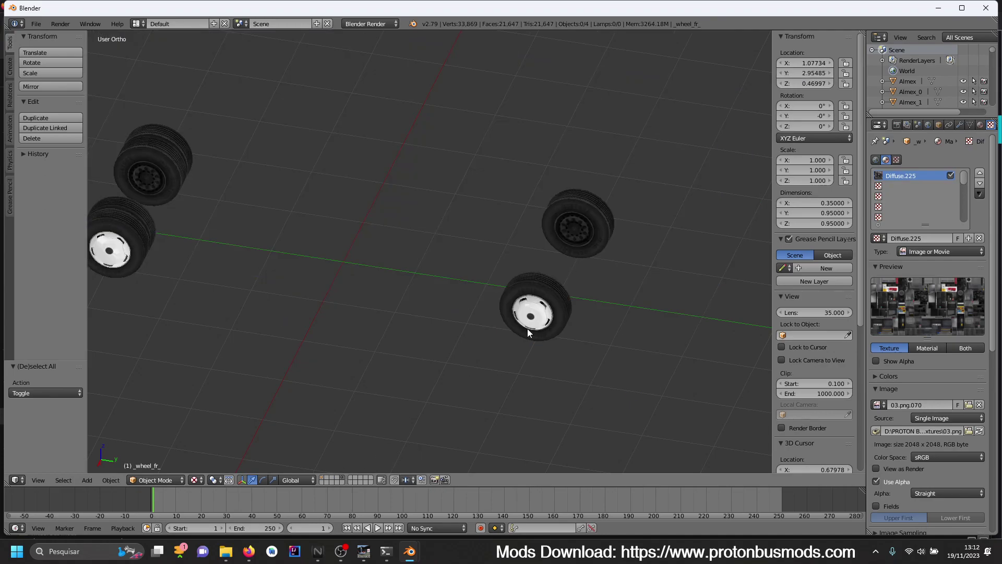
right_click(523, 333)
click(802, 73)
key(ctrl+v)
key(Return)
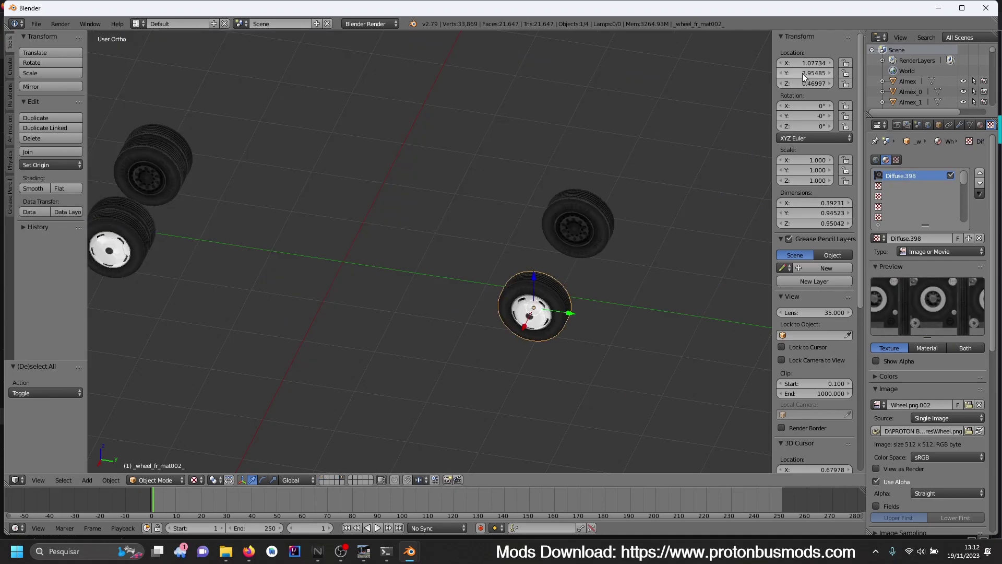
- Match the new front right wheel's Z location to the original wheel's value of 0.46997
click(324, 479)
right_click(532, 315)
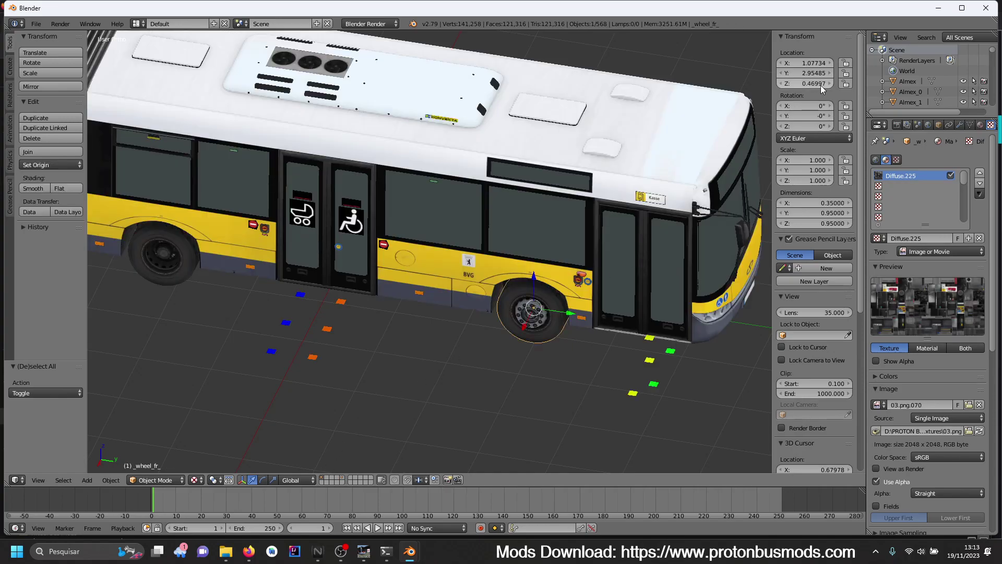
click(342, 479)
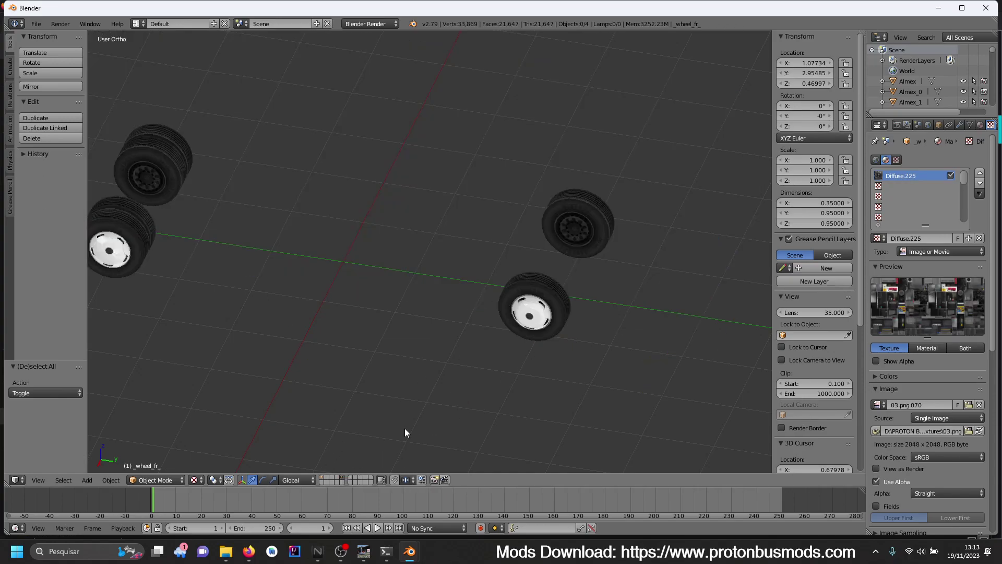
right_click(543, 318)
click(814, 84)
key(ctrl+c)
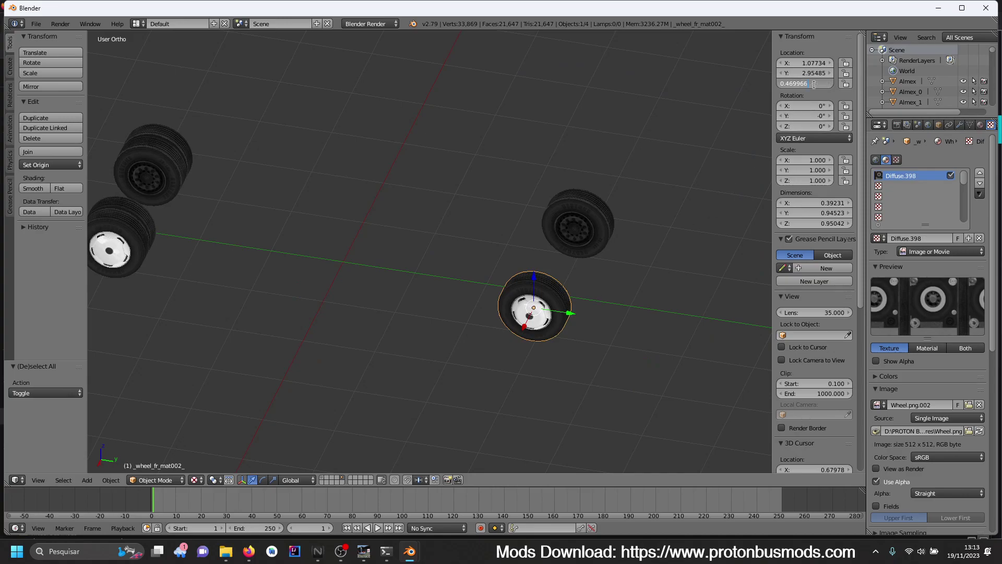
key(Return)
- Set the Z location of the new rear right, front left and rear left wheels to 0.46997, like the new front right wheel
right_click(127, 230)
click(810, 82)
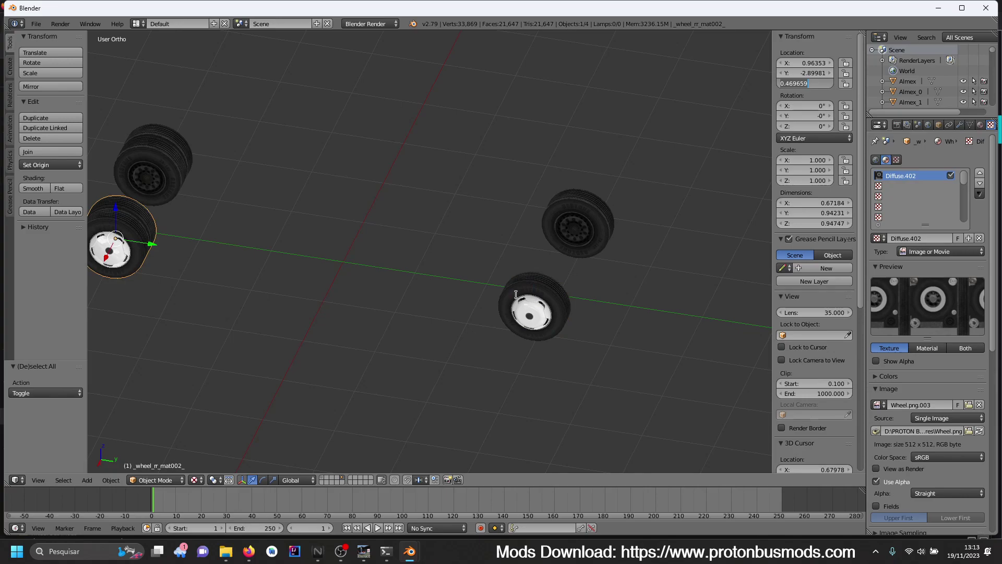
key(ctrl+v)
key(Return)
scroll(518, 299, down, 4)
right_click(501, 254)
click(802, 84)
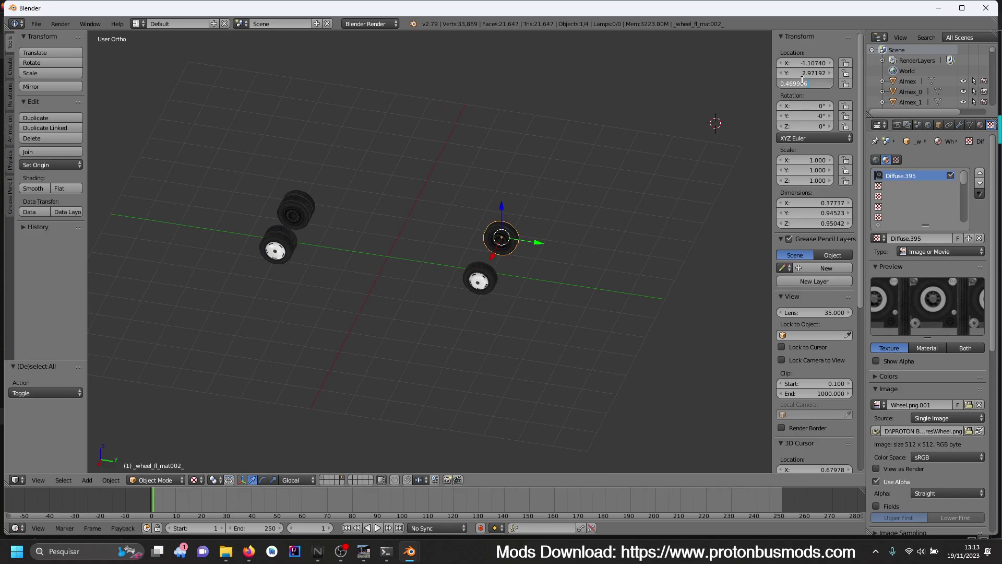
right_click(312, 217)
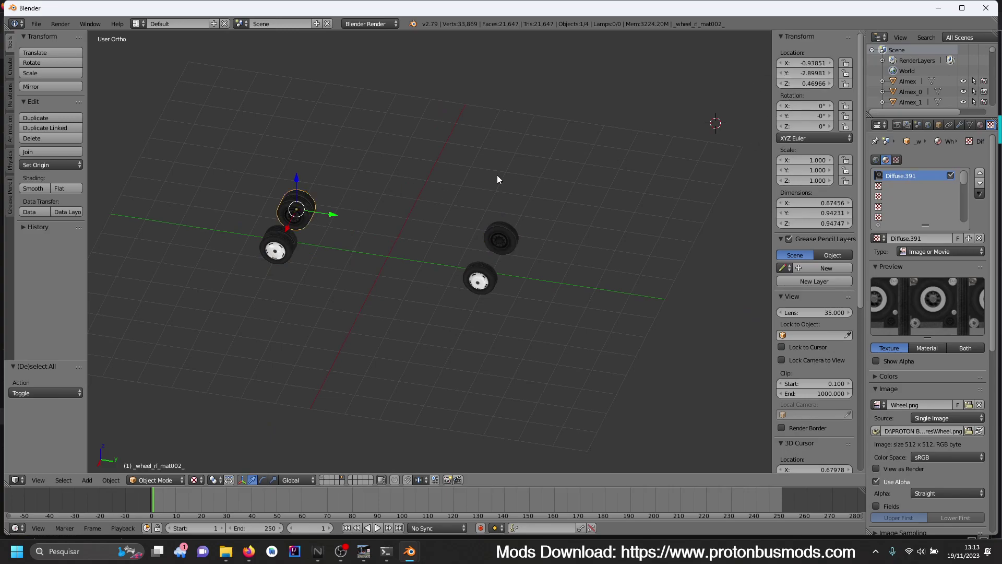
click(807, 83)
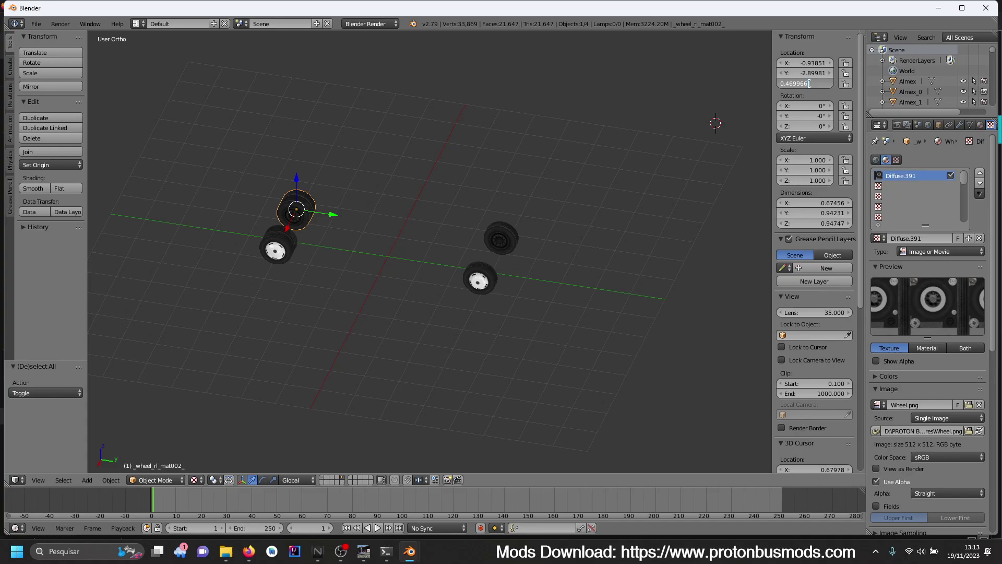
key(Return)
- Copy the Y location 2.95485 of the new front right wheel to the new front left wheel
right_click(489, 283)
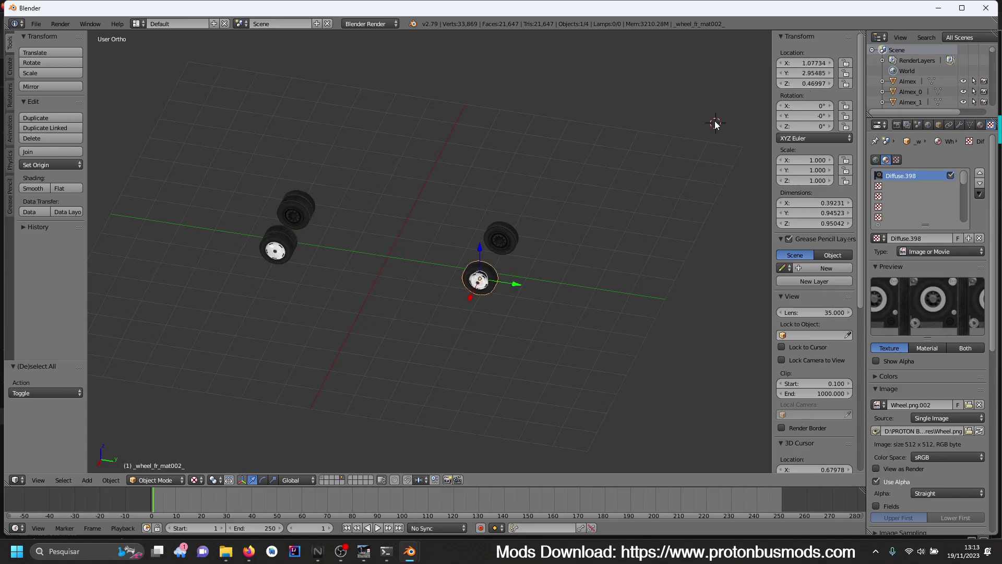
right_click(507, 245)
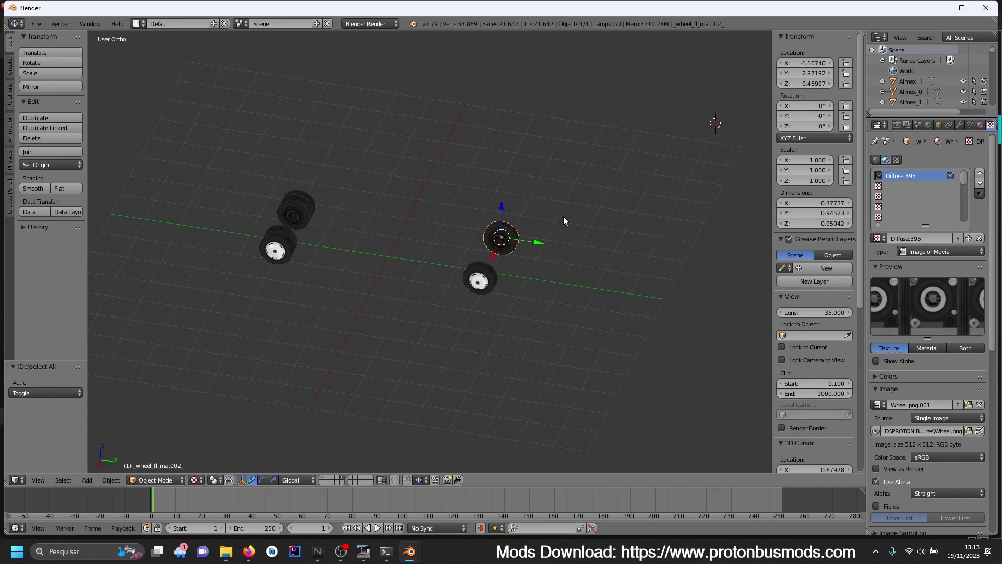
click(810, 75)
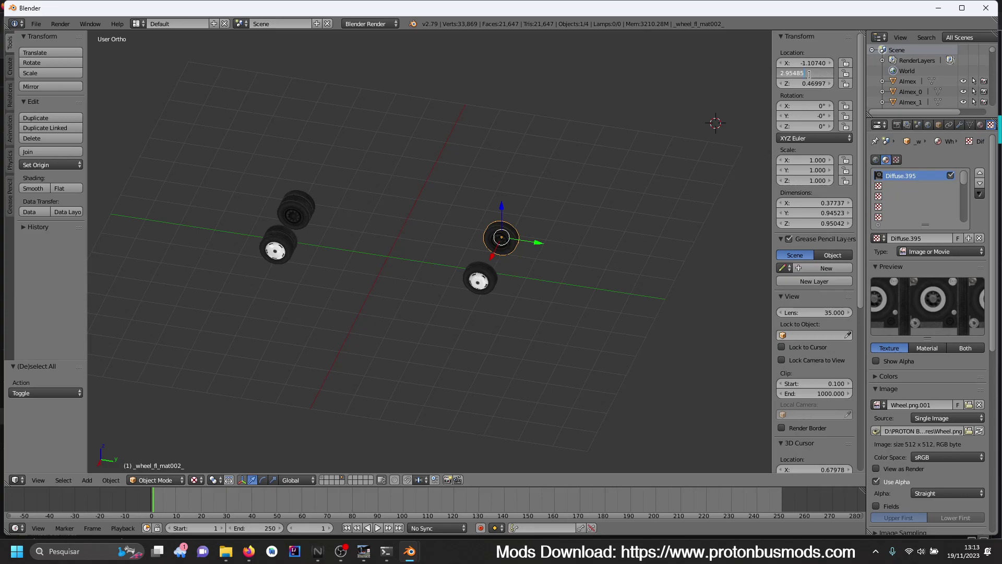
key(Return)
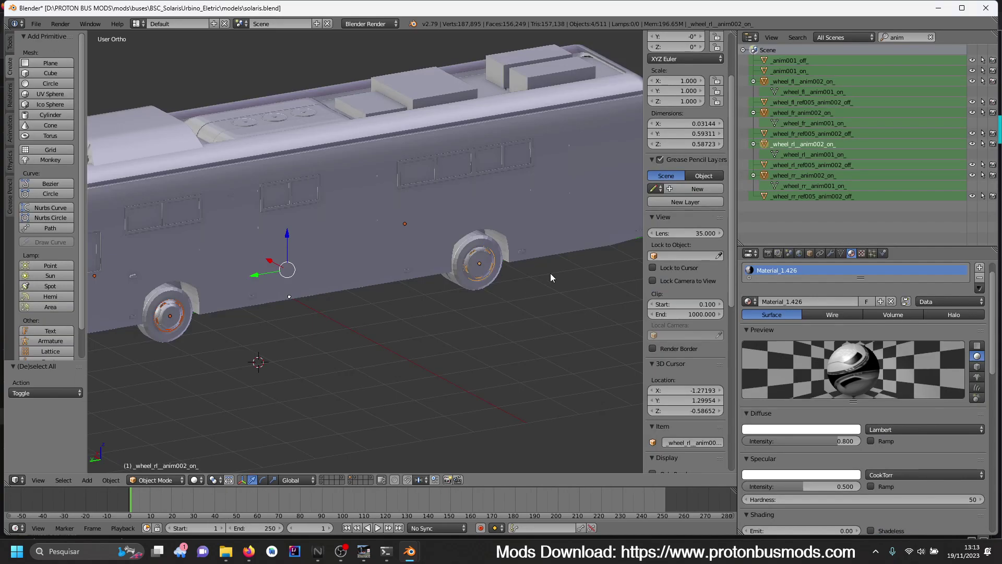
middle_drag(544, 275, 553, 268)
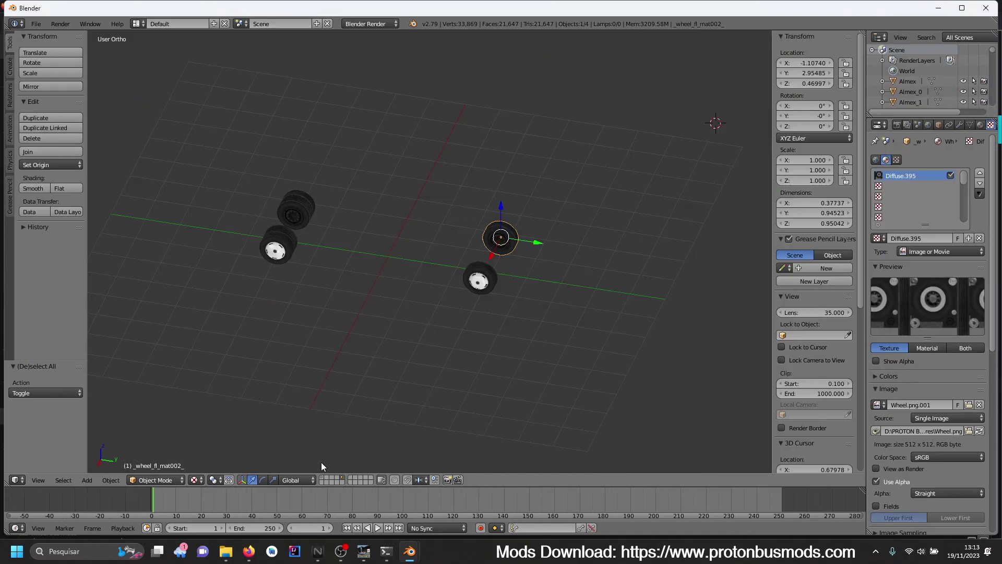
- Copy the X location -1.07734 of the bus's original front left wheel to the new front left wheel
click(322, 480)
middle_drag(514, 300, 429, 321)
scroll(429, 320, up, 3)
scroll(430, 321, up, 1)
key(a)
key(a)
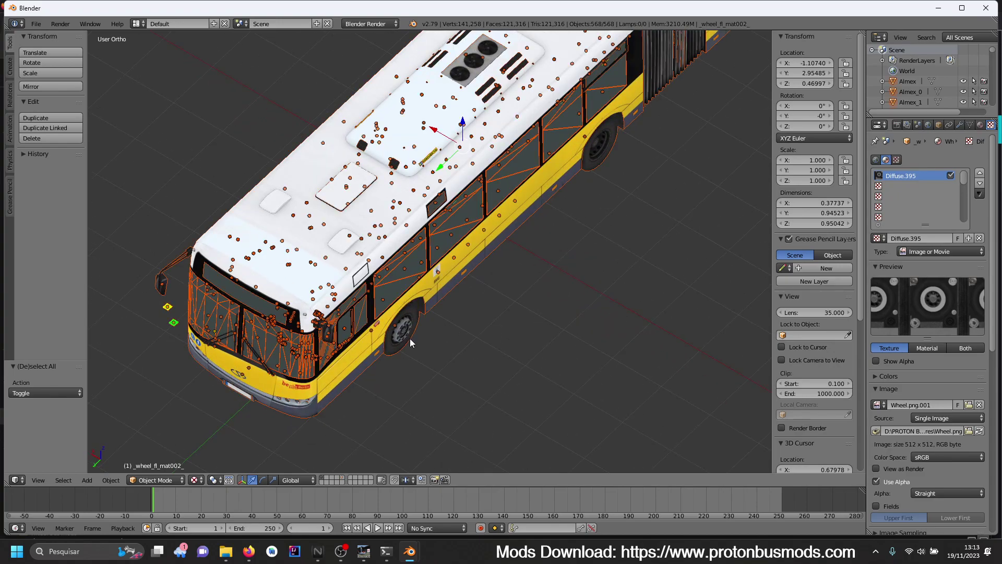
right_click(407, 336)
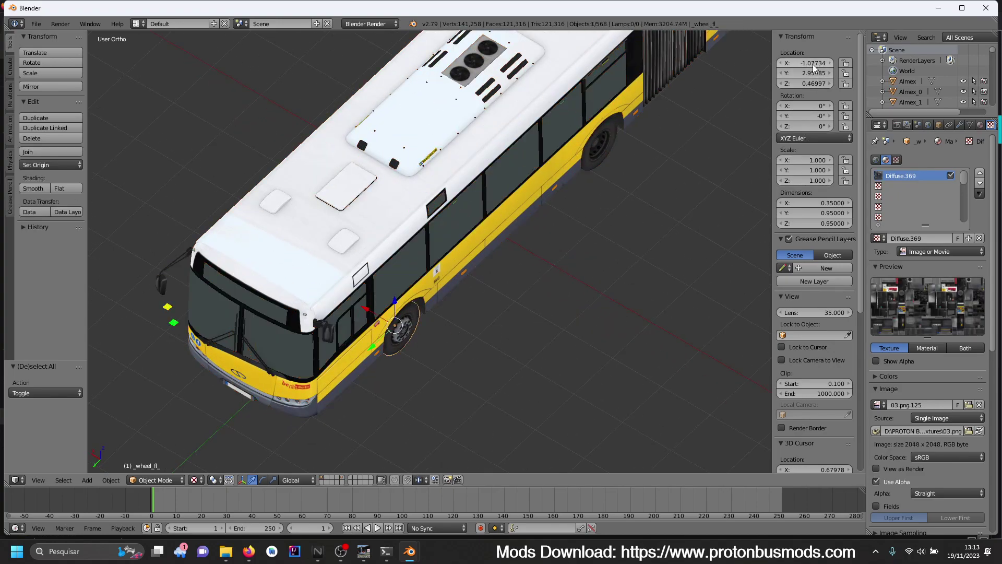
click(343, 479)
right_click(396, 326)
mouse_move(813, 62)
mouse_down()
mouse_move(833, 61)
mouse_move(812, 62)
mouse_up()
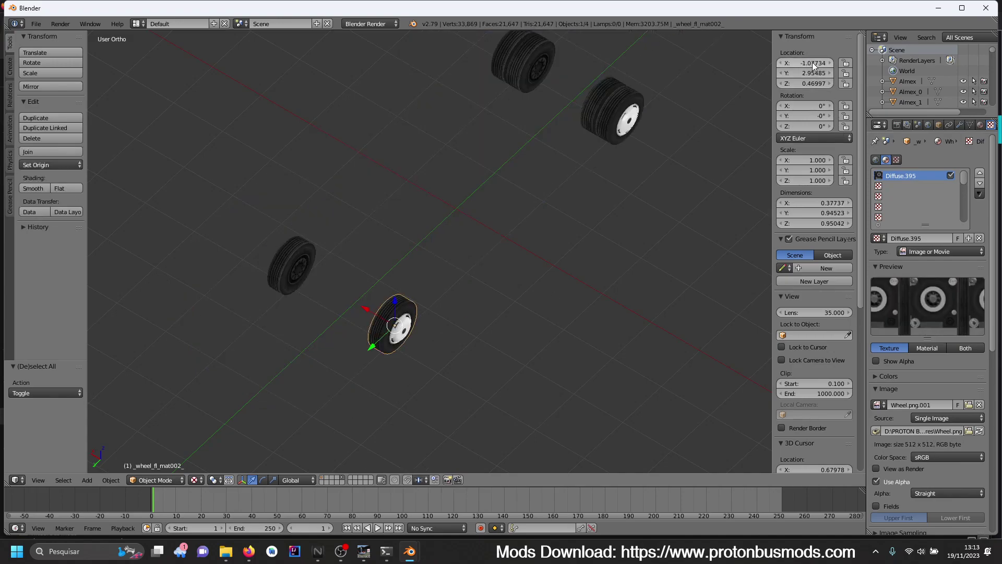
- Copy the X location -0.91294 of the bus's original rear left wheel to the new rear left wheel
click(321, 479)
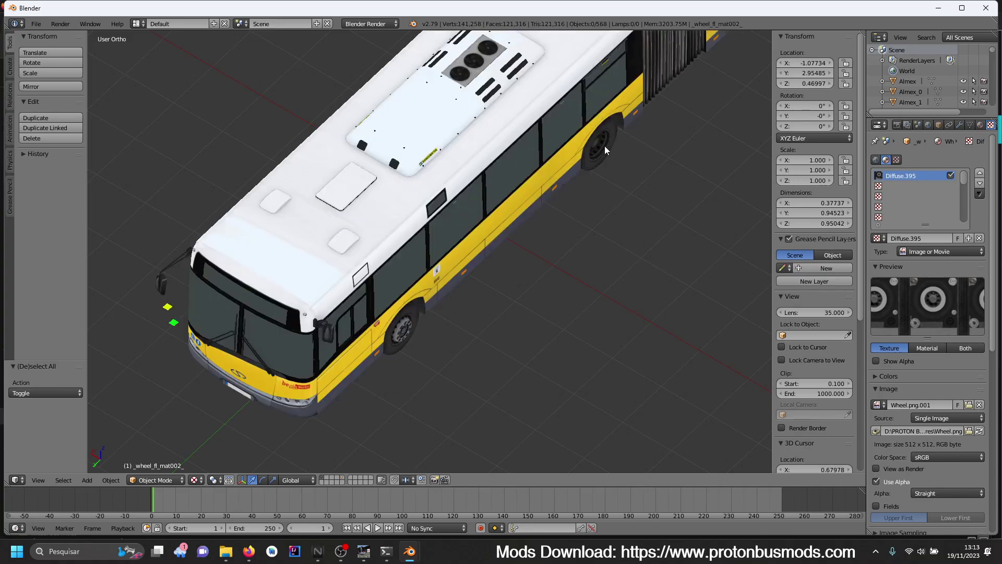
right_click(605, 147)
double_click(807, 62)
key(Escape)
click(342, 481)
right_click(619, 117)
double_click(807, 62)
key(Escape)
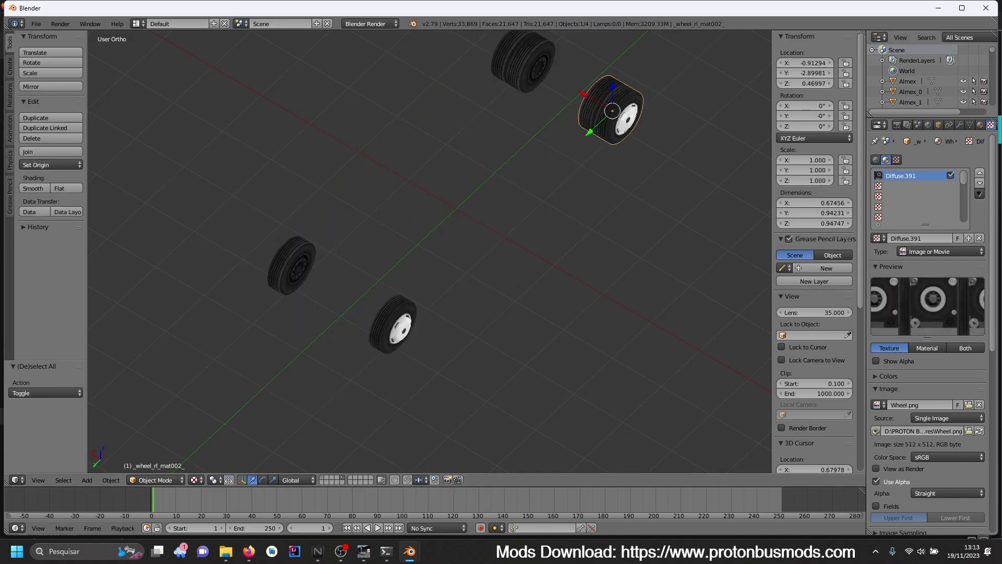
- Copy the Y location -2.185 of the original rear left wheel to the new rear left wheel
click(321, 478)
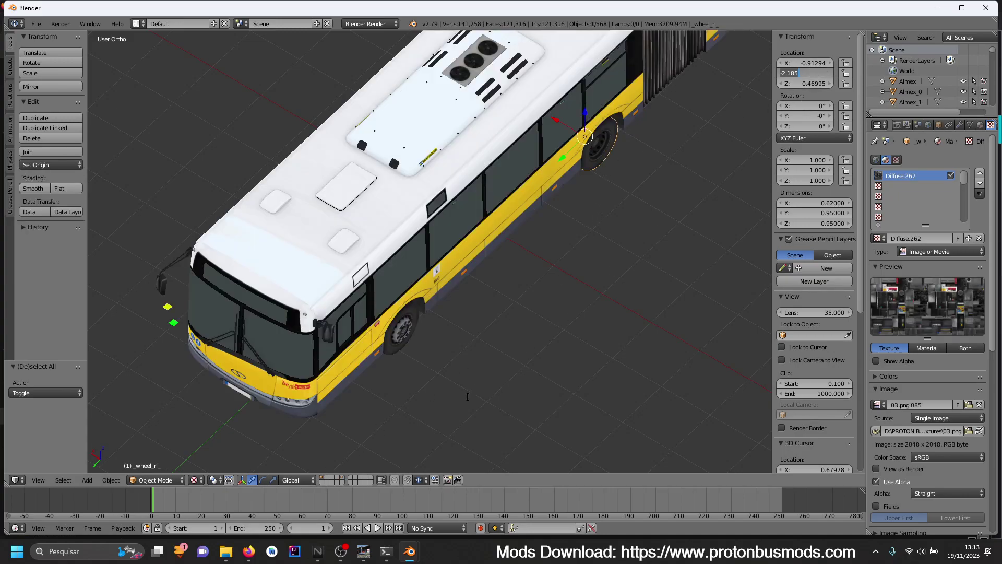
click(340, 478)
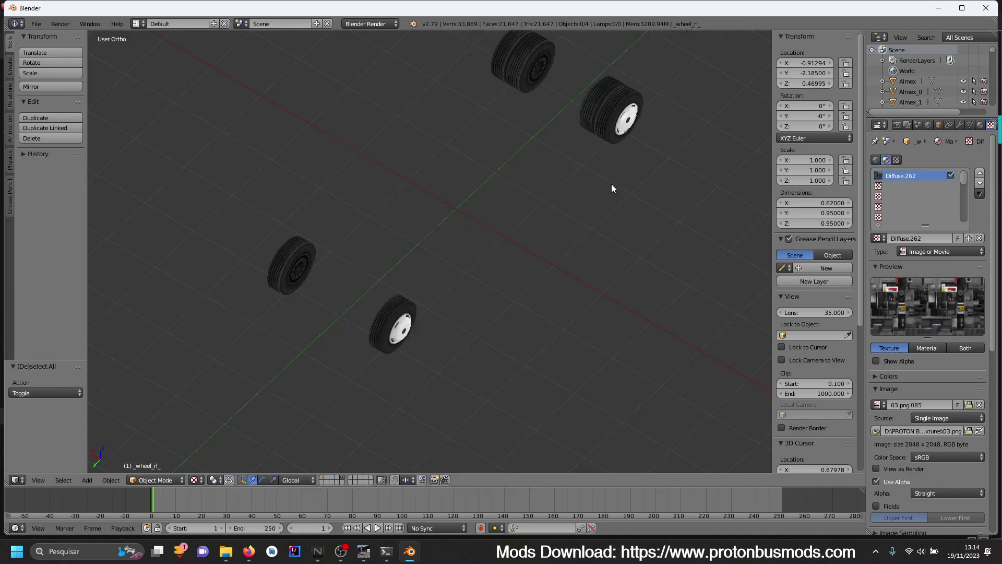
right_click(620, 137)
click(815, 73)
text(-2.18500)
key(Return)
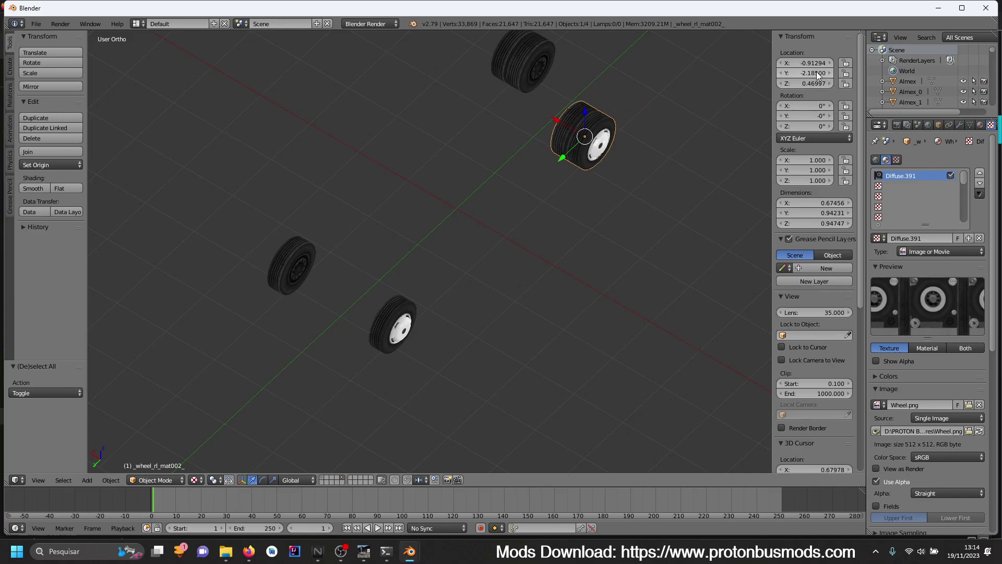
- Set the new rear right wheel's Y location to -2.185, like the new rear left wheel
right_click(402, 337)
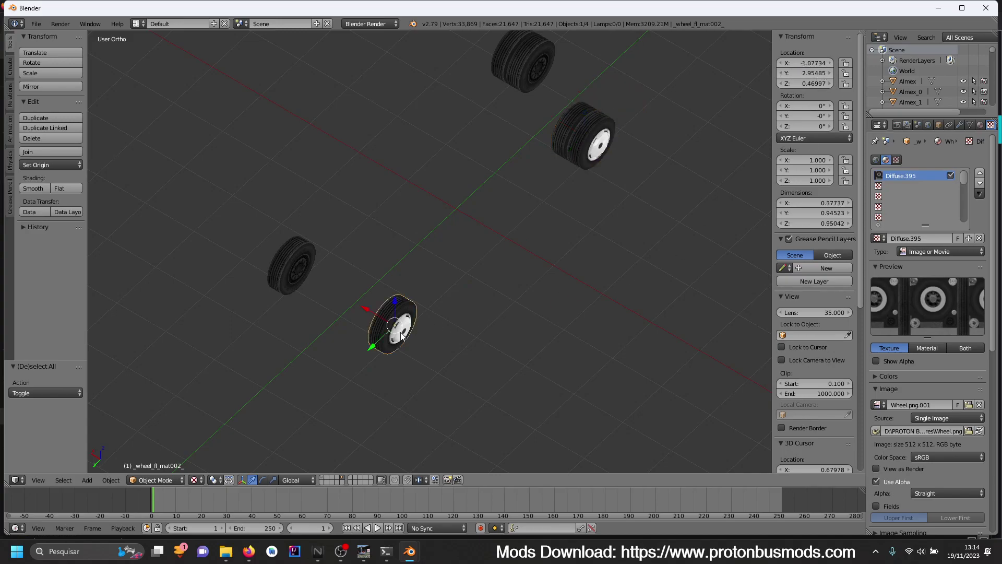
right_click(524, 67)
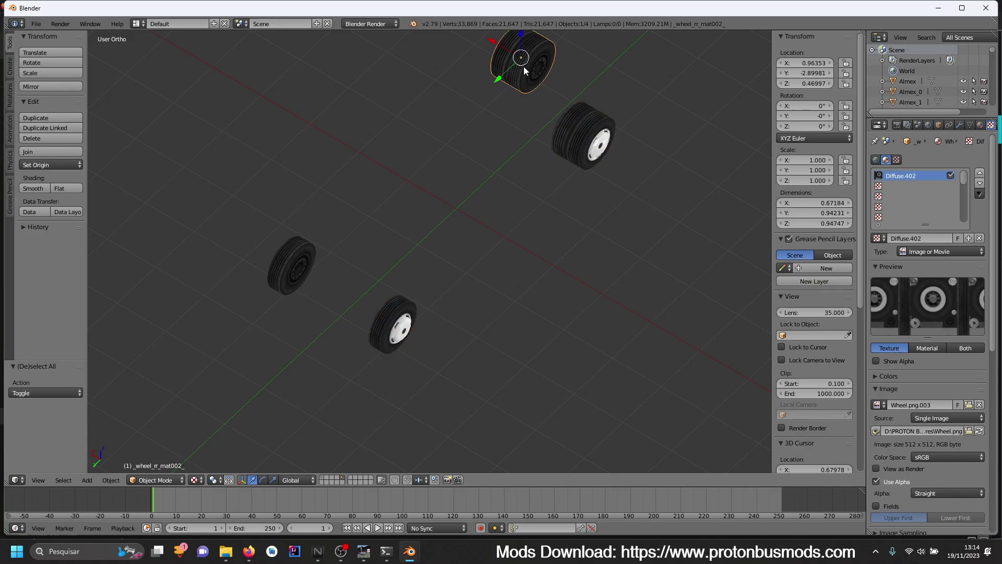
click(813, 73)
key(Return)
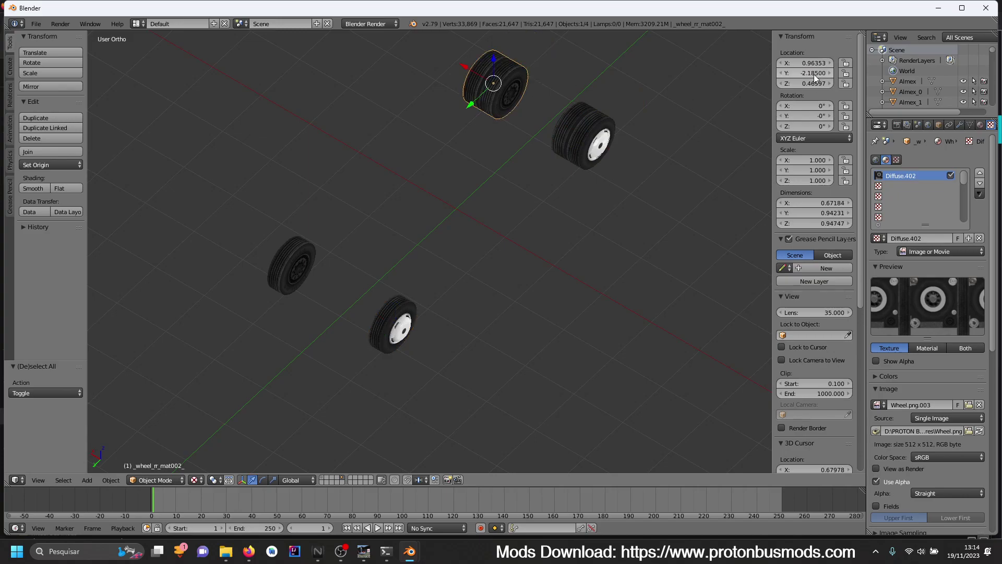
- Copy the X location 0.91294 of the bus's original rear right wheel to the new rear right wheel
click(322, 476)
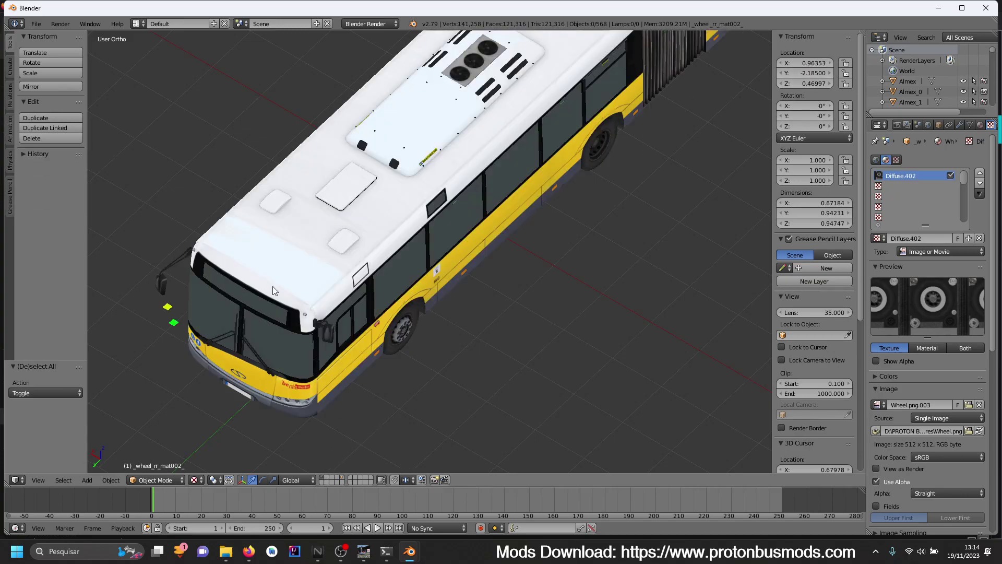
middle_drag(270, 286, 426, 266)
right_click(190, 281)
click(804, 62)
key(ctrl+c)
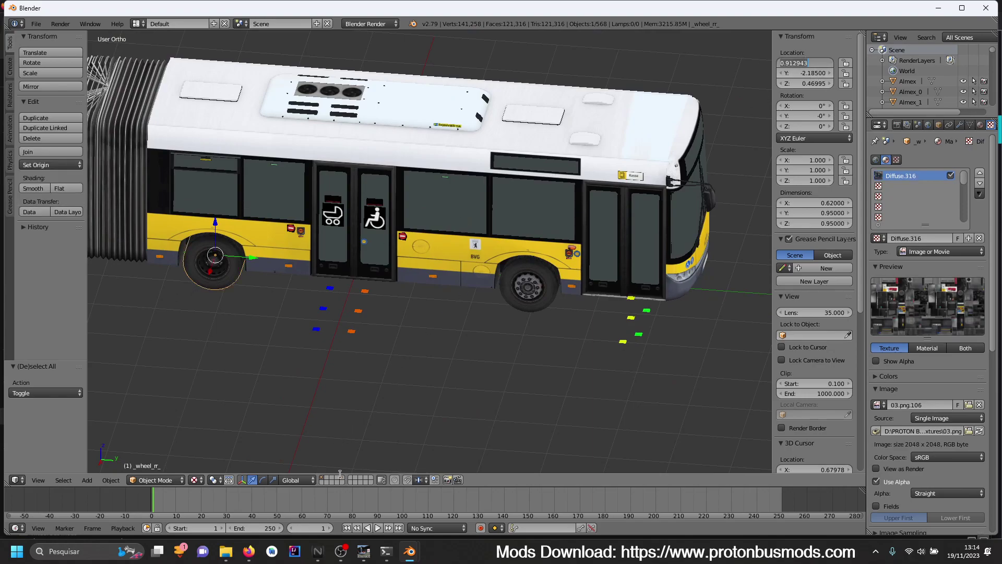
key(Return)
key(KP_Divide)
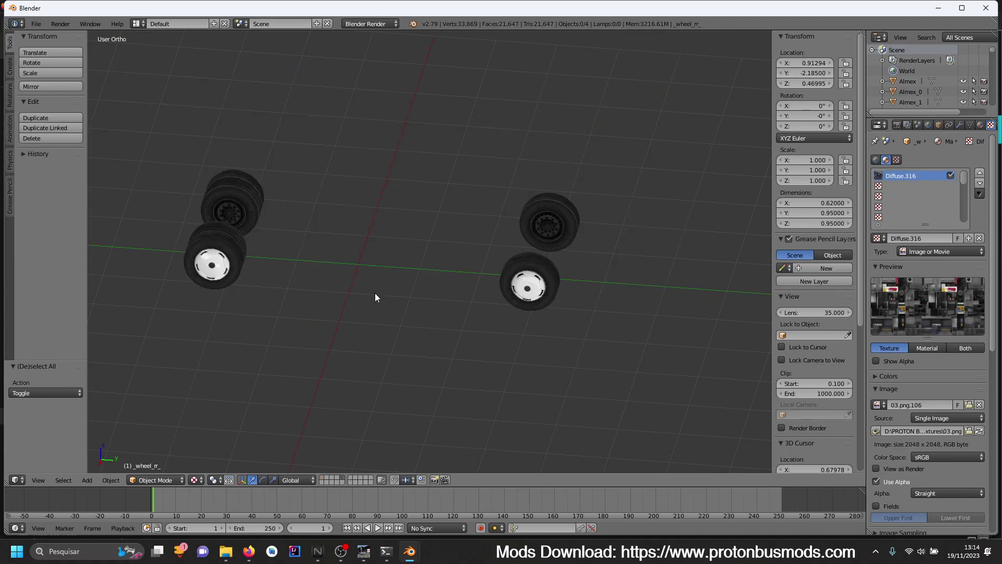
right_click(222, 274)
click(806, 63)
key(ctrl+v)
key(Return)
- Duplicate the two new rear wheels and move the copies about -3.622 along the Y axis
shift+right_click(240, 193)
scroll(298, 230, down, 2)
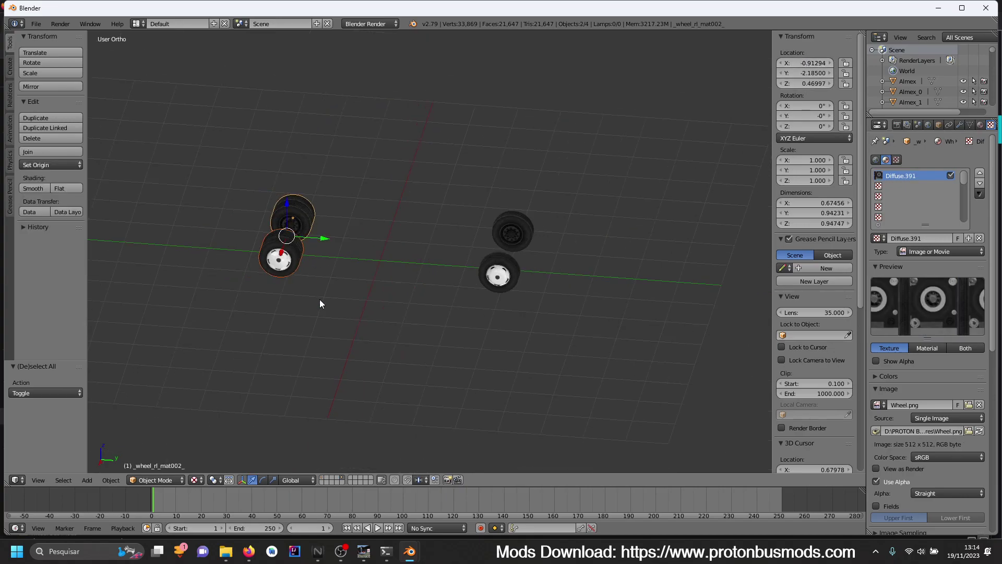
shift+middle_drag(318, 299, 622, 312)
key(shift+d)
key(y)
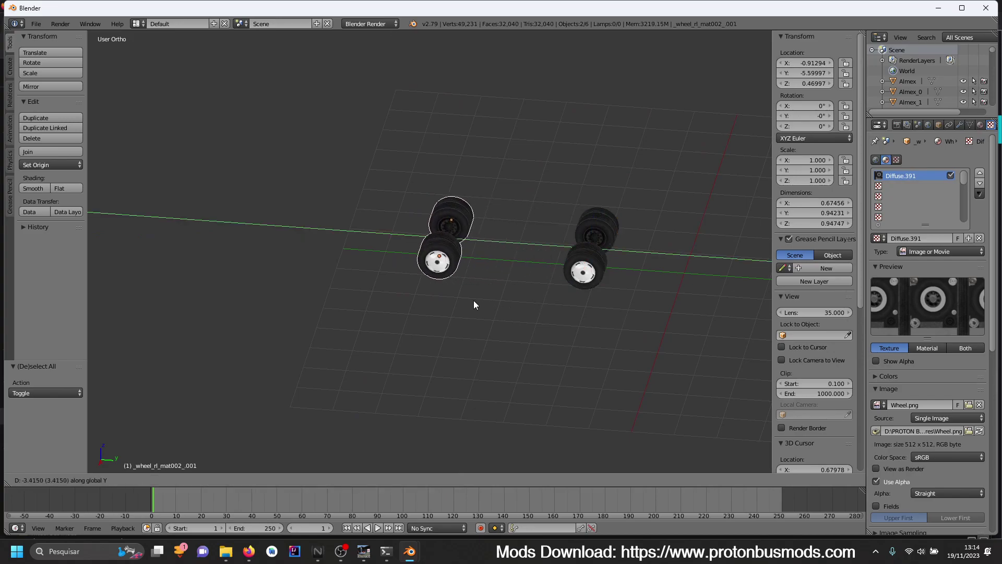
click(473, 299)
- Copy the Y location -8.95879 of the original right wheel behind the articulation to the duplicated right wheel
right_click(440, 277)
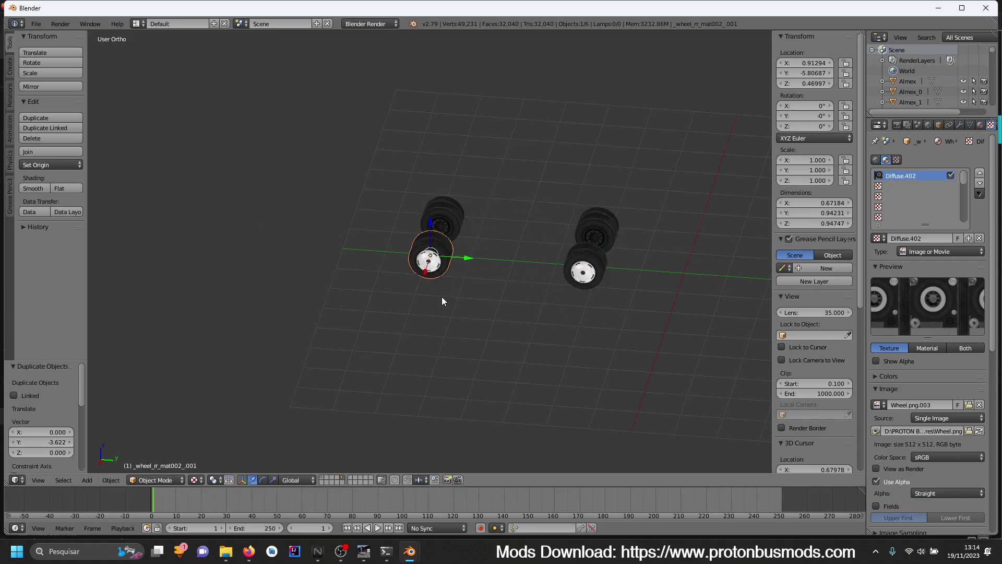
click(322, 477)
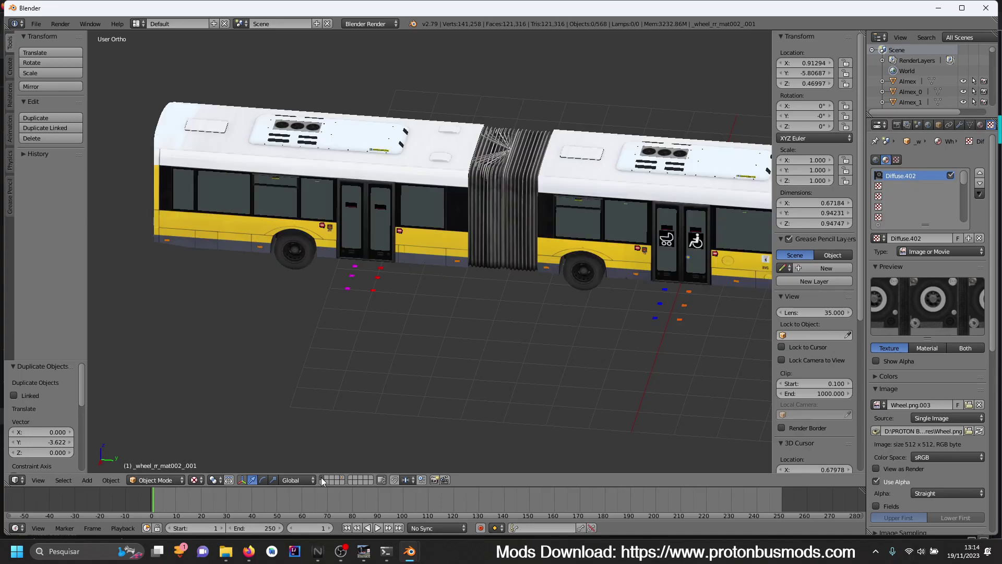
right_click(295, 259)
double_click(806, 73)
key(ctrl+c)
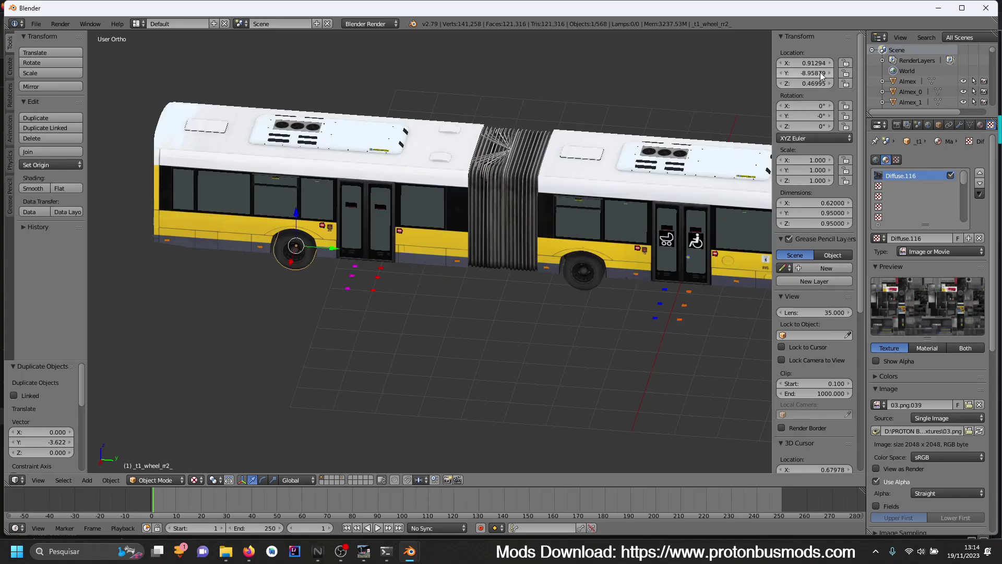
key(Return)
click(343, 476)
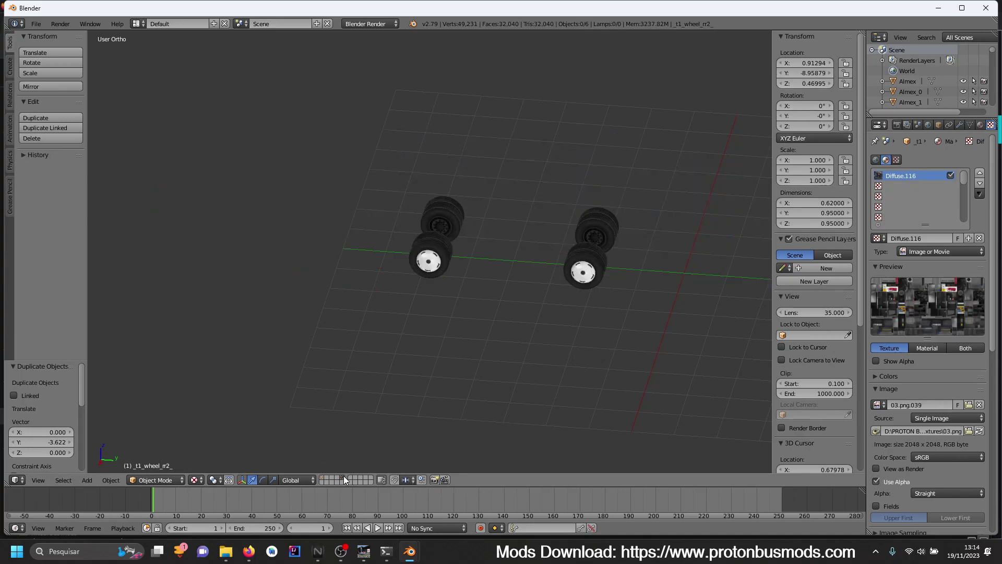
right_click(428, 274)
click(812, 73)
key(ctrl+v)
key(Return)
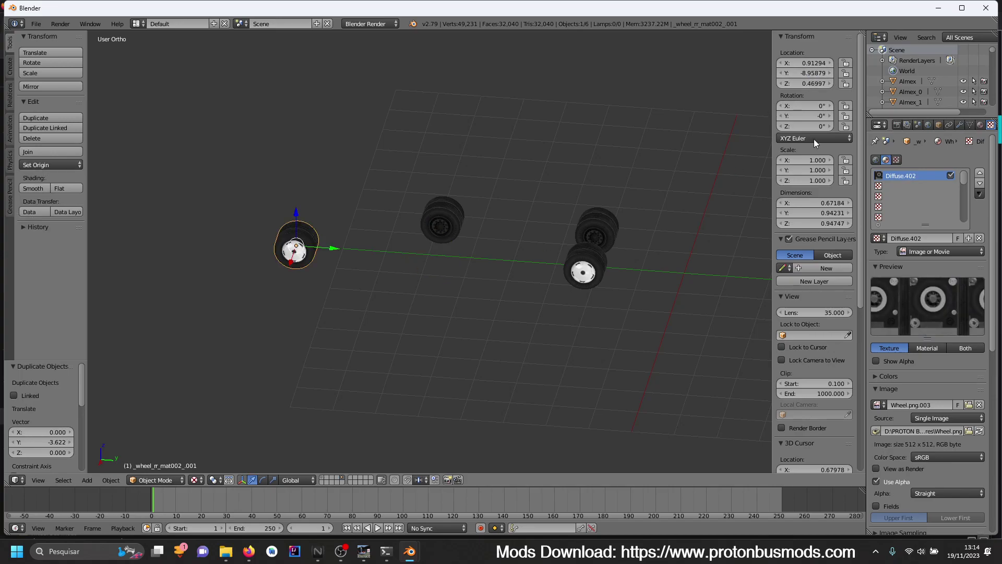
- Match the duplicated right wheel's X location to the original trailer right wheel's value of 0.91294
click(320, 479)
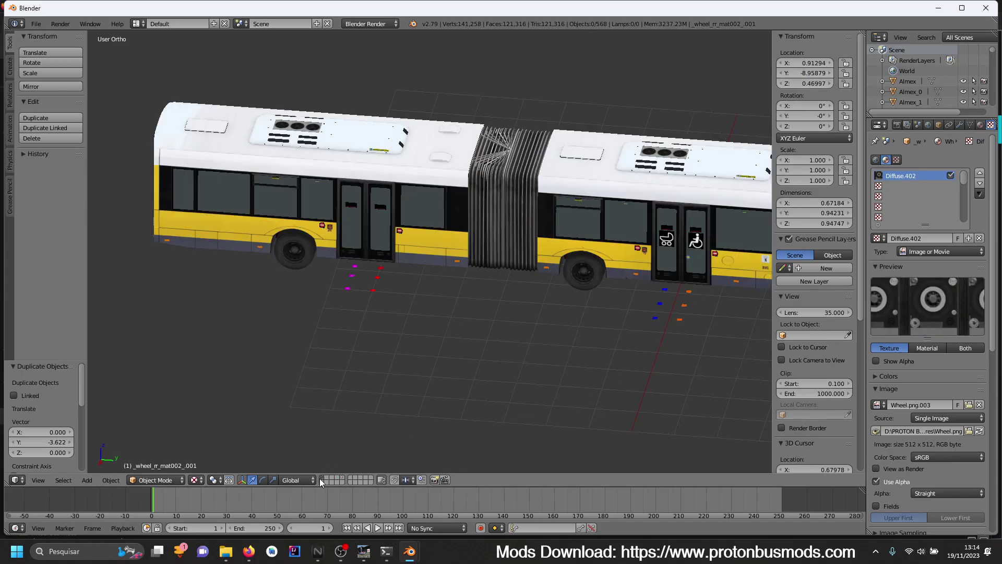
right_click(298, 250)
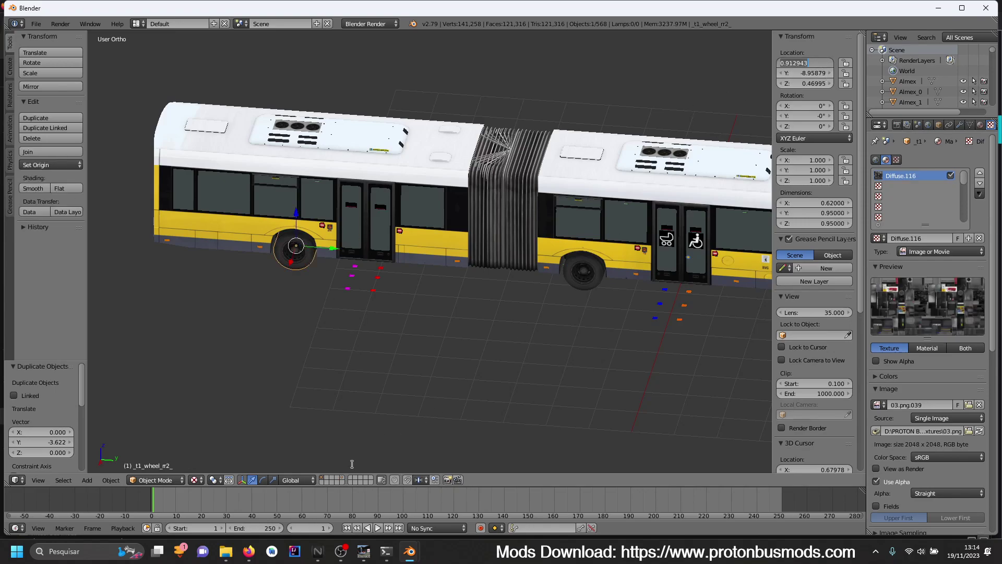
click(343, 478)
right_click(291, 266)
click(809, 62)
key(Return)
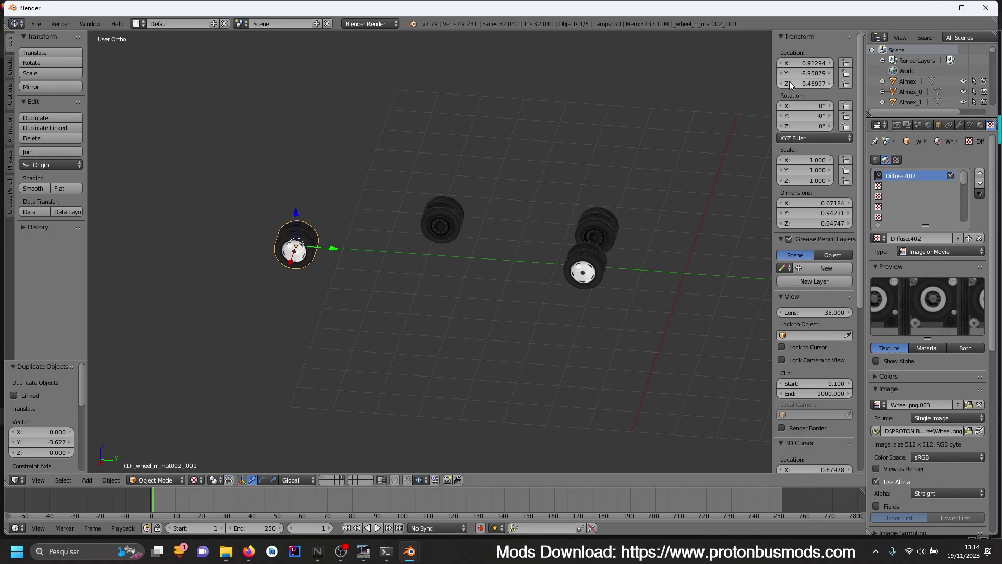
- Set the duplicated left wheel's Y location to -8.95879 and show the layer with the yellow bus
right_click(440, 216)
click(803, 73)
key(Return)
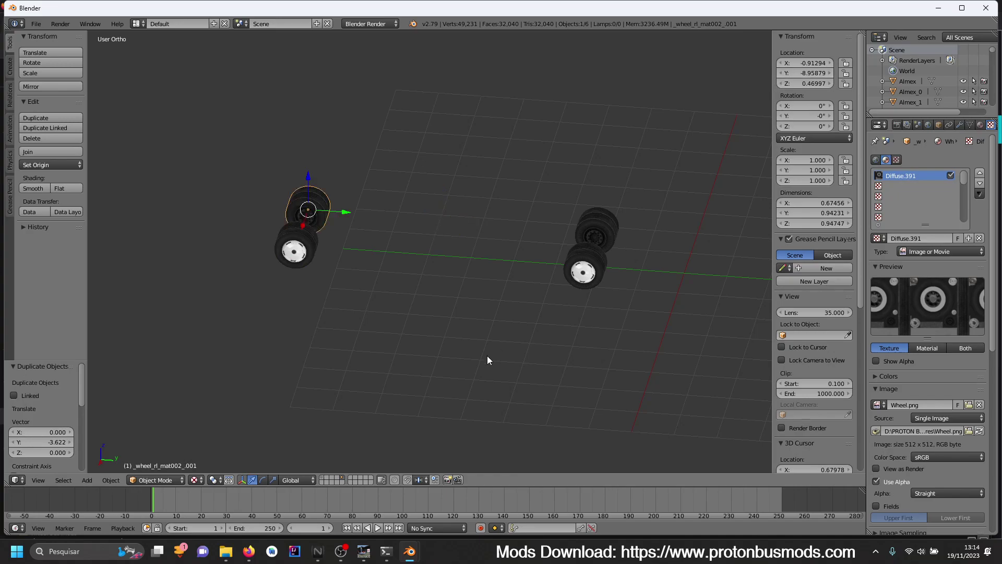
key(KP_Divide)
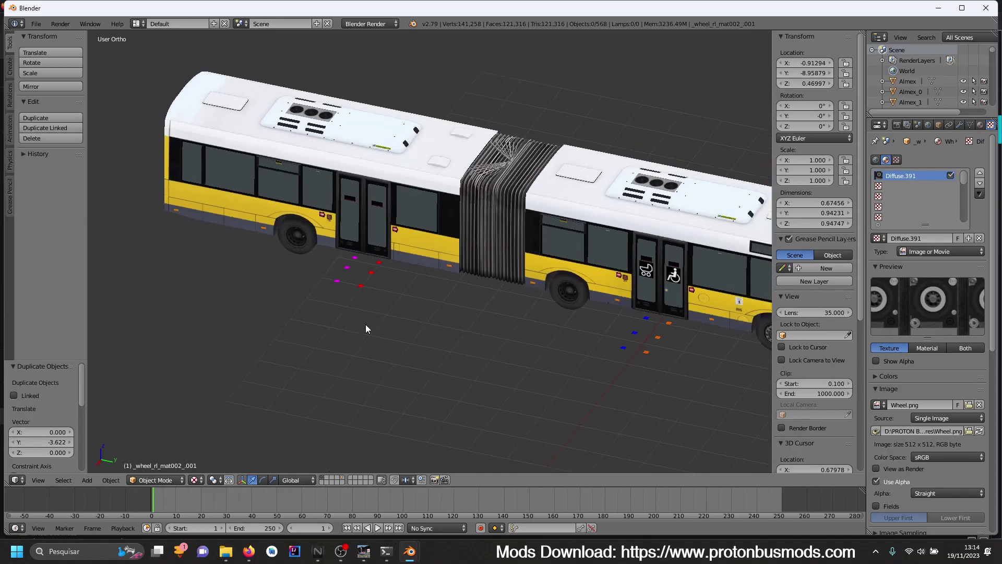
- Copy the original left trailer wheel's X location of -0.91294 to the duplicated left wheel and show the bus layer again
middle_drag(499, 292, 417, 295)
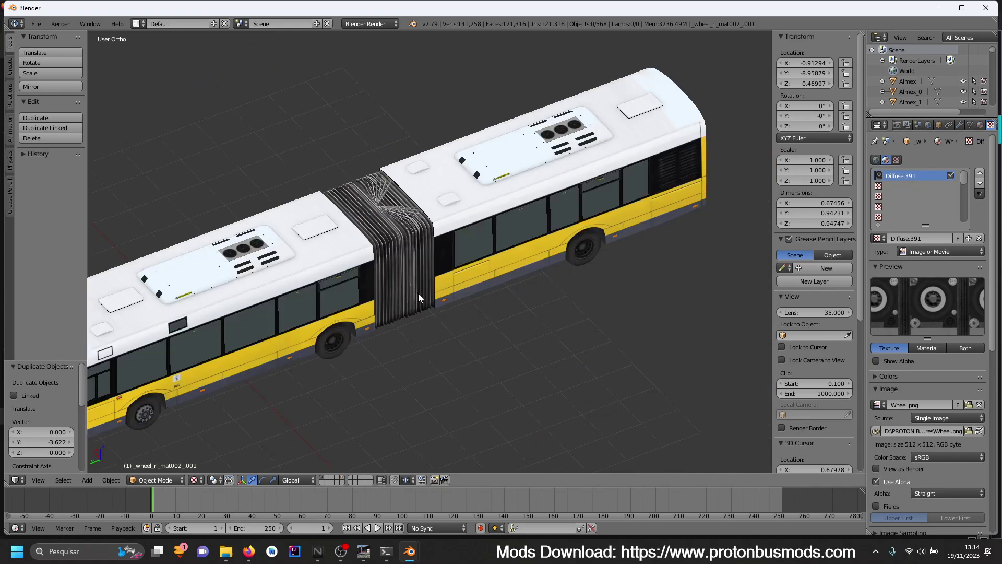
right_click(577, 257)
click(822, 63)
click(342, 477)
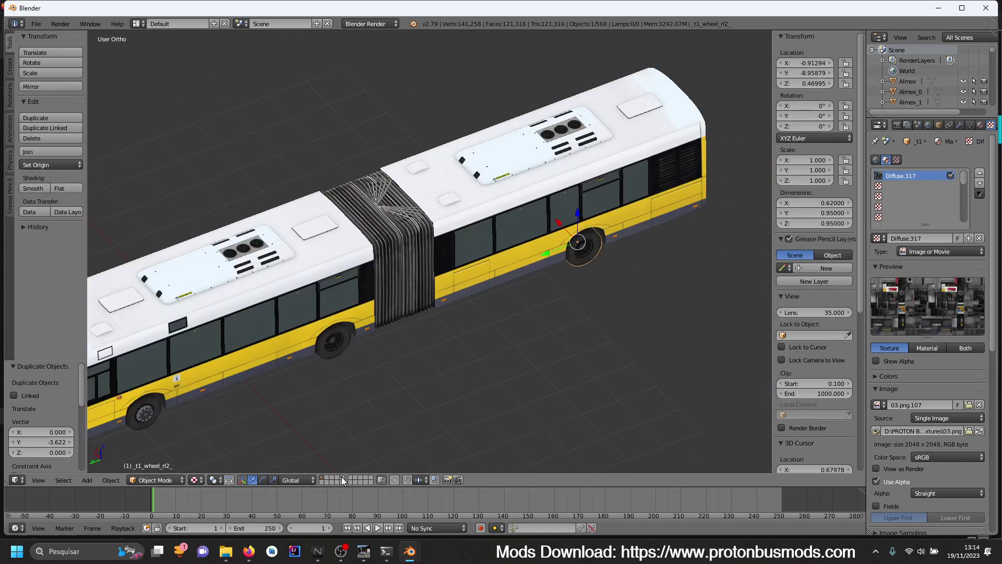
click(341, 478)
right_click(581, 234)
click(807, 59)
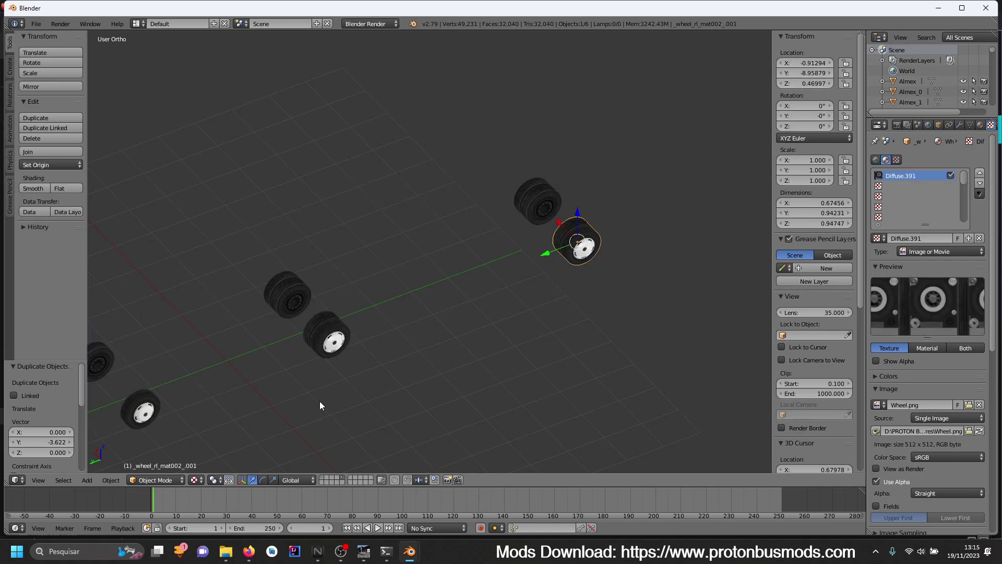
key(KP_Divide)
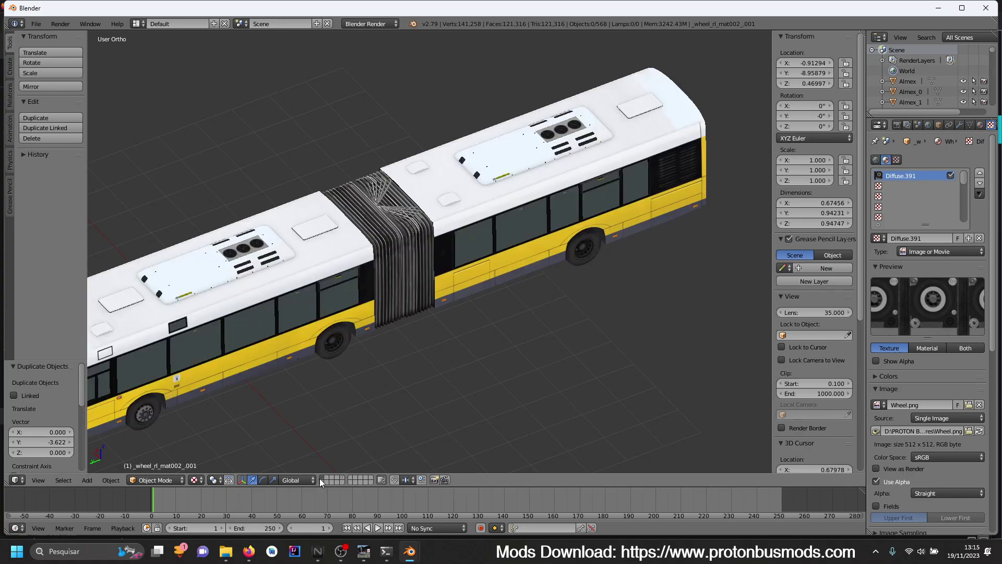
- Select all six original wheels on both sides of the bus, check them in isolation, and delete them
right_click(338, 349)
shift+right_click(575, 256)
shift+right_click(140, 421)
middle_drag(183, 375, 306, 380)
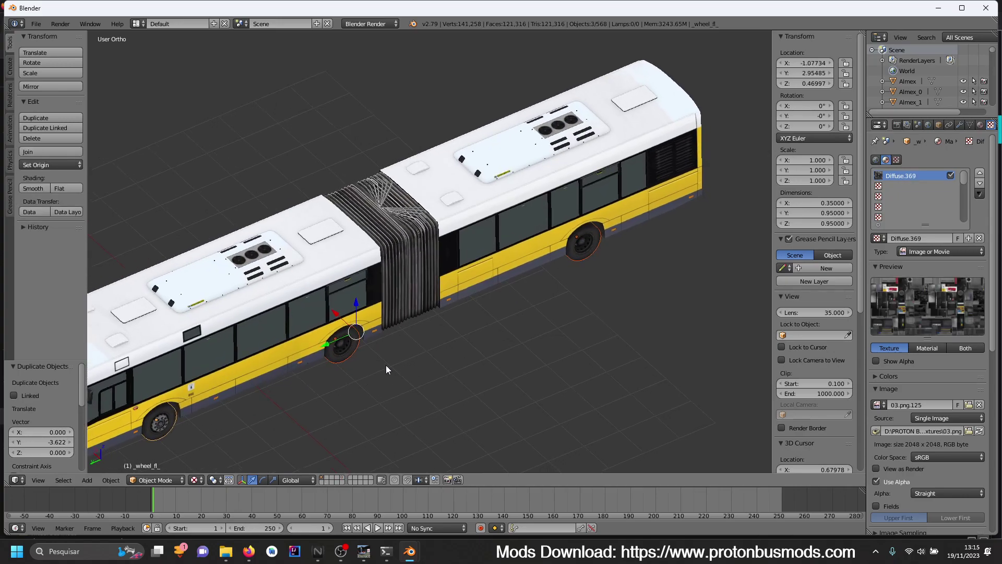
middle_drag(387, 365, 402, 359)
shift+right_click(306, 276)
shift+right_click(590, 263)
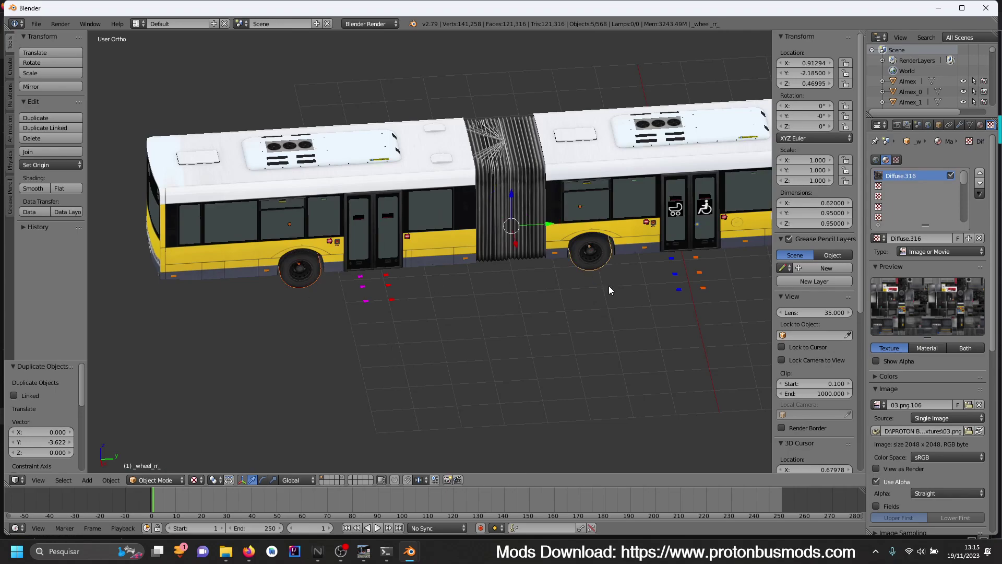
shift+middle_drag(475, 325, 378, 342)
shift+middle_drag(672, 289, 525, 311)
shift+right_click(587, 278)
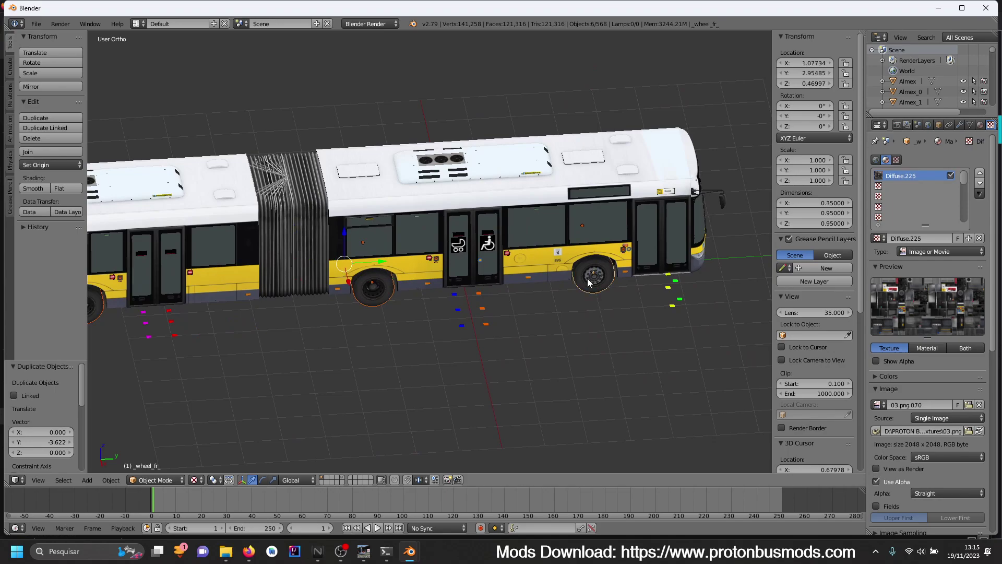
key(KP_Divide)
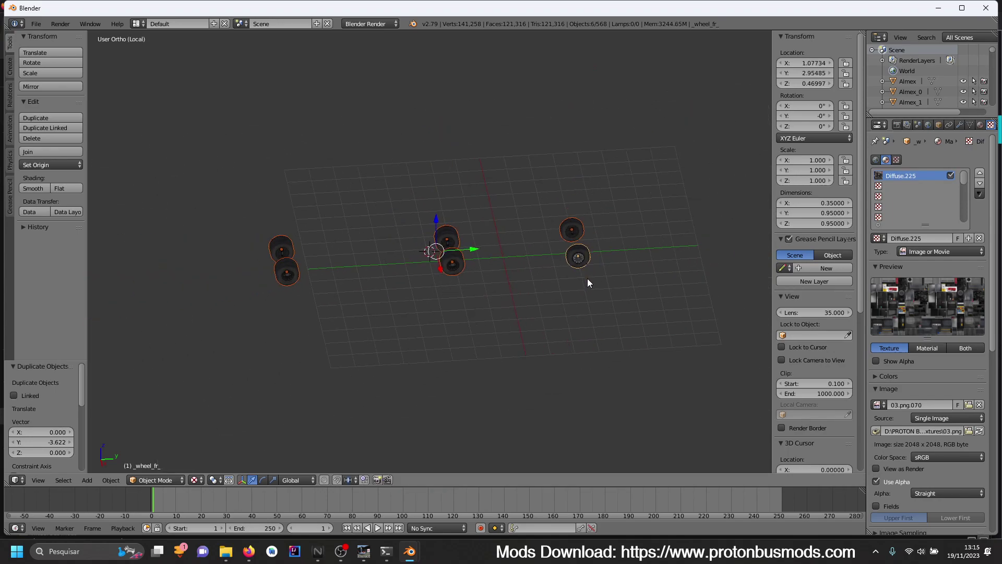
key(KP_Divide)
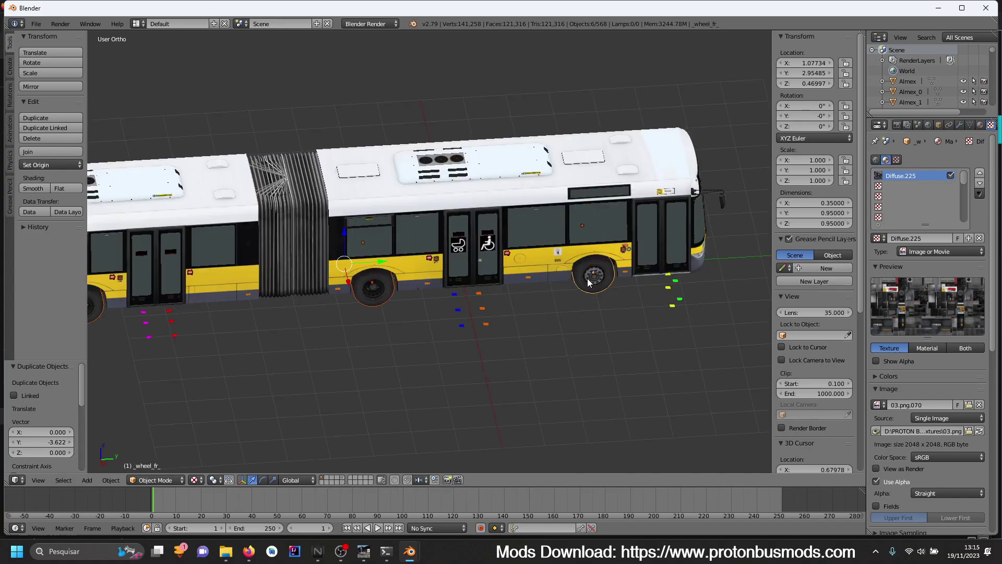
key(x)
click(588, 282)
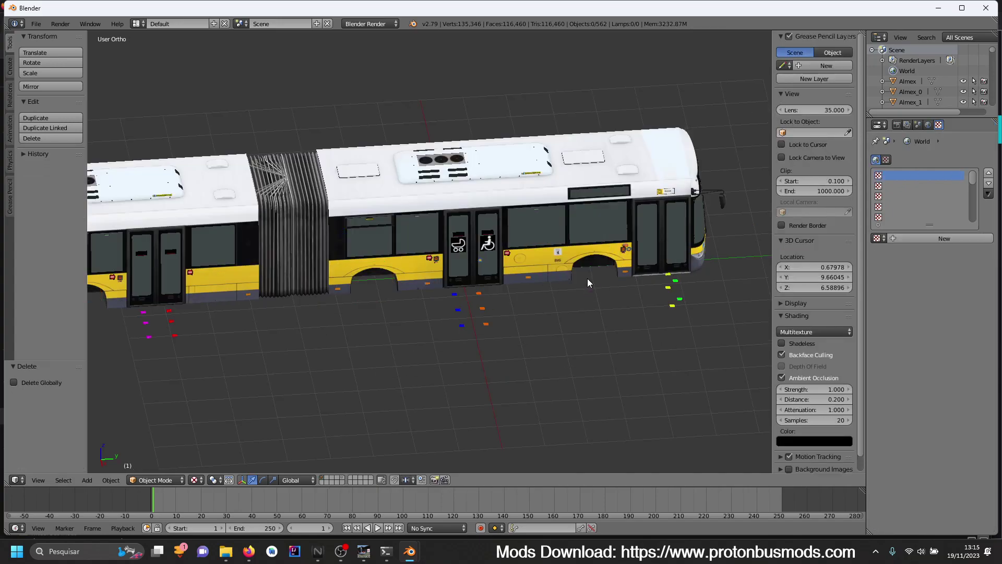
- Show all layers and inspect how the new wheels sit in the bus's wheel arches
key(grave)
middle_drag(524, 400, 530, 380)
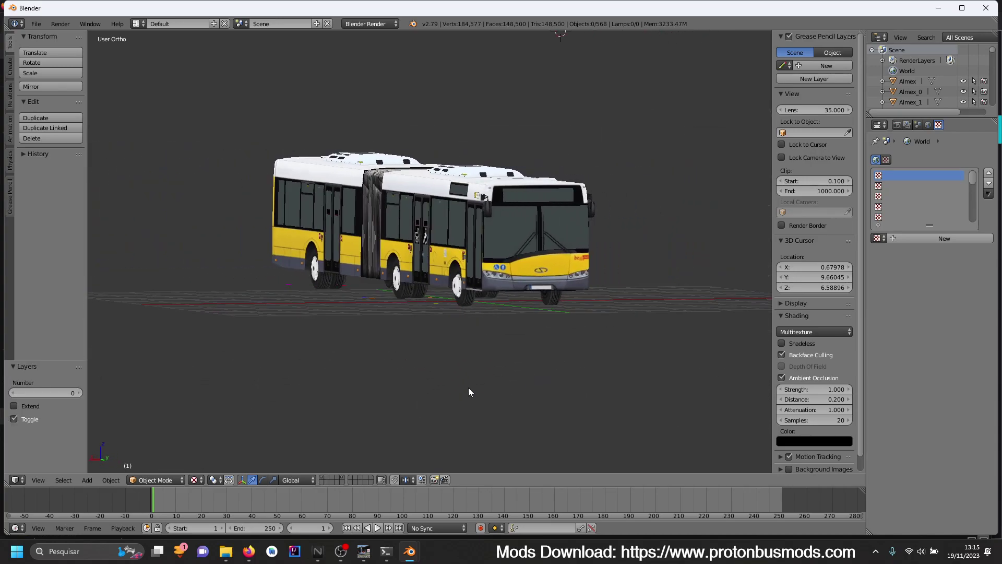
scroll(472, 387, up, 5)
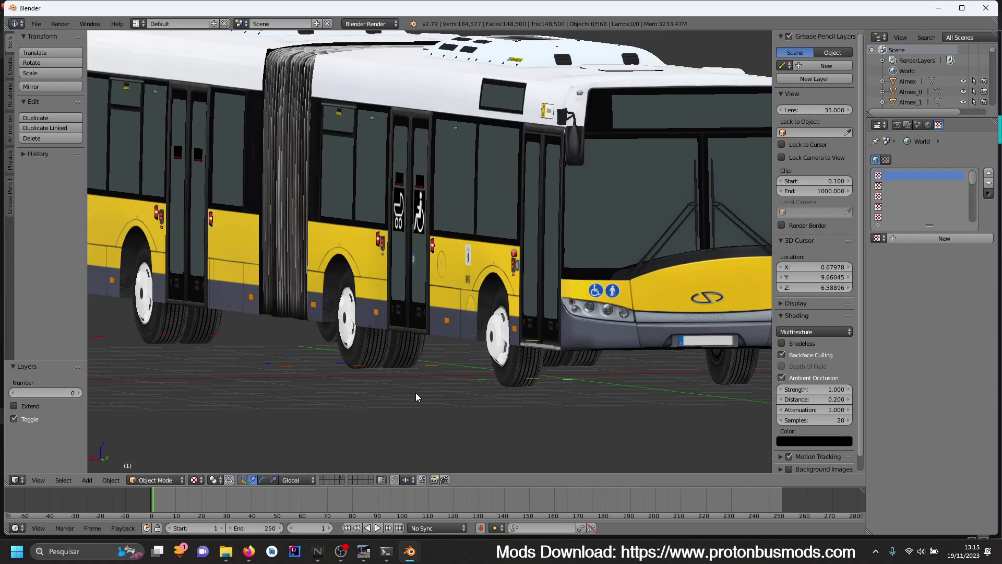
- Select the three new right-side wheels and move them outward about 0.06 along the X axis
right_click(512, 360)
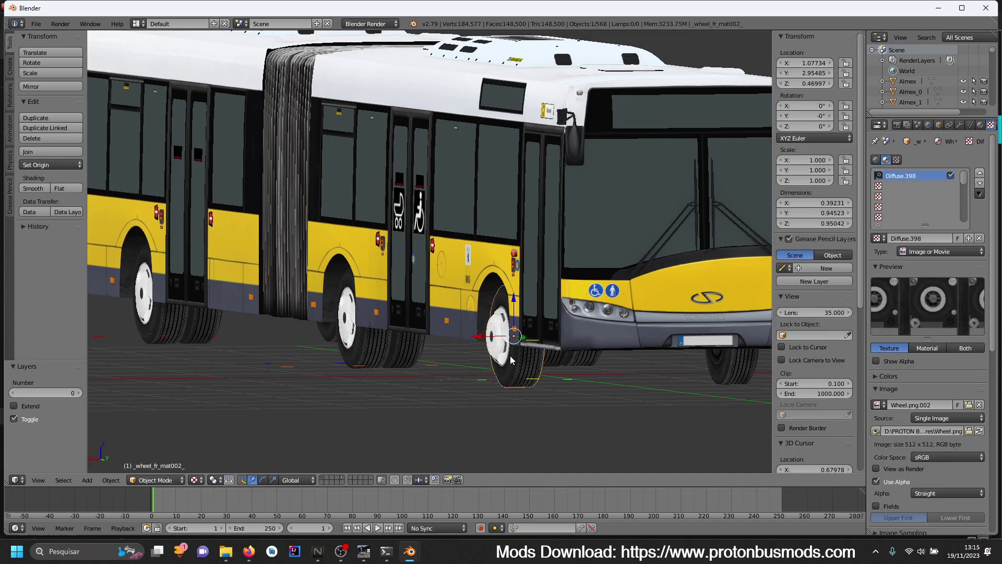
shift+right_click(371, 341)
shift+right_click(169, 316)
shift+middle_drag(250, 356, 346, 321)
key(KP_3)
key(KP_1)
scroll(344, 320, up, 5)
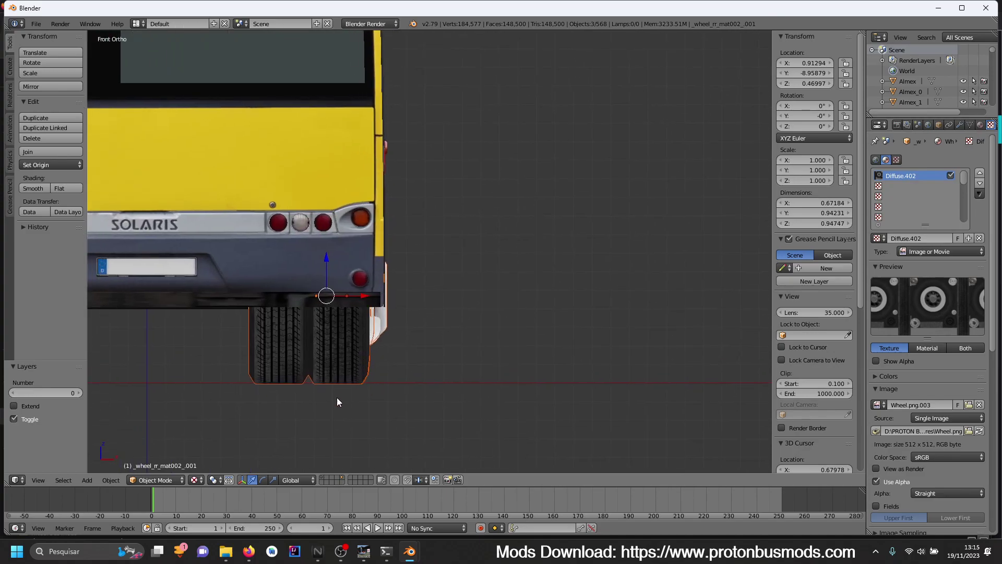
scroll(337, 402, up, 2)
key(g)
key(x)
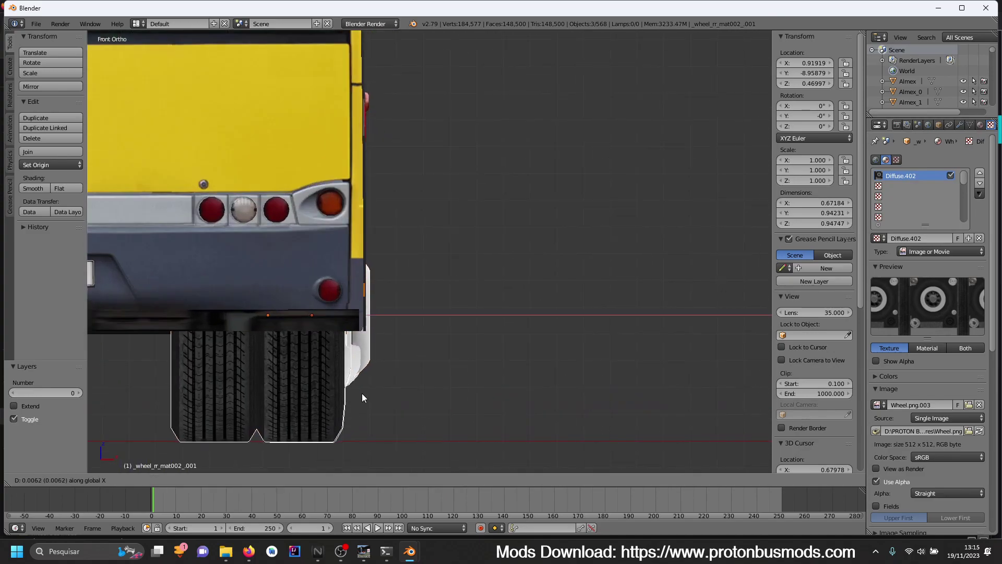
click(495, 393)
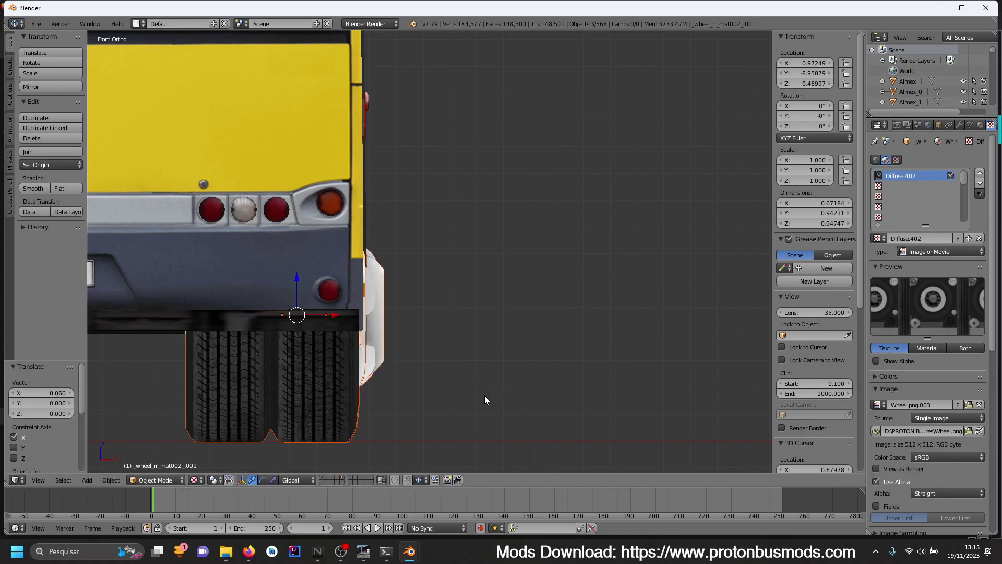
- Select the three new left-side wheels and move them outward about -0.053 along the X axis
scroll(485, 396, down, 5)
scroll(183, 361, down, 3)
middle_drag(185, 361, 291, 368)
right_click(524, 325)
shift+right_click(336, 295)
shift+right_click(170, 284)
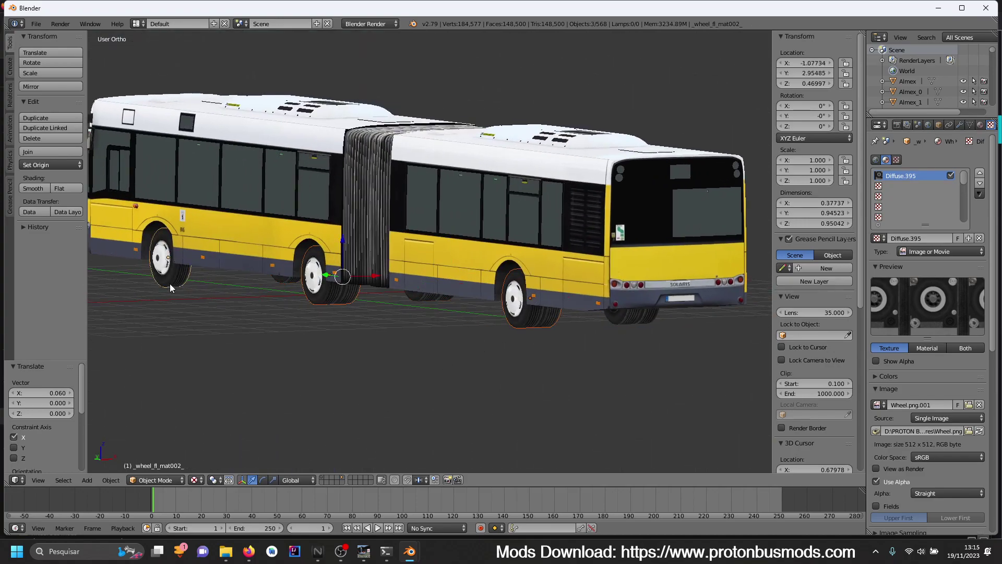
key(KP_1)
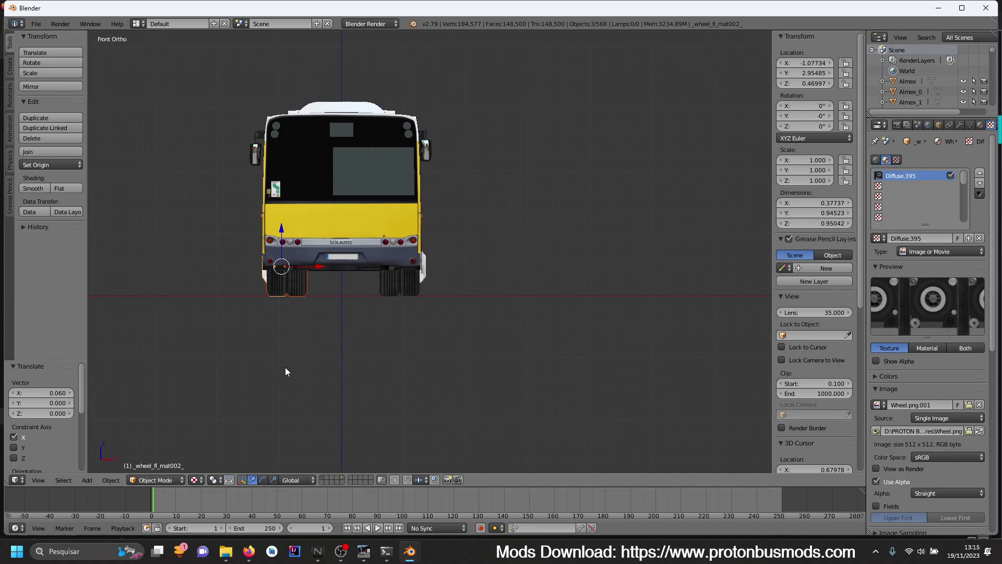
shift+middle_drag(274, 368, 433, 369)
scroll(433, 369, up, 7)
key(g)
key(x)
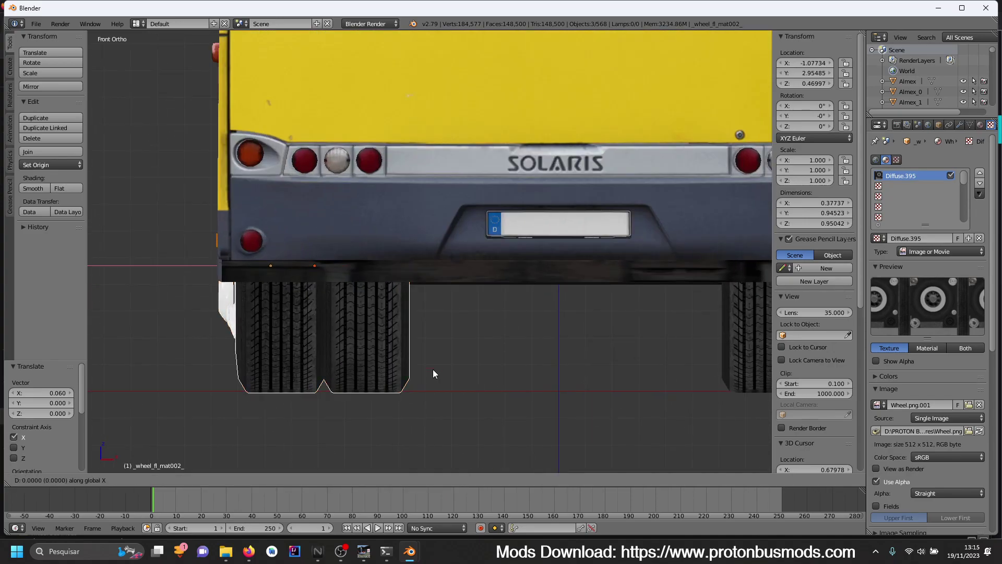
click(290, 380)
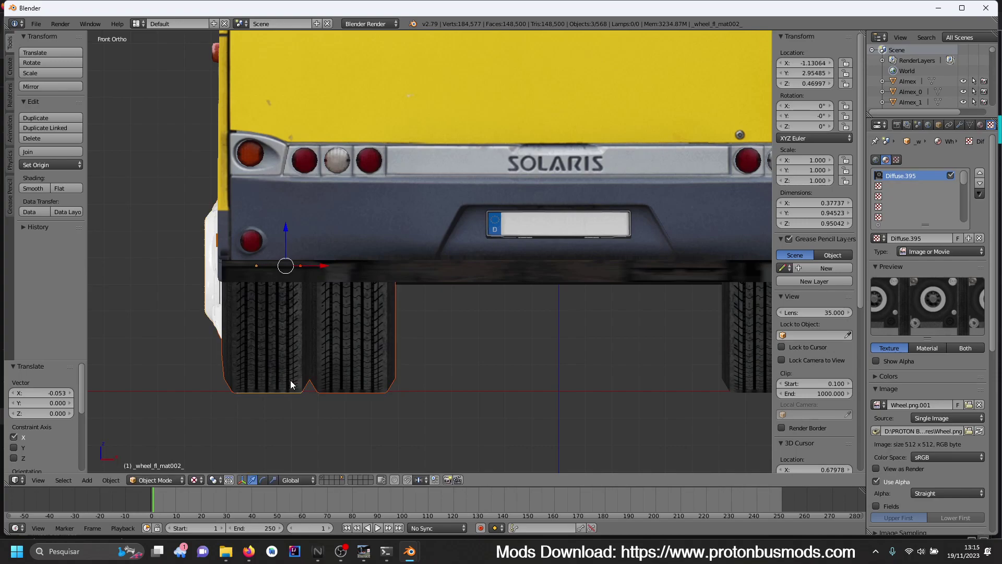
- Deselect the left-side wheels and separate the new front right wheel's mesh by material
key(alt+Tab)
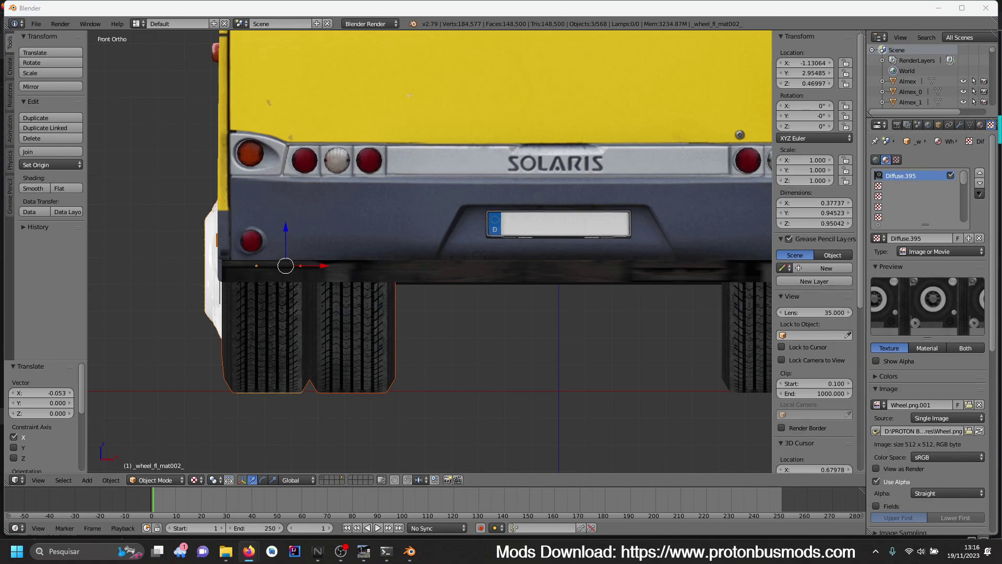
scroll(597, 201, down, 5)
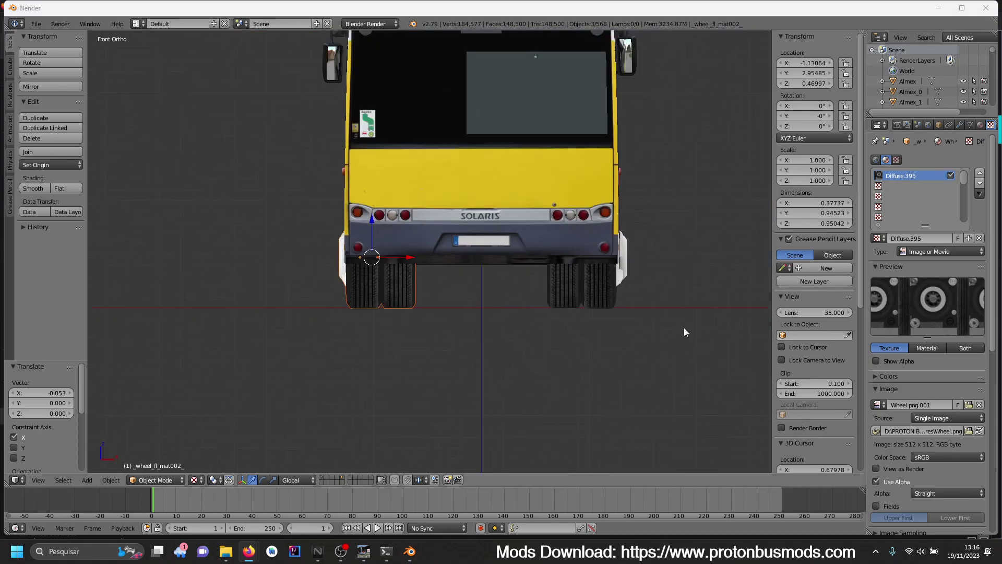
middle_drag(683, 321, 509, 310)
scroll(509, 307, down, 4)
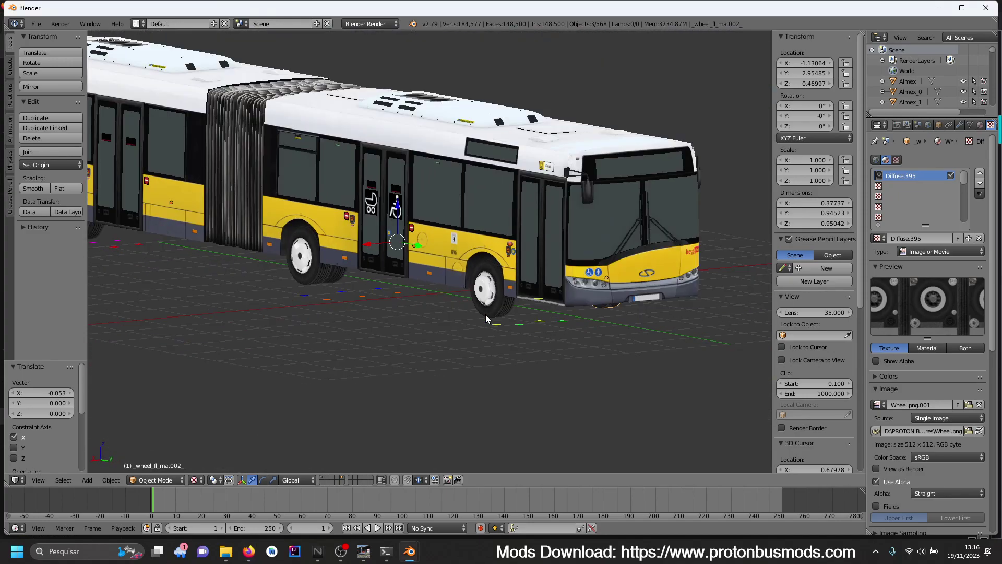
scroll(438, 332, down, 2)
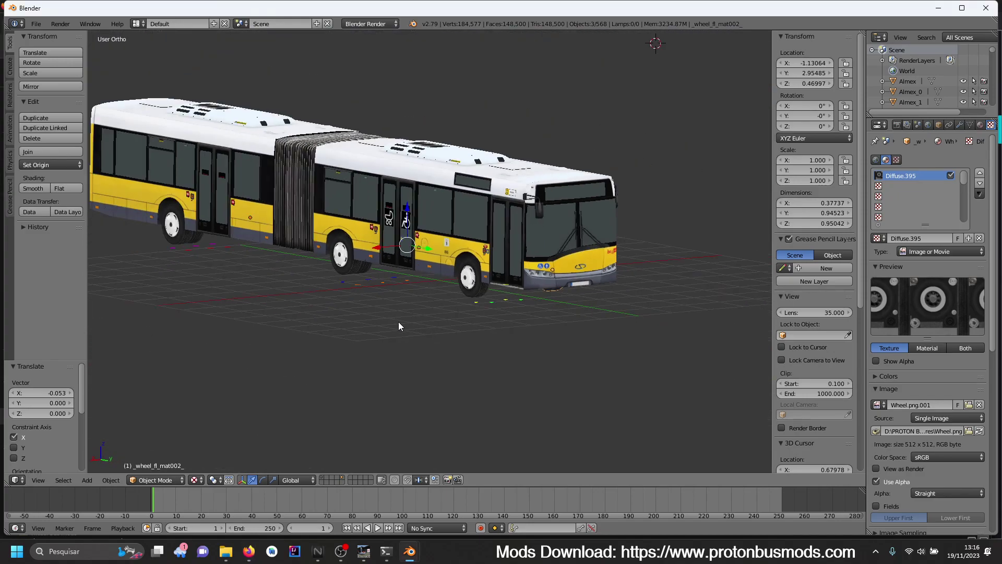
key(a)
scroll(418, 308, up, 2)
right_click(482, 305)
key(Tab)
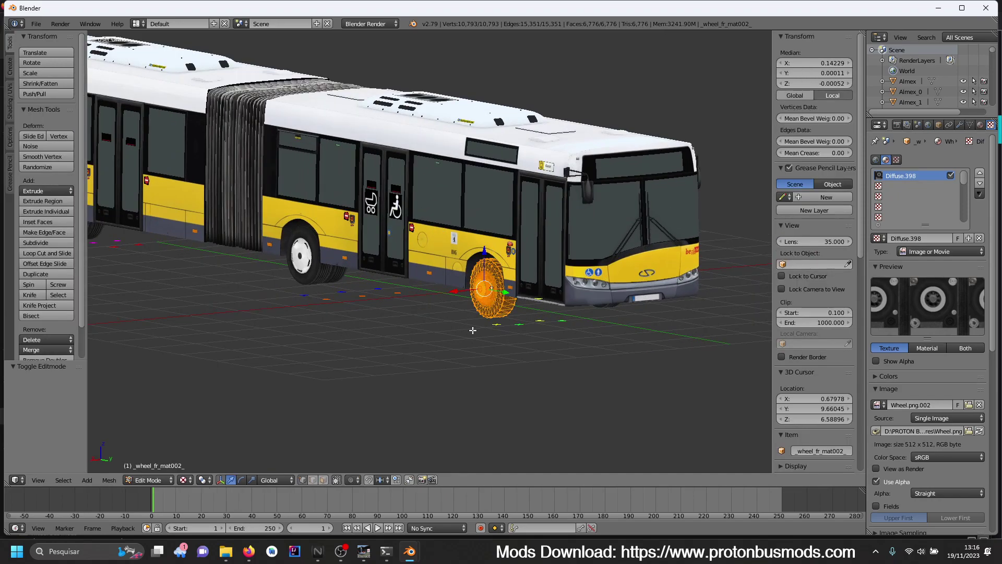
key(p)
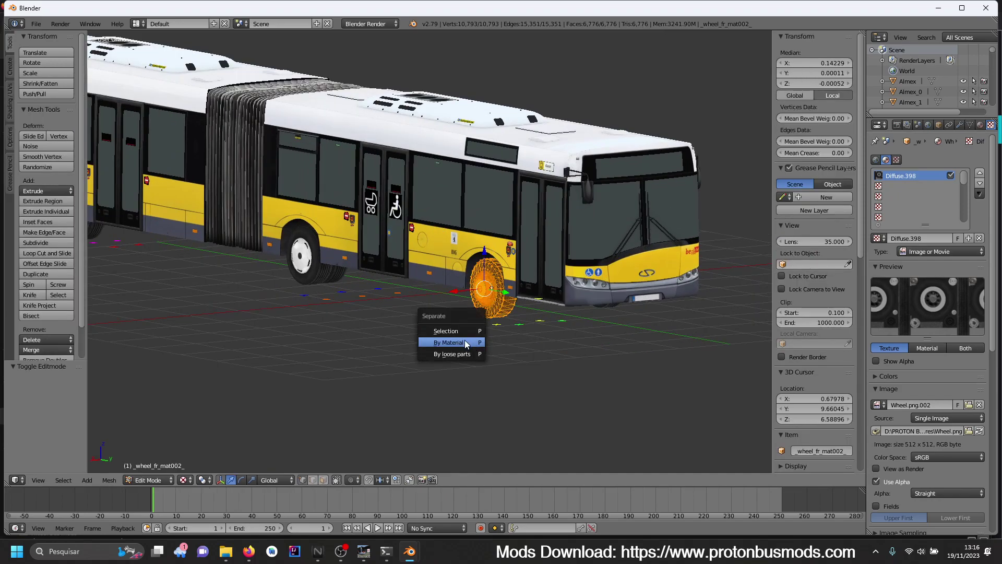
click(466, 342)
key(Tab)
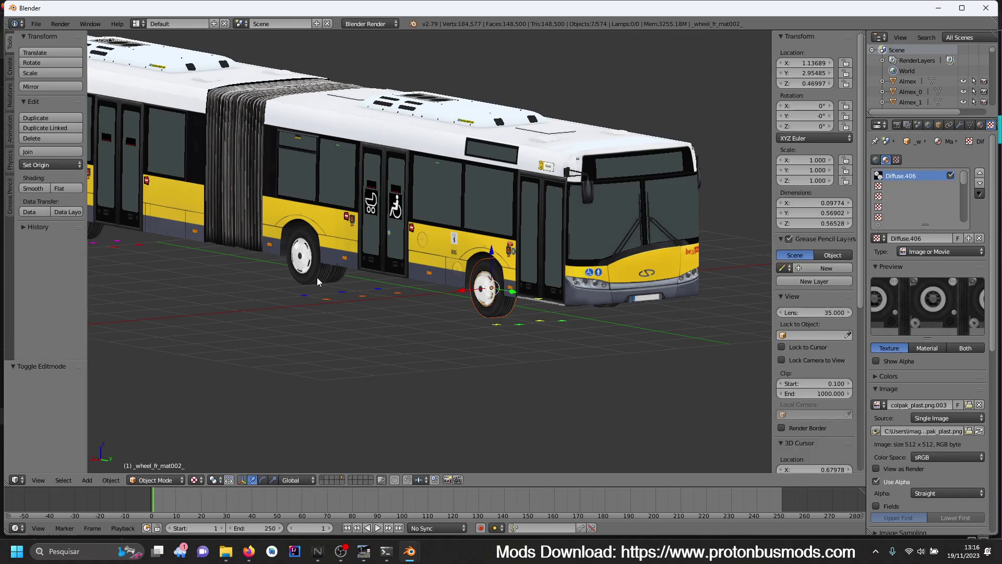
- Separate the mesh of the right wheel just ahead of the articulation by material
right_click(317, 278)
key(Tab)
key(p)
click(318, 277)
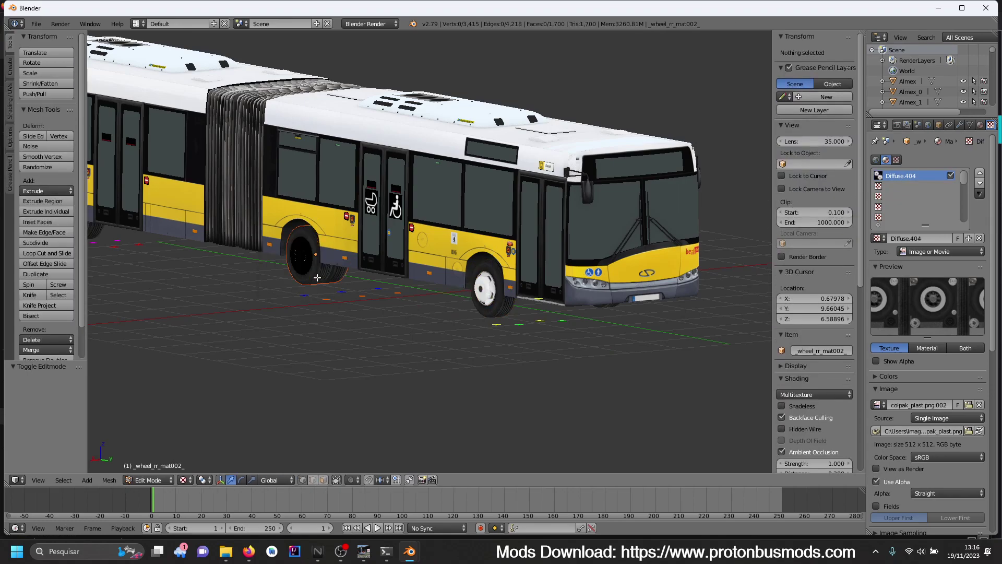
key(Tab)
- Separate the right trailer wheel's mesh behind the articulation by material
shift+middle_drag(247, 295, 451, 325)
right_click(279, 260)
key(Tab)
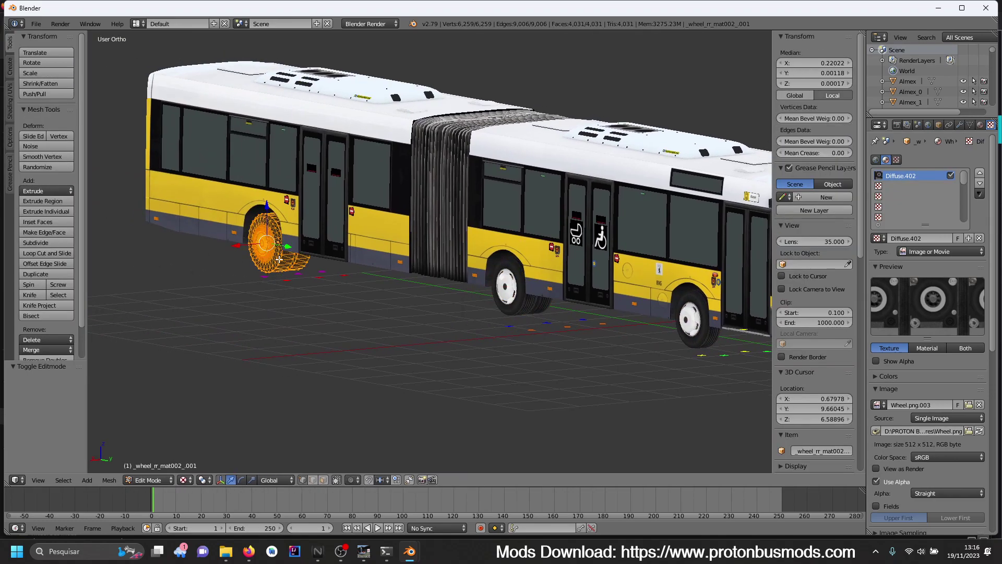
key(p)
click(278, 259)
key(Tab)
- Separate the new front left wheel's mesh by material
middle_drag(578, 349, 476, 328)
right_click(476, 325)
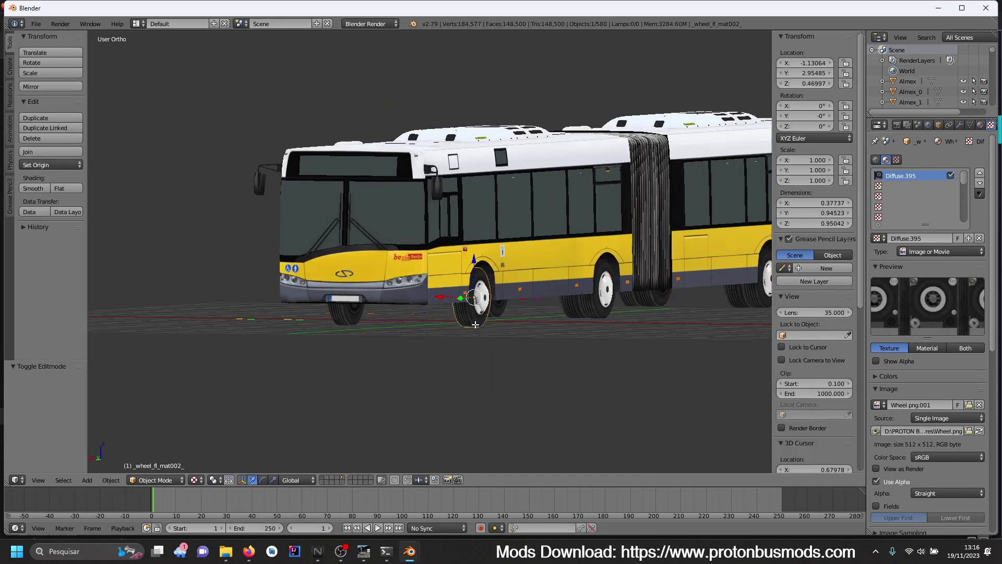
key(Tab)
key(p)
click(475, 324)
key(Tab)
- Separate the mesh of the left wheel just ahead of the articulation by material
right_click(594, 307)
key(Tab)
key(p)
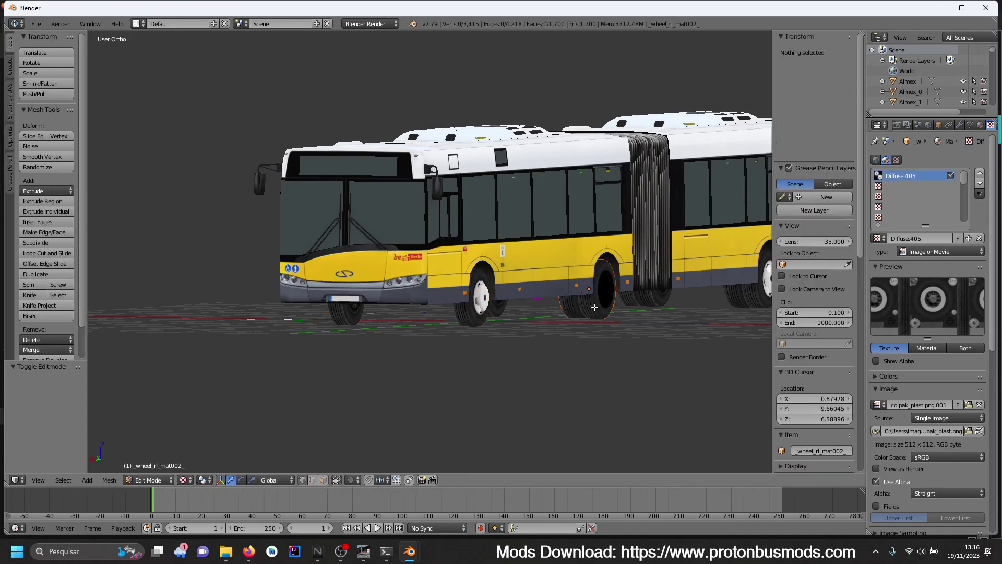
click(594, 307)
key(Tab)
- Separate the left trailer wheel's mesh behind the articulation by material and deselect everything
shift+middle_drag(658, 317, 515, 335)
right_click(603, 318)
key(Tab)
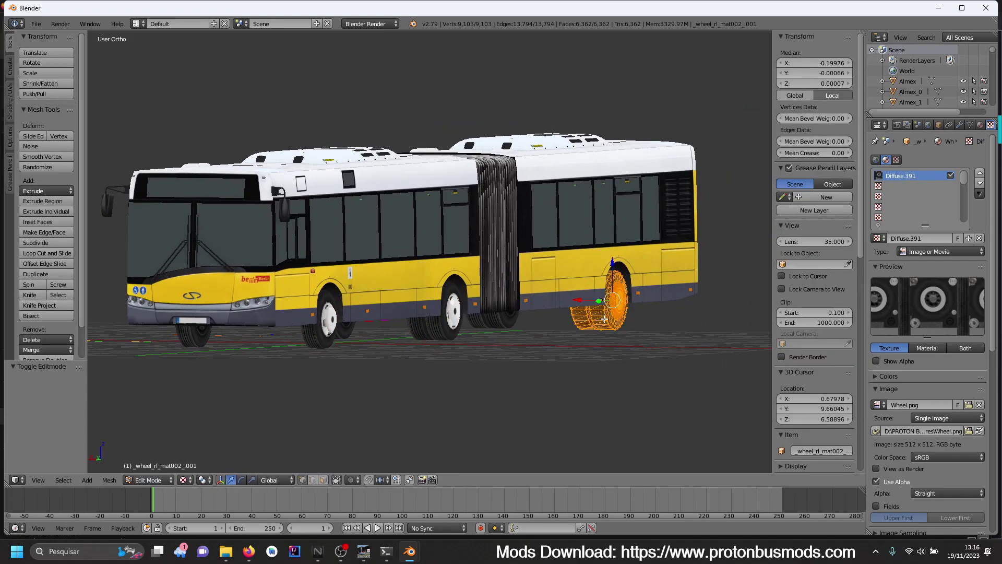
key(a)
key(a)
key(p)
click(603, 319)
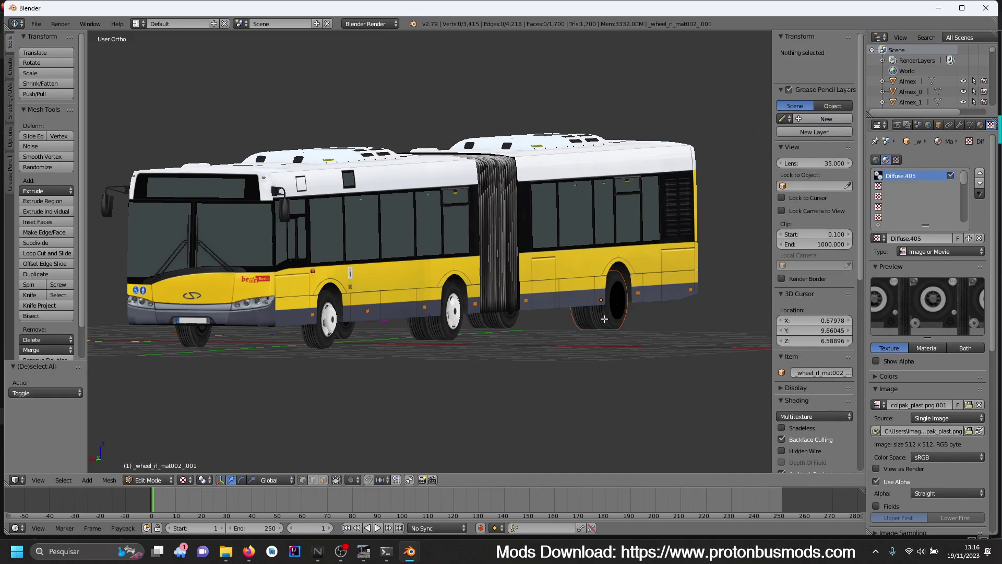
key(Tab)
key(a)
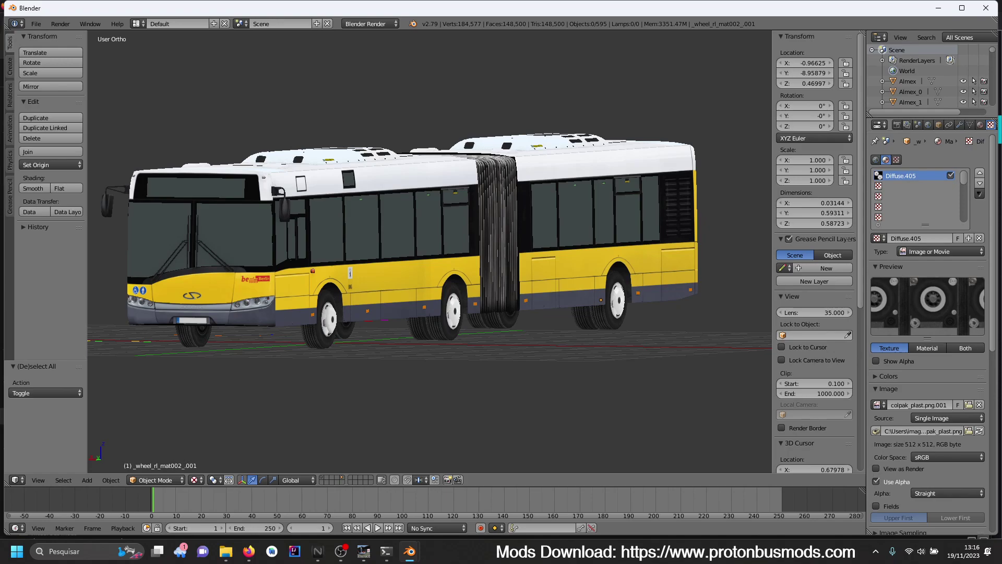
key(alt+Tab)
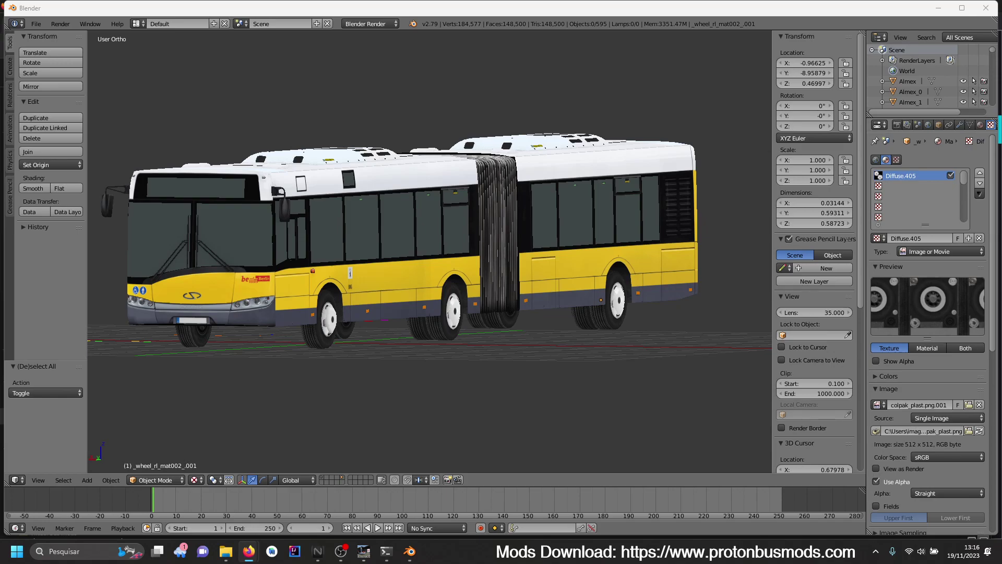
- Switch to the Scripting layout and paste the copied texture-copying script into a new text block
click(139, 23)
click(154, 98)
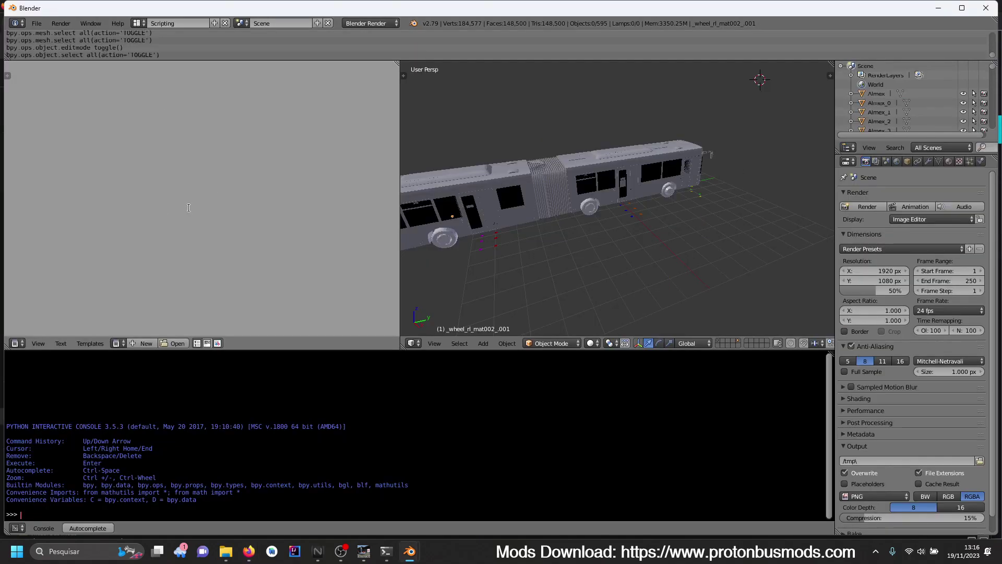
click(142, 343)
text(import bpy import shutil import os  # Caminho da pasta de destino dest_folder = "C:\\temp"  # Limpa a pasta de destino antes de copiar os arquivos if os.path.exists(dest_folder):     shutil.rmtree(dest_folder)  # Cria a pasta de destino se não existir os.makedirs(dest_folder)  # Itera sobre todos os materiais na cena for material in bpy.data.materials:     # Itera sobre todas as texturas no material     for slot in material.texture_slots:         if slot and slot.texture.type == 'IMAGE':             image = slot.texture.image             if image and image.file_format == 'PNG':                 # Obtém o caminho completo do arquivo da textura                 texture_path = bpy.path.abspath(image.filepath)                  # Copia o arquivo da textura para a pasta de destino                 shutil.copy(texture_path, os.path.join(dest_folder, os.path.basename(texture_path)))  print("A cópia dos arquivos de textura foi concluída."))
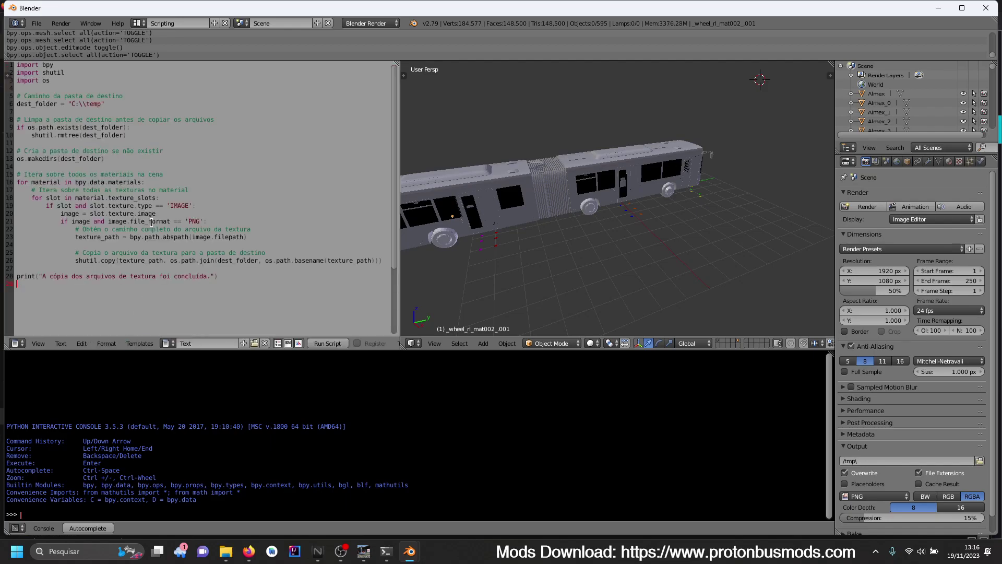
- Switch to File Explorer and create a folder named newtesx inside the SolarisUrbino_18 textures folder
click(226, 552)
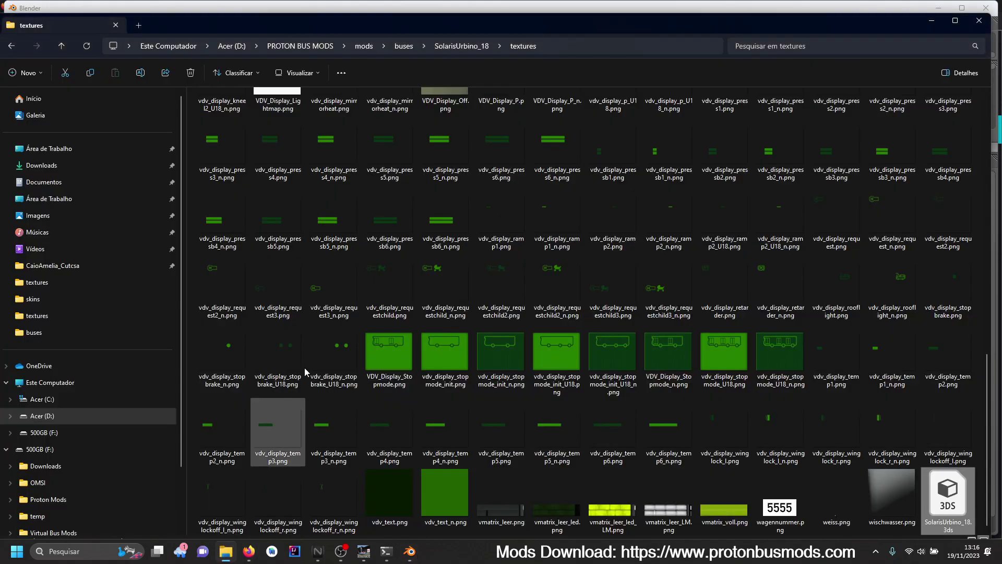
click(499, 271)
key(ctrl+a)
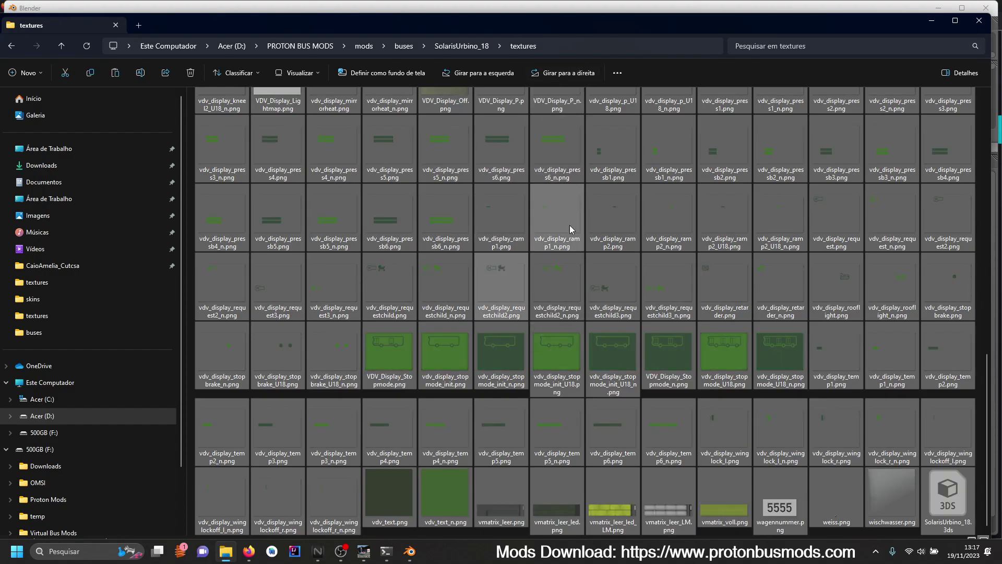
scroll(570, 230, up, 12)
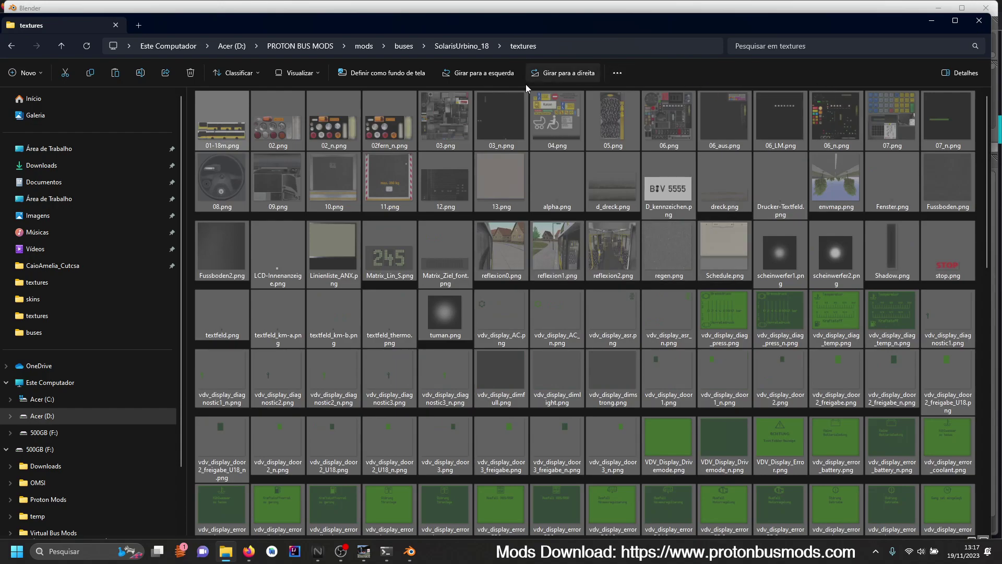
click(24, 72)
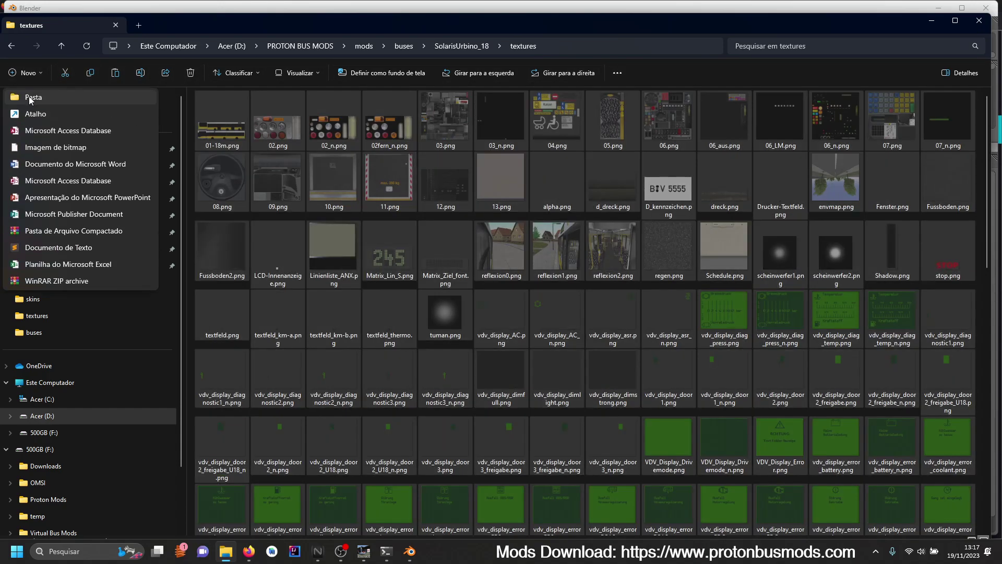
click(30, 98)
text(newtes)
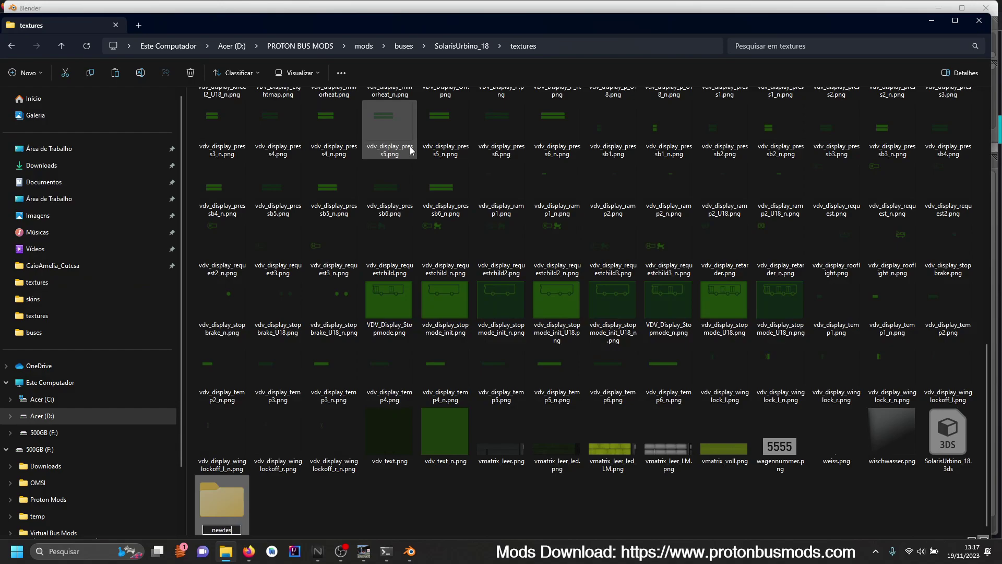
text(x)
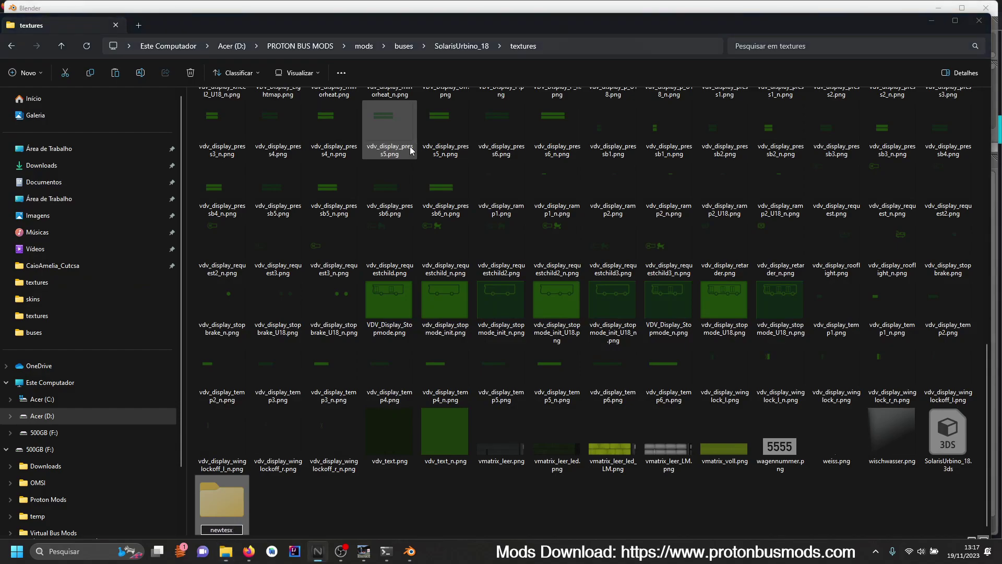
key(Return)
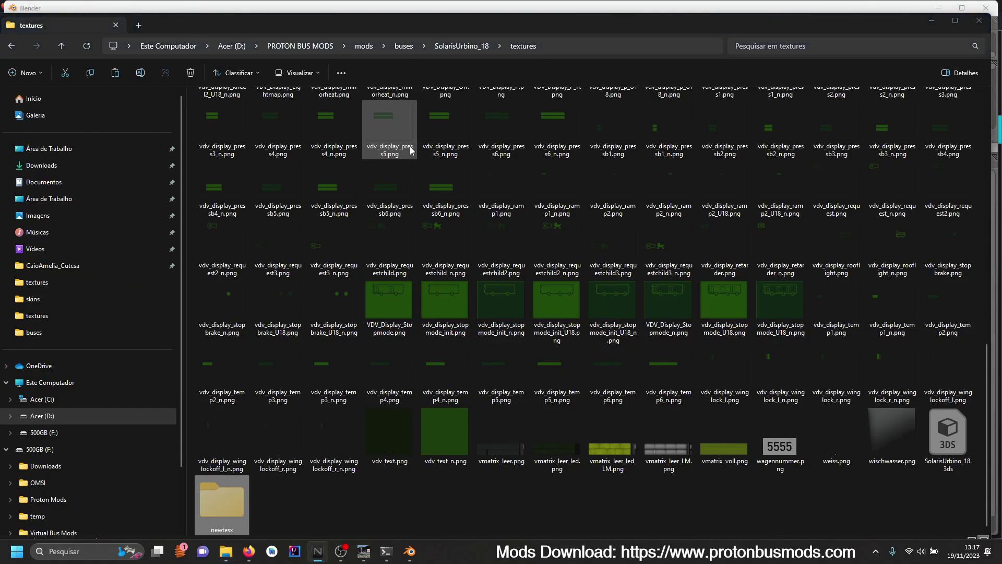
- Create a folder named newtextures directly inside the SolarisUrbino_18 folder
click(462, 46)
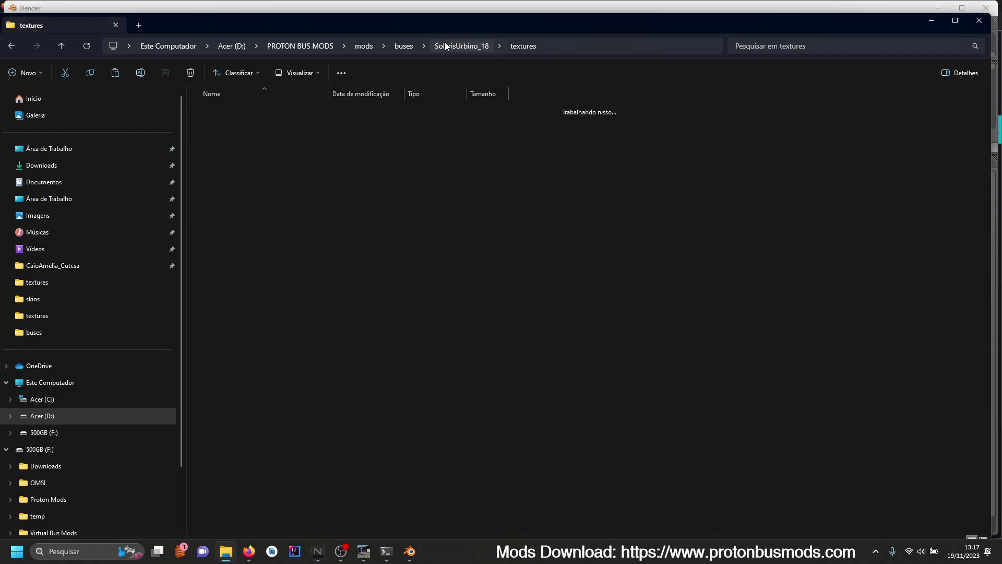
click(27, 73)
click(36, 93)
text(new)
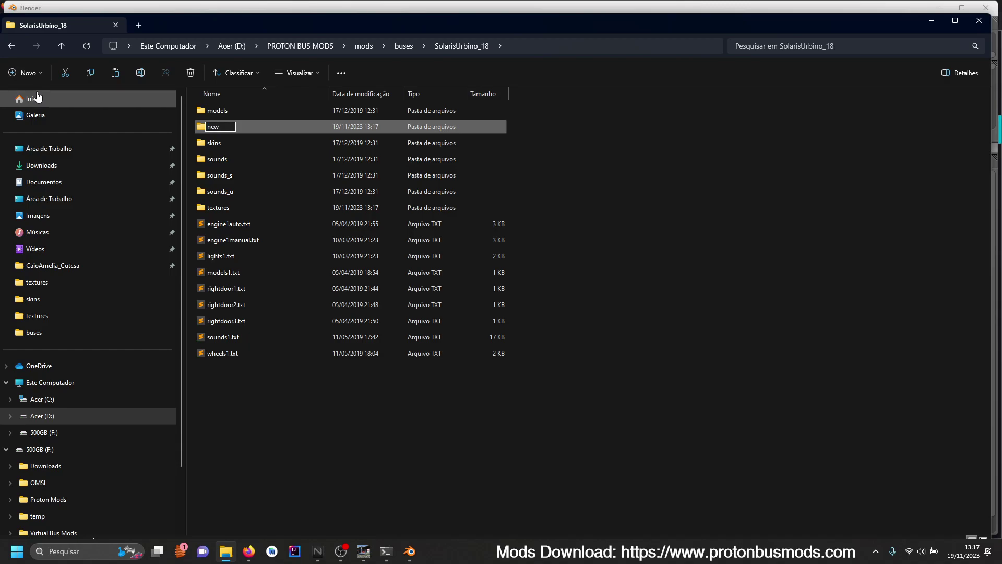
text(textures)
key(Return)
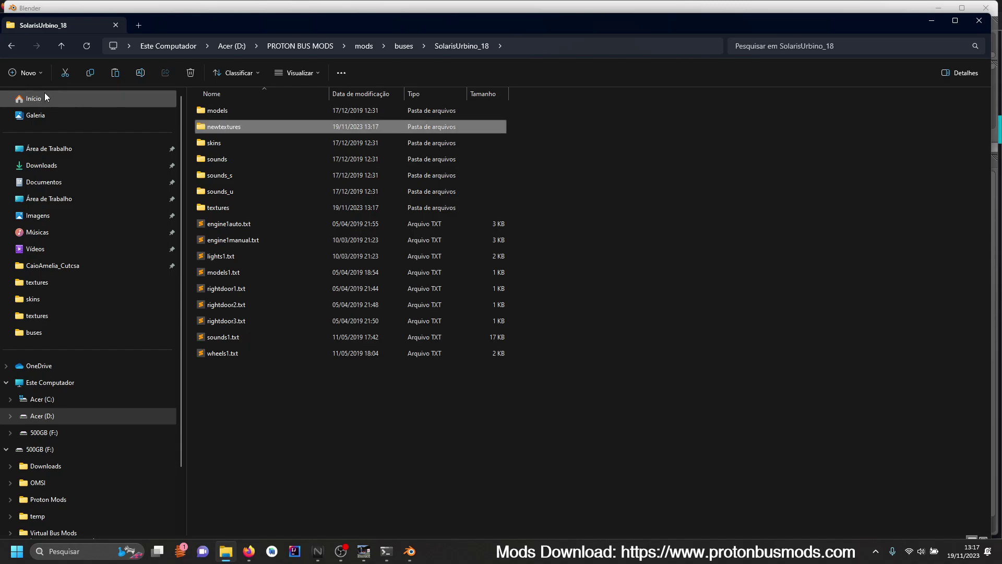
- Delete the misplaced newtesx folder from the textures folder
click(231, 208)
double_click(231, 208)
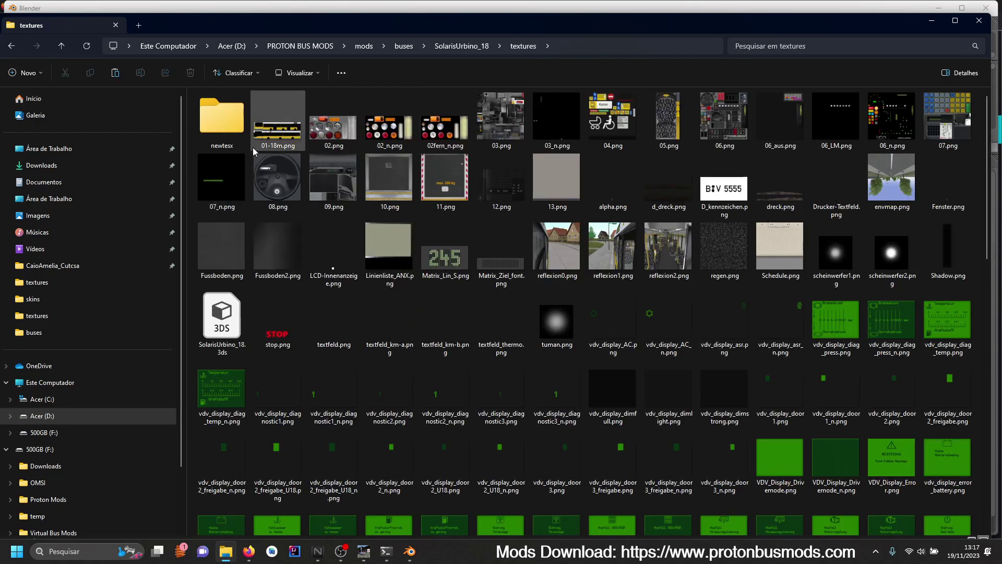
key(Delete)
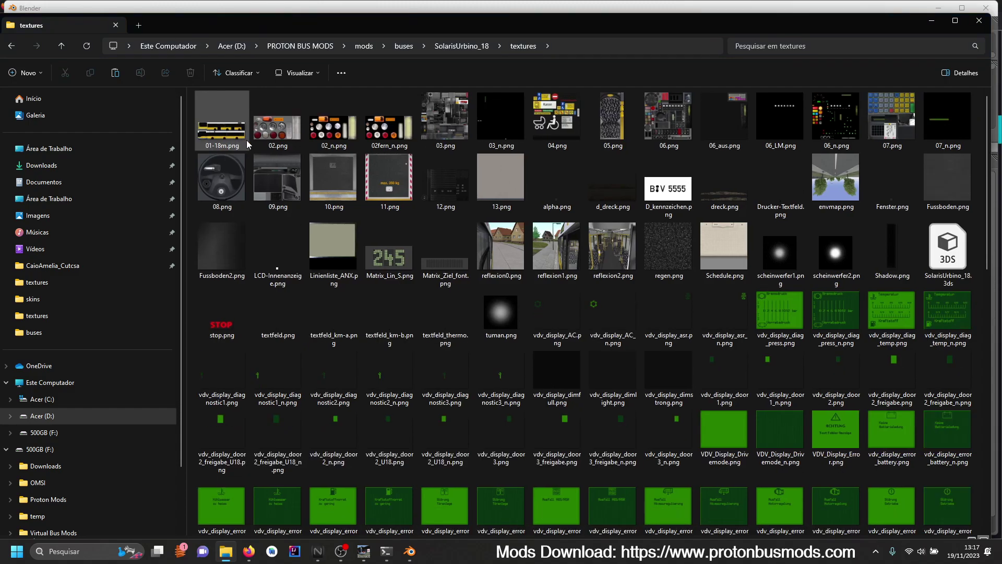
- Copy the newtextures folder's path and, back in Blender, paste it as the script's dest_folder value: D:\PROTON BUS MODS\mods\buses\SolarisUrbino_18\newtextures
click(468, 46)
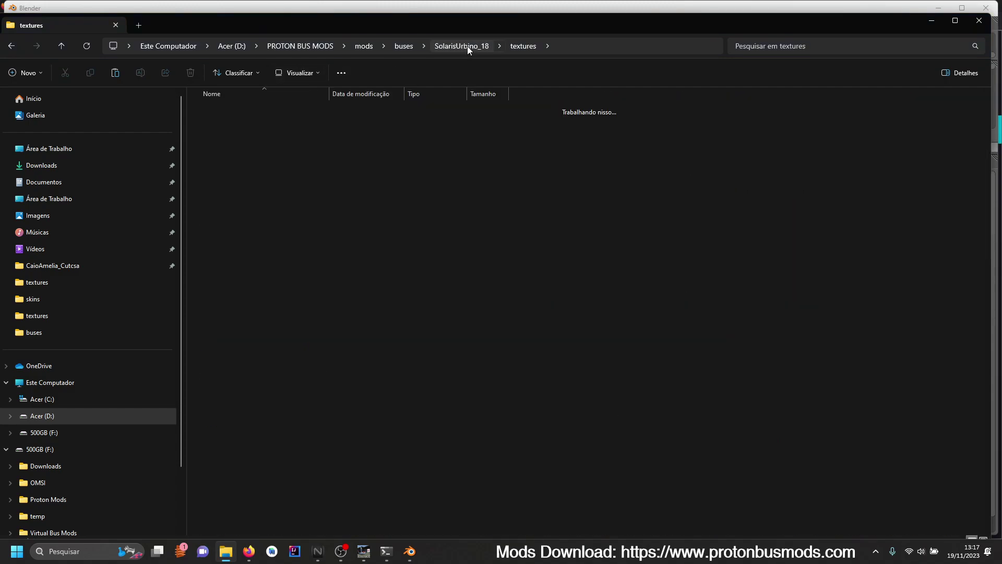
double_click(225, 130)
click(600, 45)
key(ctrl+c)
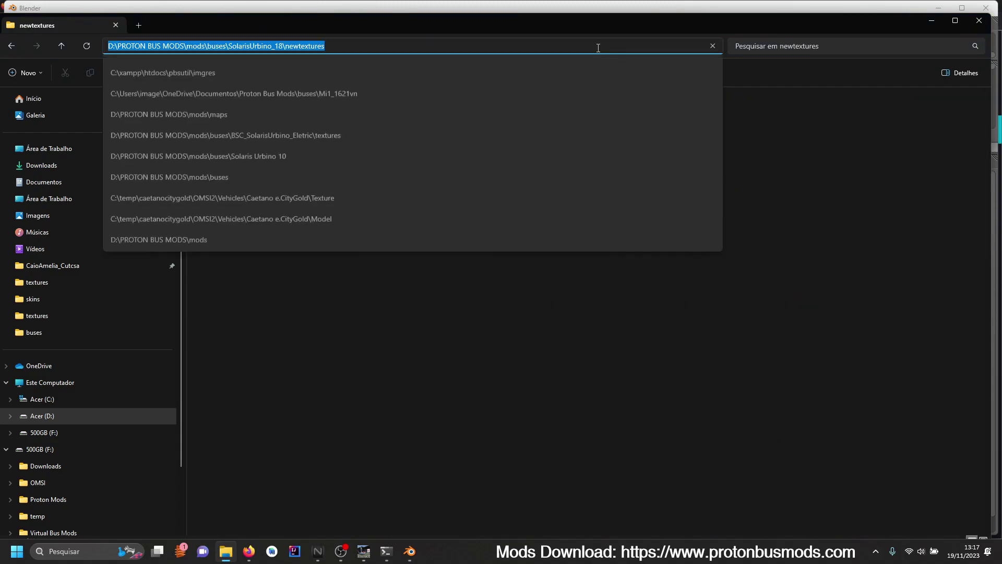
click(414, 548)
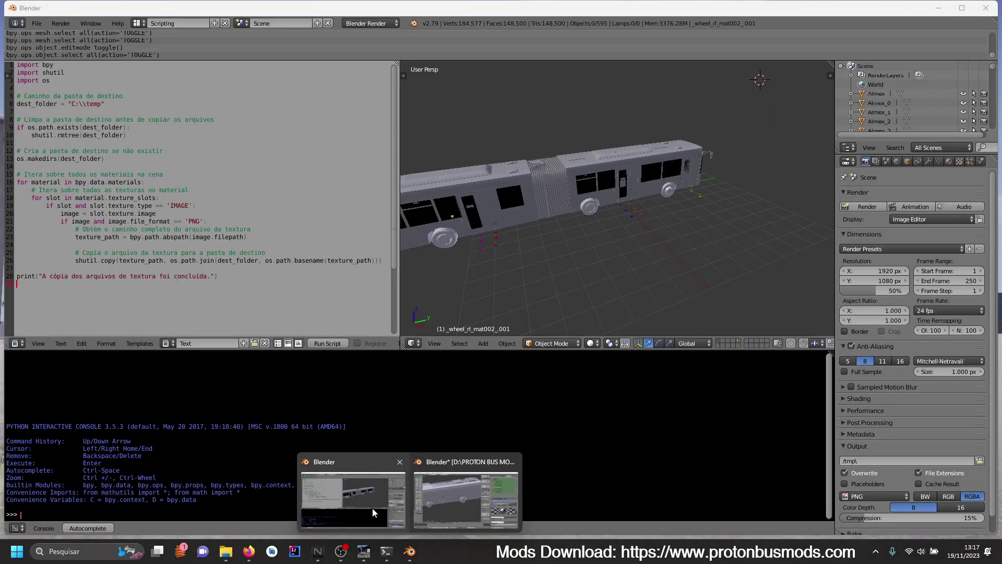
click(371, 509)
drag(73, 103, 103, 103)
key(ctrl+v)
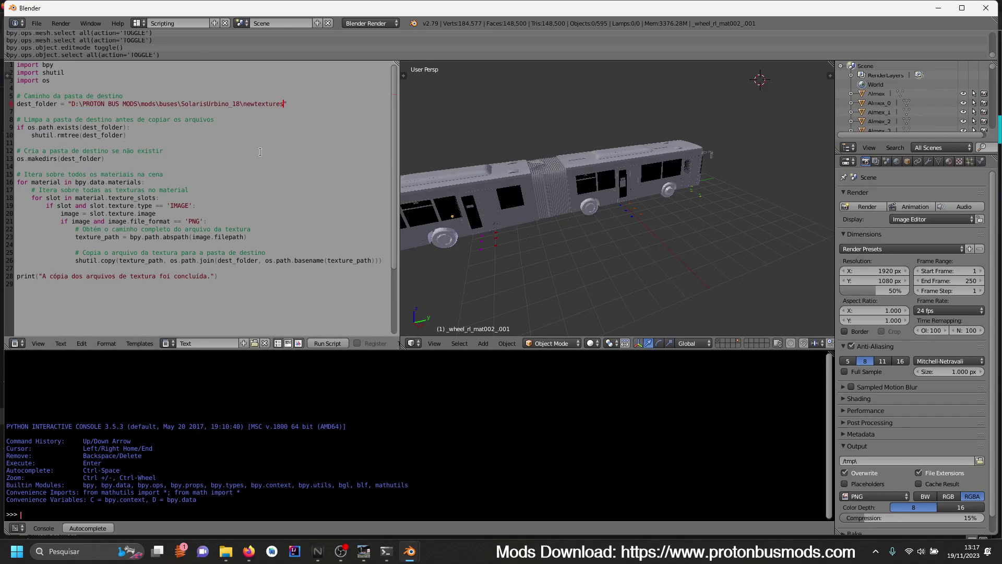
- Double every backslash separator in the script's dest_folder path
click(244, 104)
text(\)
click(181, 104)
text(\)
click(159, 104)
text(\)
click(141, 104)
text(\)
click(82, 104)
text(\)
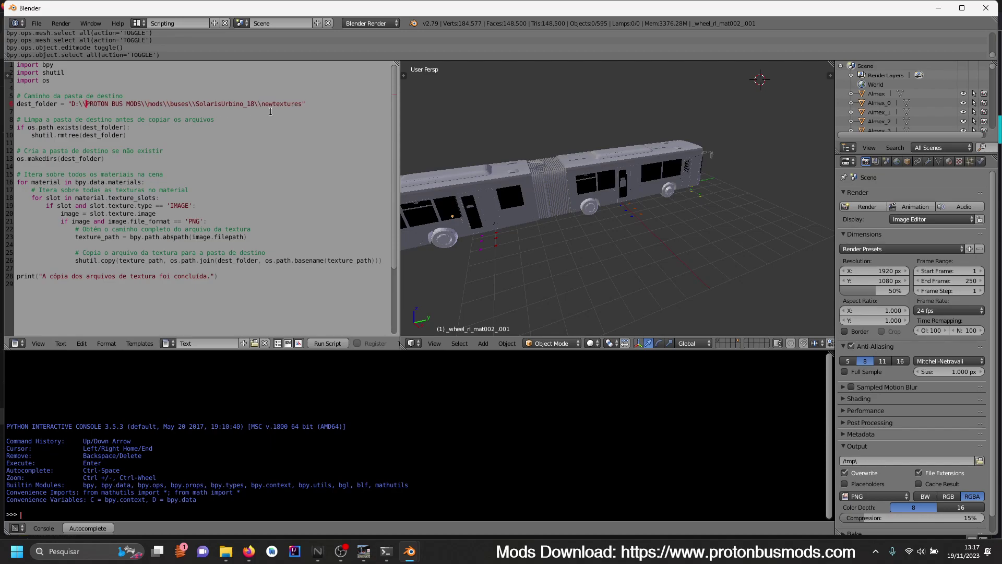
- Add a backslash at the end of the dest_folder path and try to run the script
click(303, 104)
text(\\)
click(60, 343)
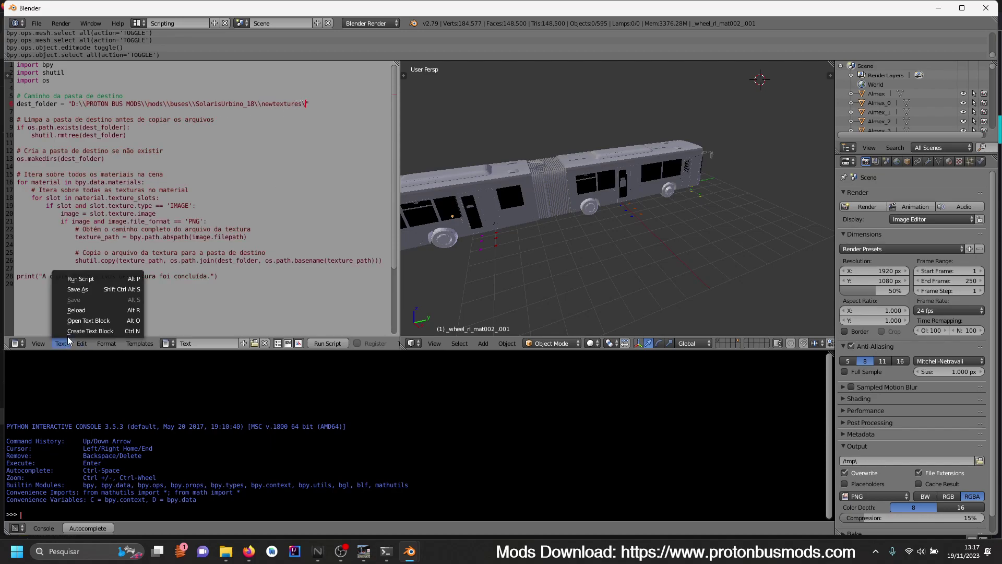
click(80, 279)
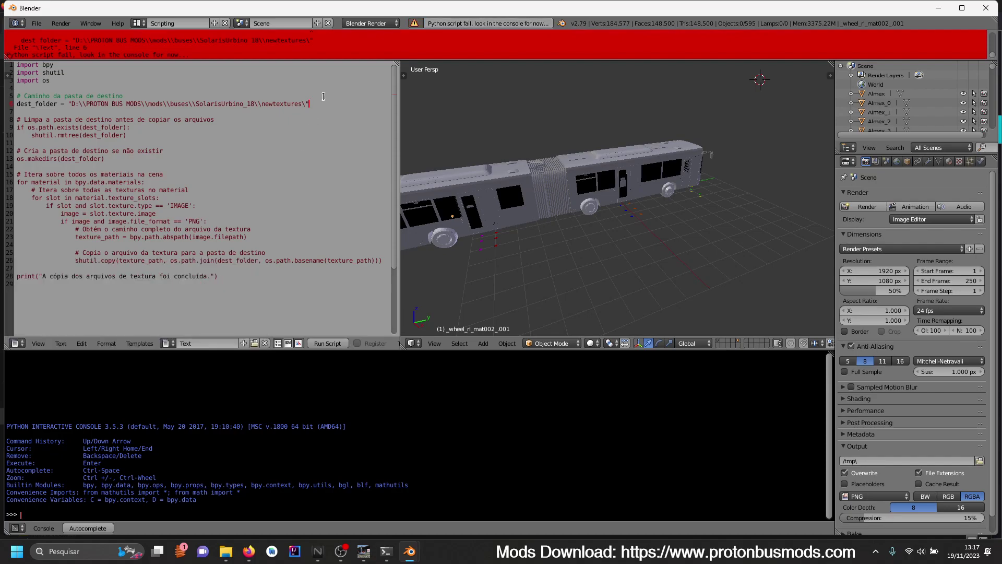
- Double the trailing backslash, run the script again and check the copied textures in the newtextures folder
click(61, 343)
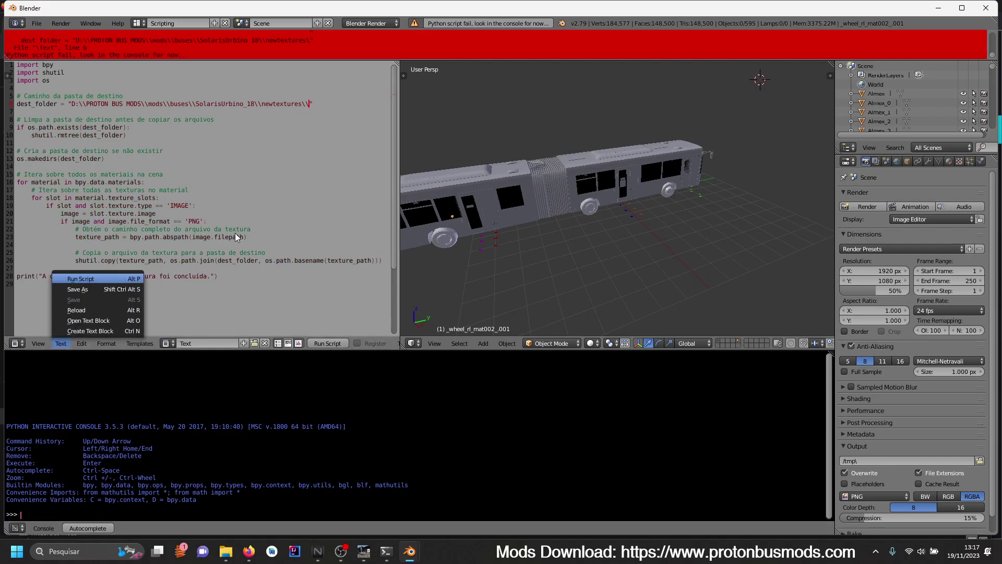
key(Return)
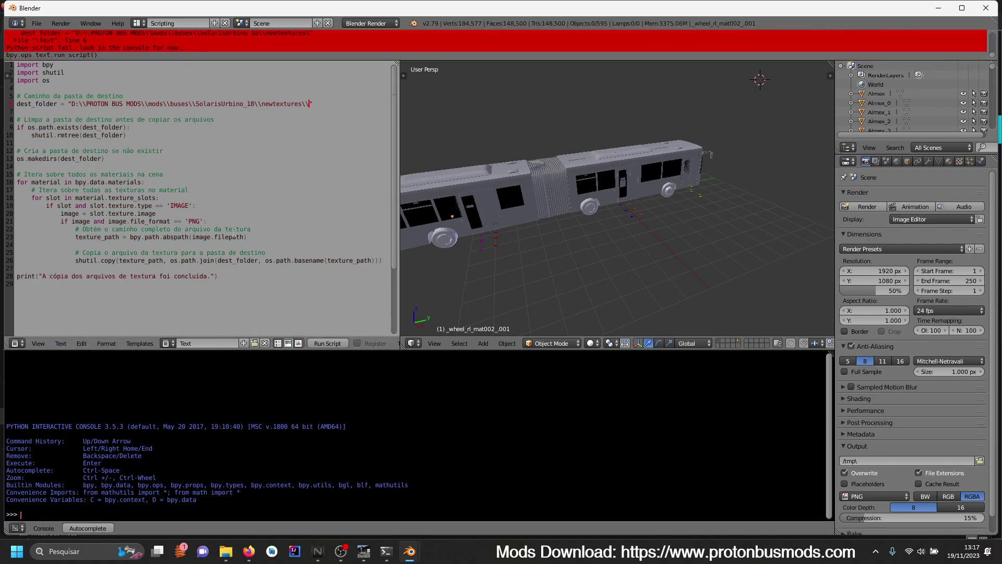
click(222, 552)
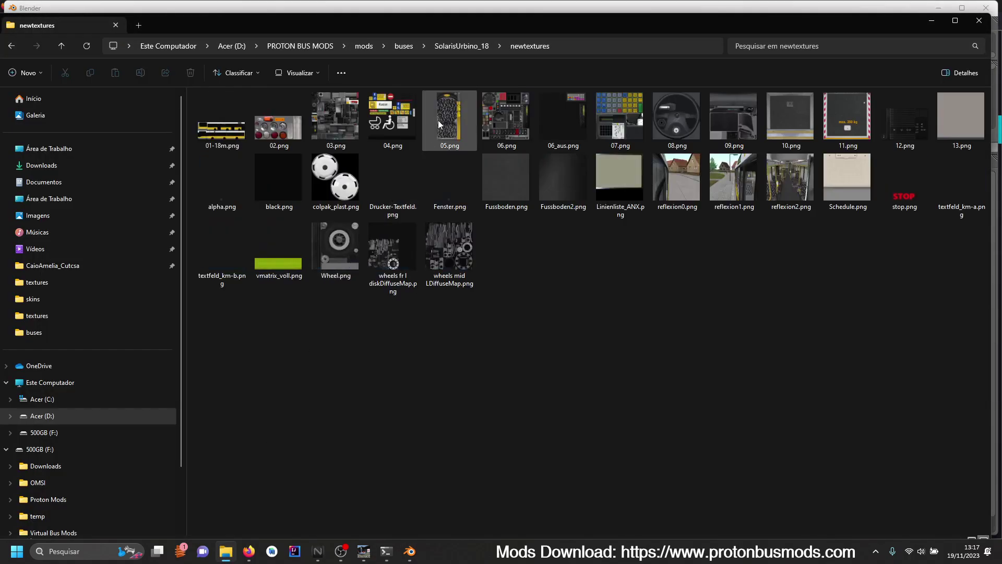
- Rename the original textures folder in SolarisUrbino_18 as old_textures
click(469, 50)
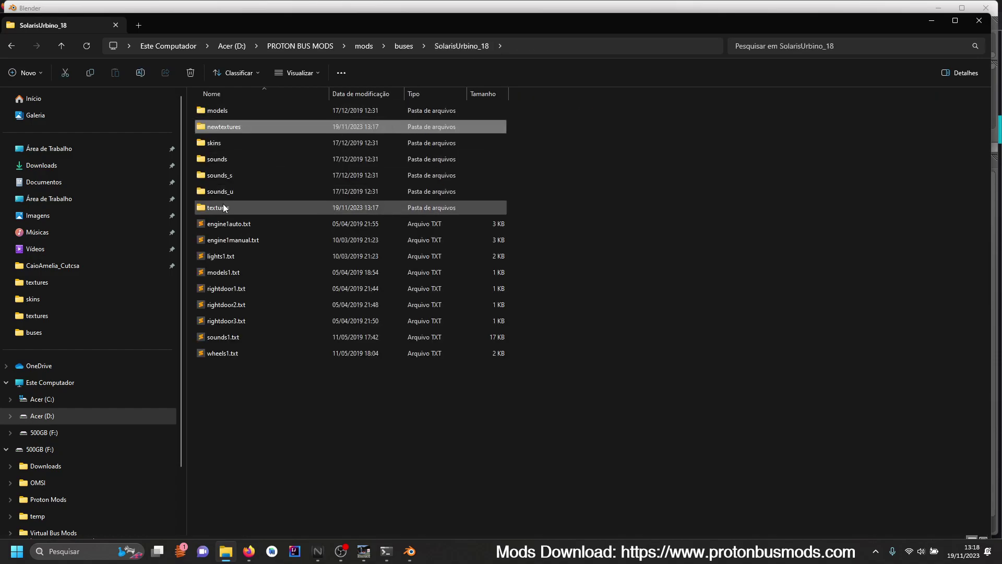
click(223, 207)
key(F2)
key(Home)
text(_old)
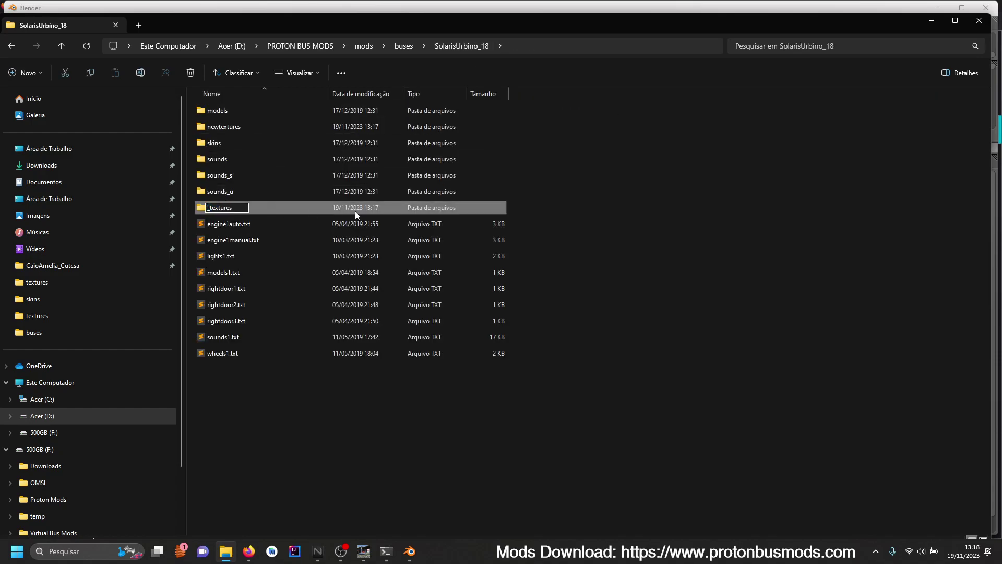
key(BackSpace)
key(BackSpace)
key(BackSpace)
key(BackSpace)
text(old_)
key(Return)
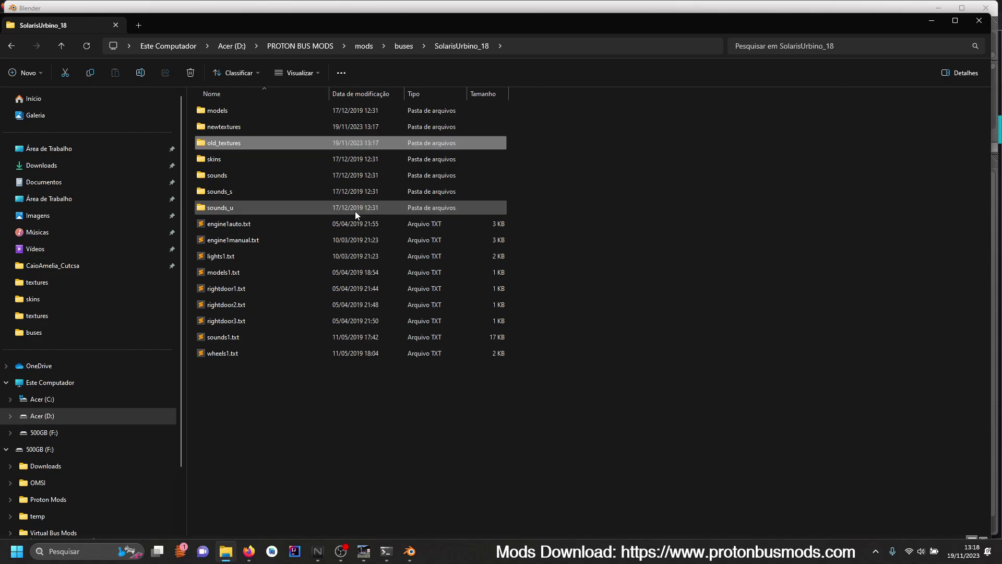
- Look through the newtextures folder, return to SolarisUrbino_18 and rename newtextures as textures
double_click(246, 125)
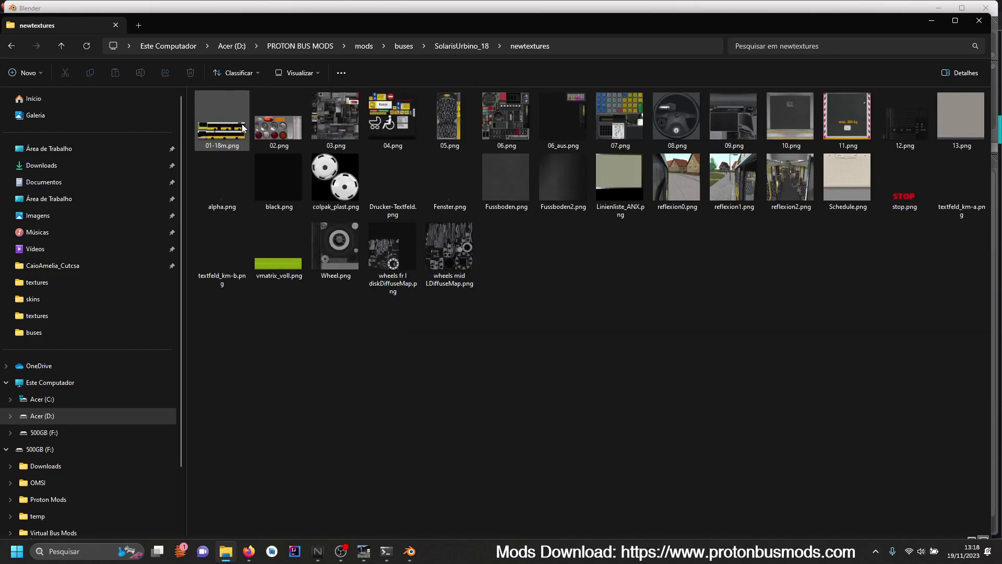
click(436, 48)
key(F2)
text(t)
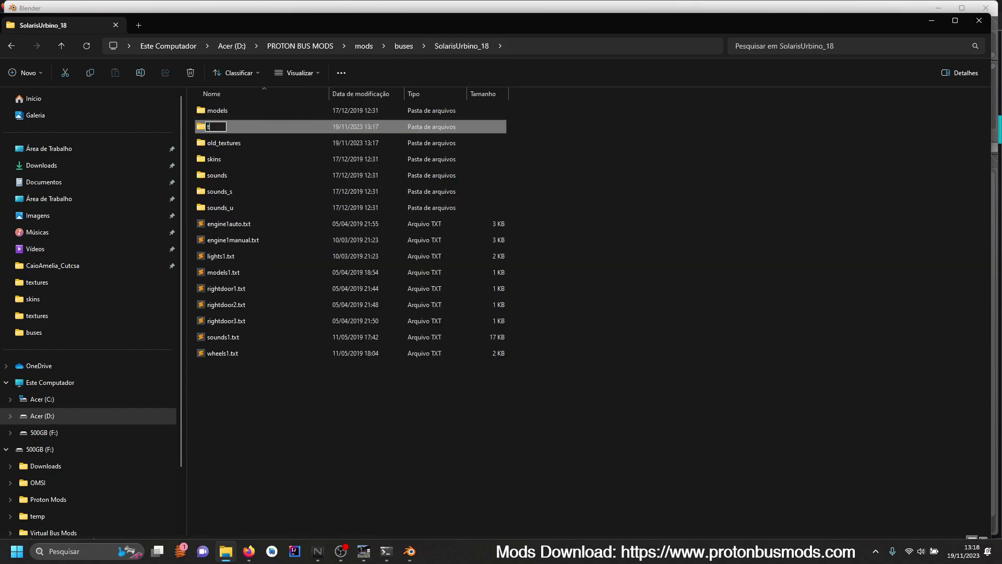
text(extures)
key(Return)
key(Return)
- Open the new textures folder, select all its files and view their combined properties to check the total size
key(ctrl+a)
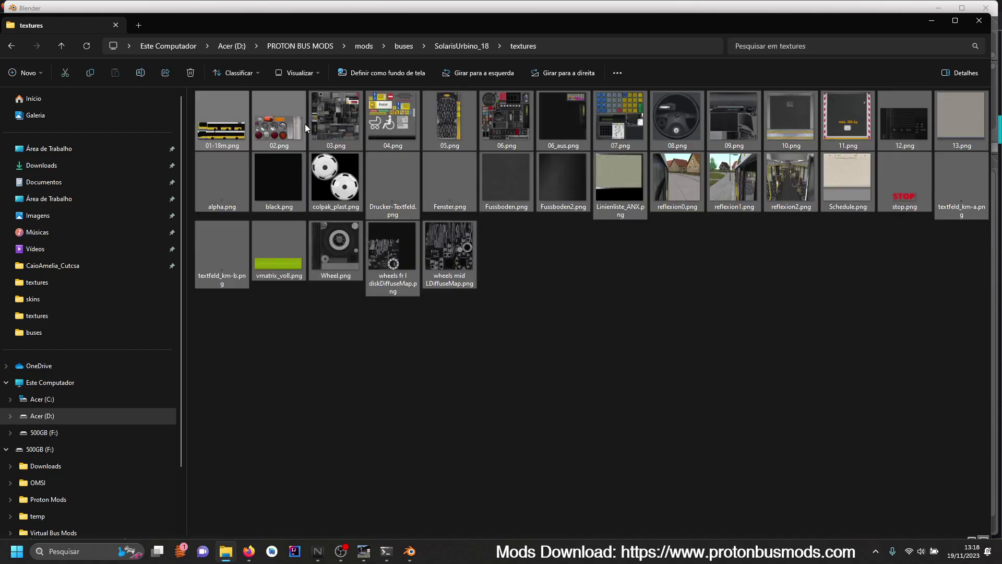
key(F4)
key(F4)
key(Return)
key(Escape)
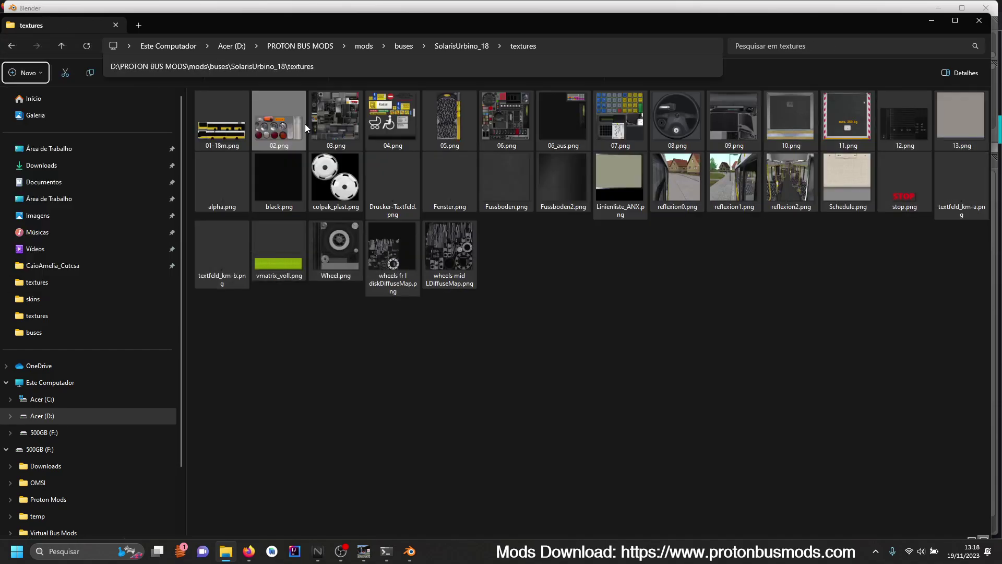
key(Return)
key(Escape)
click(621, 419)
key(Tab)
key(ctrl+a)
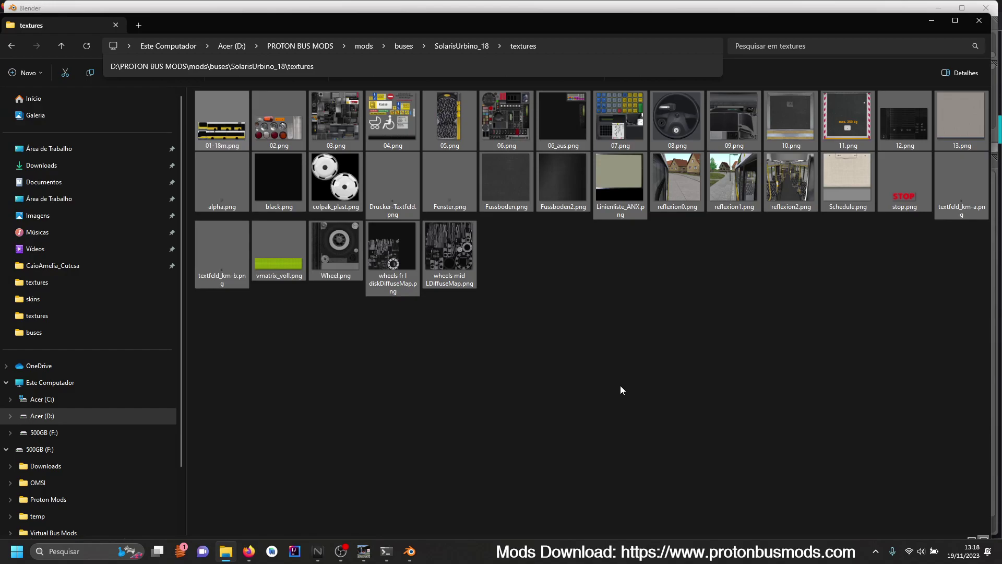
key(alt+Return)
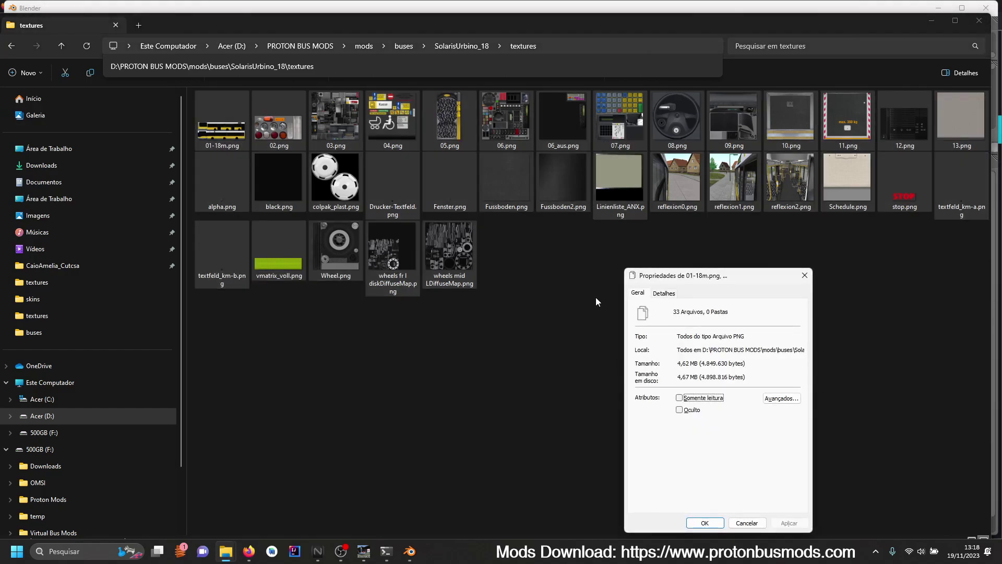
key(Escape)
- Open the old_textures folder, view the combined properties of all its files, and return to the SolarisUrbino_18 folder
click(471, 45)
key(Escape)
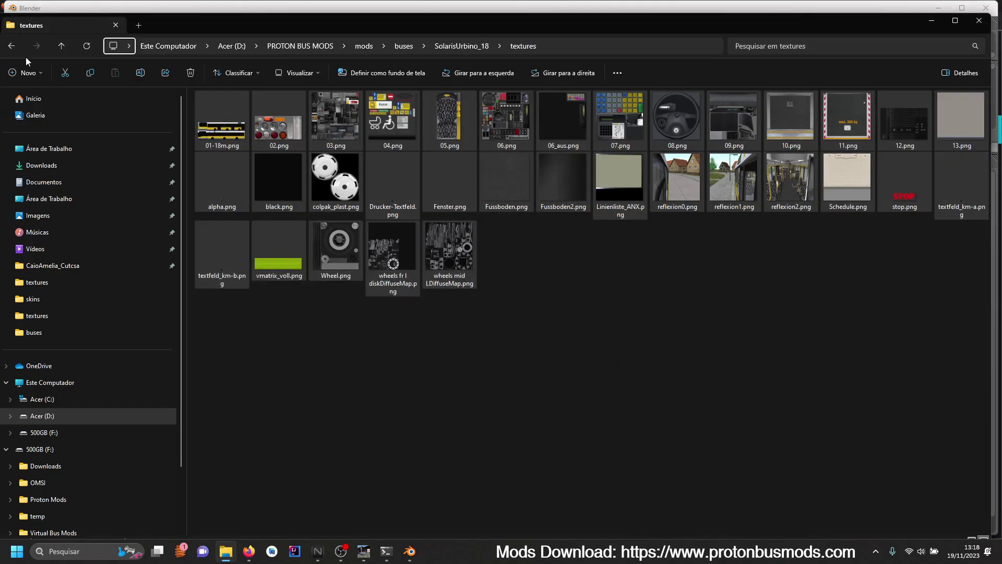
click(11, 46)
double_click(242, 124)
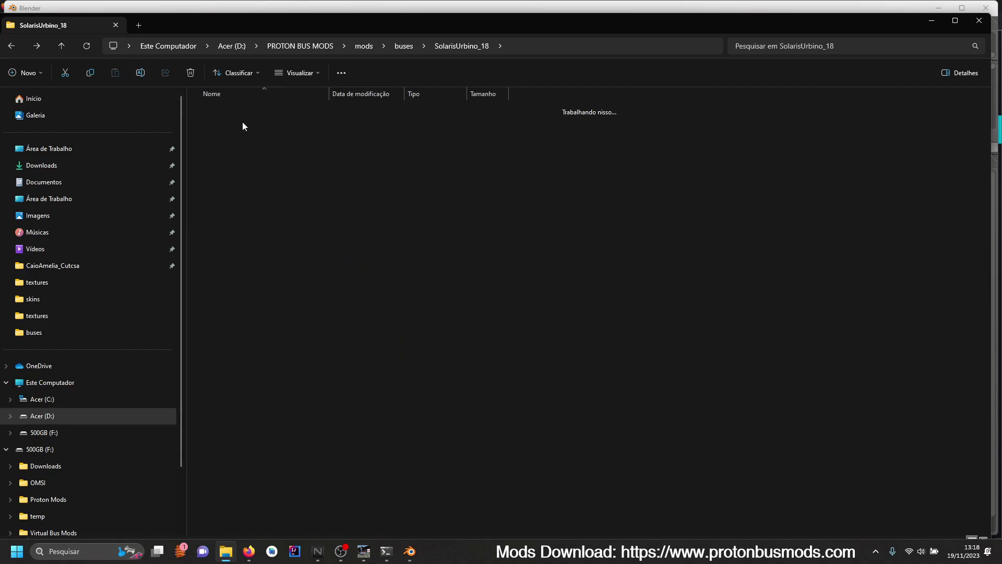
key(ctrl+a)
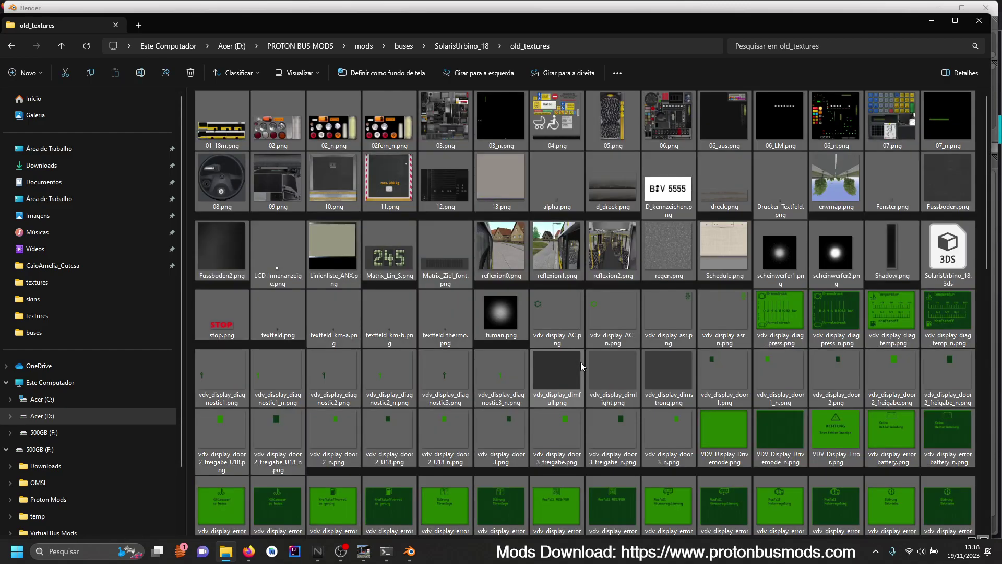
key(alt+Return)
key(Escape)
click(469, 49)
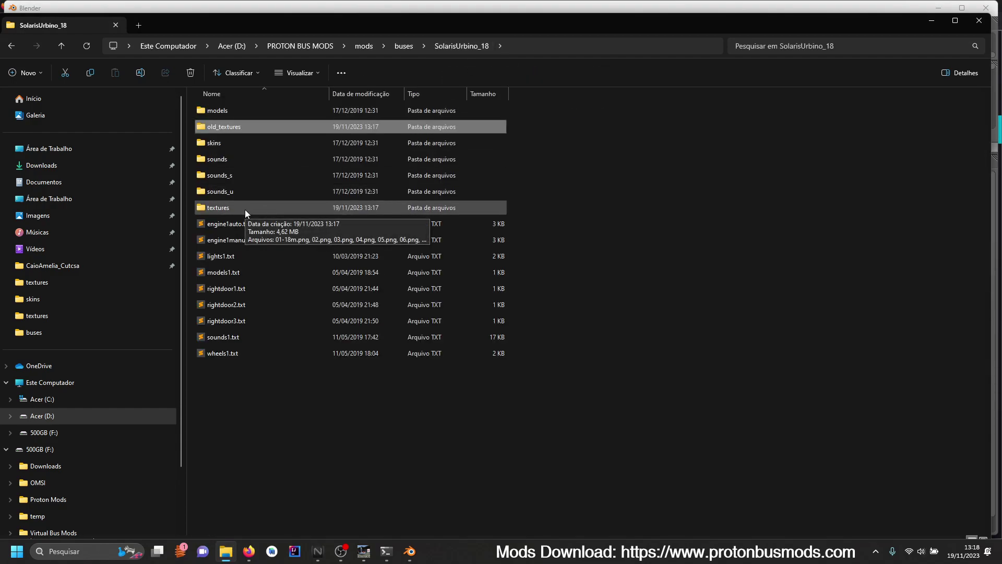
- Switch to the Blender window containing the articulated bus and change its screen layout from Scripting to Default
click(410, 551)
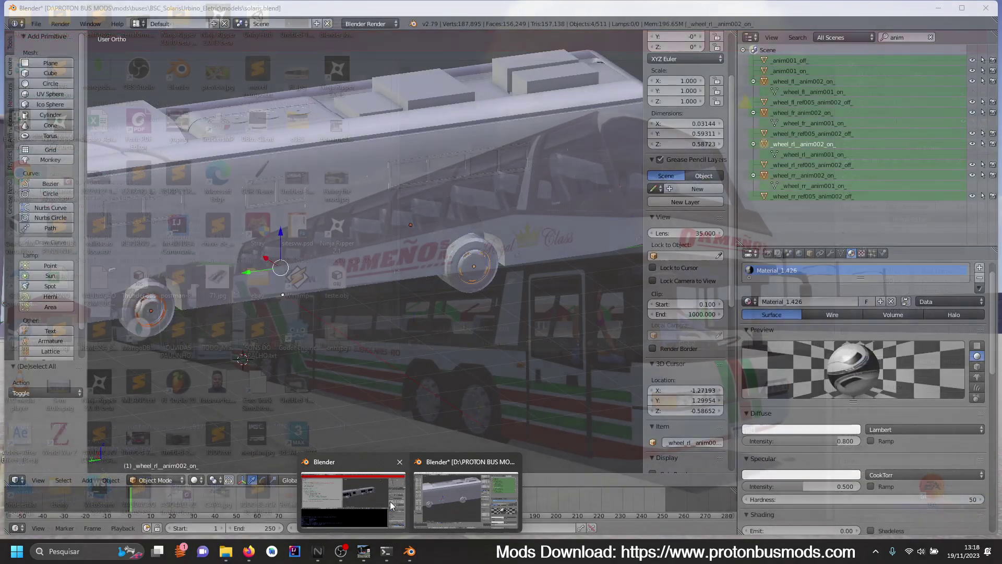
click(403, 506)
click(138, 23)
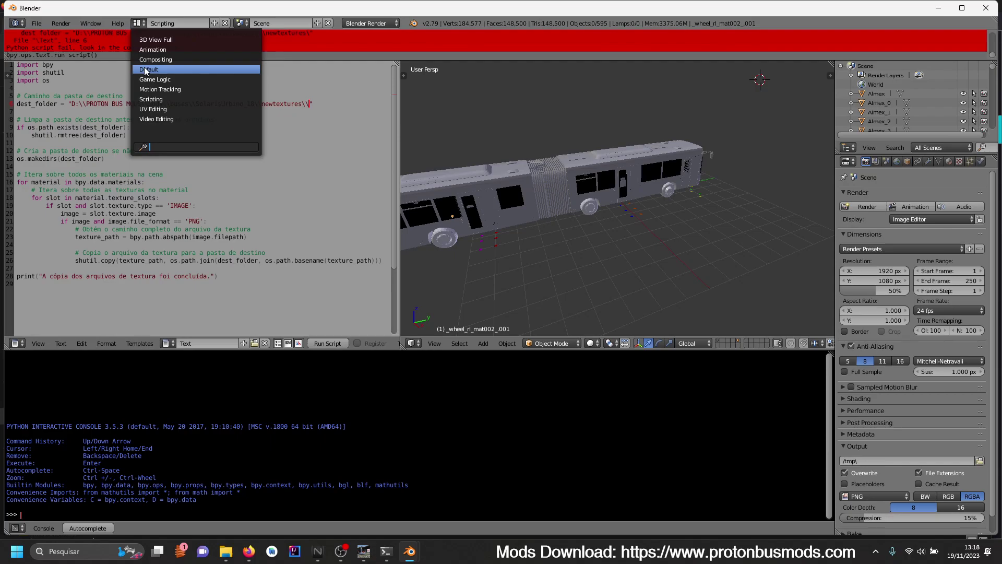
click(146, 70)
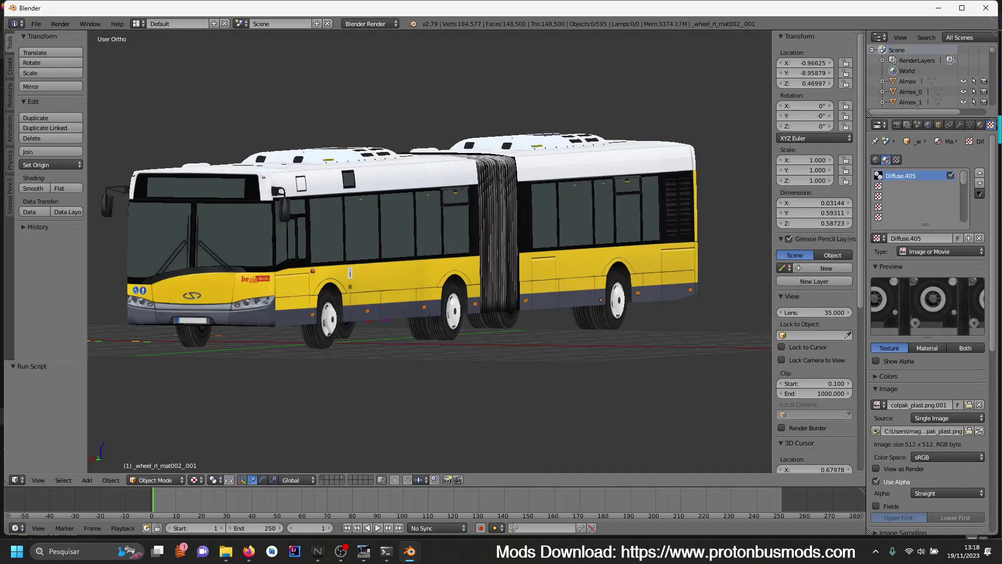
key(alt+Tab)
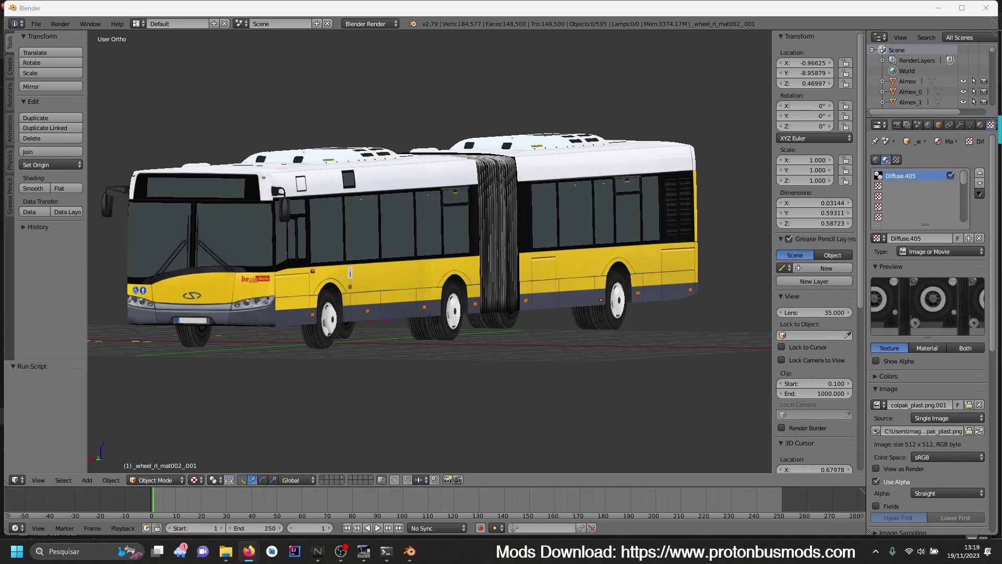
key(Caps_Lock)
key(Caps_Lock)
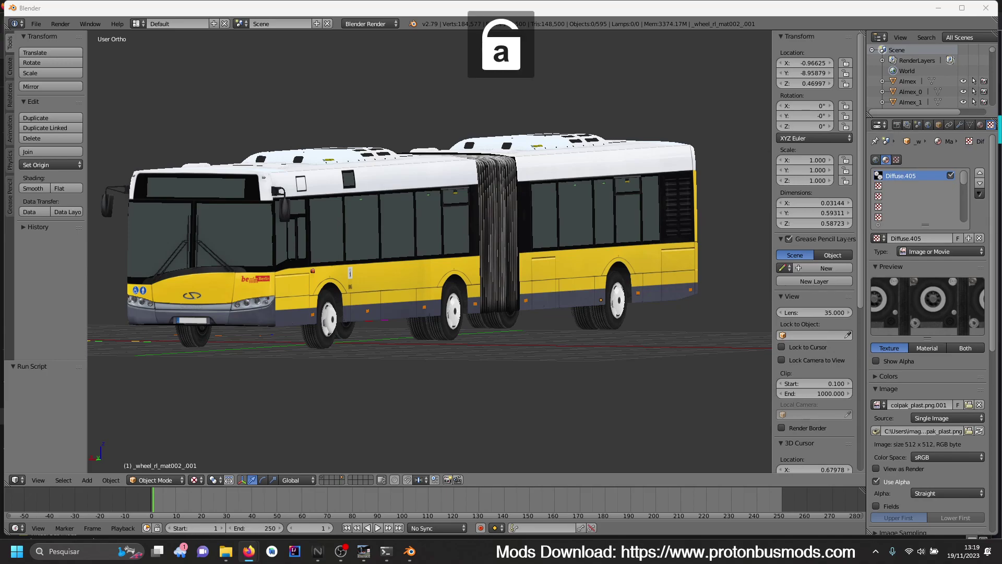
- Save the Blender scene as solaris18 in the SolarisUrbino_18 models folder
click(37, 24)
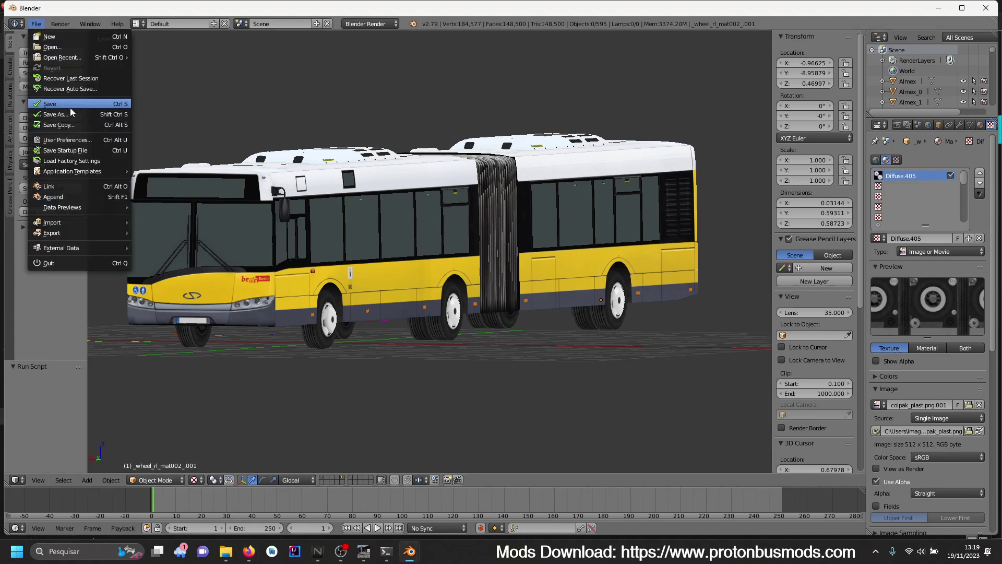
click(70, 108)
click(56, 214)
click(170, 86)
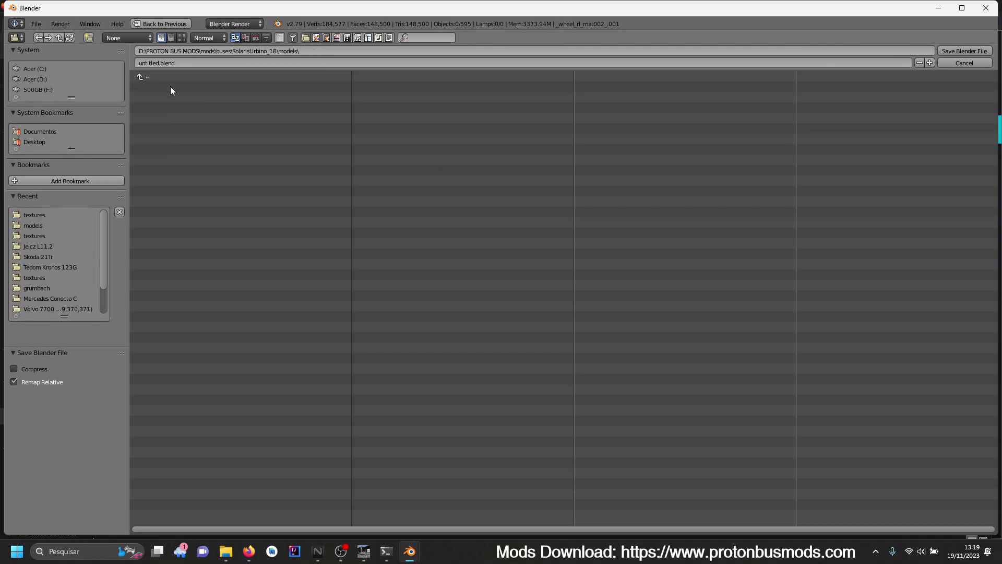
click(282, 61)
text(solaris18)
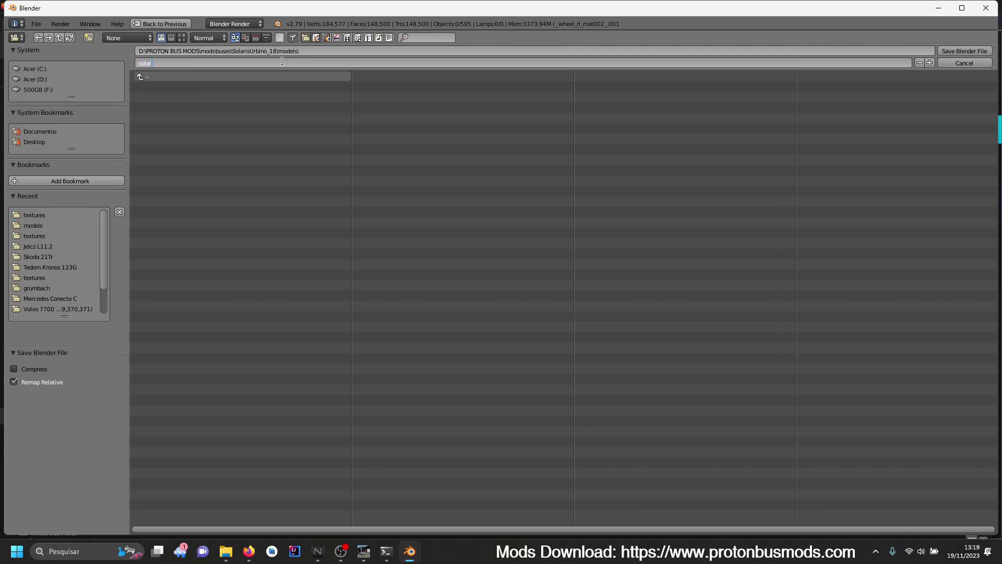
key(Return)
click(964, 51)
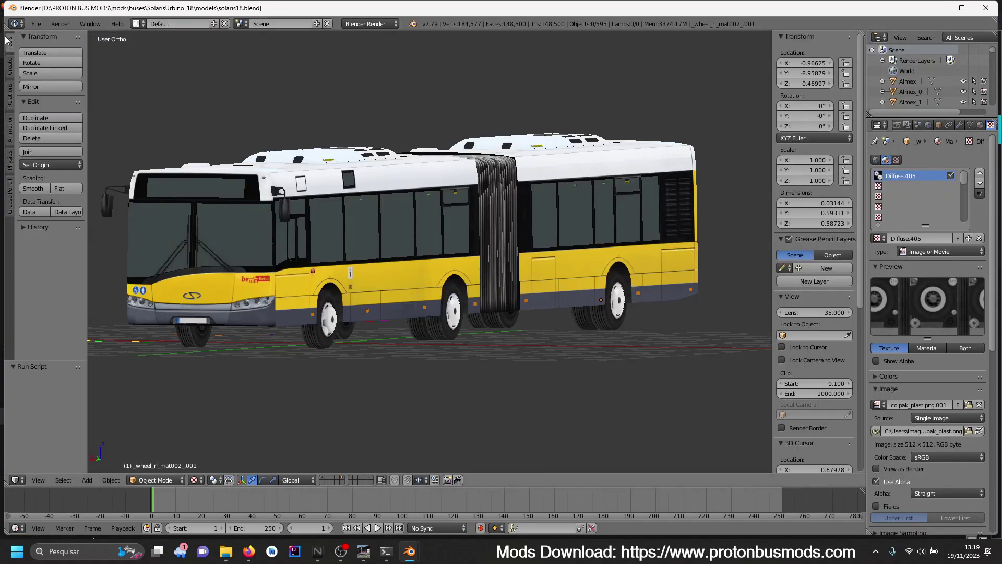
- Export the bus model in 3D Studio (.3ds) format
click(36, 24)
mouse_move(87, 233)
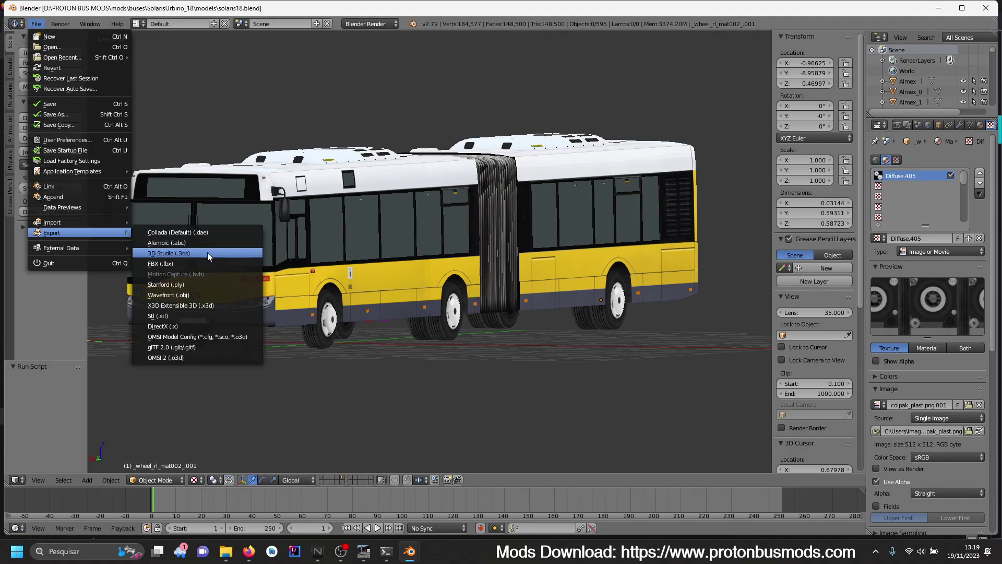
click(208, 253)
click(185, 90)
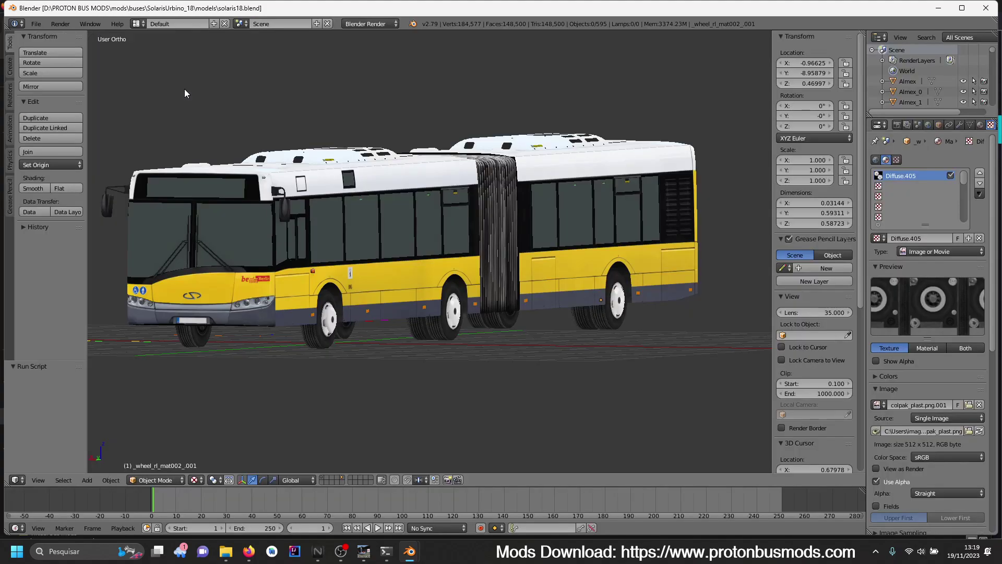
- Switch to Proton Bus, check the exported wheels on the bus, and continue the game from the main menu
click(364, 551)
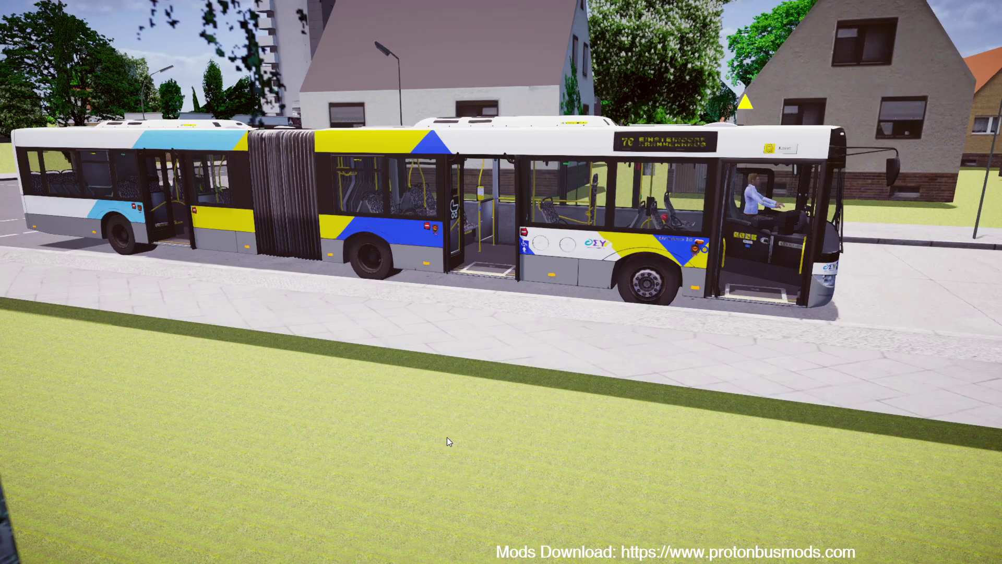
key(c)
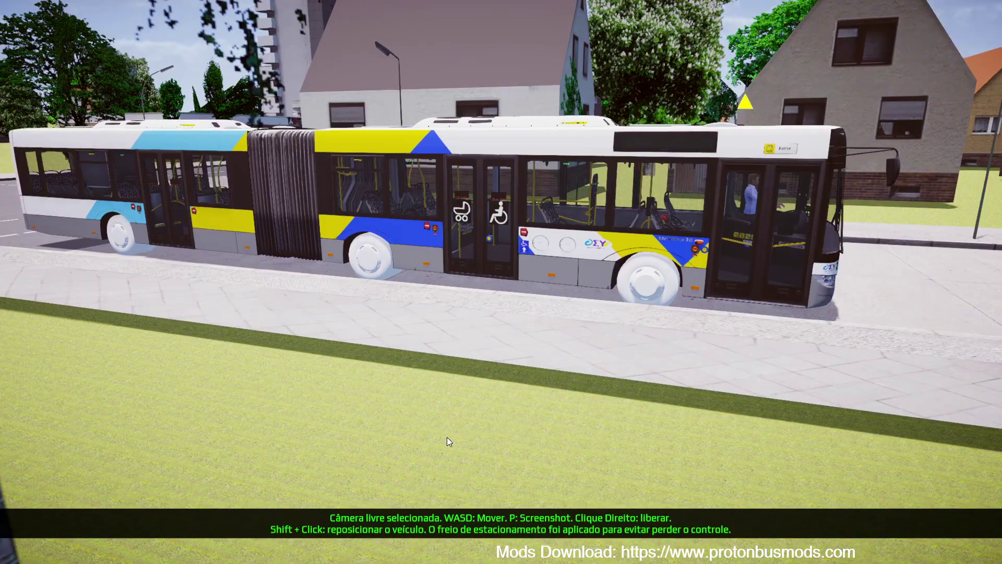
key(Escape)
click(363, 515)
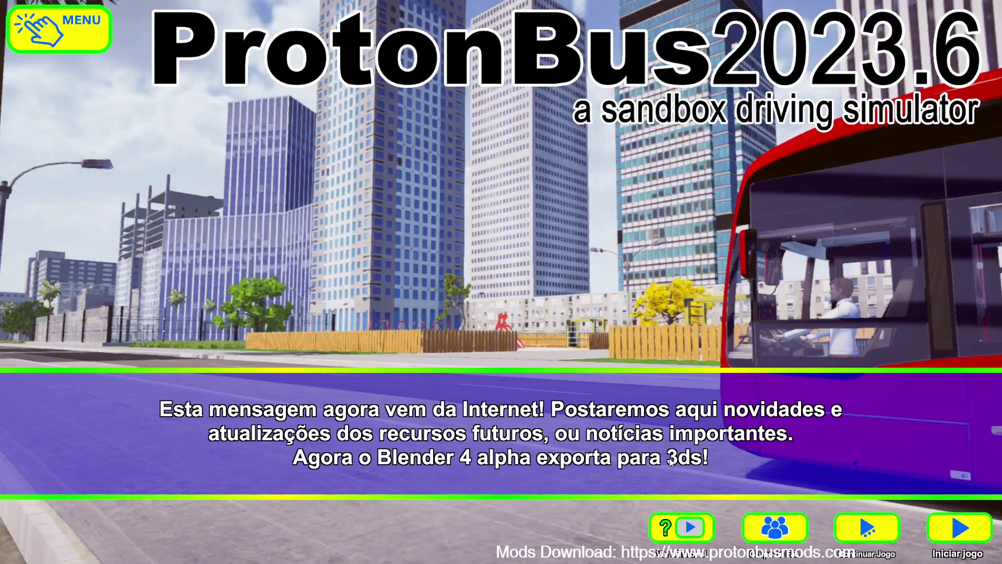
click(876, 536)
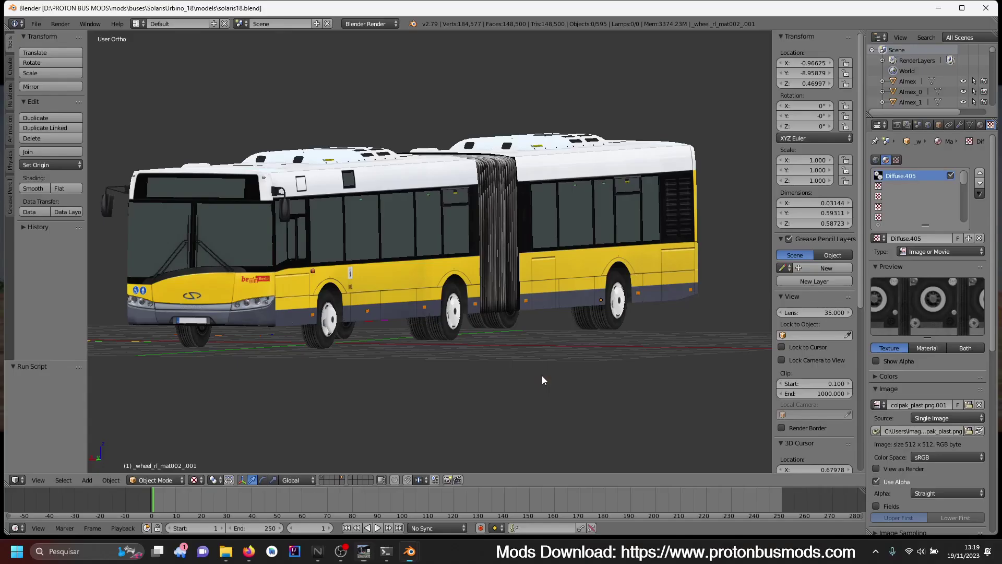
- Back in Blender, select the tyres and hubcap on both sides of the bus to examine their object names and textures
right_click(324, 346)
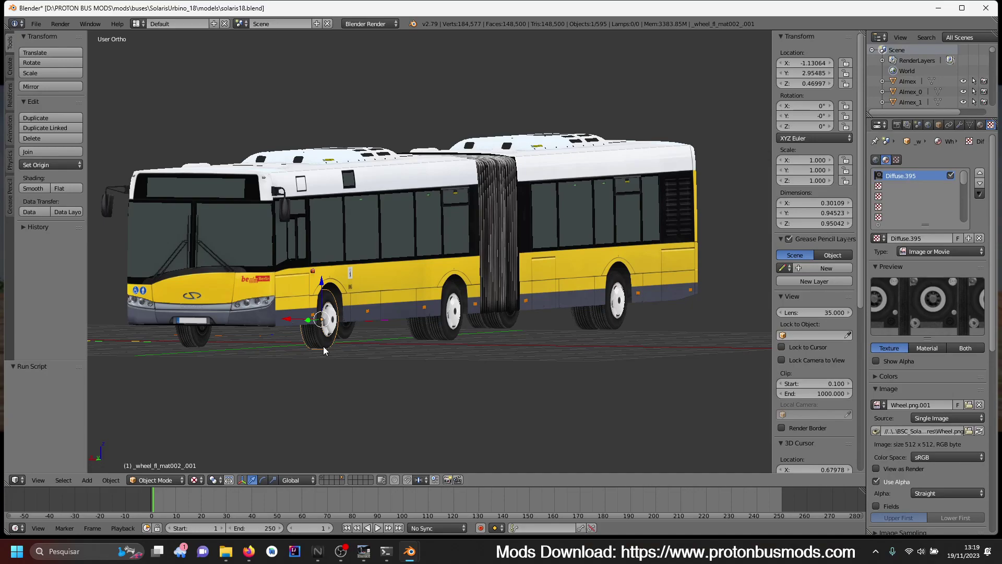
key(Tab)
key(Tab)
right_click(330, 323)
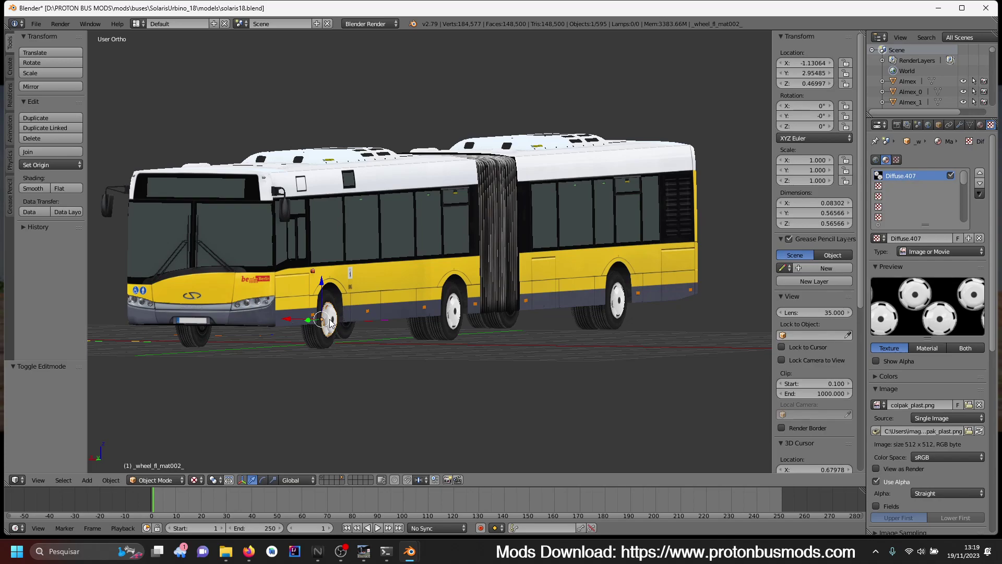
right_click(439, 336)
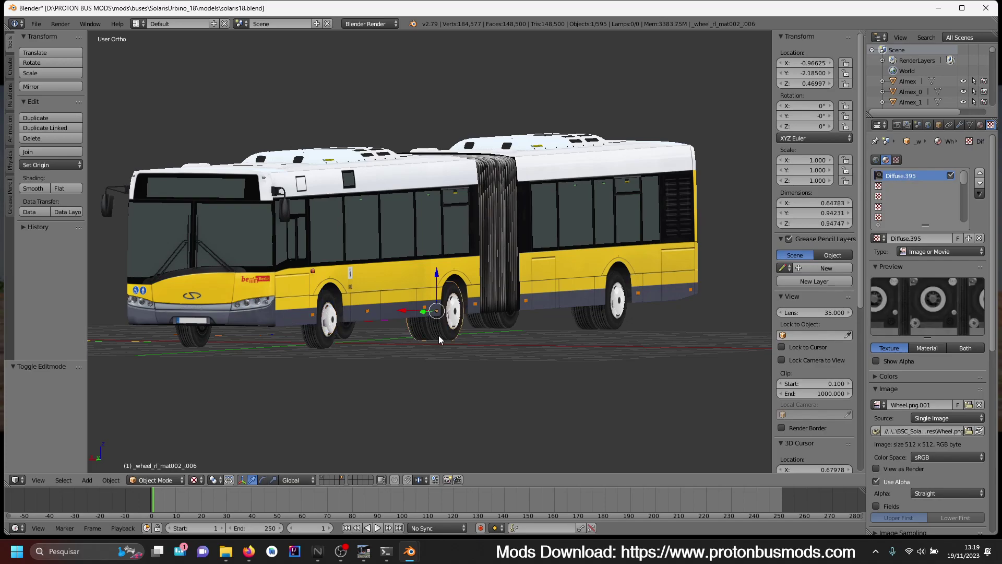
right_click(603, 327)
middle_drag(603, 327, 605, 380)
right_click(686, 363)
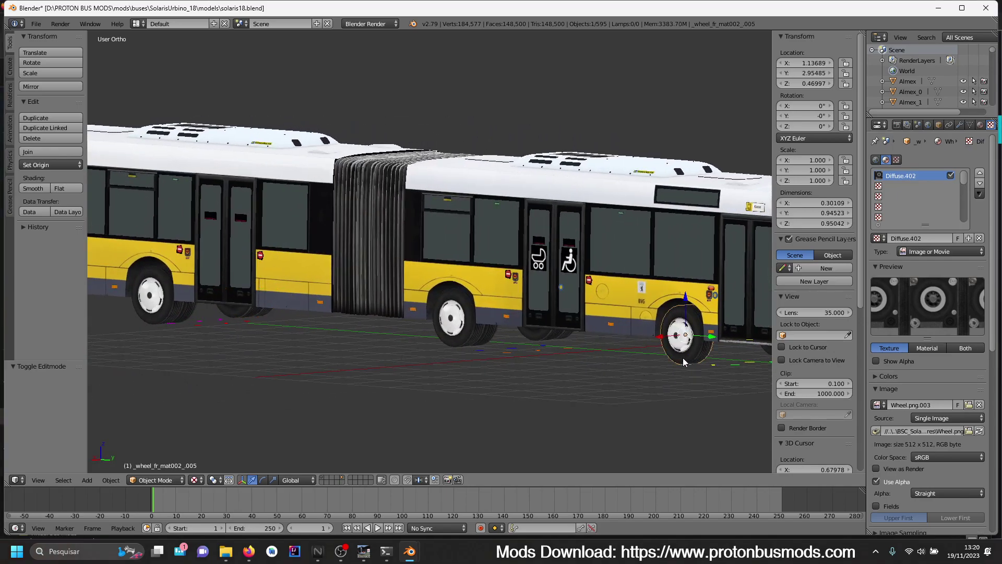
right_click(474, 339)
right_click(179, 312)
shift+middle_drag(544, 369, 340, 315)
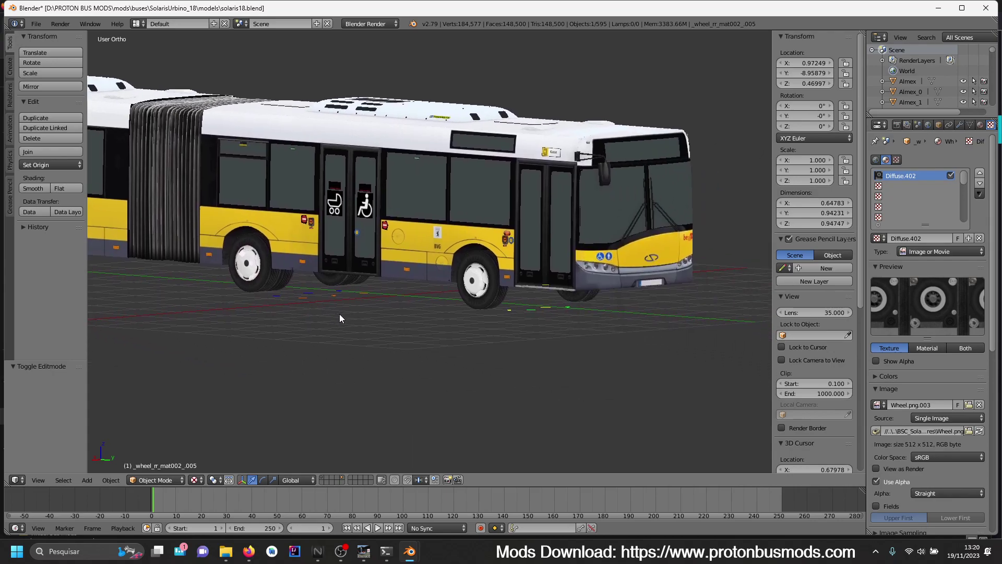
- Change the front right hubcap's object name to _wheel_fr_ref001_anim001_on_
scroll(517, 345, up, 4)
right_click(529, 322)
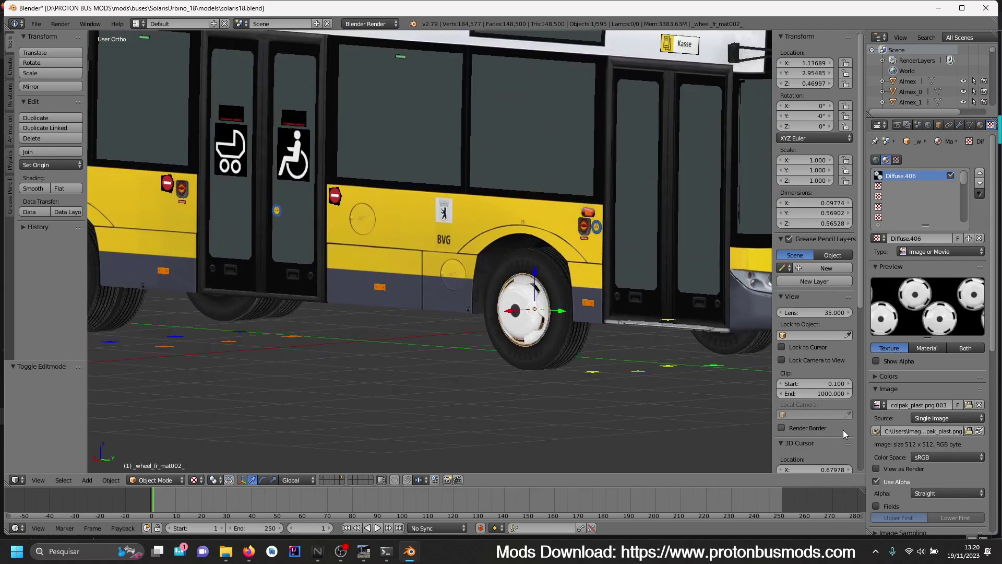
scroll(844, 428, down, 4)
click(830, 438)
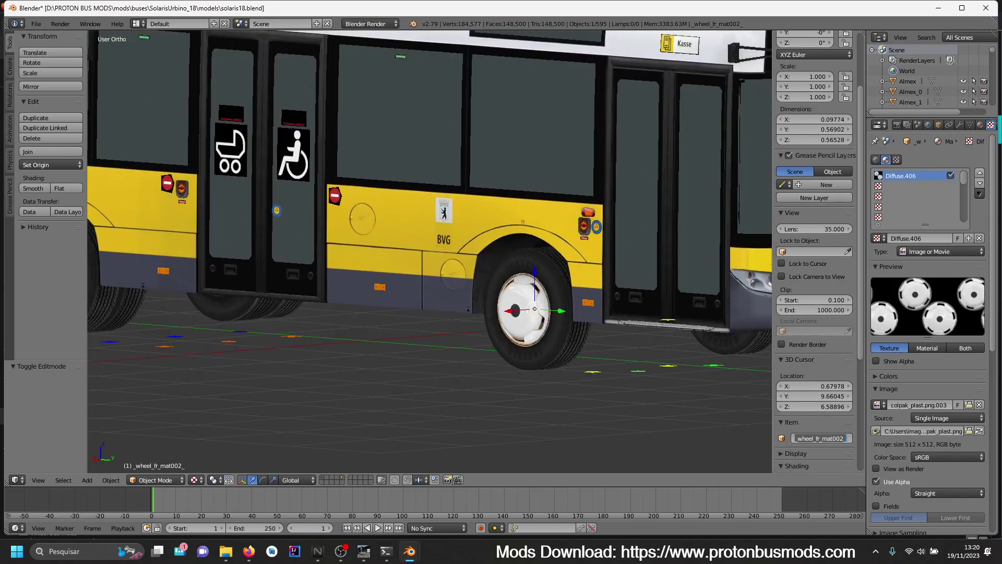
key(End)
key(BackSpace)
key(BackSpace)
key(BackSpace)
key(BackSpace)
key(BackSpace)
key(BackSpace)
key(BackSpace)
text(ref)
text(001)
text(_cli)
key(BackSpace)
text(anim001_on_)
- Copy the ref001_anim001_on_ part of the front right hubcap's name and accept the new name
key(ctrl+a)
key(Home)
key(shift+Right)
key(shift+Right)
key(shift+Right)
key(shift+Right)
key(shift+Right)
key(shift+Right)
key(shift+Right)
key(shift+Right)
key(shift+Right)
key(shift+Right)
key(shift+Right)
key(shift+Right)
key(shift+Right)
key(shift+Right)
key(shift+Right)
key(shift+Right)
key(shift+Right)
key(shift+Right)
key(Right)
key(shift+Left)
key(shift+Left)
key(shift+Left)
key(shift+Left)
key(shift+Left)
key(shift+Left)
key(shift+Left)
key(shift+Left)
key(shift+Left)
key(shift+Left)
key(shift+Left)
key(shift+Left)
key(shift+Left)
key(shift+Left)
key(shift+Left)
key(shift+Left)
key(shift+Left)
key(shift+Left)
key(shift+Left)
key(shift+Left)
key(ctrl+c)
key(shift+Right)
key(shift+Right)
key(shift+Right)
key(shift+Right)
key(shift+Right)
key(shift+Left)
key(shift+Left)
key(shift+Right)
key(shift+Right)
key(Return)
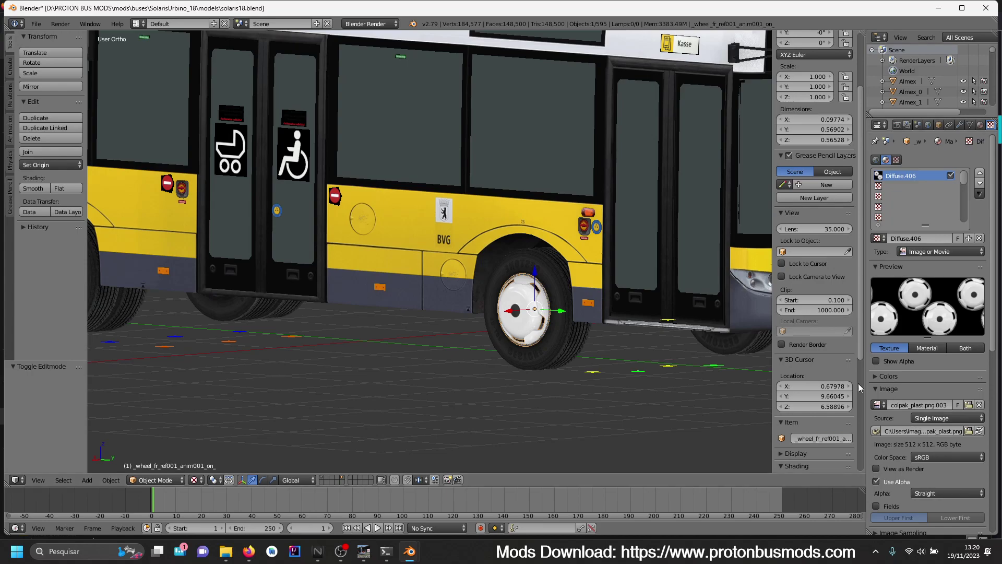
- Rename the middle-axle right hubcap as _wheel_rr_ref001_anim001_on_ using the copied suffix
scroll(597, 331, down, 4)
shift+middle_drag(255, 330, 393, 346)
scroll(393, 346, up, 4)
right_click(335, 334)
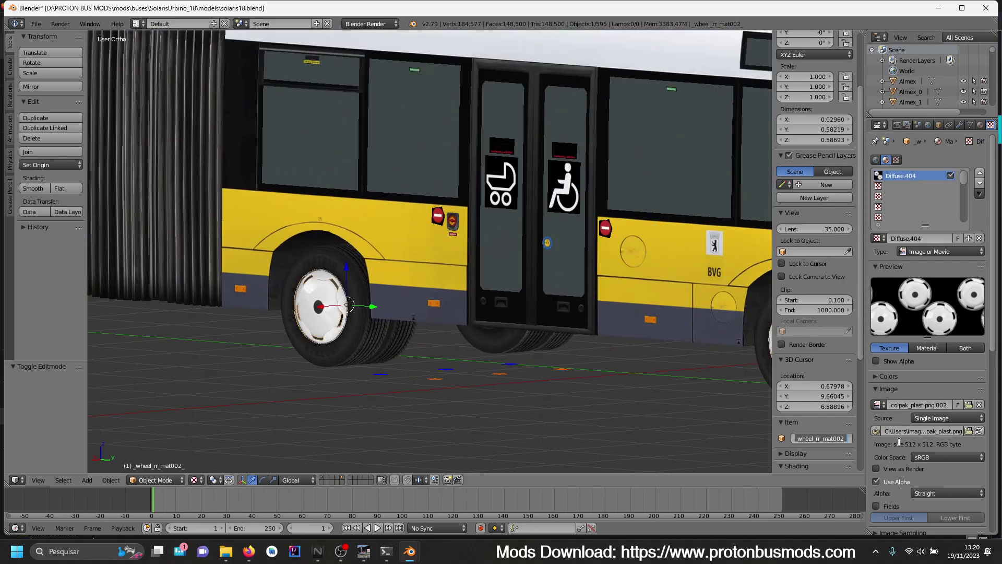
key(End)
key(BackSpace)
key(BackSpace)
key(BackSpace)
key(BackSpace)
key(BackSpace)
key(BackSpace)
key(BackSpace)
key(ctrl+v)
key(Return)
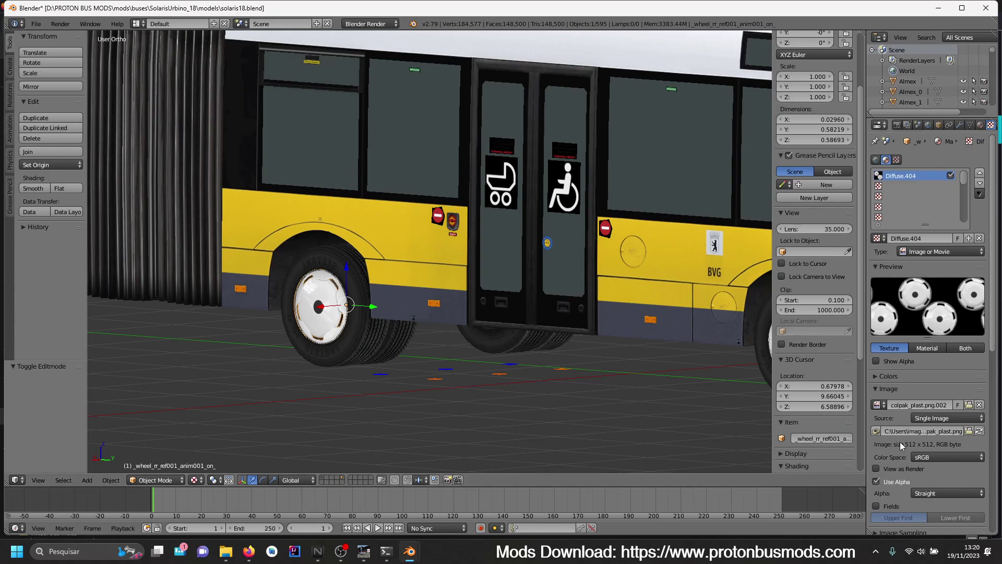
- Replace the mat002 ending in the rearmost right hubcap's object name with the copied suffix ref001_anim001_on_
scroll(261, 250, down, 3)
shift+middle_drag(251, 258, 524, 276)
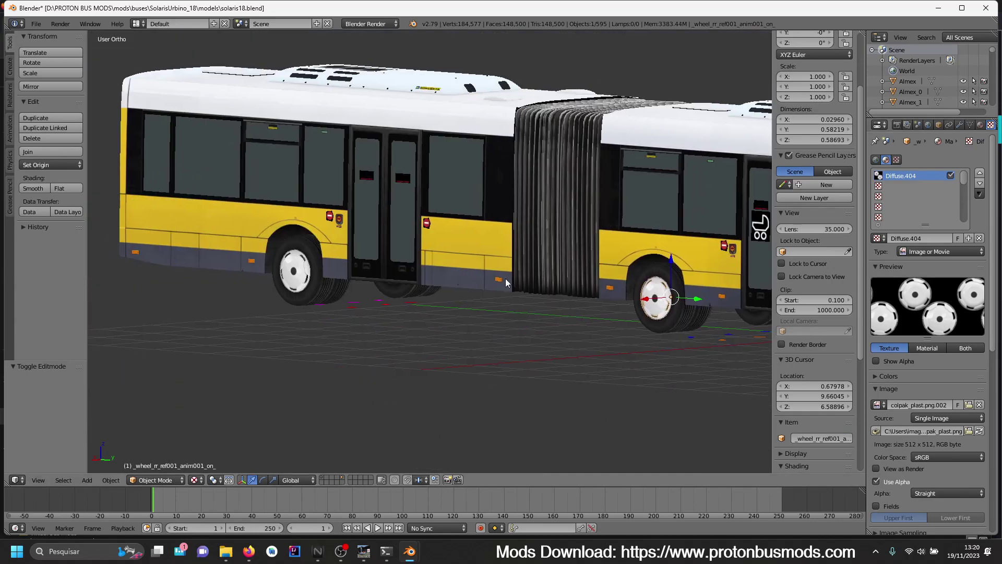
shift+middle_drag(317, 300, 369, 299)
scroll(368, 301, up, 2)
right_click(282, 294)
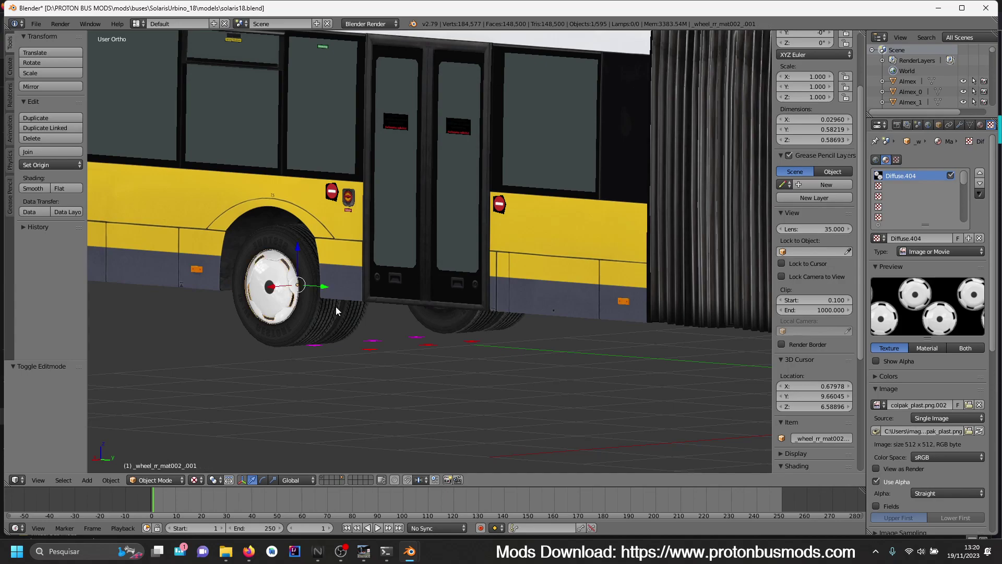
click(829, 437)
key(End)
key(BackSpace)
key(BackSpace)
key(BackSpace)
key(BackSpace)
key(BackSpace)
text(ref001_anim001_on_)
key(Return)
- Rename the front left hubcap as _wheel_fl_ref001_anim001_on_ using the copied suffix
scroll(499, 281, down, 3)
scroll(658, 355, down, 3)
middle_drag(663, 340, 605, 342)
scroll(467, 352, up, 5)
right_click(381, 330)
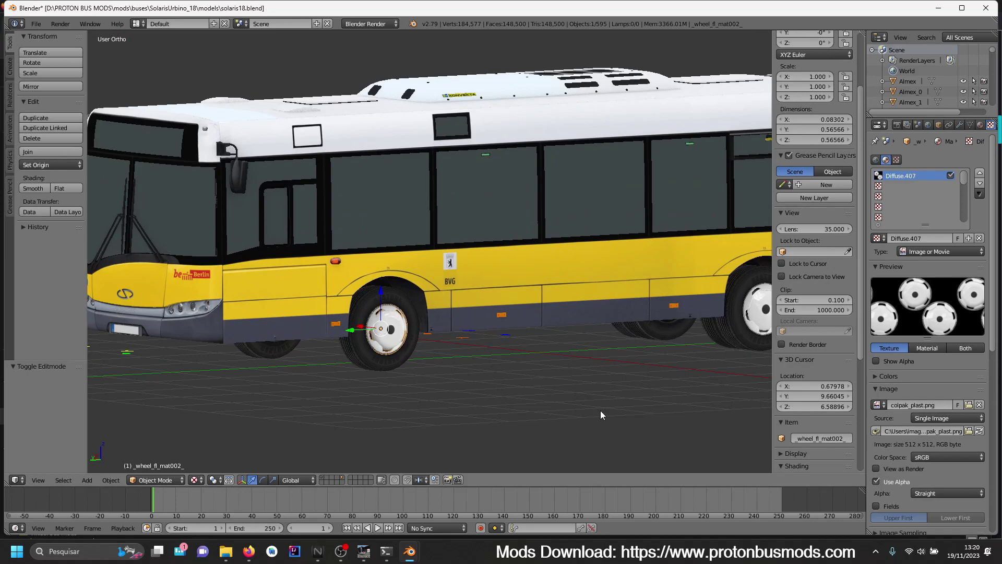
click(838, 439)
key(End)
key(BackSpace)
key(BackSpace)
key(BackSpace)
key(BackSpace)
key(BackSpace)
key(BackSpace)
key(BackSpace)
key(ctrl+v)
key(Return)
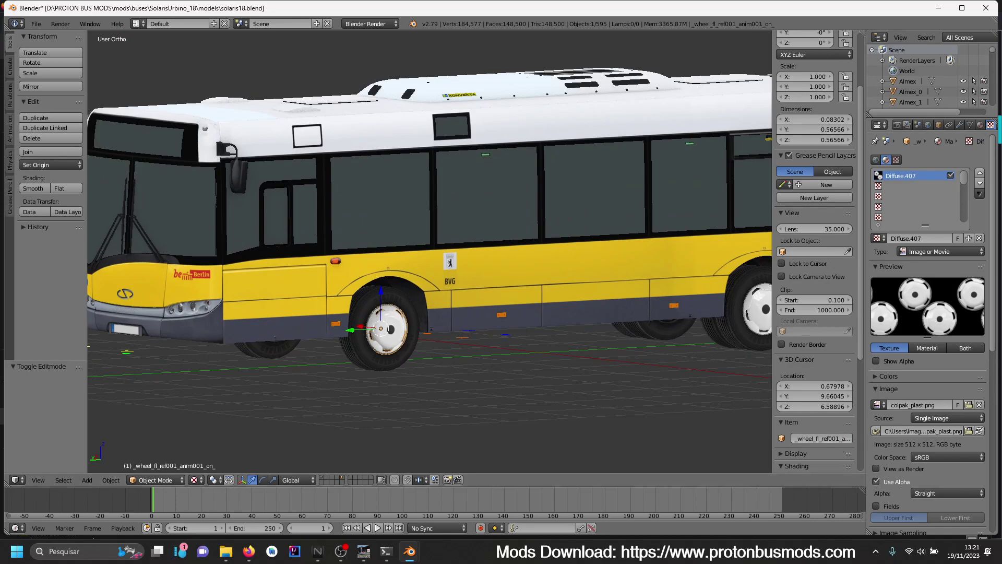
- Rename the middle-axle left hubcap as _wheel_rl_ref001_anim001_on_ using the copied suffix
scroll(562, 230, down, 3)
shift+middle_drag(603, 249, 459, 258)
scroll(459, 258, up, 5)
right_click(553, 340)
double_click(821, 438)
key(BackSpace)
key(BackSpace)
key(BackSpace)
key(BackSpace)
key(BackSpace)
key(BackSpace)
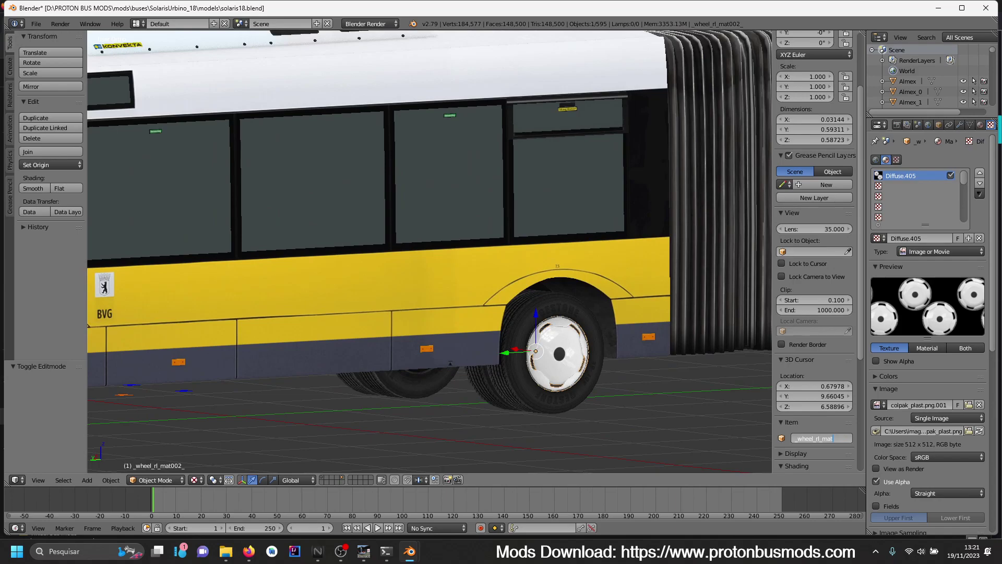
text(ref001_anim001_on_)
key(Return)
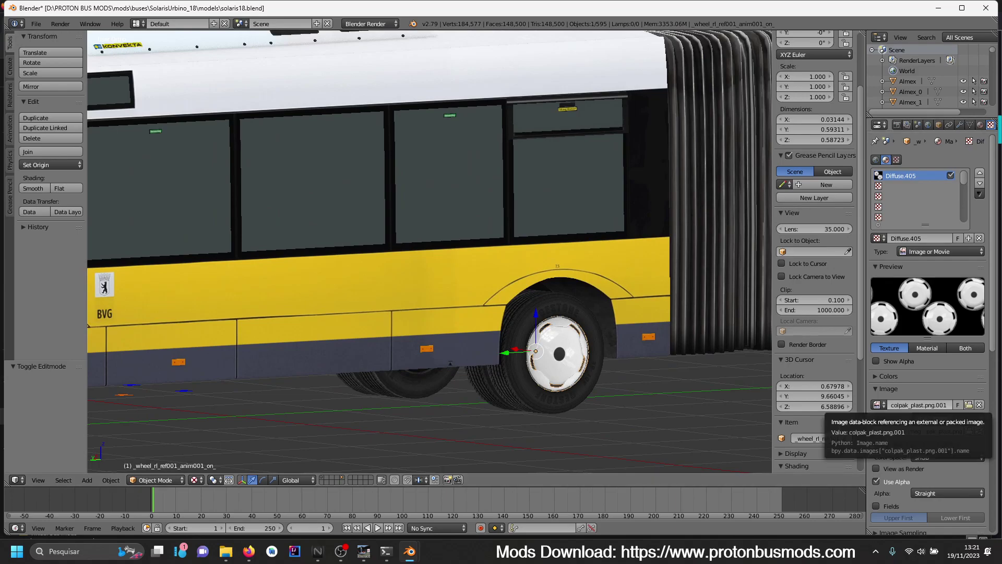
- Replace the mat002 part of the rearmost left hubcap's object name with ref001_anim001_on_, giving _wheel_rl_ref001_anim001_on_.001
scroll(554, 191, down, 4)
shift+middle_drag(554, 190, 336, 192)
scroll(613, 245, up, 4)
right_click(681, 292)
click(812, 437)
key(End)
key(BackSpace)
key(BackSpace)
key(BackSpace)
key(BackSpace)
key(BackSpace)
key(BackSpace)
key(BackSpace)
key(BackSpace)
key(BackSpace)
key(BackSpace)
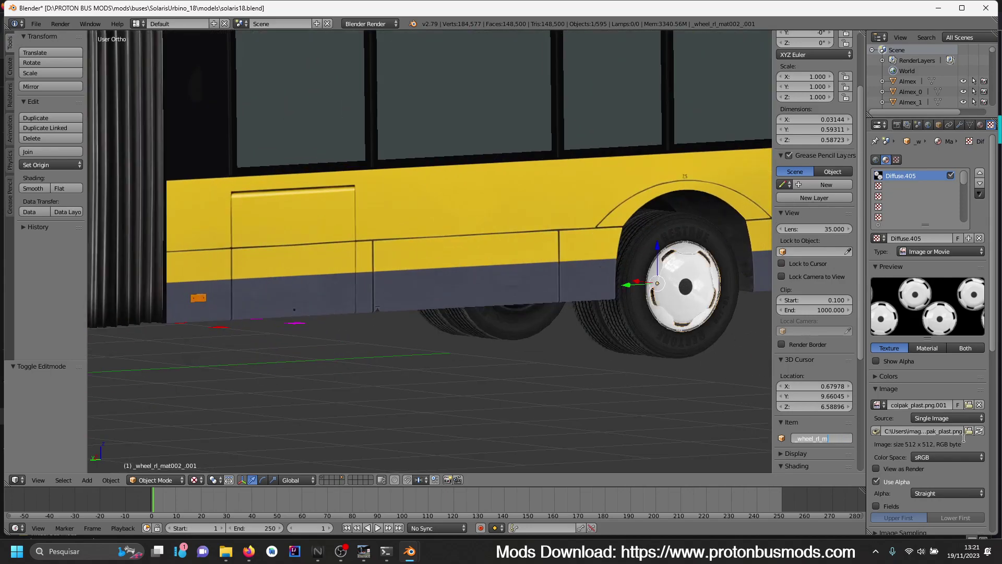
text(ref001_anim001_on_)
key(Return)
- Select all objects and export the bus as 3D Studio, overwriting SolarisUrbino_18.3ds in the mod's models folder
scroll(325, 349, down, 5)
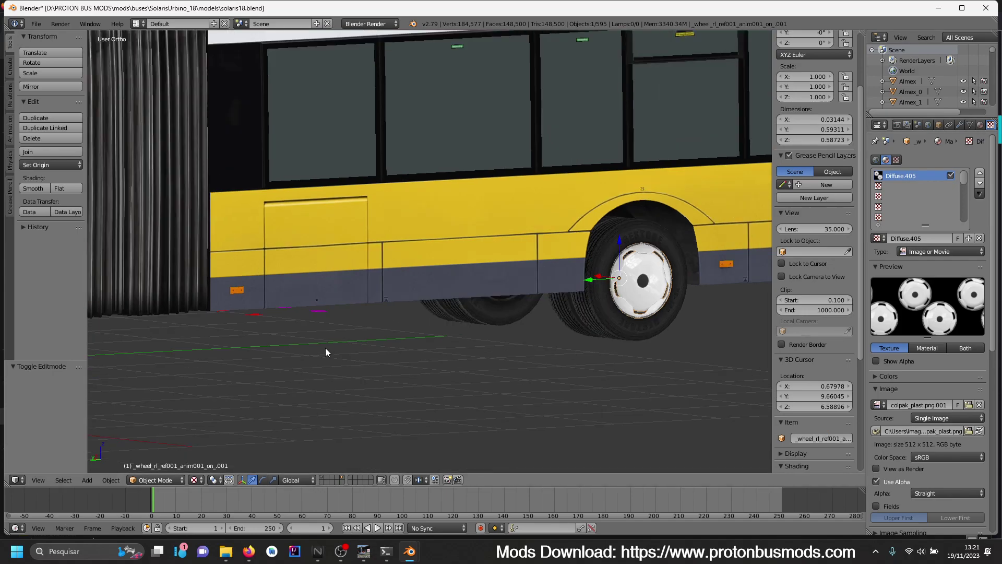
key(a)
click(36, 23)
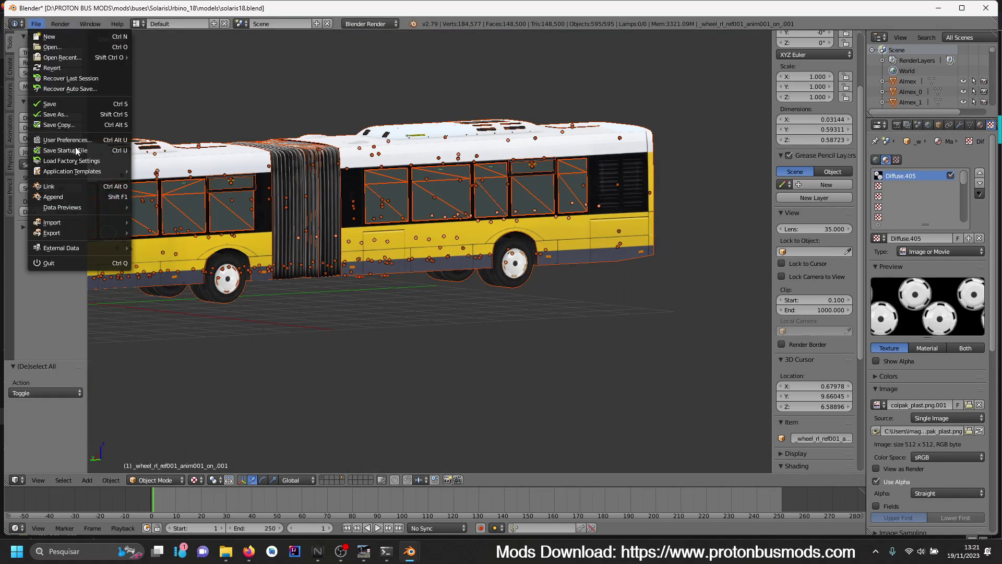
mouse_move(73, 233)
click(160, 263)
key(Escape)
click(35, 23)
mouse_move(85, 232)
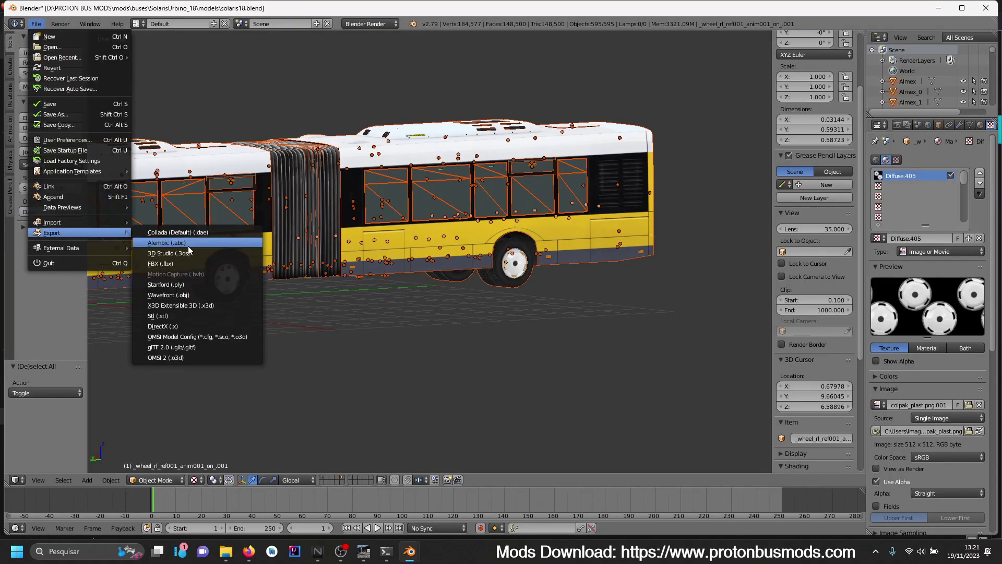
click(192, 253)
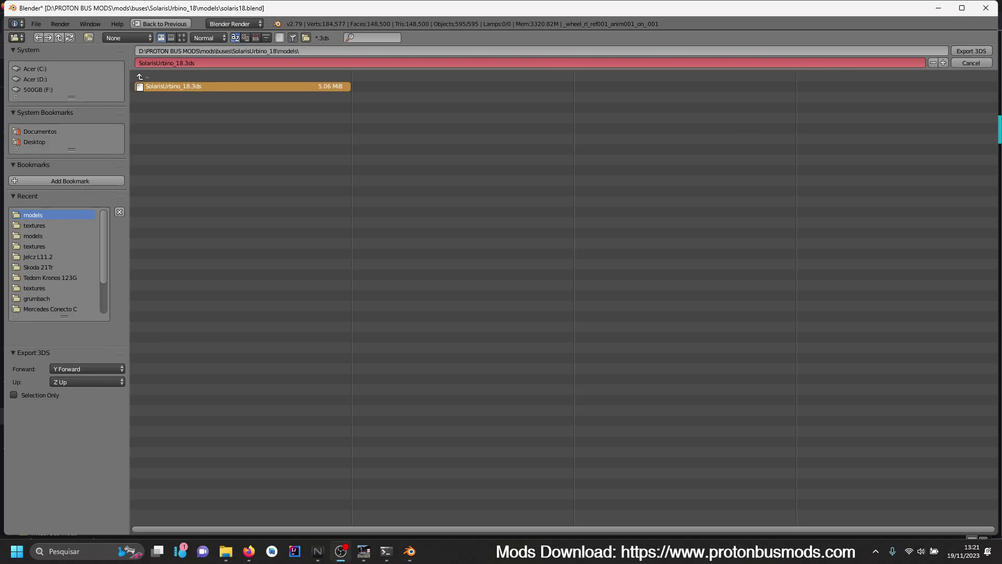
key(Return)
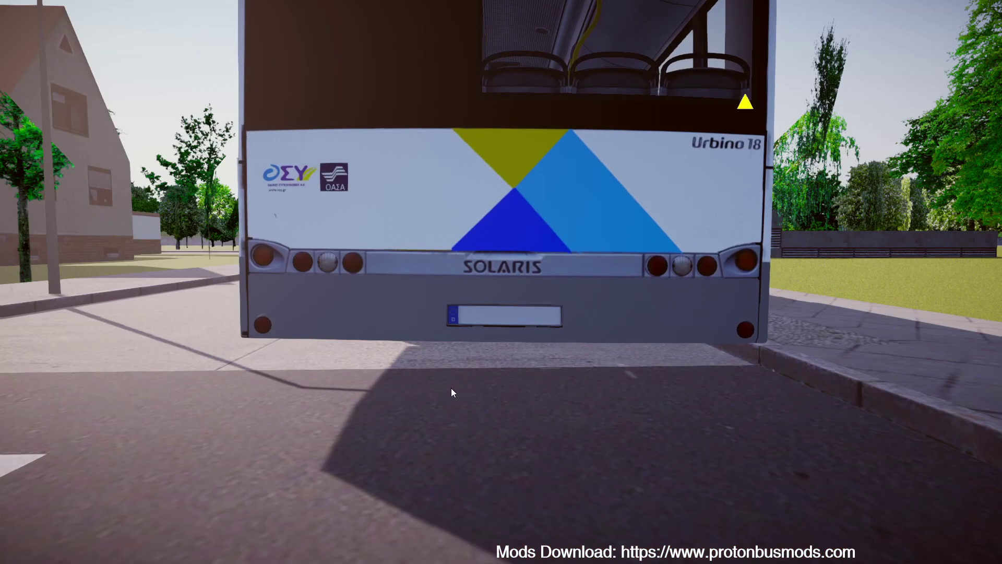
- Switch to Proton Bus, leave the running drive and continue the saved game to reload the bus
drag(506, 348, 521, 294)
key(Escape)
click(349, 543)
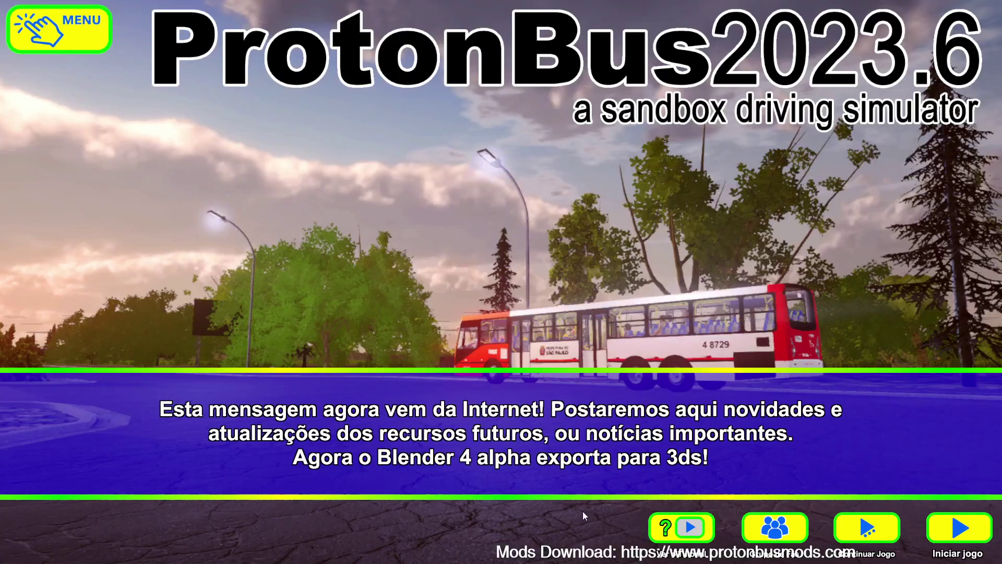
click(831, 530)
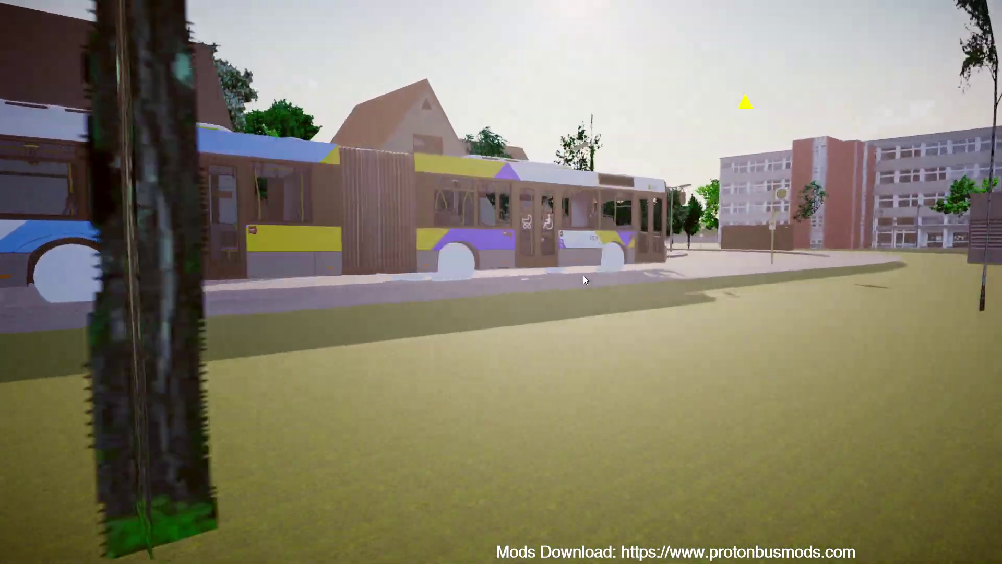
- Back in Blender, hide the middle-axle left hubcap and check the texture image path of the rim behind it
key(alt+Tab)
right_click(232, 299)
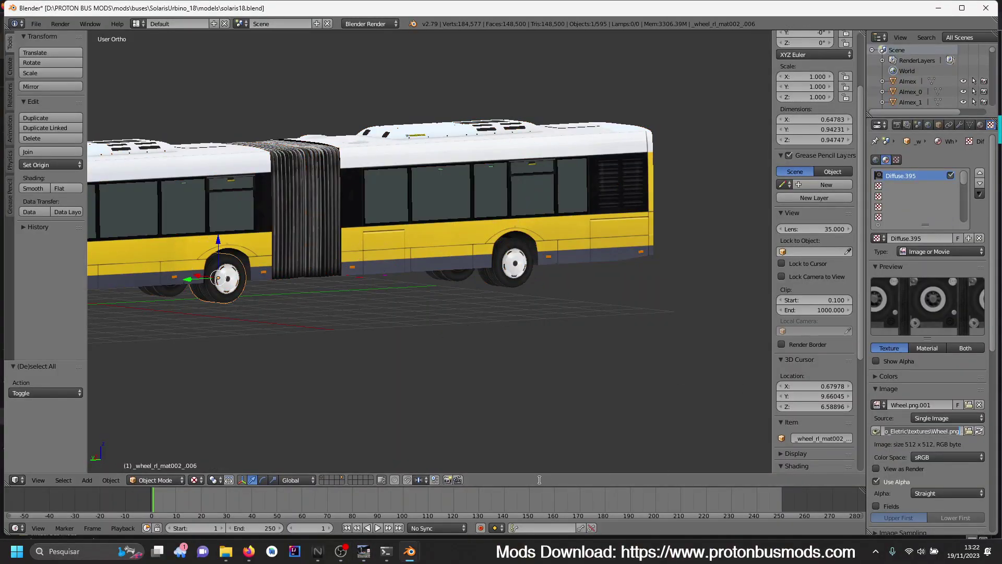
shift+middle_drag(252, 342, 474, 350)
scroll(474, 345, up, 5)
key(h)
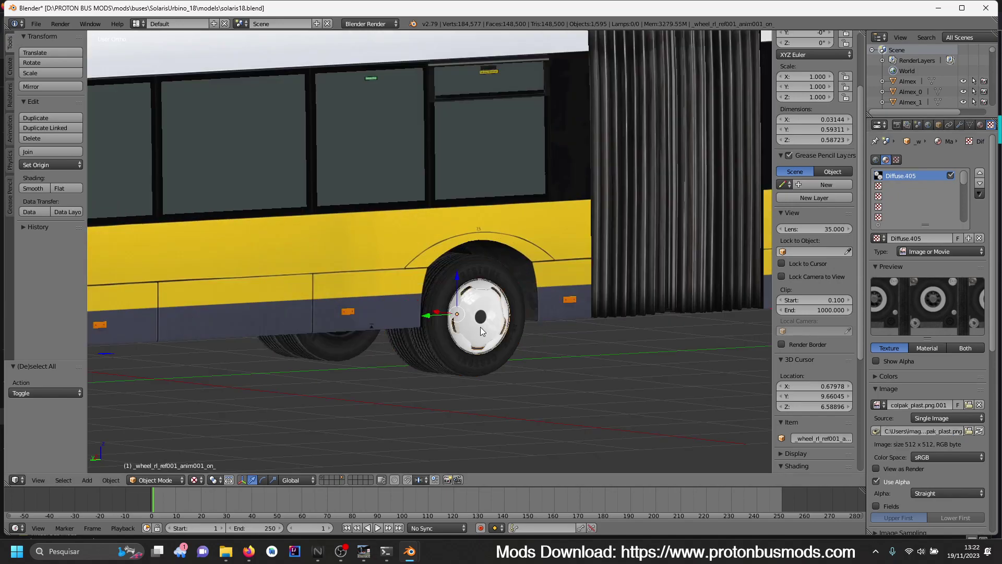
right_click(470, 342)
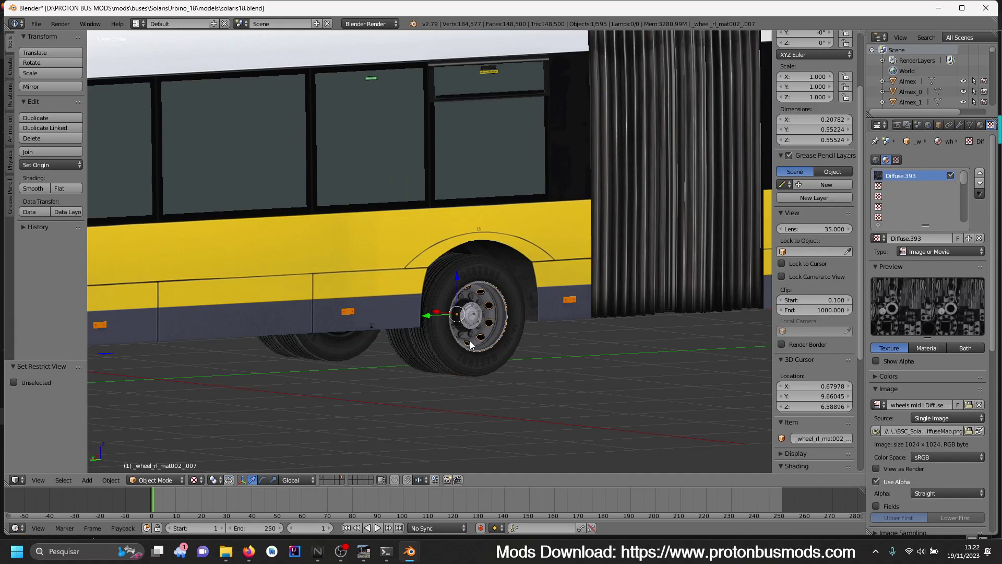
click(908, 431)
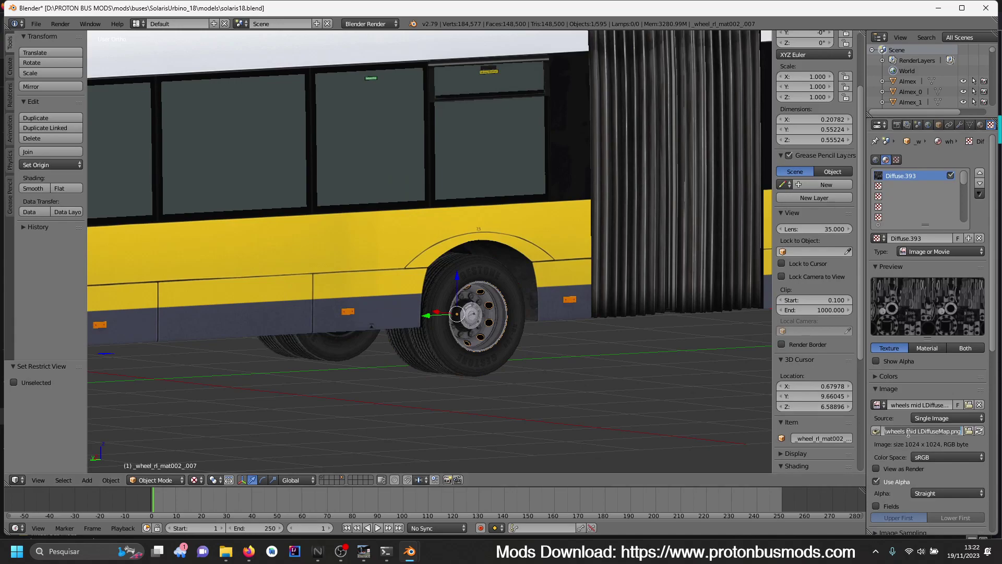
text(h)
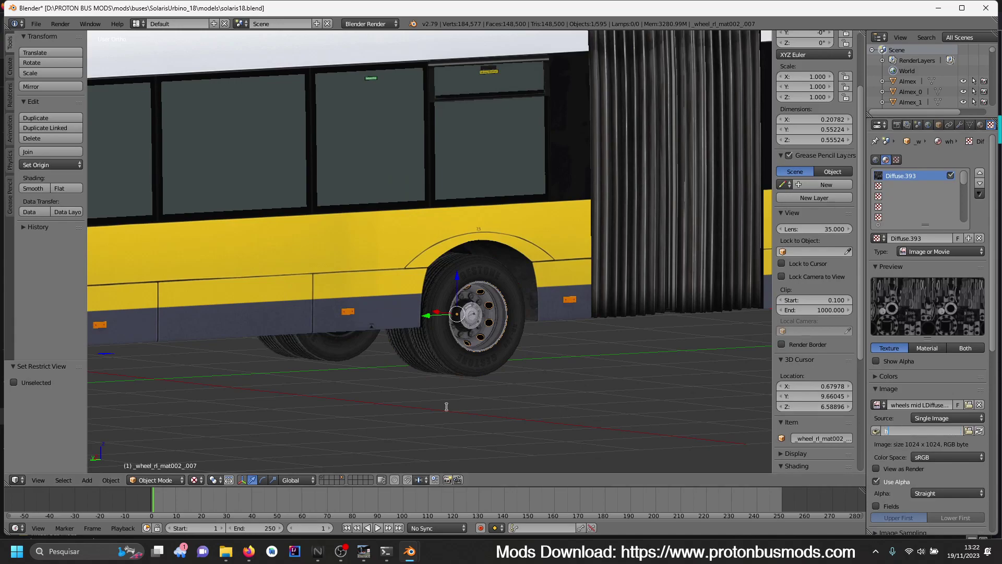
key(Return)
click(417, 395)
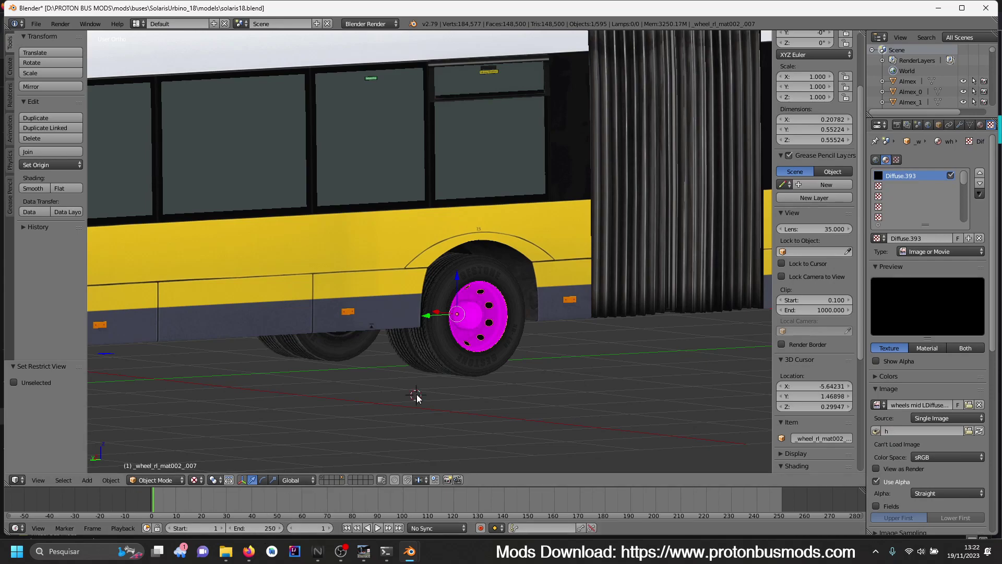
key(ctrl+z)
- In File Explorer, copy Wheel.png, wheels fr l diskDiffuseMap.png and wheels mid LDiffuseMap.png from the BSC_SolarisUrbino_Eletric textures folder
click(227, 552)
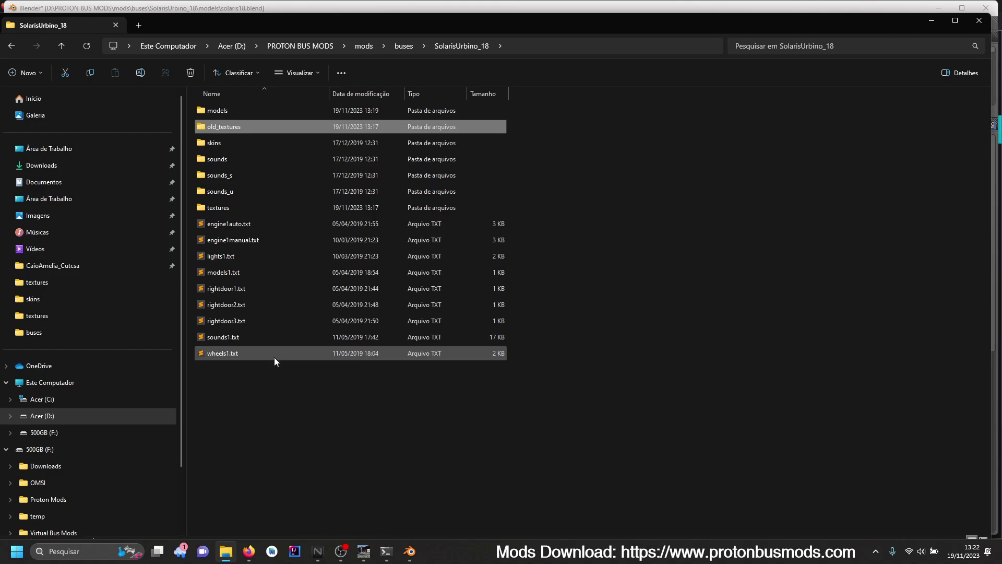
click(403, 46)
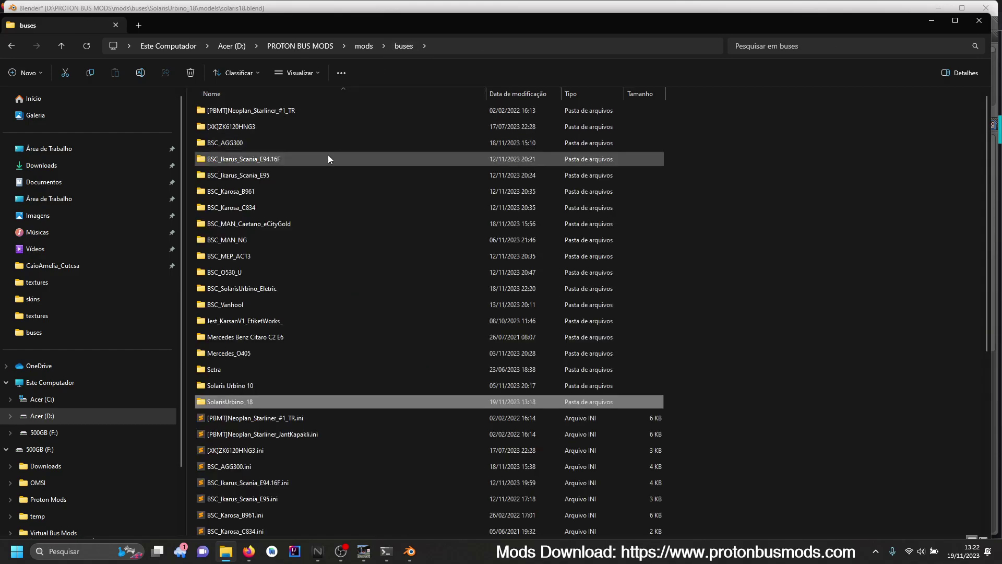
double_click(276, 288)
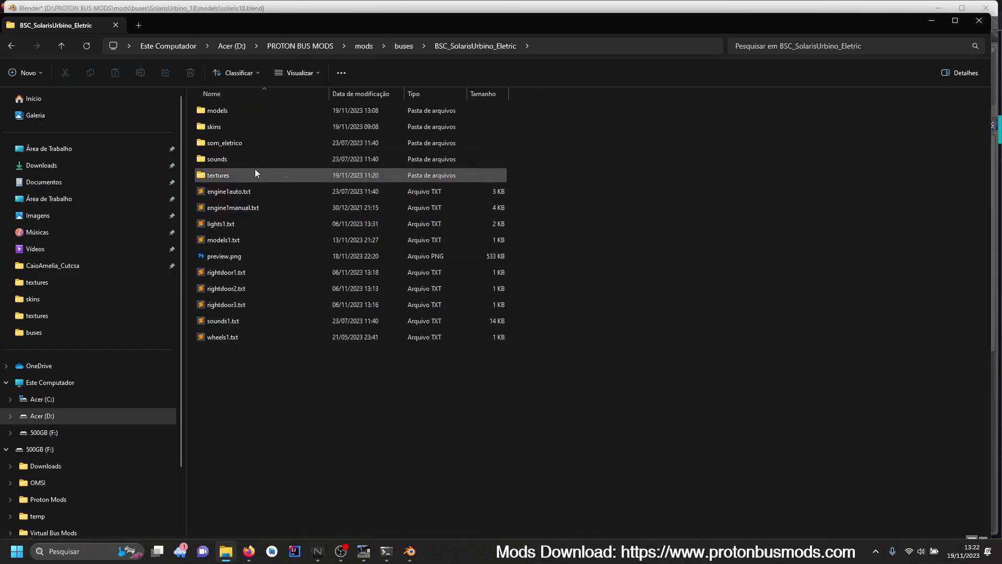
double_click(255, 168)
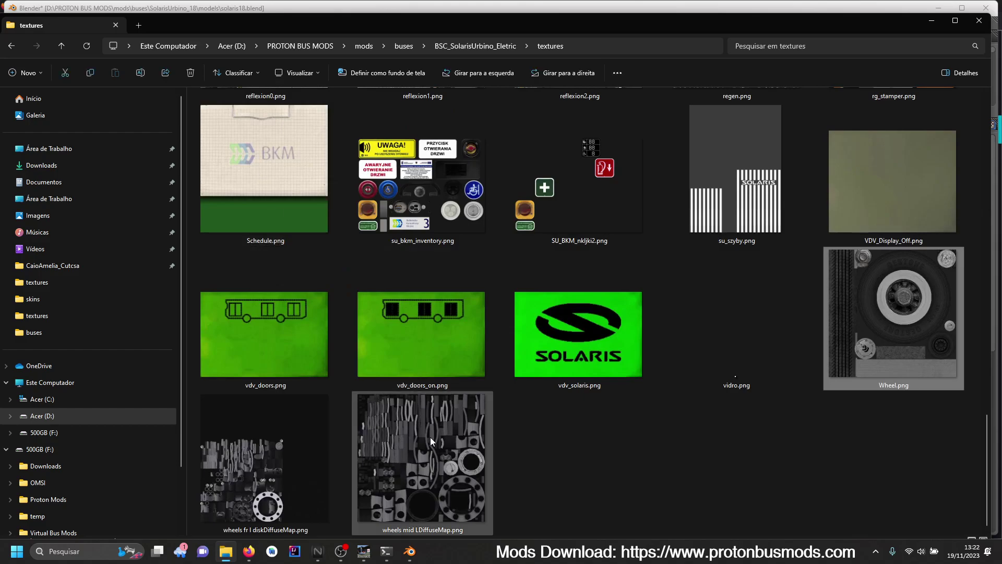
click(429, 437)
click(853, 361)
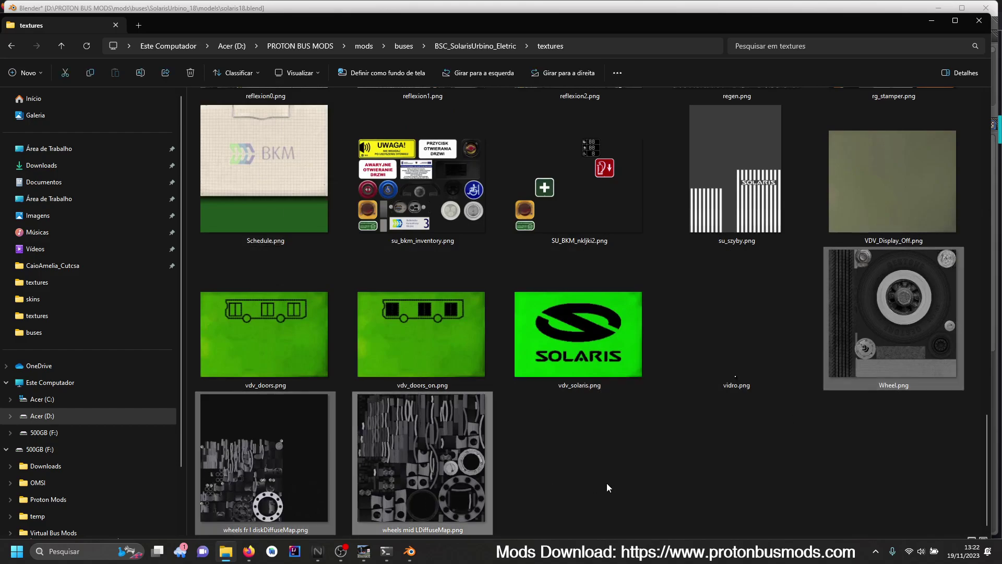
- Paste the three copied wheel textures into the SolarisUrbino_18 textures folder, replacing the existing files
click(446, 45)
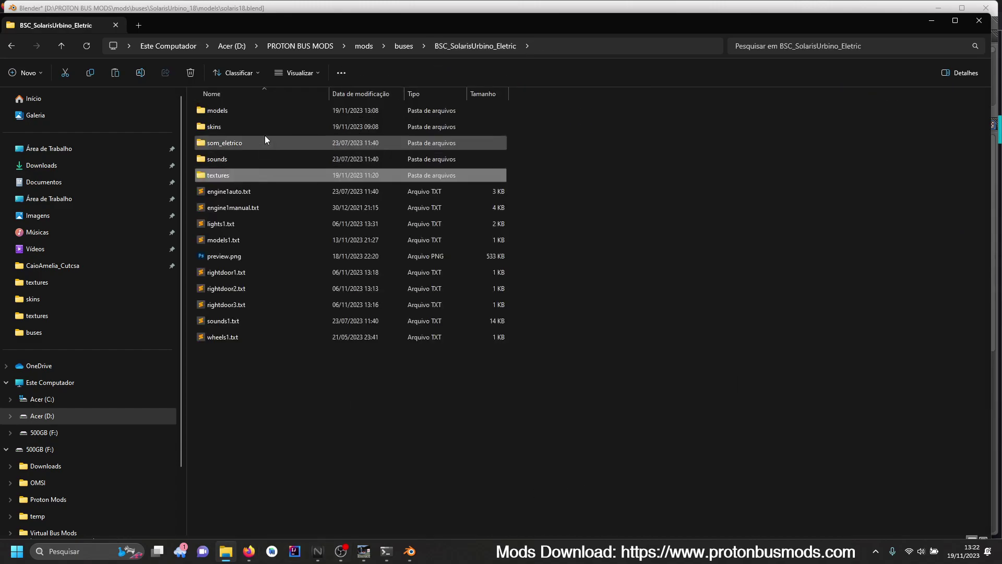
click(404, 46)
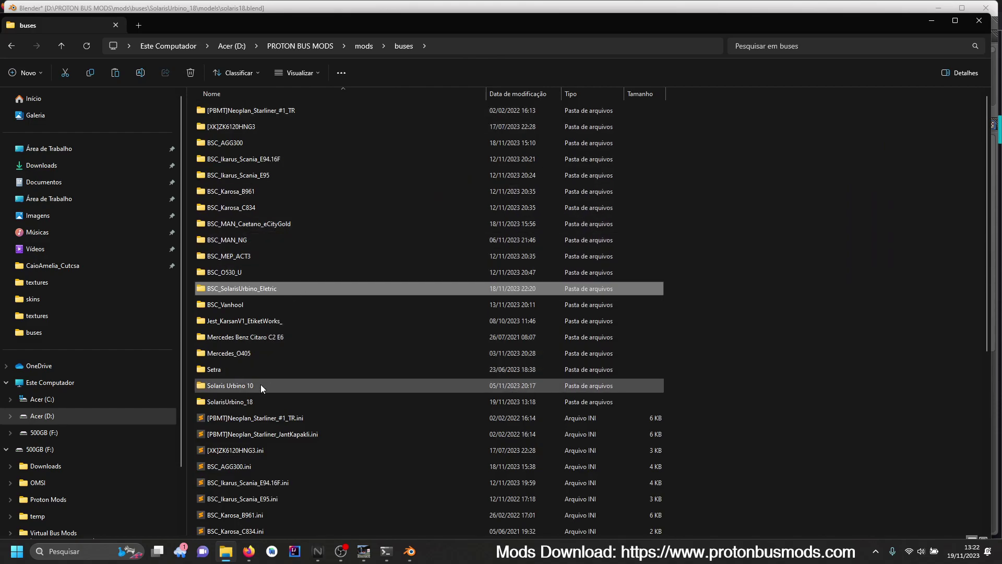
double_click(259, 400)
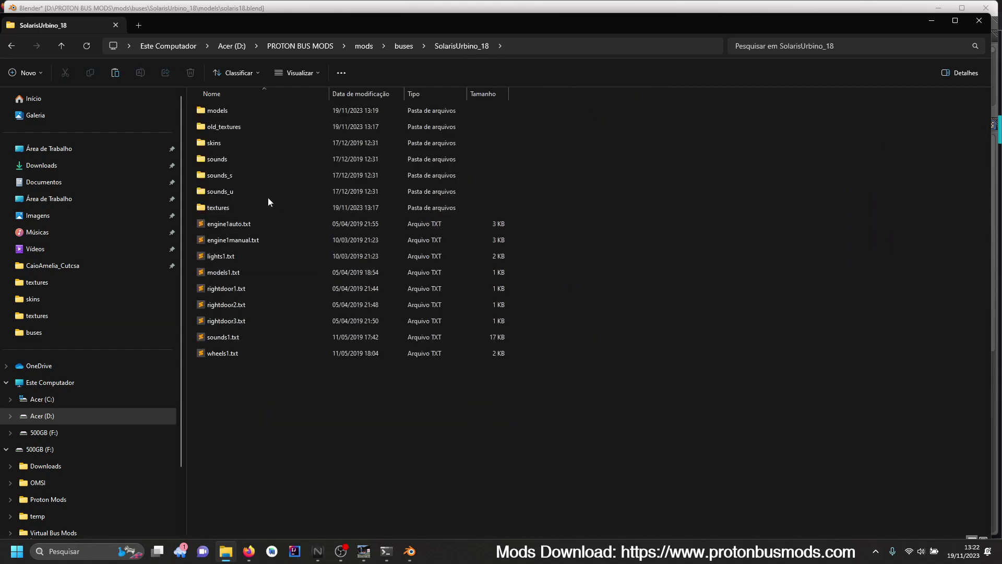
double_click(246, 208)
key(ctrl+v)
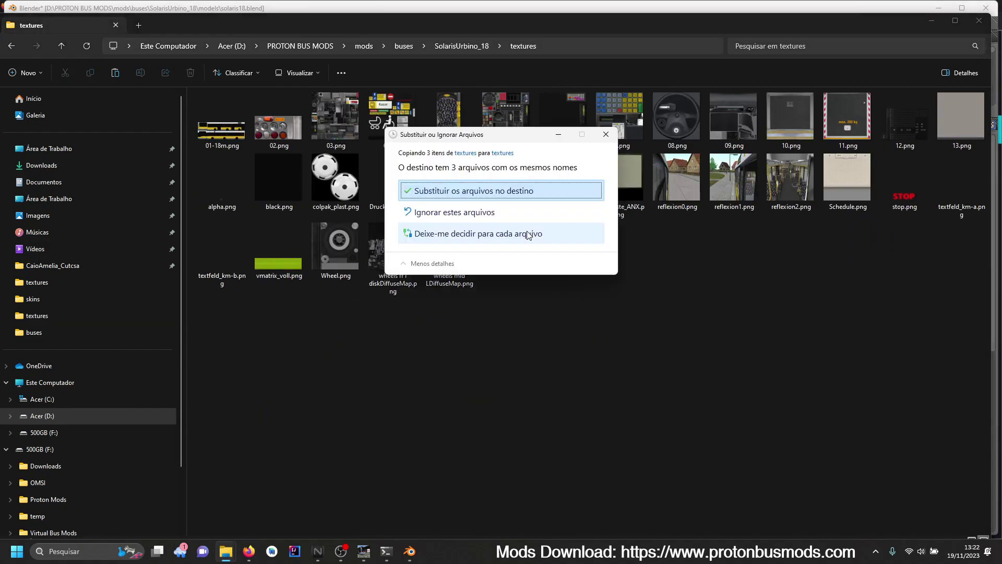
click(499, 189)
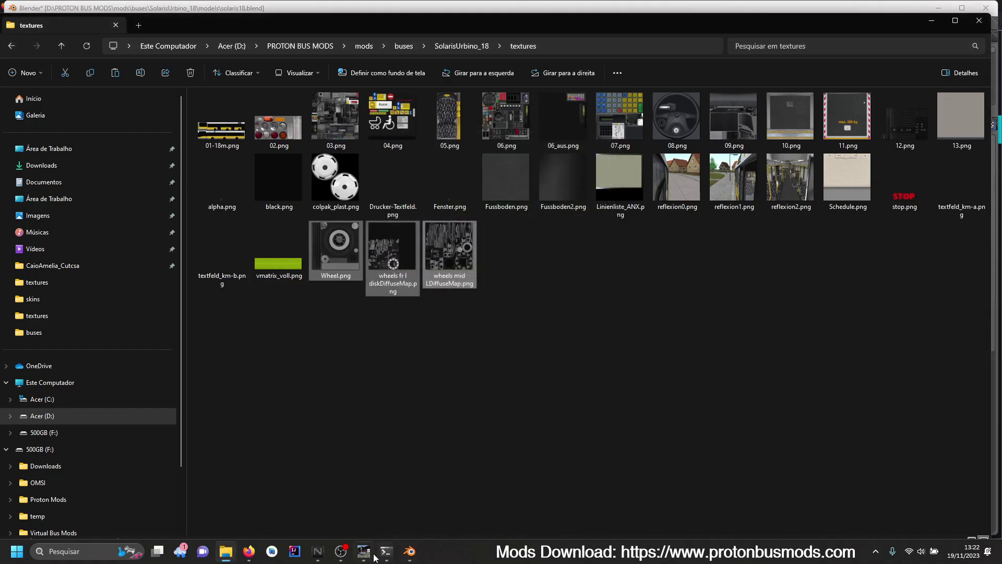
- Close the game, relaunch Proton Bus Simulator.exe from the PBSU V307 folder in Proton on drive D, and continue the saved game
click(364, 551)
key(alt+Tab)
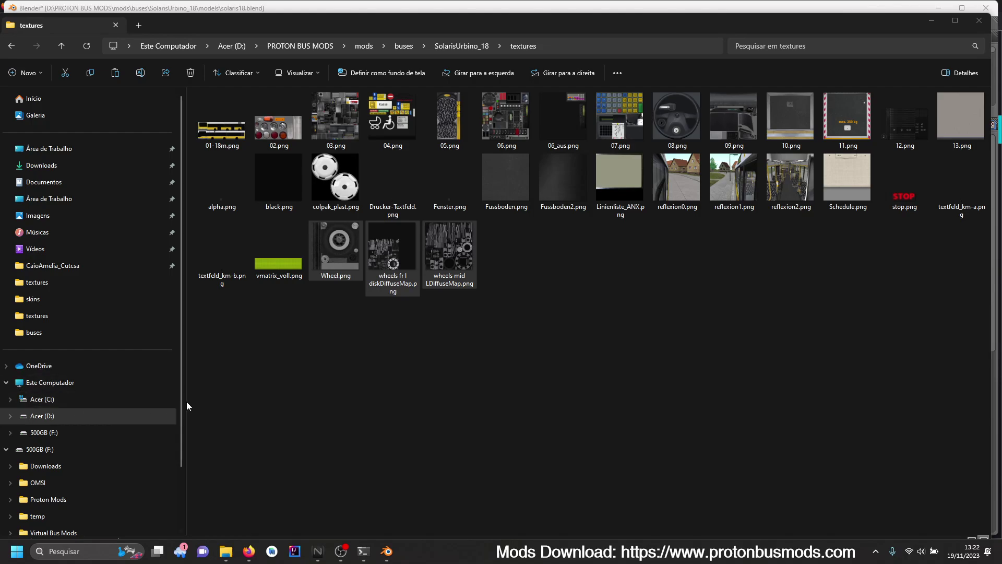
key(super+e)
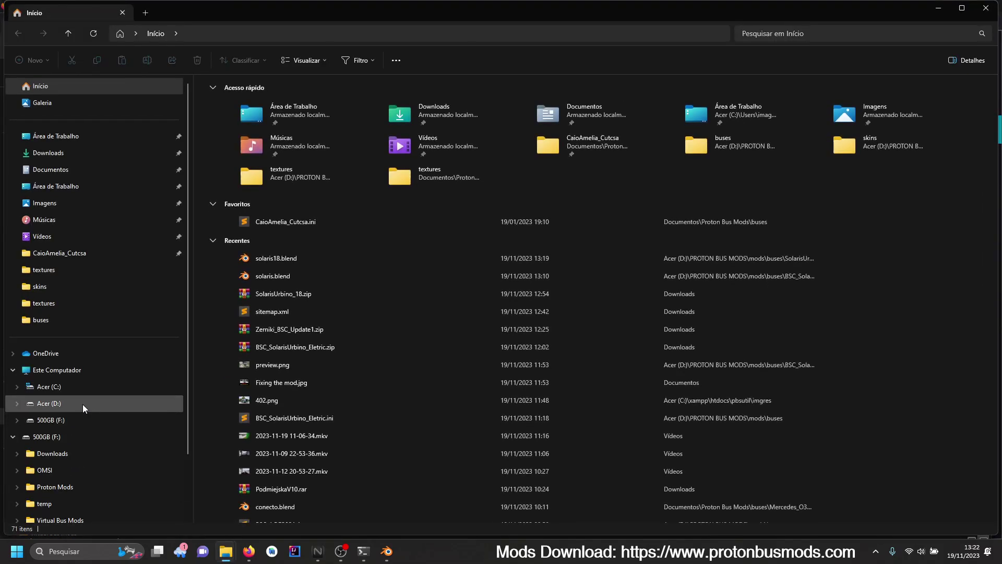
click(83, 404)
scroll(270, 393, down, 15)
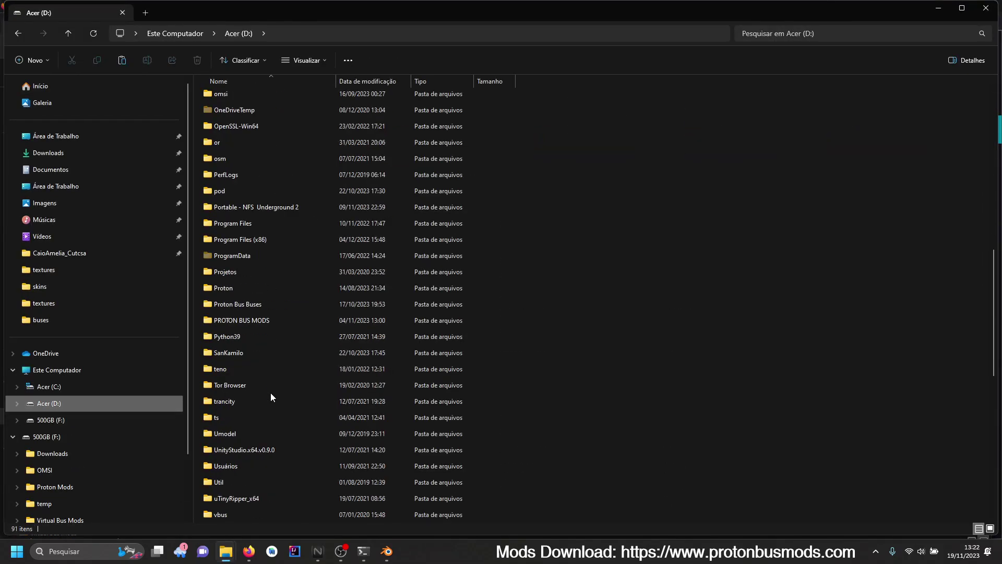
double_click(250, 289)
double_click(242, 163)
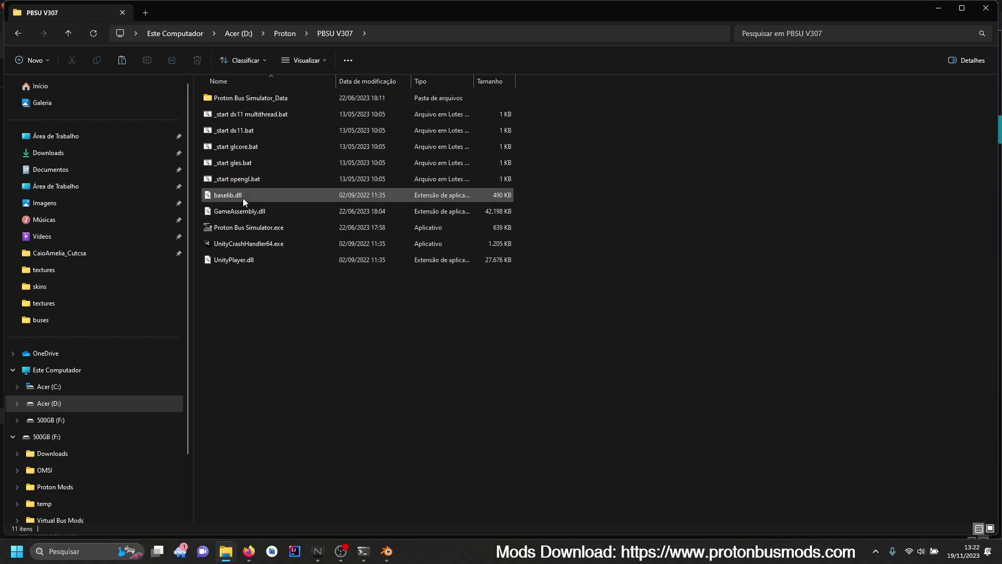
double_click(245, 228)
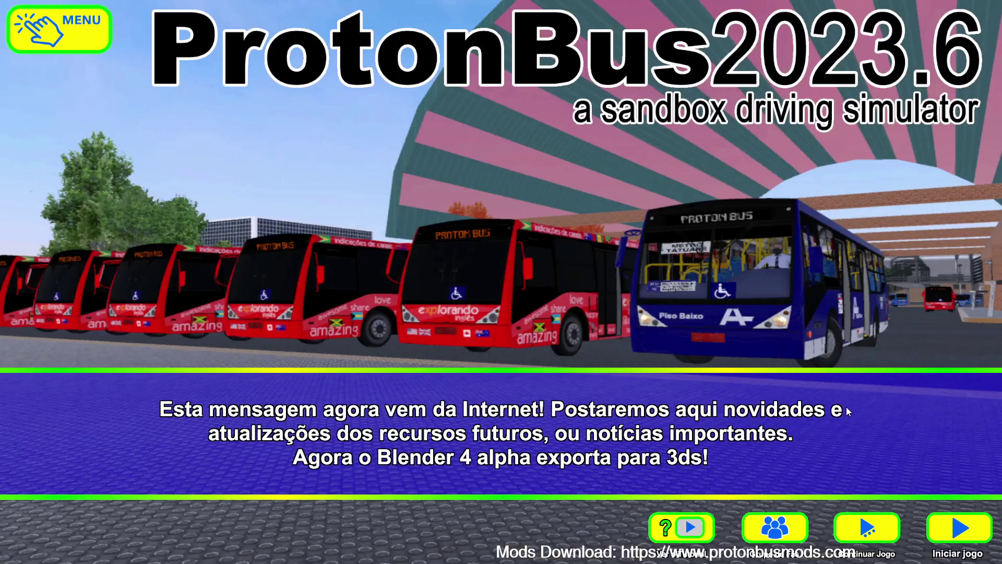
click(871, 526)
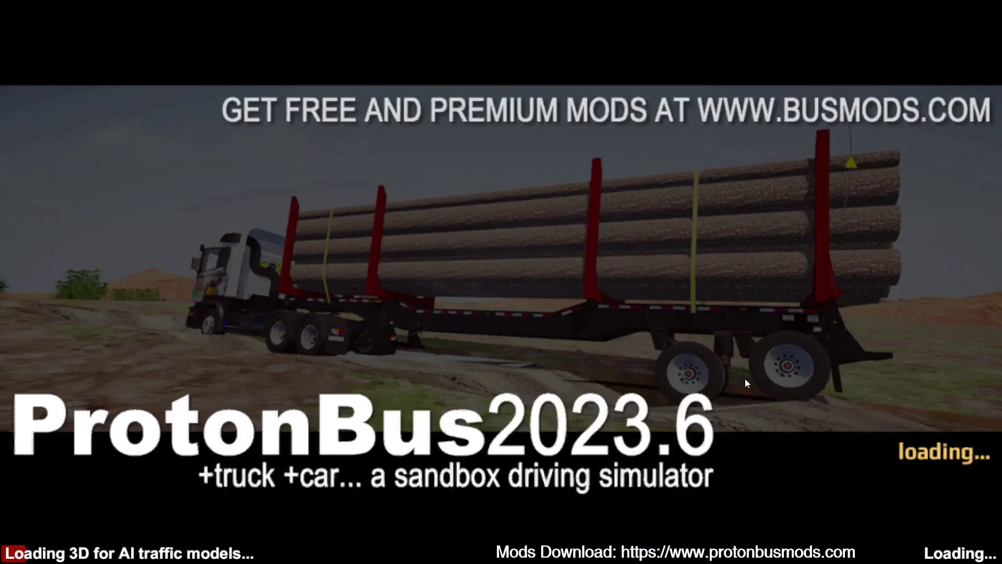
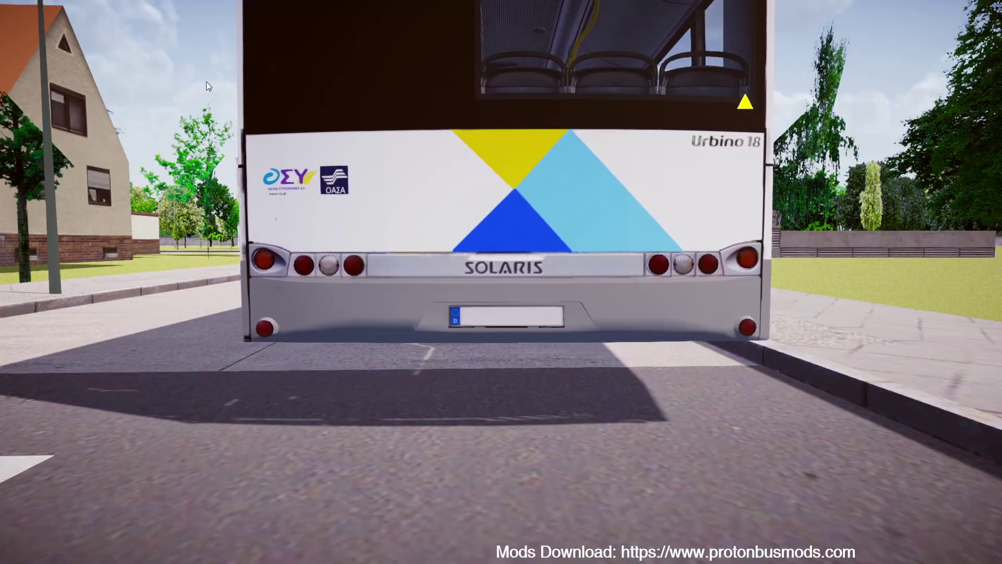
- Examine the bus's white wheels from the side in the game
drag(475, 209, 637, 299)
scroll(584, 280, up, 5)
scroll(584, 280, down, 2)
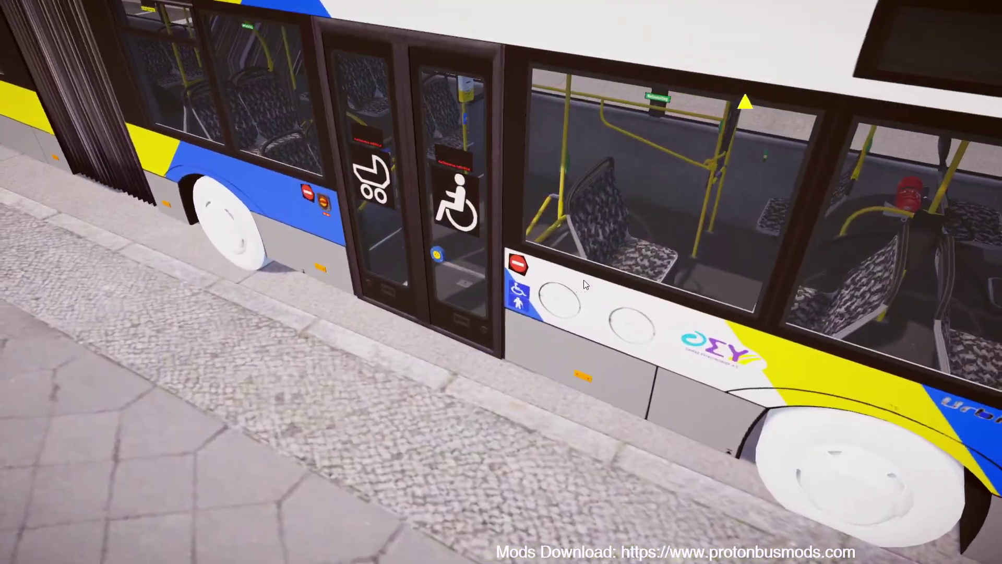
key(Caps_Lock)
key(alt+Tab)
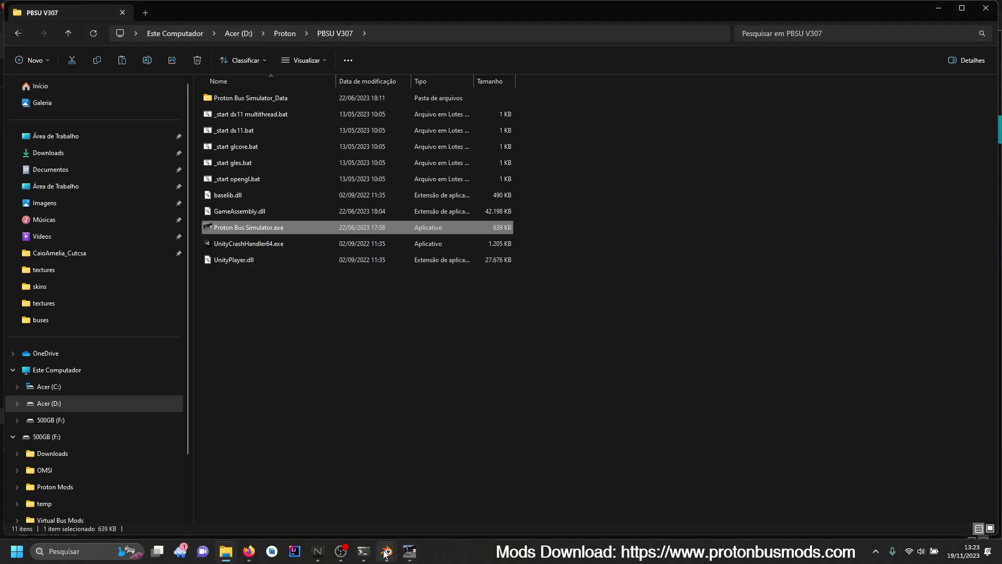
- Switch to the solaris18.blend window in Blender and check the mesh and texture of the tyre beside the articulation
mouse_move(387, 551)
click(366, 491)
scroll(457, 390, up, 3)
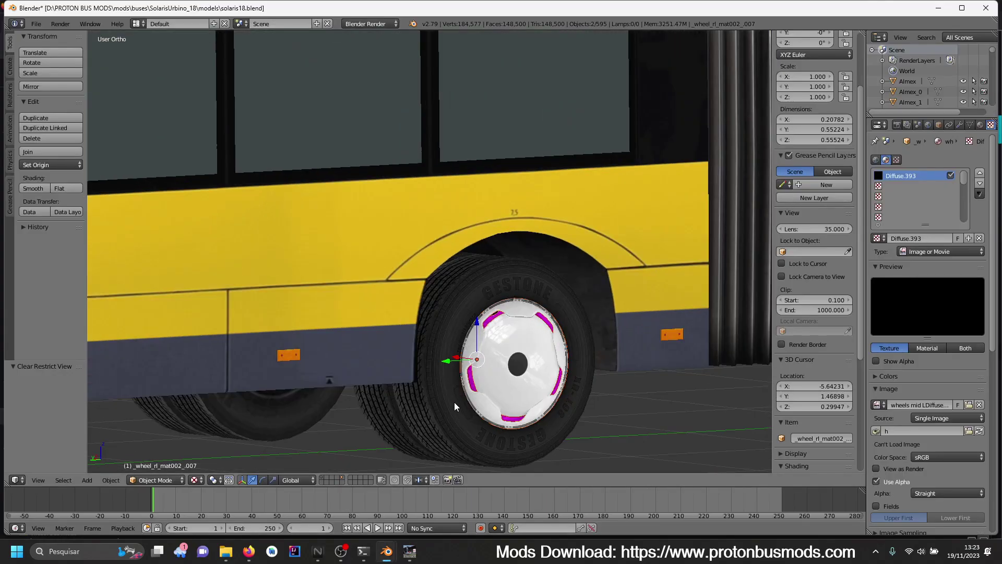
right_click(452, 410)
key(Tab)
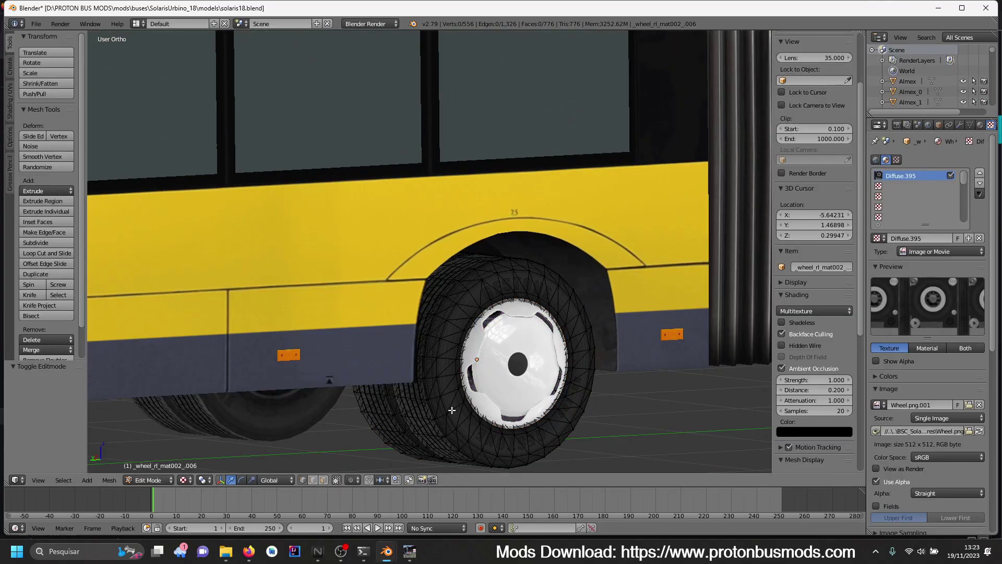
key(Tab)
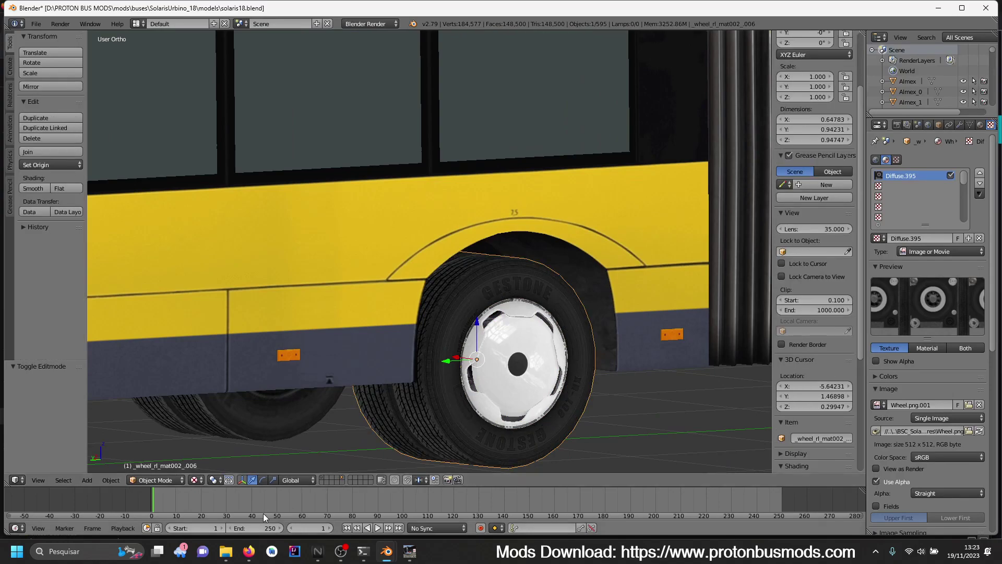
- Switch to the PBSU V307 File Explorer window, go back through its folders and close it
mouse_move(219, 553)
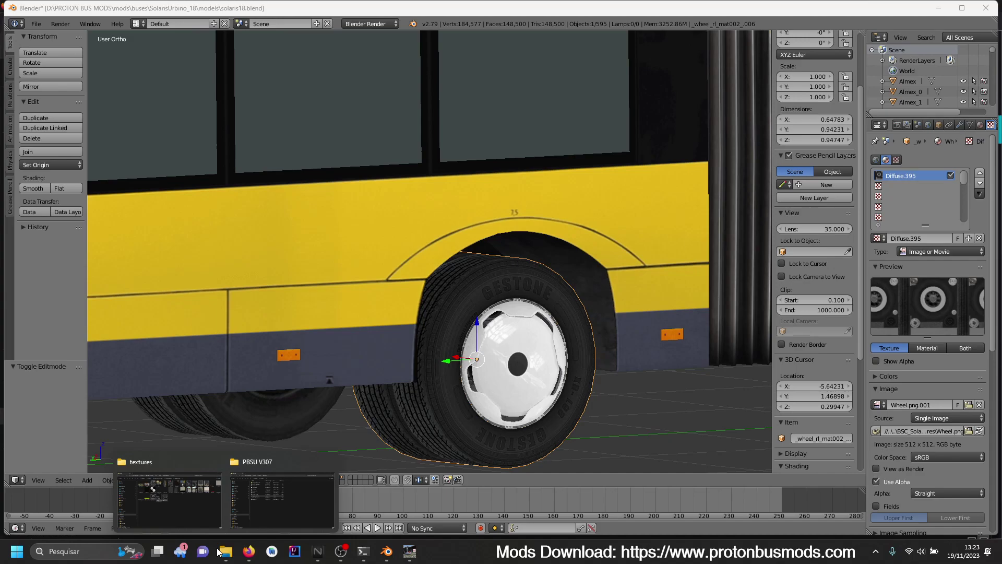
click(277, 491)
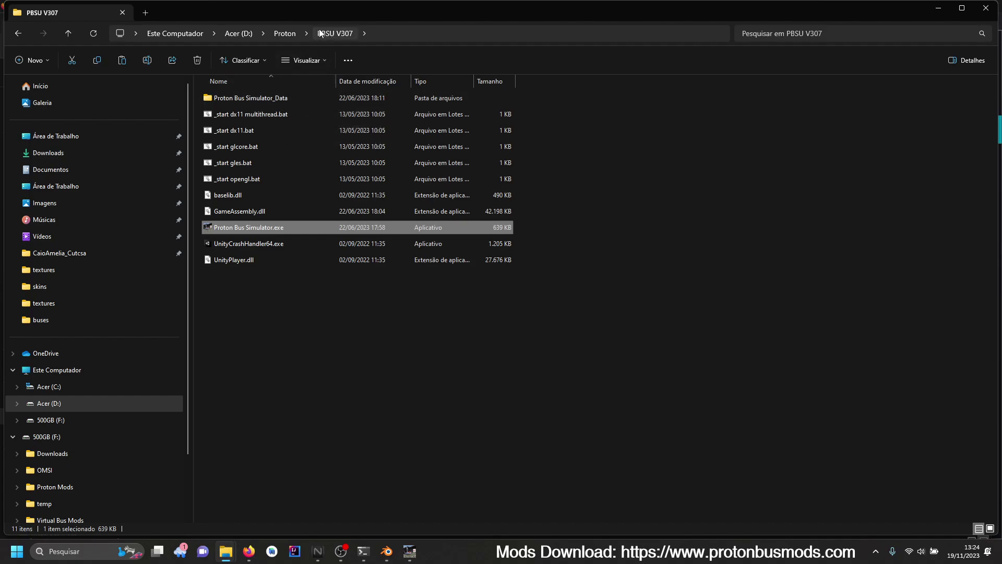
click(18, 35)
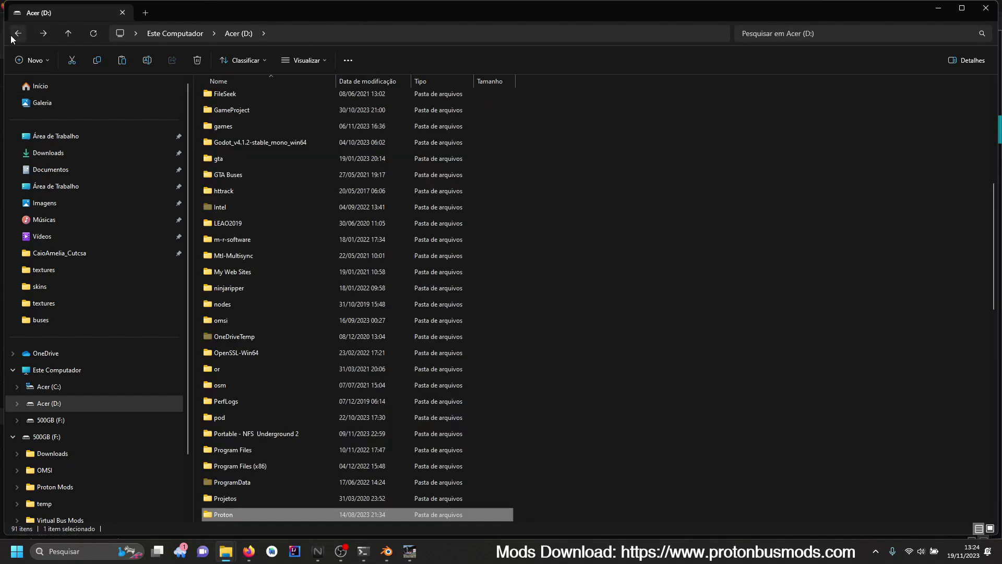
click(12, 37)
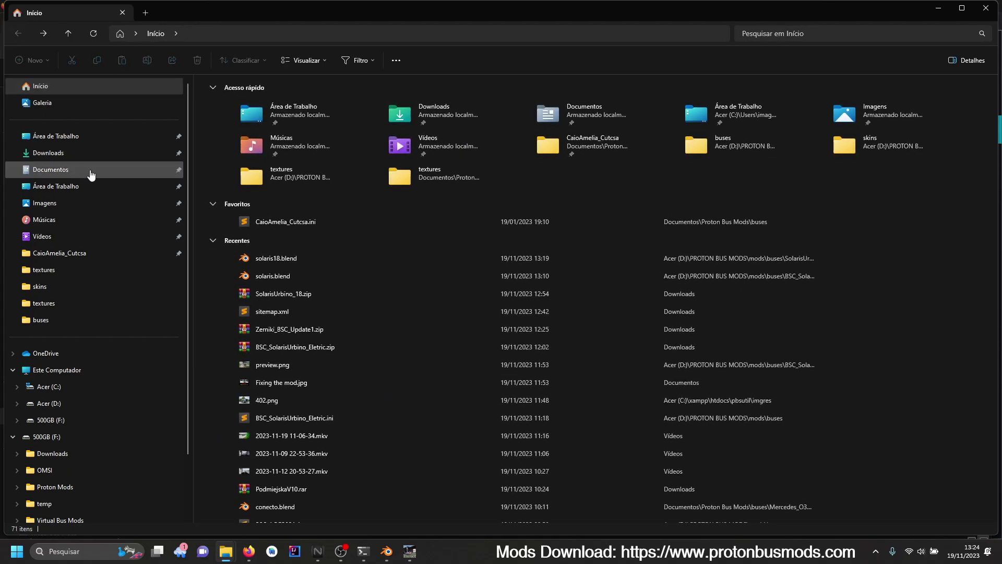
click(986, 8)
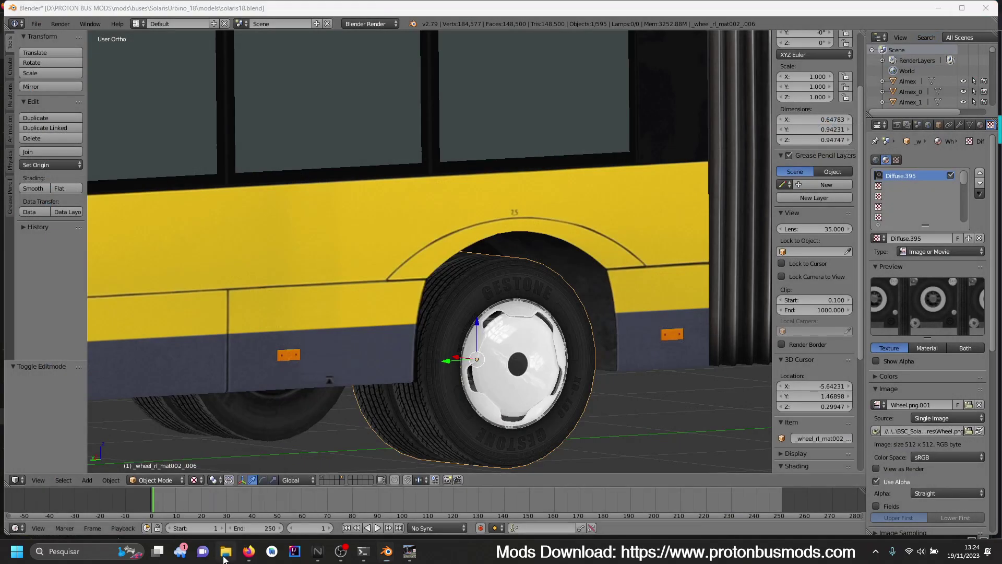
- Go to the mod's buses folder in File Explorer and open BSC_SolarisUrbino_Eletric.ini in Sublime Text
click(225, 553)
click(436, 48)
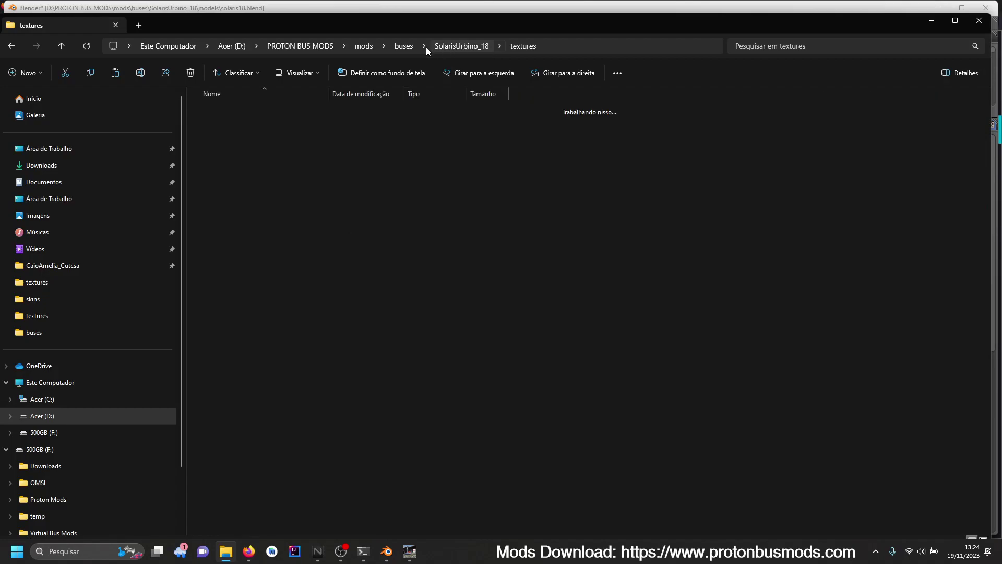
click(404, 47)
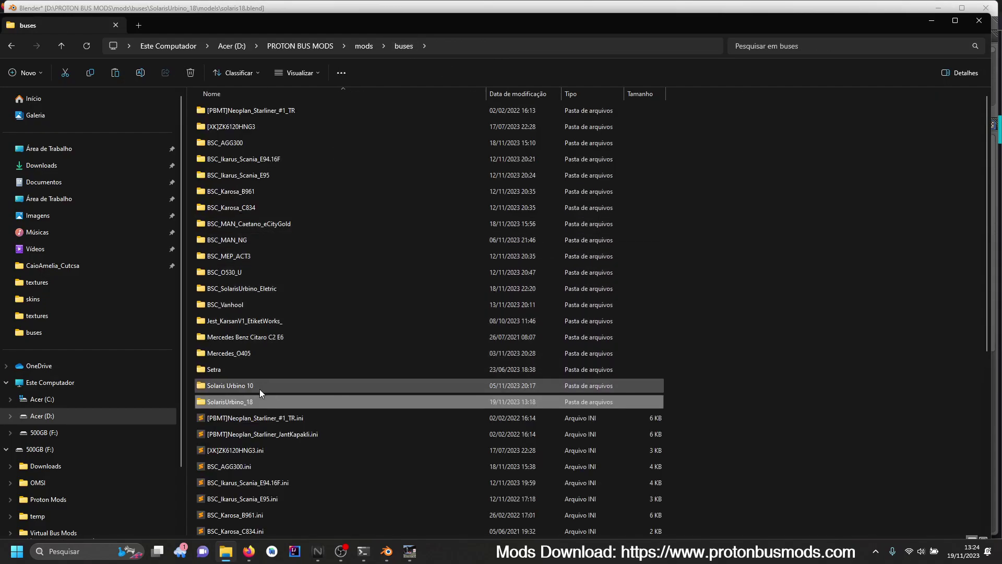
double_click(258, 288)
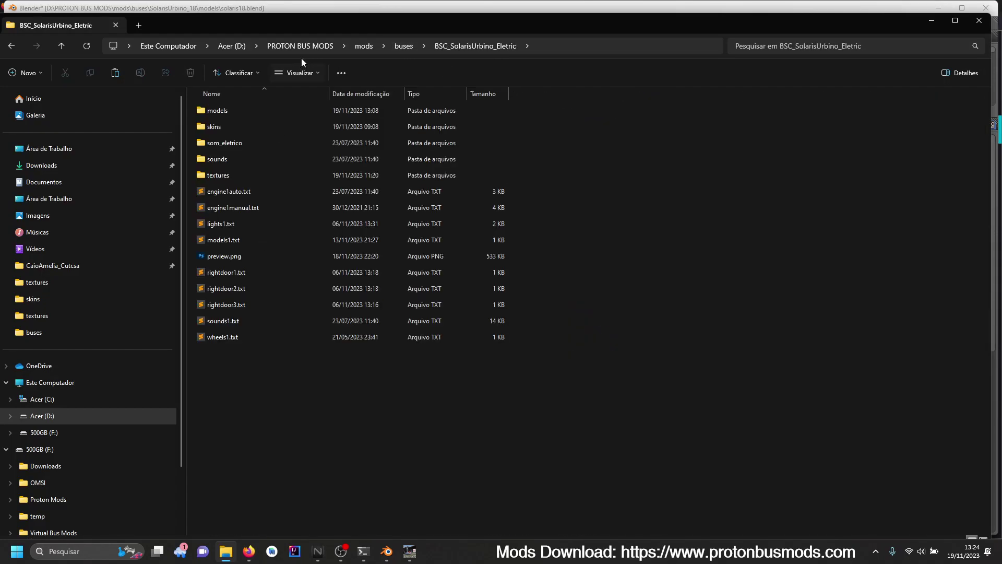
click(403, 46)
click(358, 285)
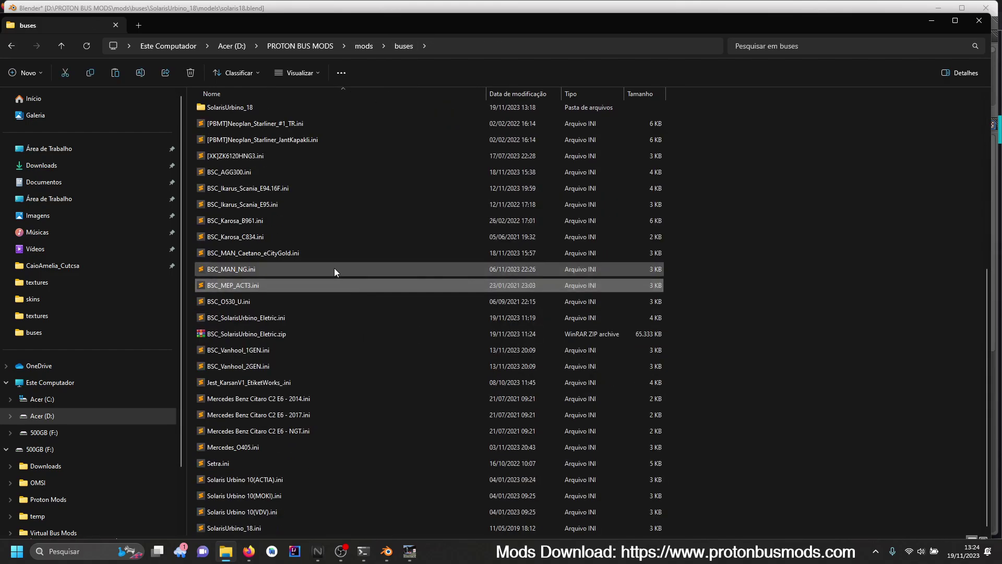
double_click(289, 317)
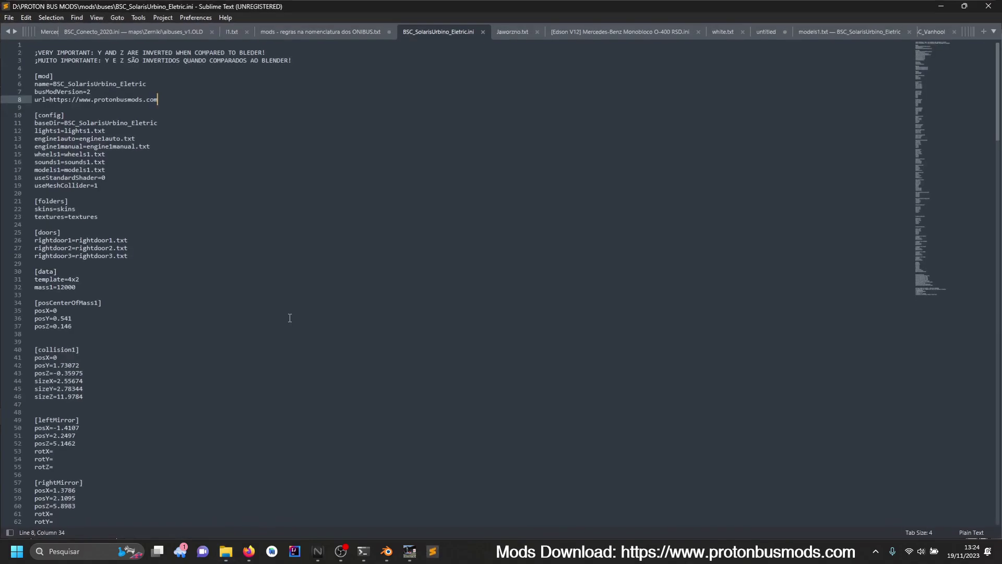
- Copy the reflection sections ref001 to ref005 and the mat002 tyre section from BSC_SolarisUrbino_Eletric.ini, then close the editor
scroll(290, 317, down, 20)
scroll(291, 317, down, 7)
drag(121, 366, 34, 146)
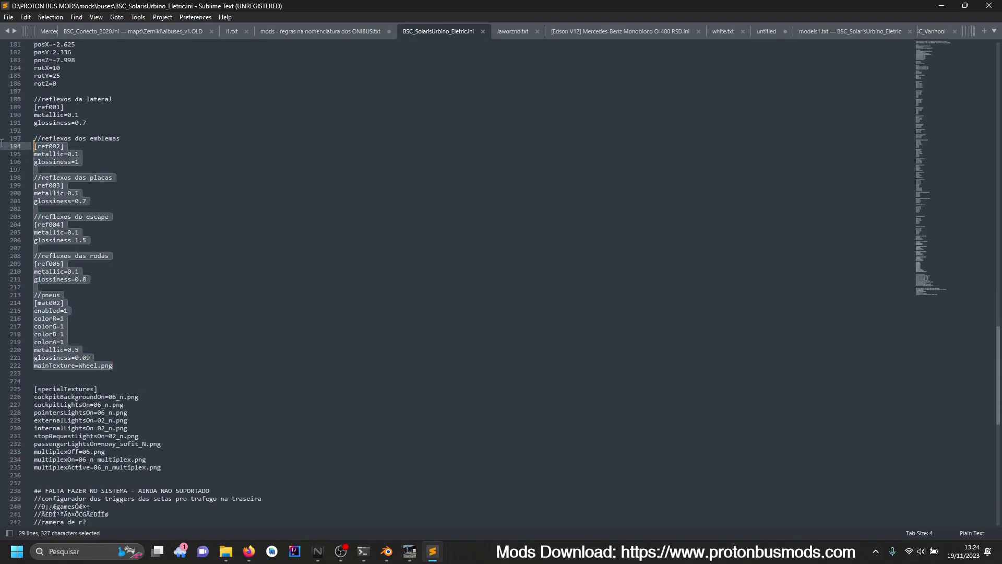
scroll(38, 152, up, 3)
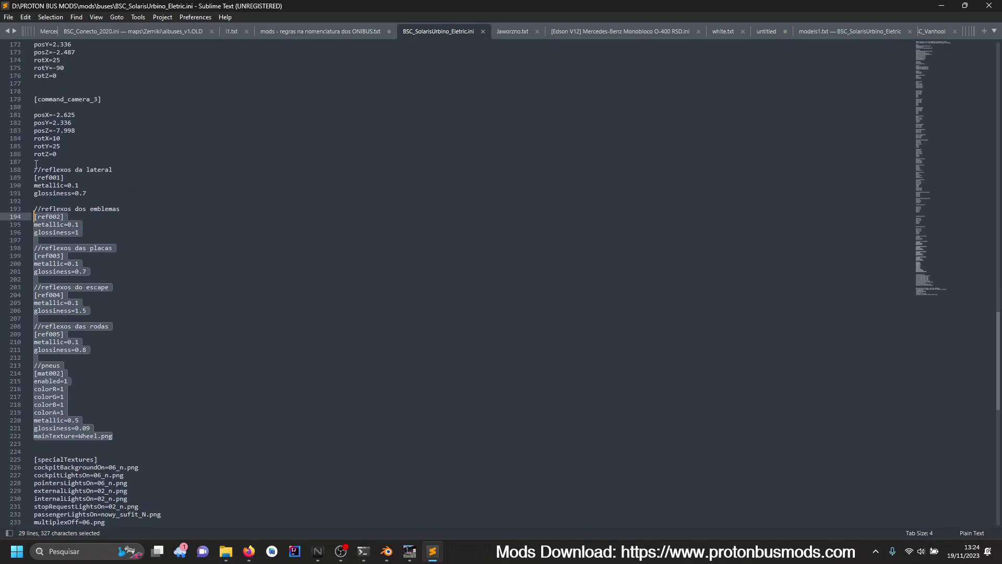
shift+click(32, 161)
key(ctrl+c)
click(988, 5)
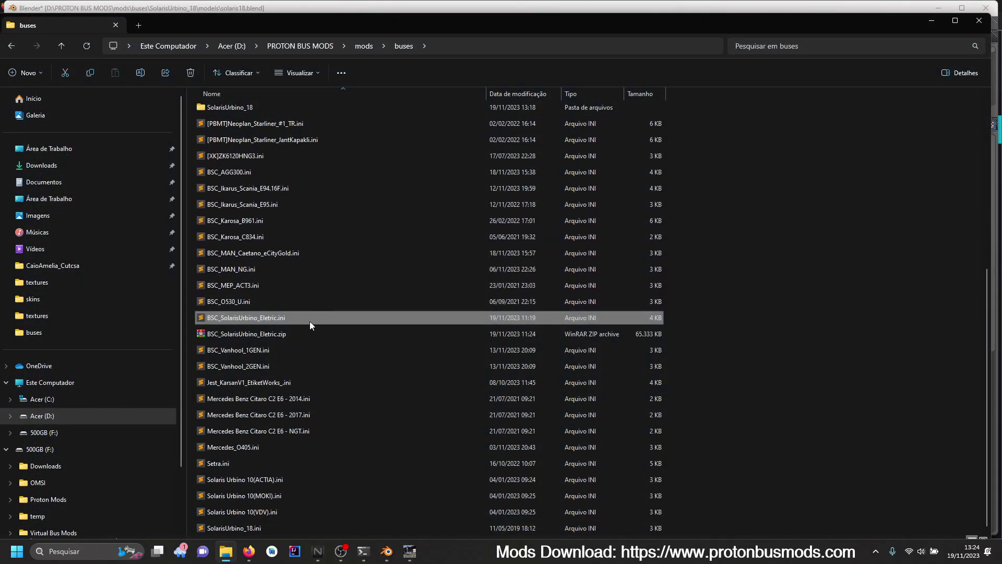
- Open SolarisUrbino_18.ini, paste the copied reflection and tyre sections below the specialTextures block, and save the file
double_click(271, 525)
scroll(193, 332, down, 20)
scroll(193, 332, down, 17)
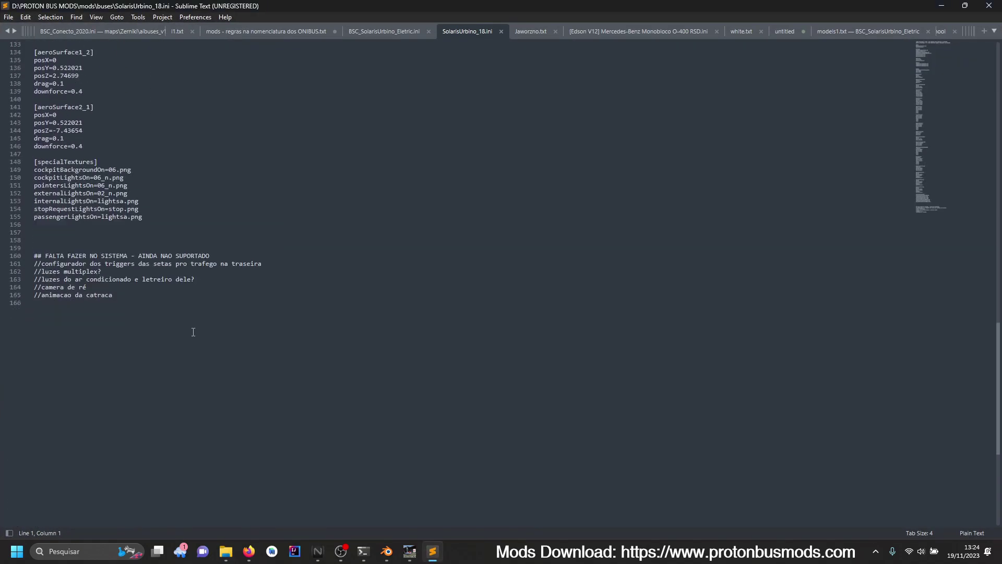
drag(35, 232, 34, 237)
click(62, 232)
key(ctrl+v)
key(ctrl+s)
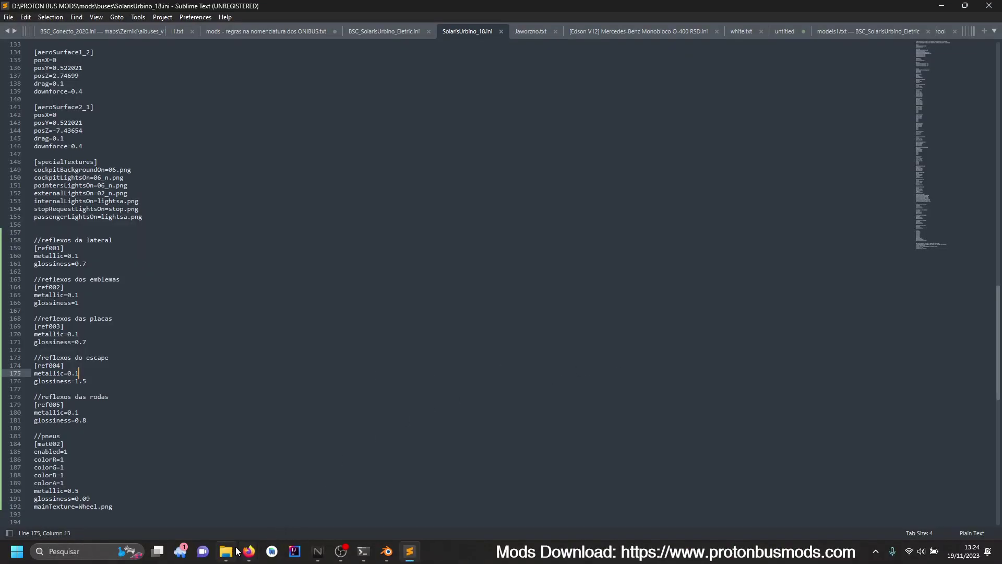
- Open drive D in a new File Explorer window
click(226, 551)
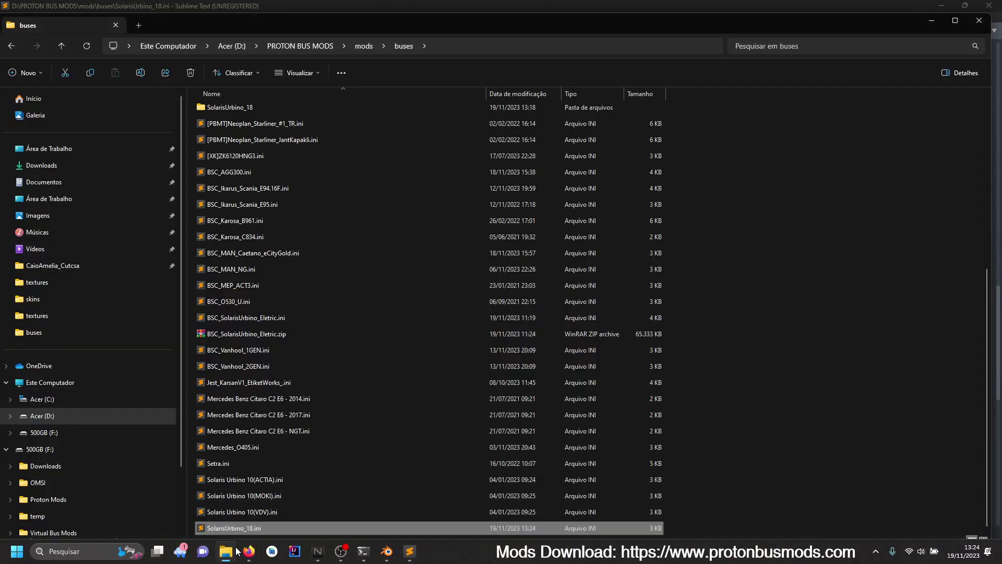
key(super+e)
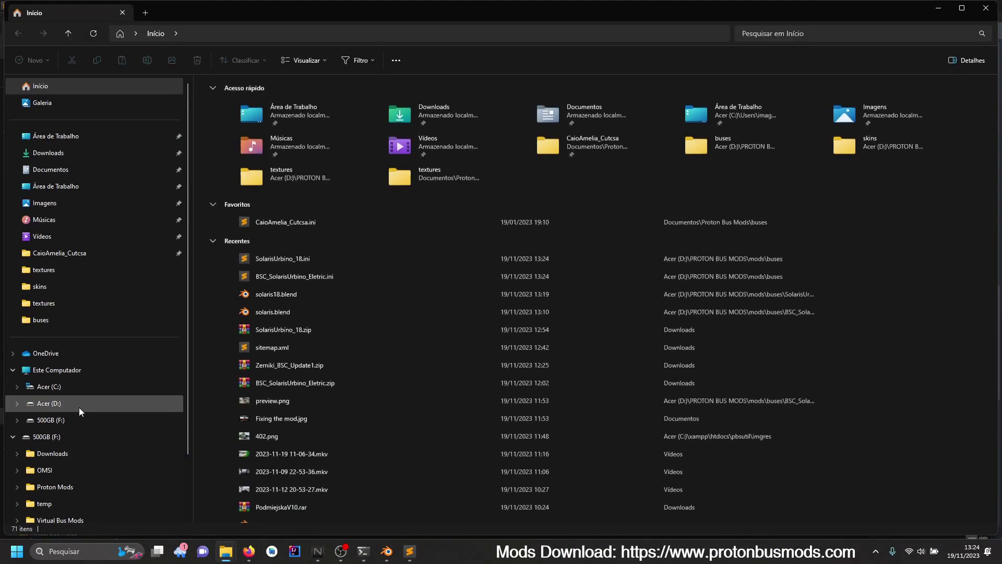
click(80, 407)
- Switch back to solaris18.blend in Blender, hide the hubcap beside the articulation and select the magenta rim behind it
mouse_move(387, 551)
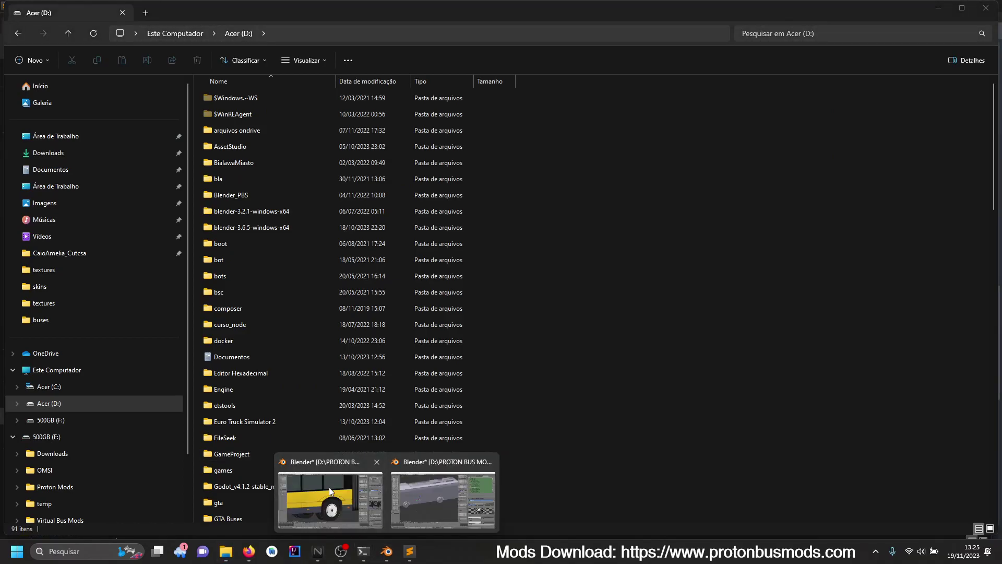
click(329, 490)
key(a)
right_click(525, 389)
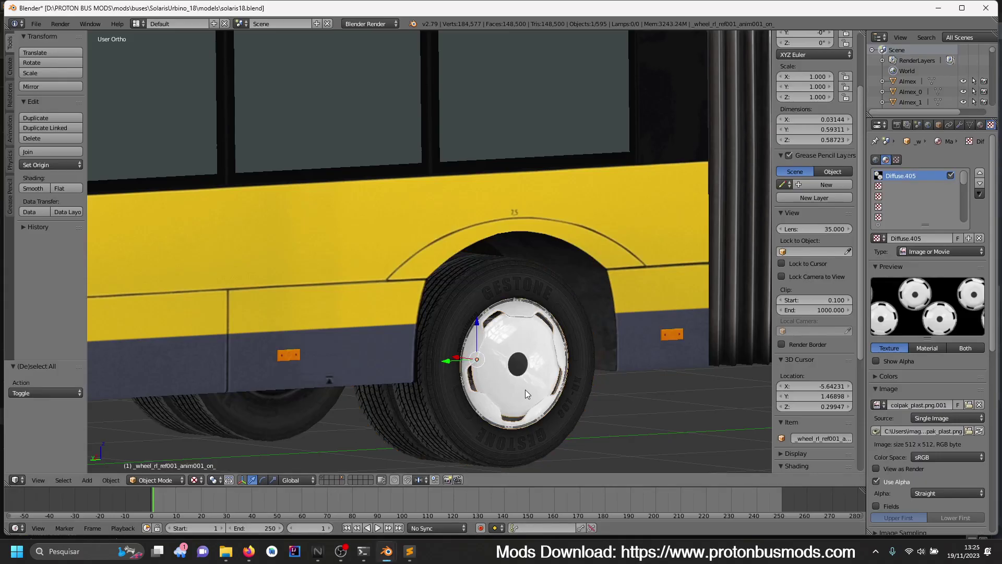
key(h)
right_click(543, 378)
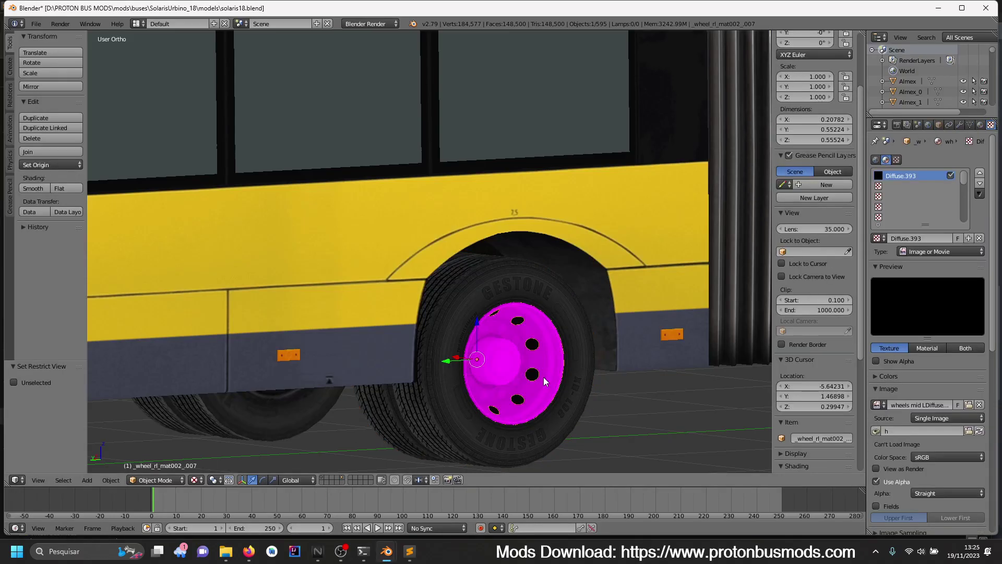
key(Tab)
key(Tab)
- Save solaris18.blend and reload it from the recent files
click(37, 23)
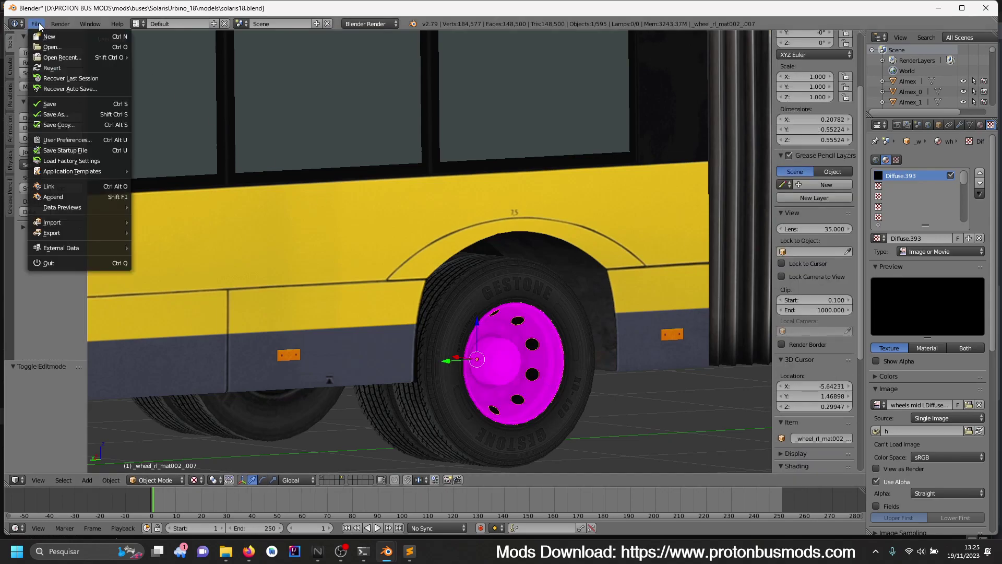
click(50, 104)
click(36, 23)
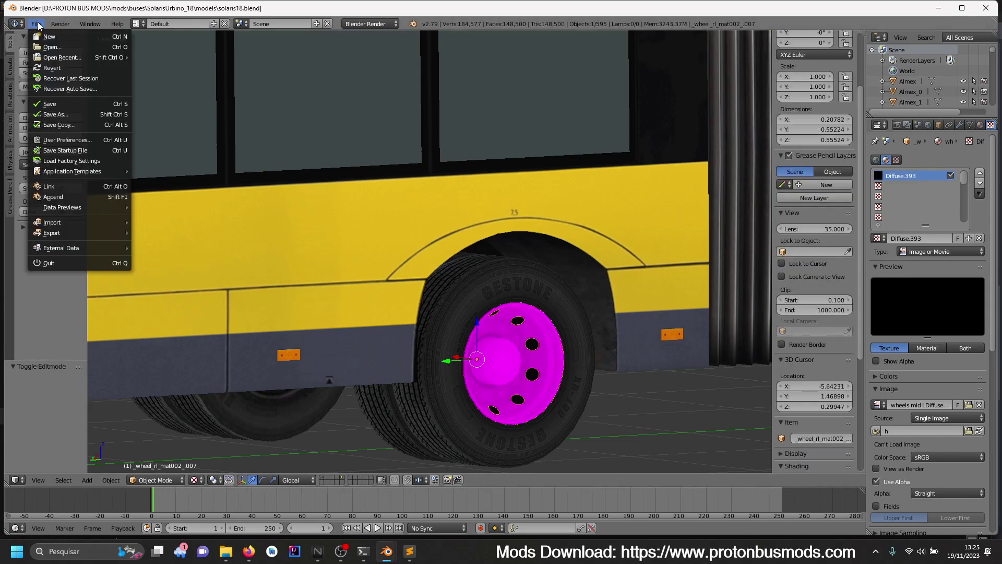
mouse_move(62, 57)
click(147, 56)
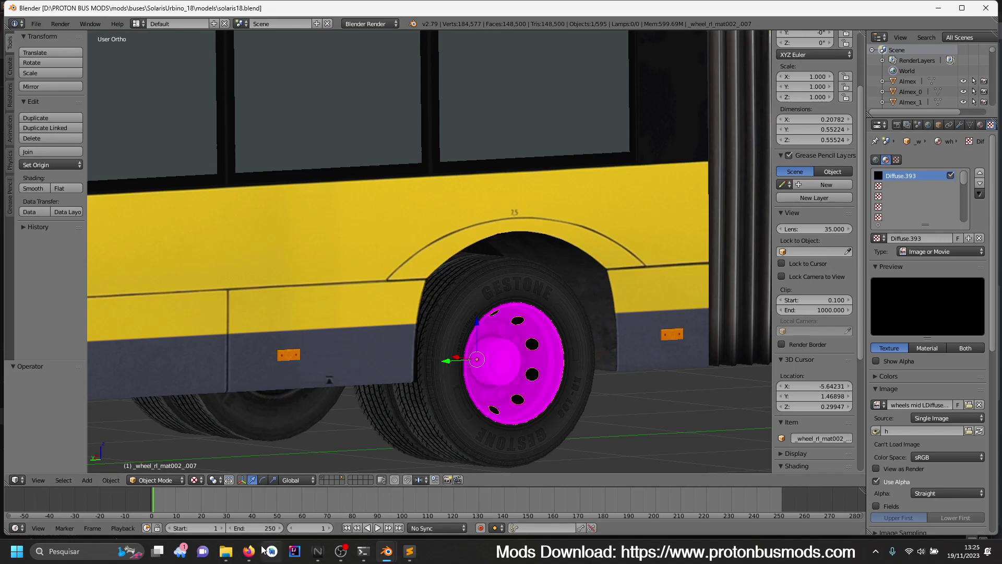
click(410, 552)
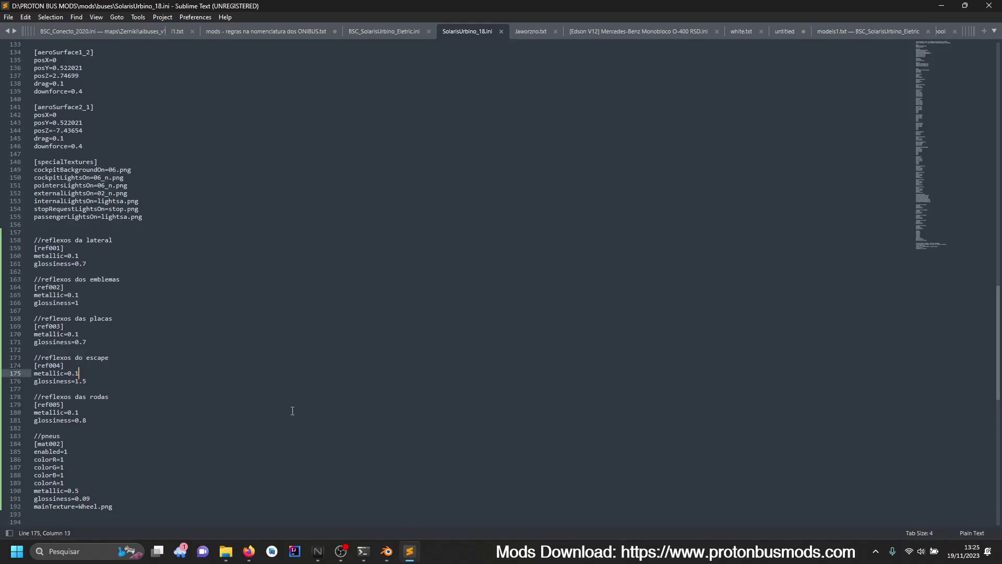
key(alt+Tab)
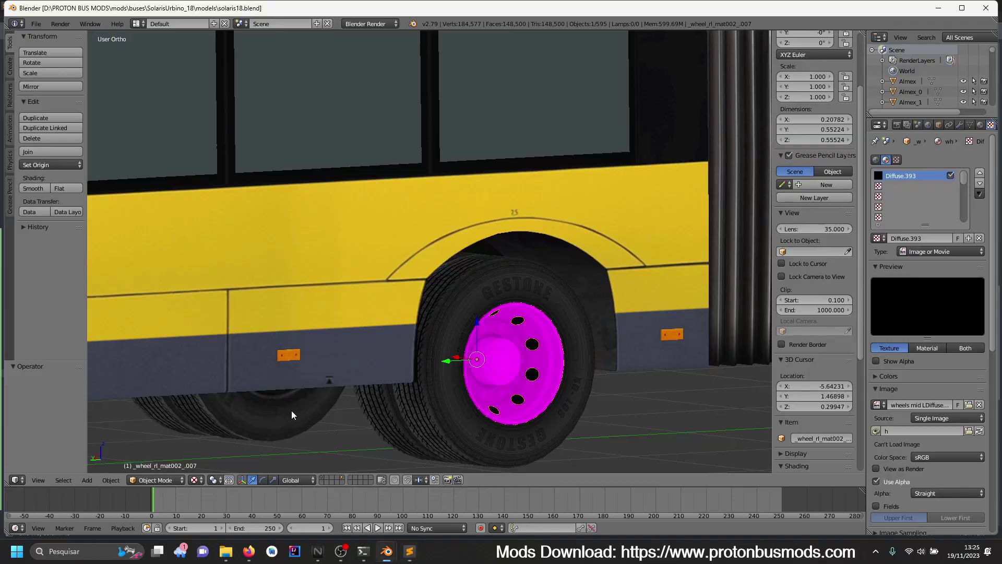
- Compare the overlapping rims of the wheel beside the articulation by hiding them in turn, and bring the magenta one back
key(Tab)
key(Tab)
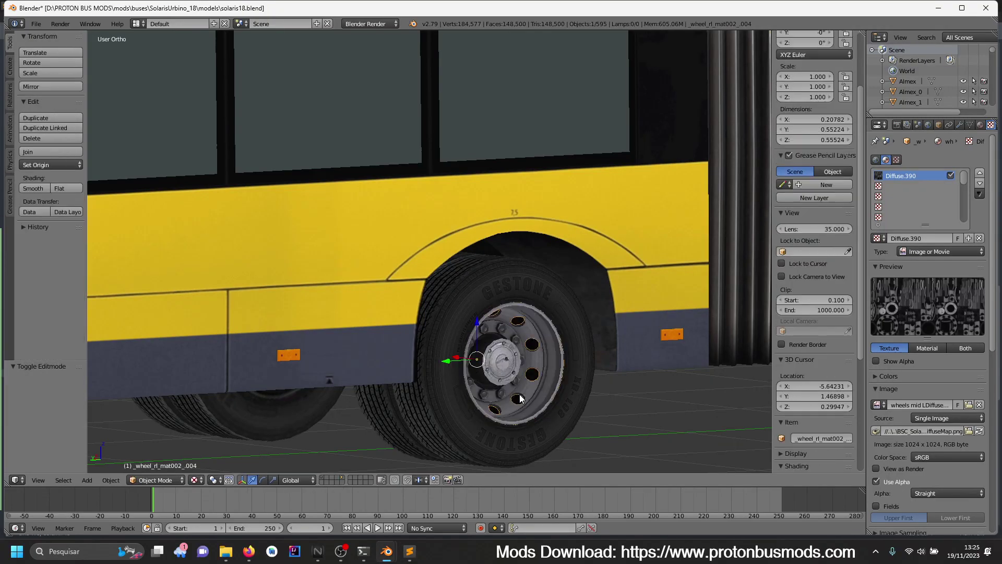
key(Tab)
key(Tab)
key(h)
right_click(536, 393)
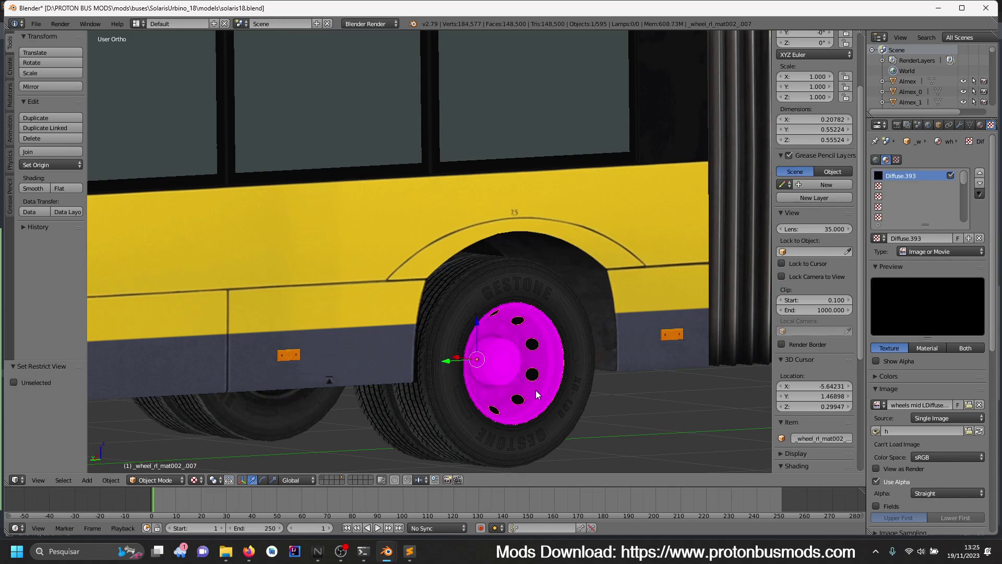
key(h)
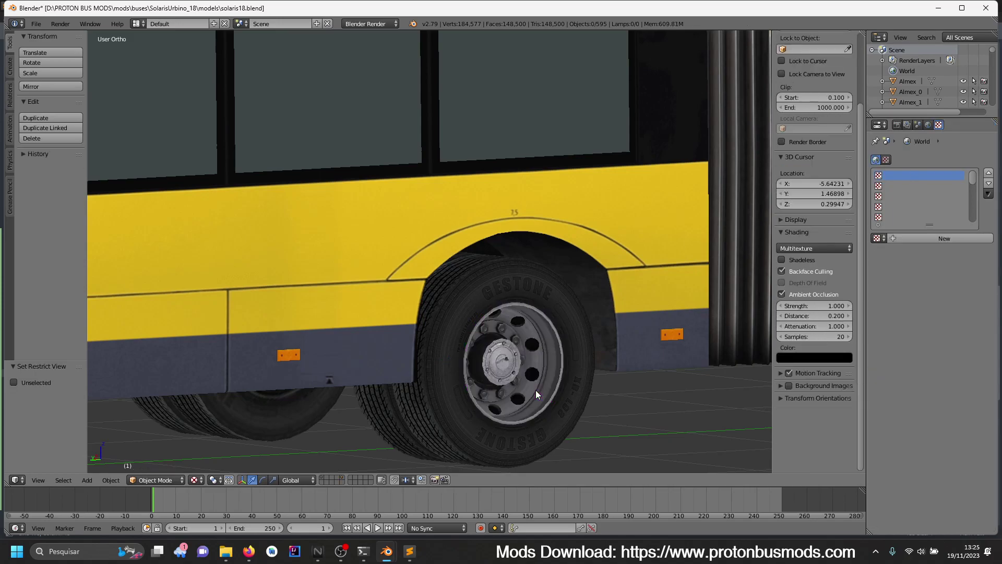
key(alt+h)
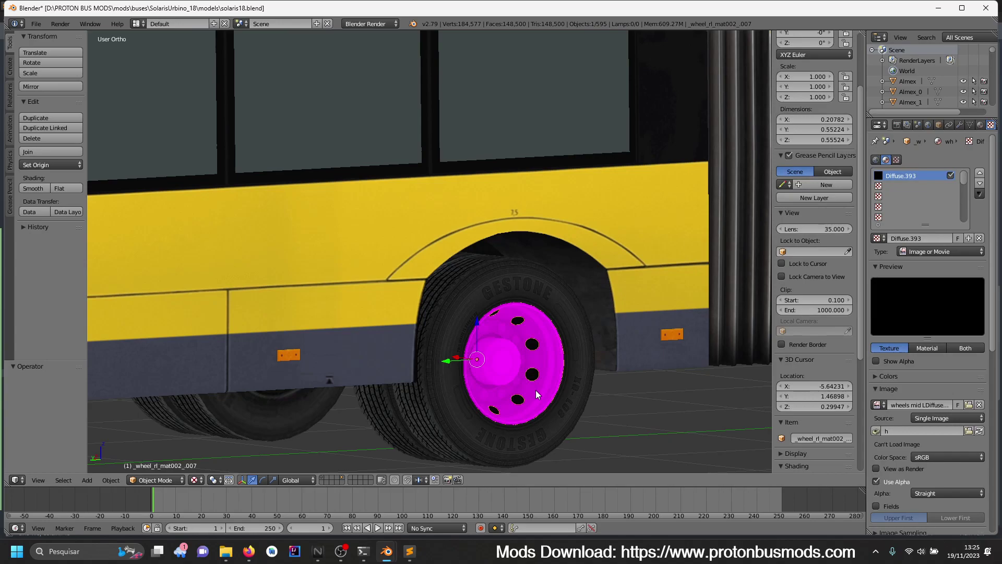
- Isolate the magenta duplicate rim, return to the full view and delete that rim
key(KP_Divide)
key(KP_Divide)
key(x)
click(535, 390)
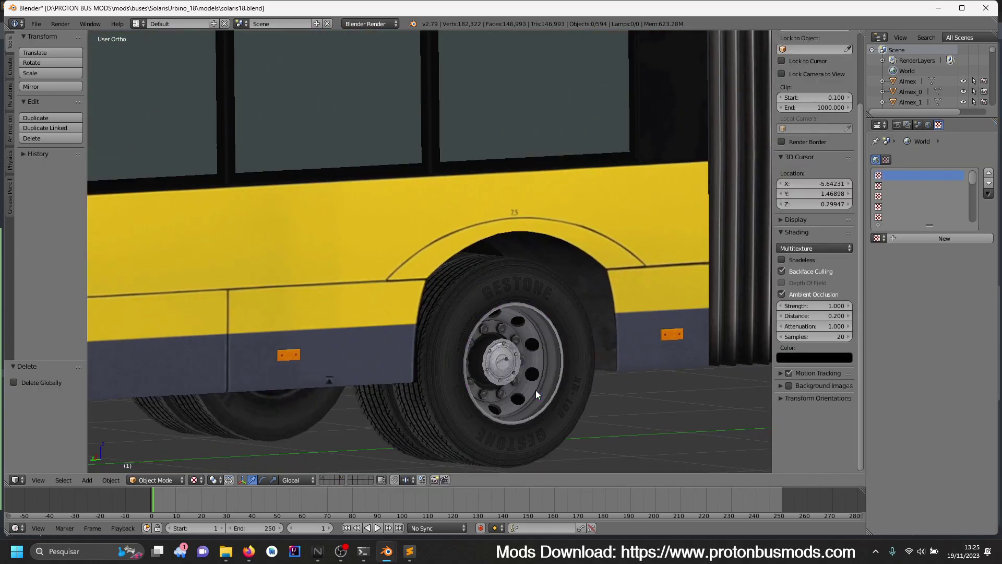
- Check for a further rim behind the one beside the articulation, and rename the remaining rim _wheel_rl_ref005_
key(h)
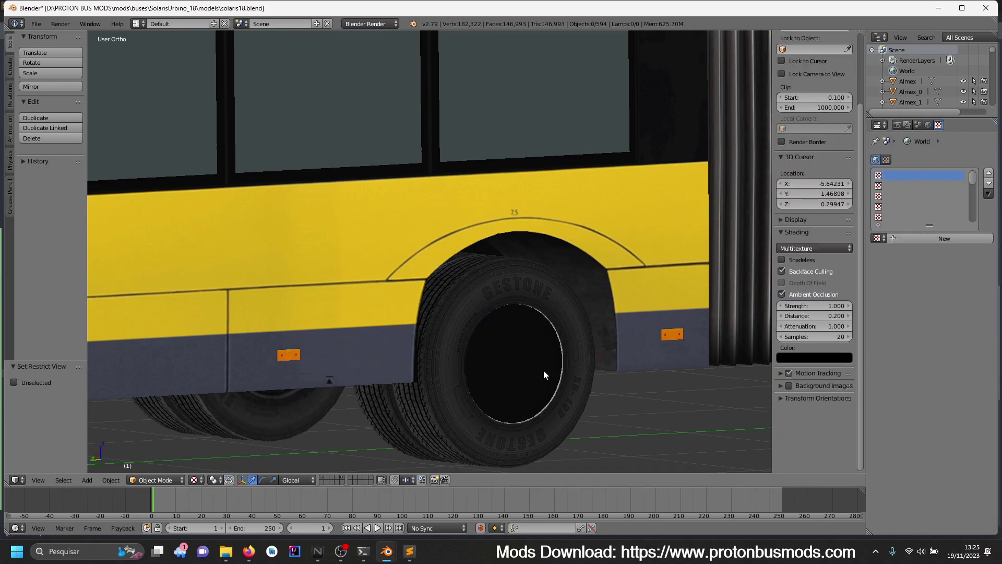
key(ctrl+z)
click(834, 438)
key(End)
key(BackSpace)
key(BackSpace)
key(BackSpace)
key(BackSpace)
key(BackSpace)
key(BackSpace)
key(BackSpace)
key(BackSpace)
key(BackSpace)
key(BackSpace)
key(BackSpace)
key(BackSpace)
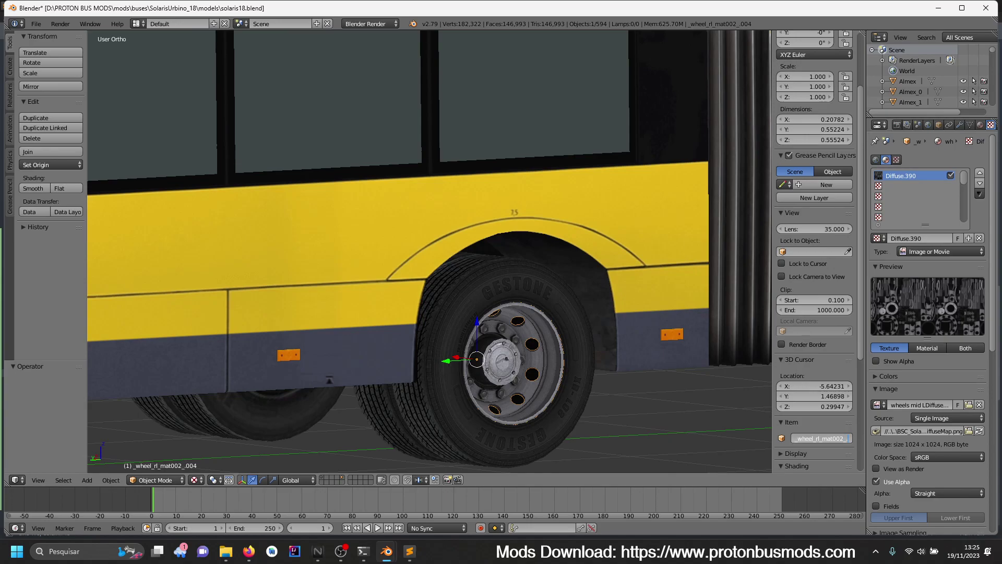
text(_R)
key(Caps_Lock)
key(BackSpace)
text(ref005)
key(Return)
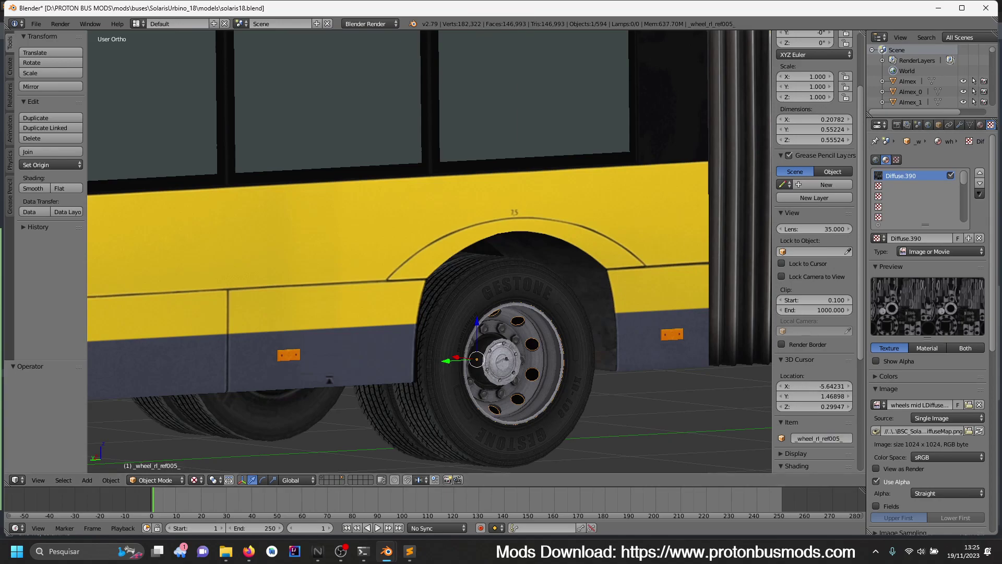
- Unhide all hidden parts of the bus
middle_drag(441, 240, 600, 284)
scroll(633, 295, down, 1)
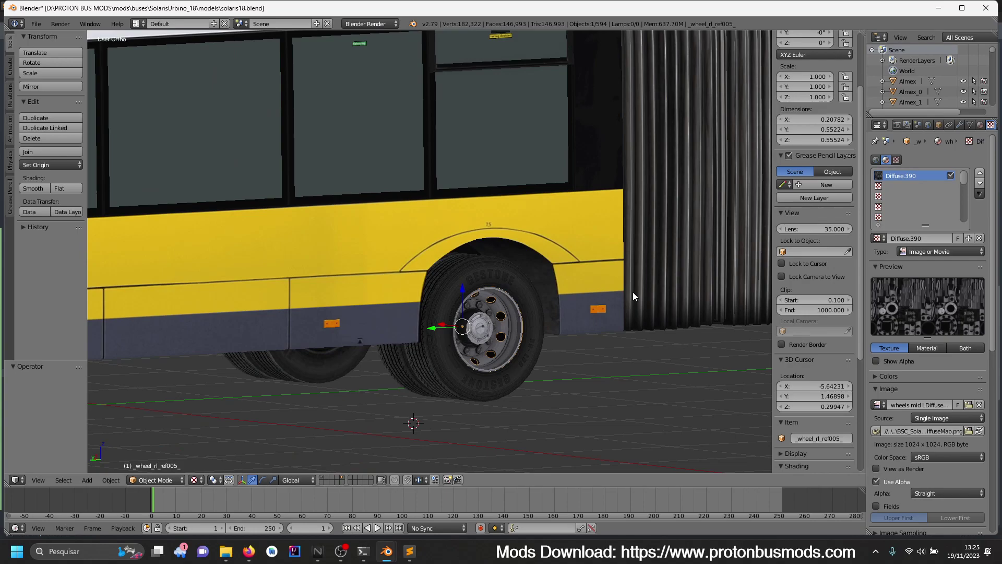
key(alt+h)
- Hide the hubcap and the black disc of the left rear wheel and delete the magenta duplicate rim
shift+middle_drag(652, 278, 639, 278)
shift+middle_drag(602, 275, 323, 282)
shift+middle_drag(577, 255, 376, 251)
scroll(522, 290, up, 2)
shift+middle_drag(583, 277, 426, 277)
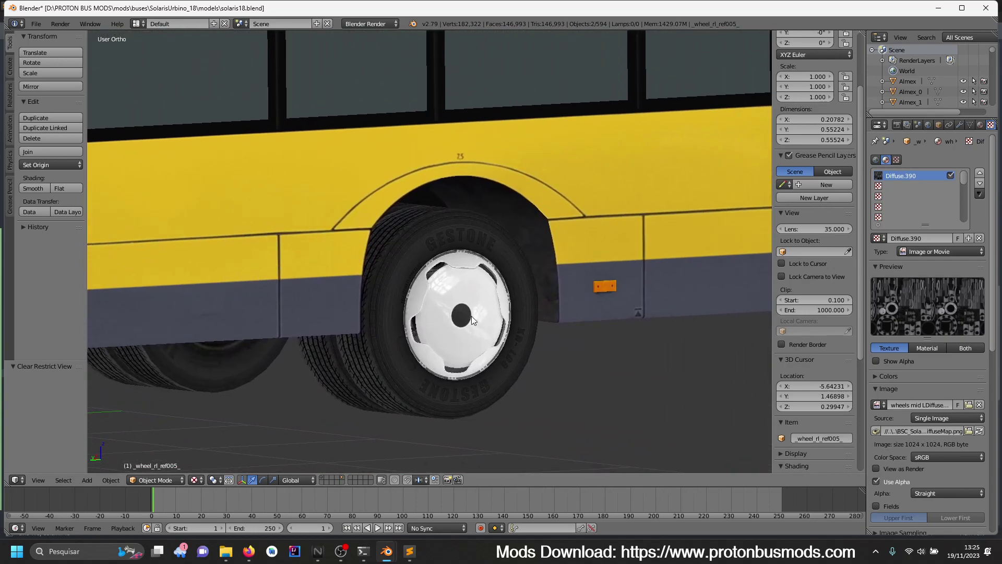
scroll(473, 324, up, 1)
right_click(476, 334)
key(h)
right_click(487, 338)
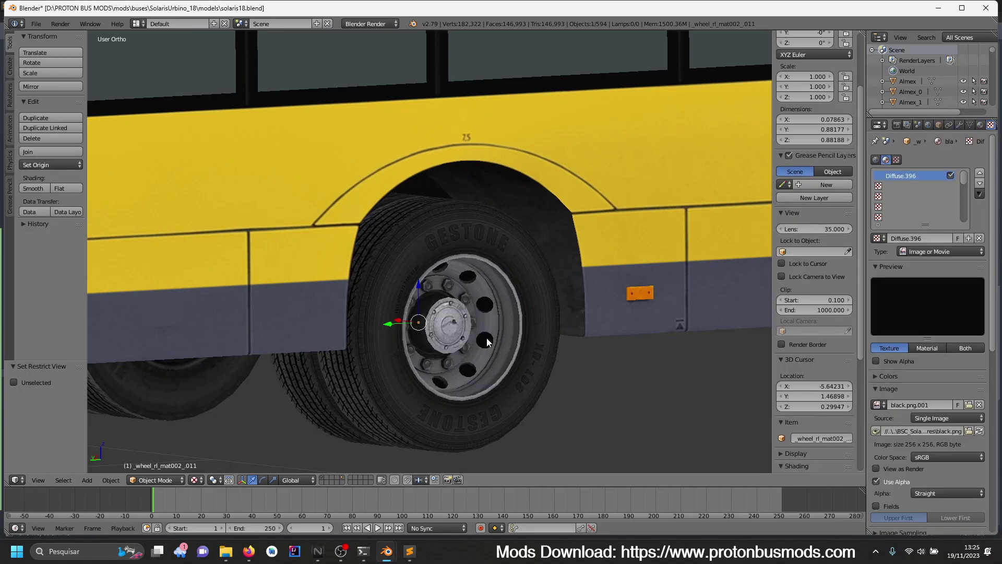
key(h)
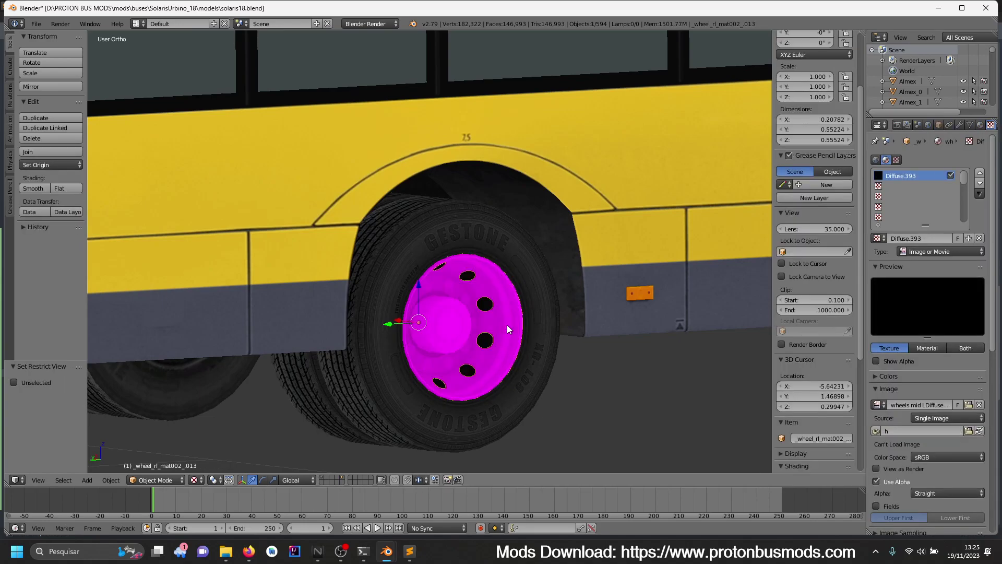
key(Delete)
- Rename the remaining rim of the left rear wheel with the suffix ref005_ in place of its mat002_ ending
right_click(509, 328)
click(822, 438)
key(End)
key(BackSpace)
key(BackSpace)
key(BackSpace)
key(BackSpace)
key(BackSpace)
key(BackSpace)
key(BackSpace)
key(BackSpace)
key(BackSpace)
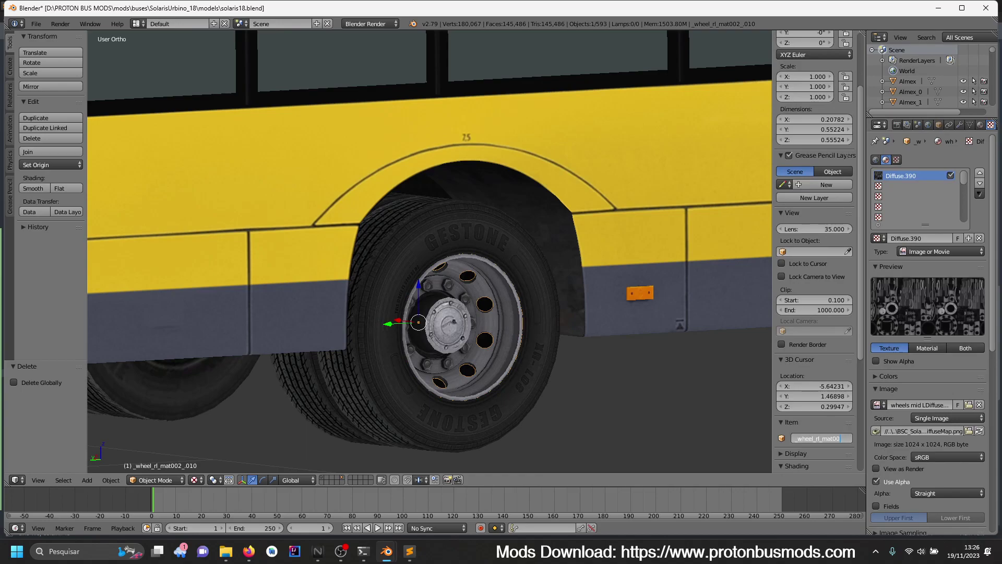
text(ref005_)
key(Return)
- Hide the hubcap of the right rear wheel and check for a duplicate by hiding the rim briefly and bringing it back
scroll(535, 351, down, 4)
middle_drag(623, 293, 475, 280)
scroll(482, 308, up, 6)
right_click(483, 309)
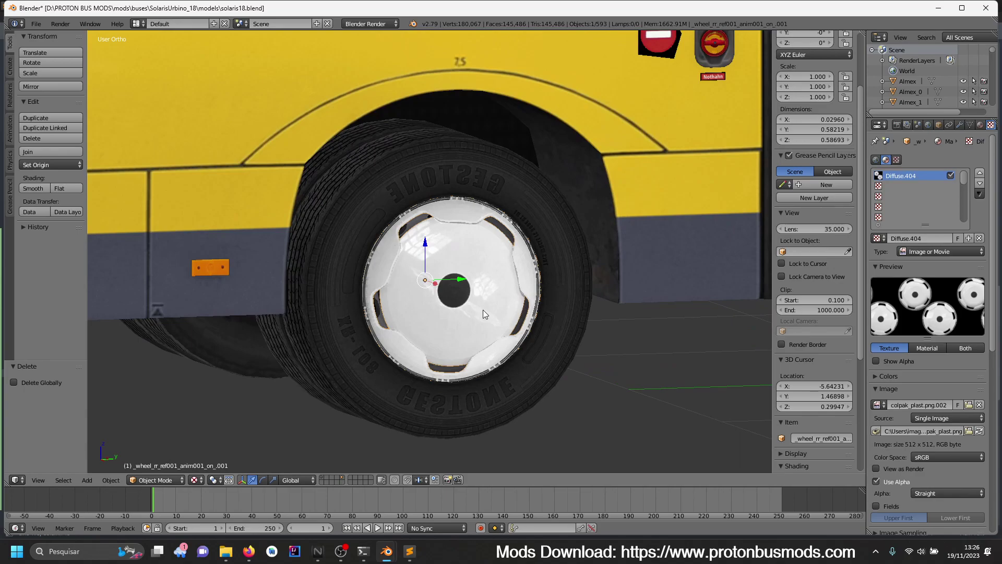
key(h)
right_click(517, 288)
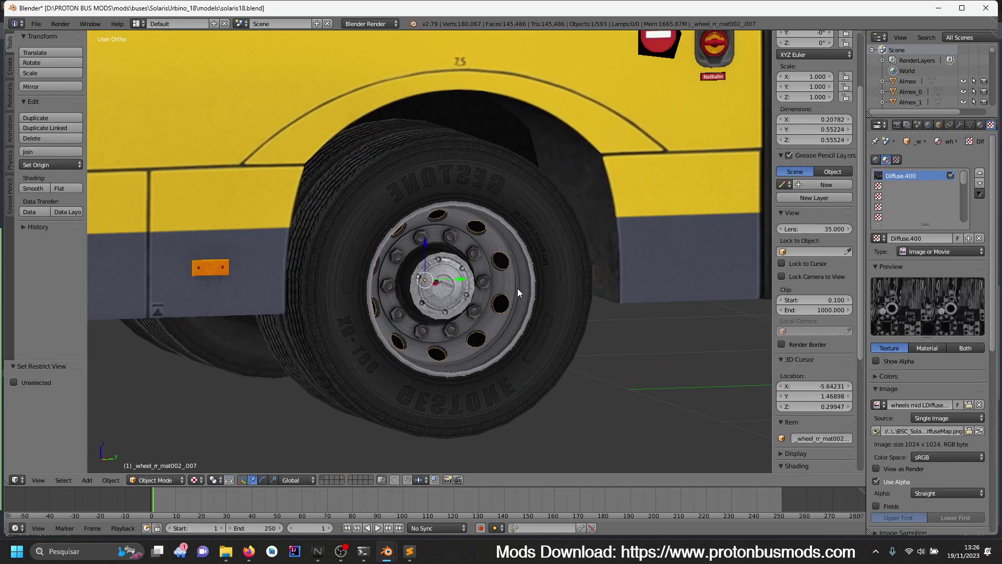
key(h)
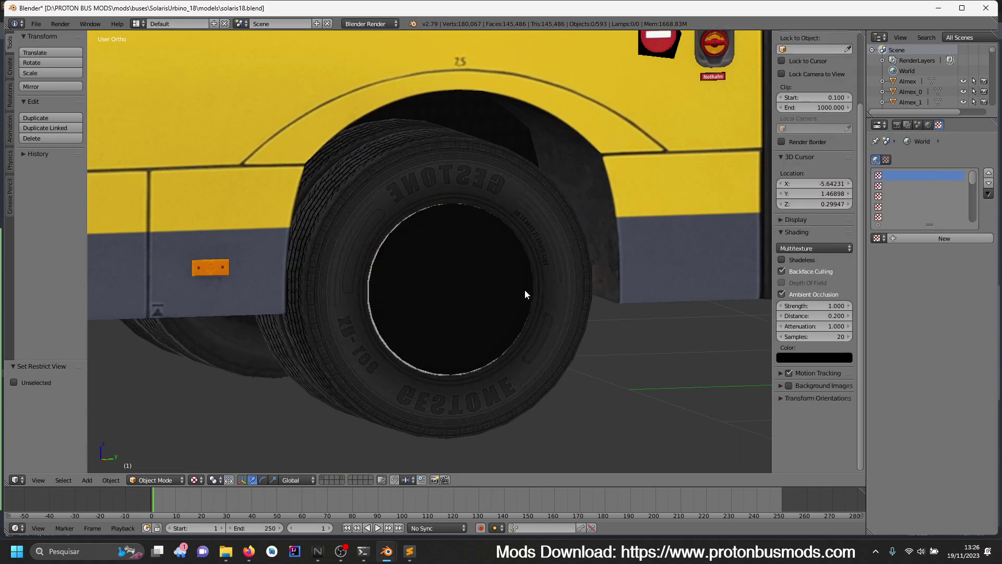
key(alt+h)
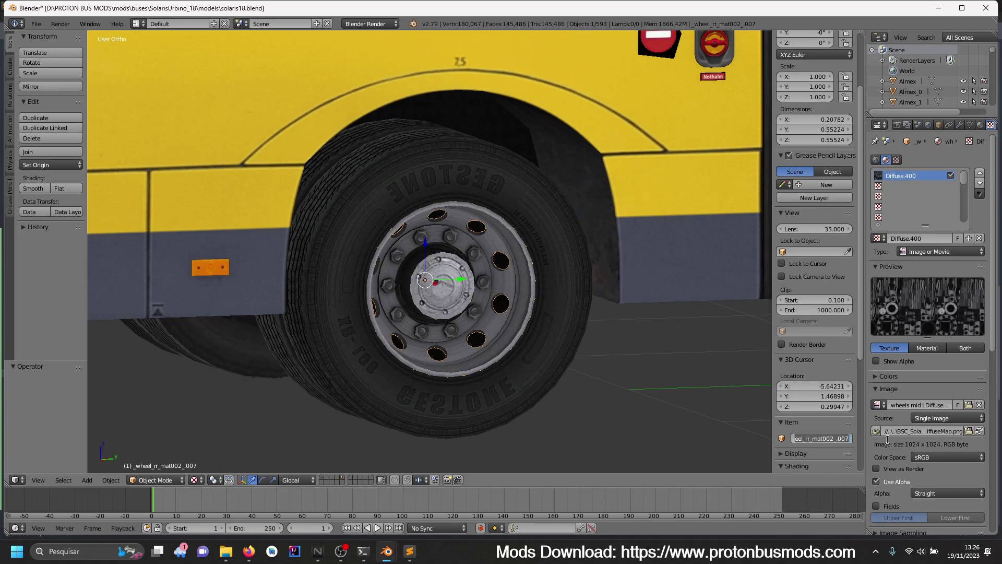
- Rename the right rear wheel's rim _wheel_rr_ref005_
click(849, 438)
key(BackSpace)
key(BackSpace)
key(BackSpace)
key(BackSpace)
key(BackSpace)
key(BackSpace)
key(BackSpace)
key(BackSpace)
key(BackSpace)
key(BackSpace)
text(ref005_)
key(Return)
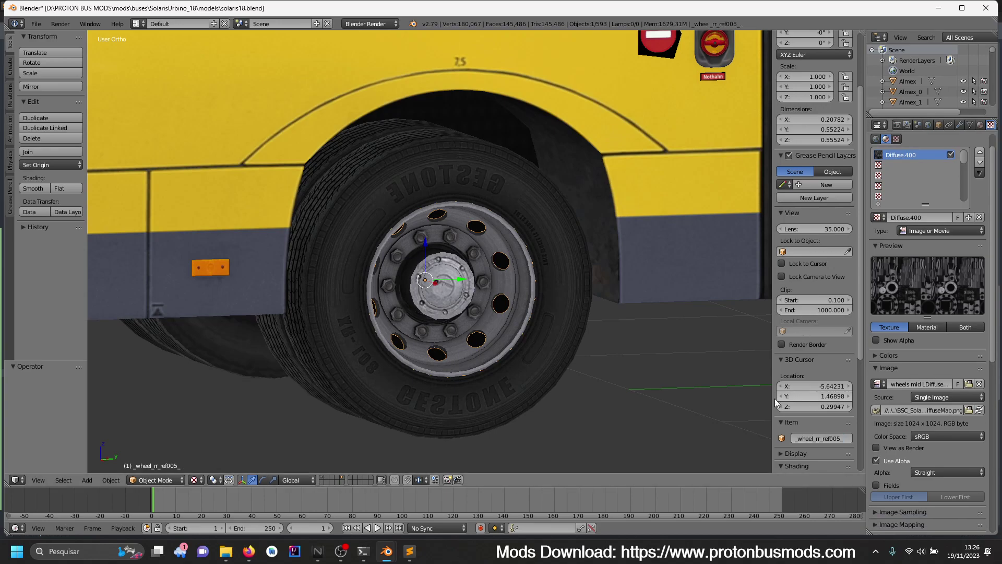
- Hide the hubcap of the right wheel beside the articulation and check its rim for a duplicate by hiding and restoring it
scroll(533, 383, down, 4)
mouse_move(683, 292)
shift+middle_down()
mouse_move(369, 304)
mouse_move(412, 293)
mouse_move(319, 294)
shift+middle_up()
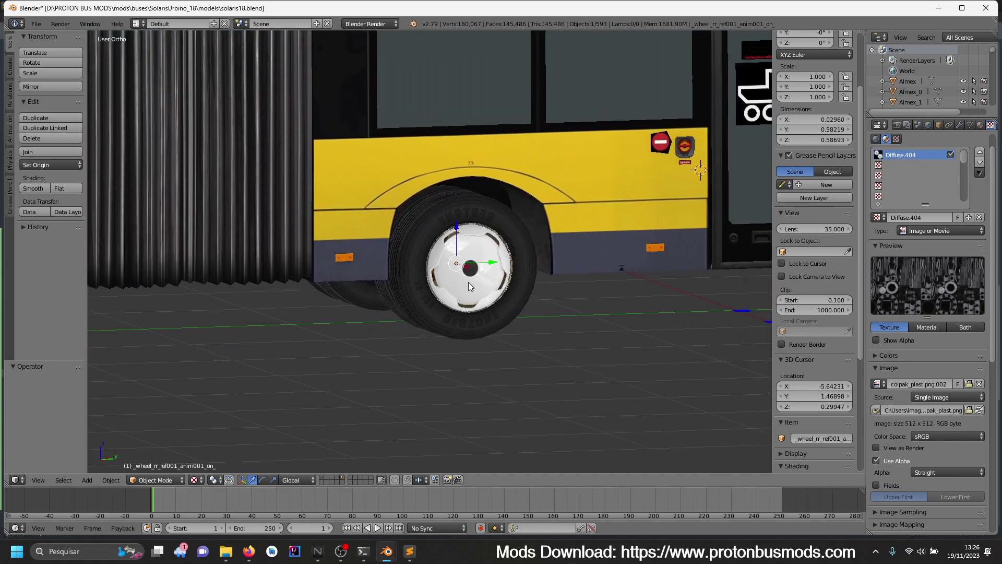
key(h)
scroll(516, 310, up, 4)
right_click(578, 324)
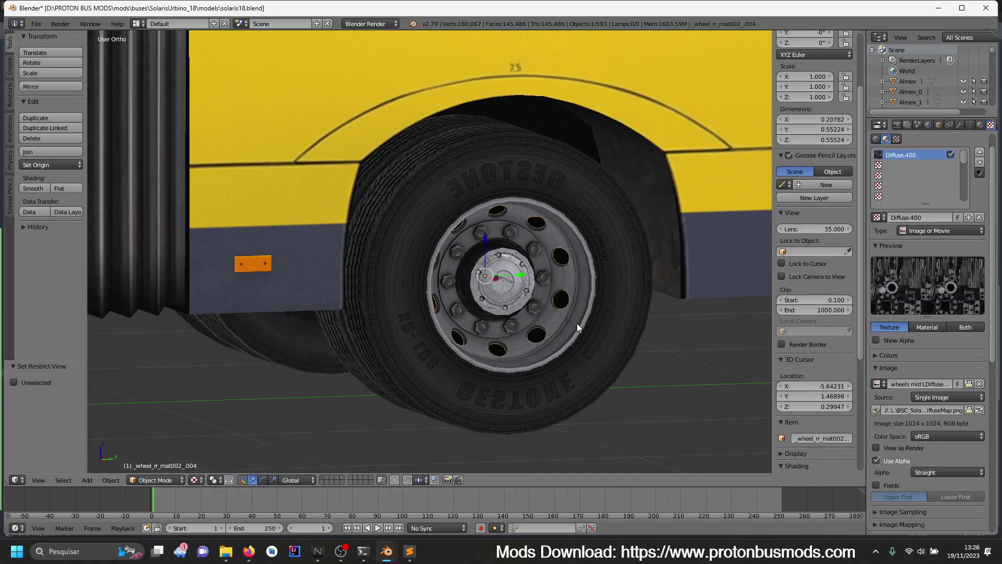
key(h)
key(ctrl+z)
- Rename the rim of the right wheel beside the articulation _wheel_rr_ref005_.001
click(823, 439)
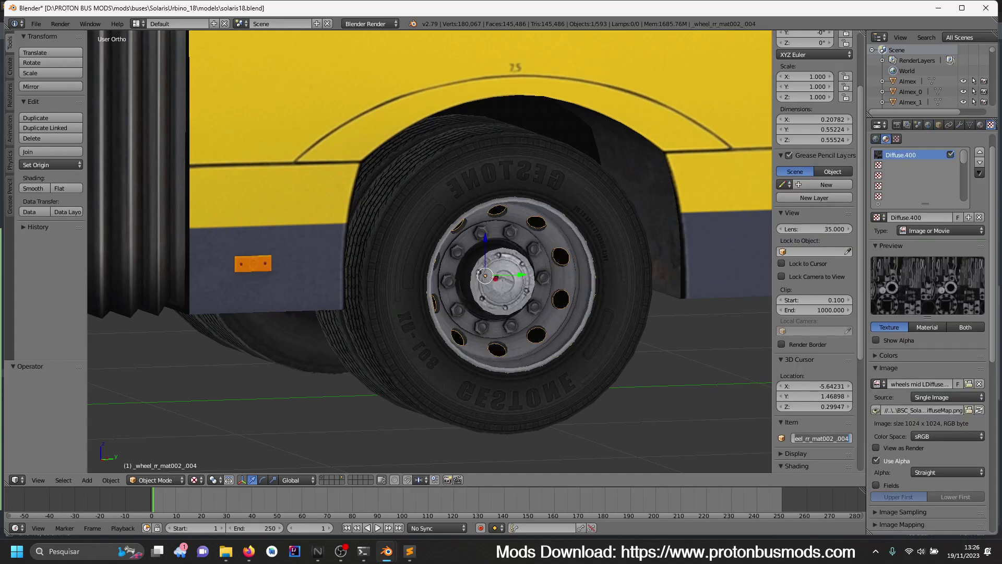
key(End)
key(BackSpace)
key(BackSpace)
key(BackSpace)
key(BackSpace)
key(BackSpace)
key(BackSpace)
key(BackSpace)
key(BackSpace)
key(BackSpace)
key(BackSpace)
key(BackSpace)
text(ref005_)
text(001)
key(Return)
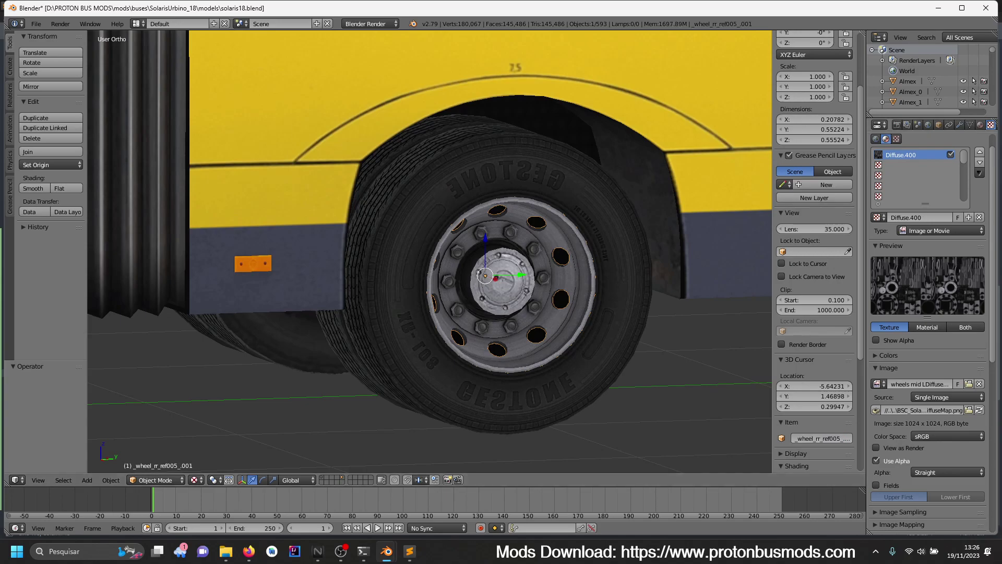
- Hide the rim of the right wheel beside the articulation and rename the black disc behind it _wheel_rr_
key(h)
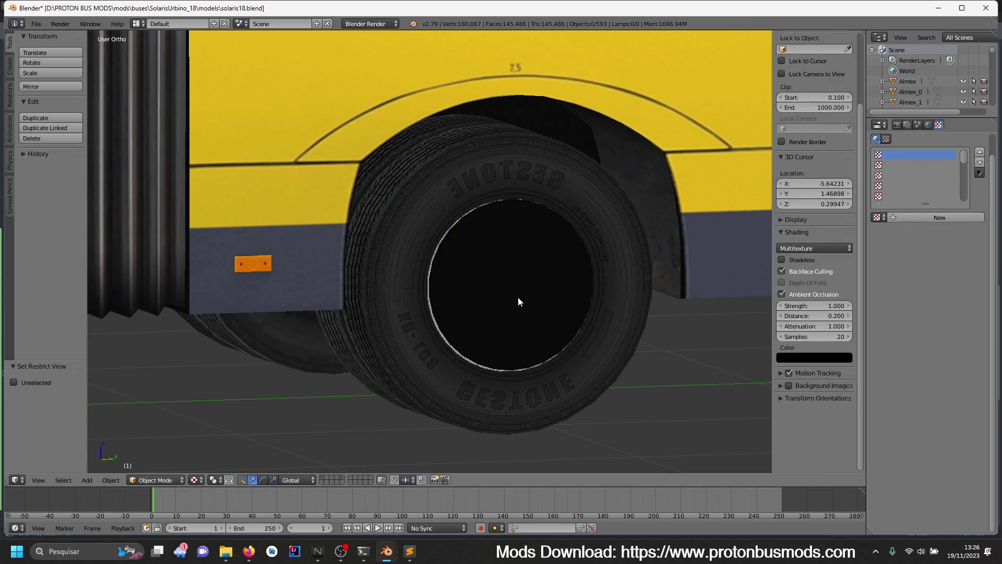
click(518, 297)
click(845, 441)
key(End)
key(BackSpace)
key(BackSpace)
key(BackSpace)
key(BackSpace)
key(BackSpace)
key(BackSpace)
key(BackSpace)
key(BackSpace)
key(BackSpace)
key(BackSpace)
key(Return)
scroll(381, 267, down, 6)
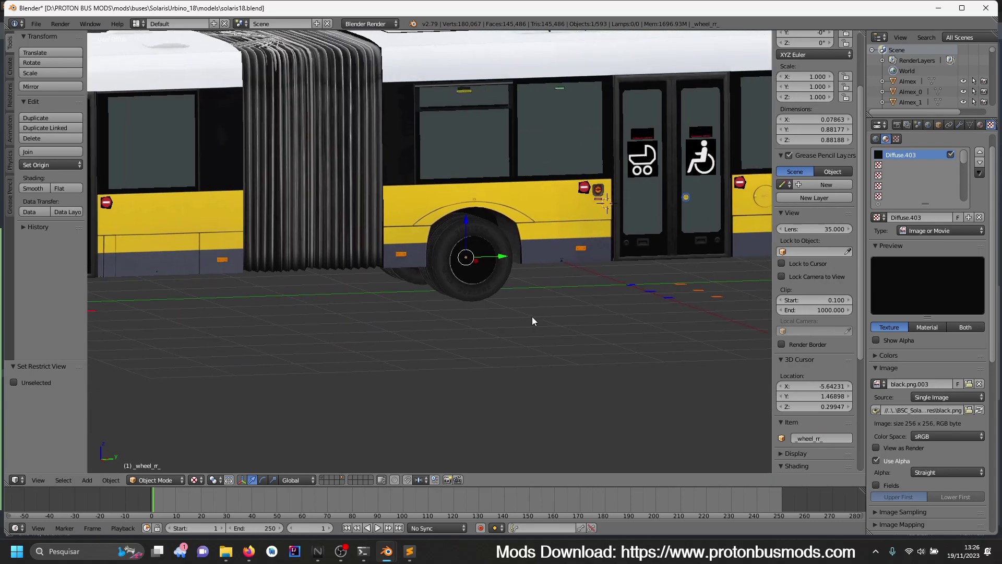
- Hide the rim of the right rear wheel and rename its black disc _wheel_rr_ as well
shift+middle_drag(499, 349, 766, 317)
shift+middle_drag(111, 321, 380, 349)
scroll(380, 349, up, 6)
right_click(424, 321)
key(h)
right_click(447, 321)
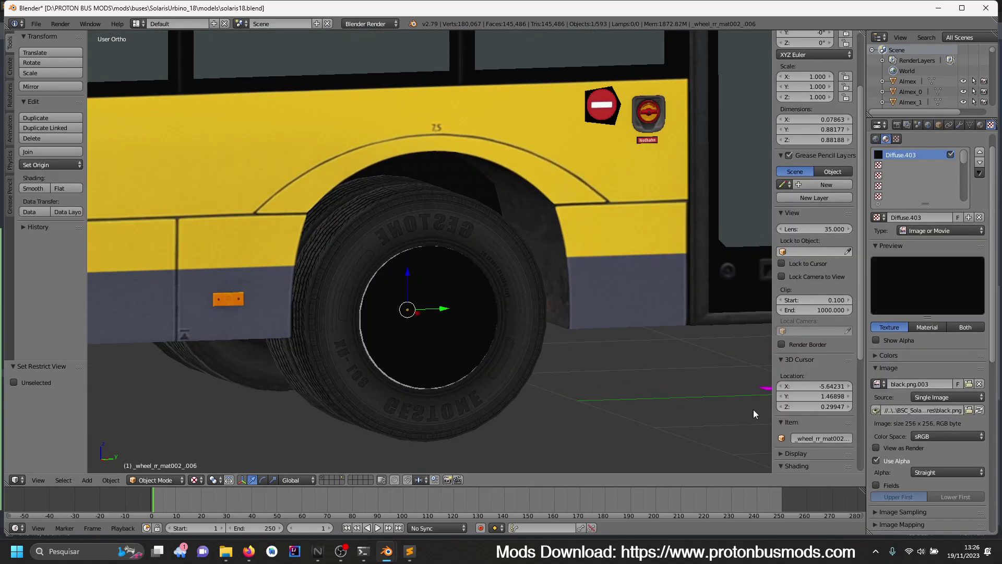
double_click(838, 439)
text(_wheel_rr_)
key(Return)
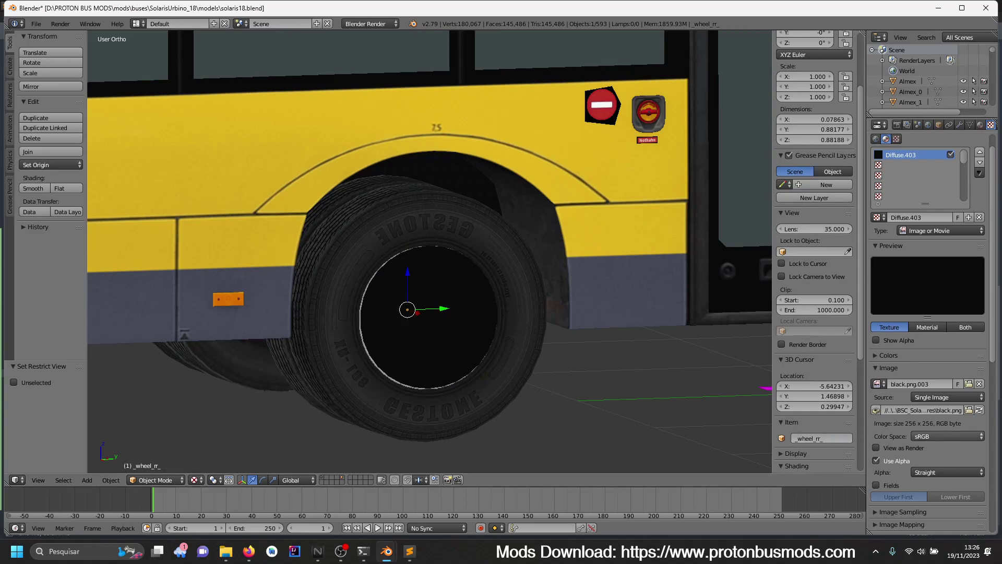
- Hide the hubcap of the right front wheel
scroll(591, 240, down, 5)
middle_drag(527, 271, 579, 280)
shift+middle_drag(752, 302, 419, 251)
middle_drag(653, 273, 709, 278)
middle_drag(636, 281, 372, 312)
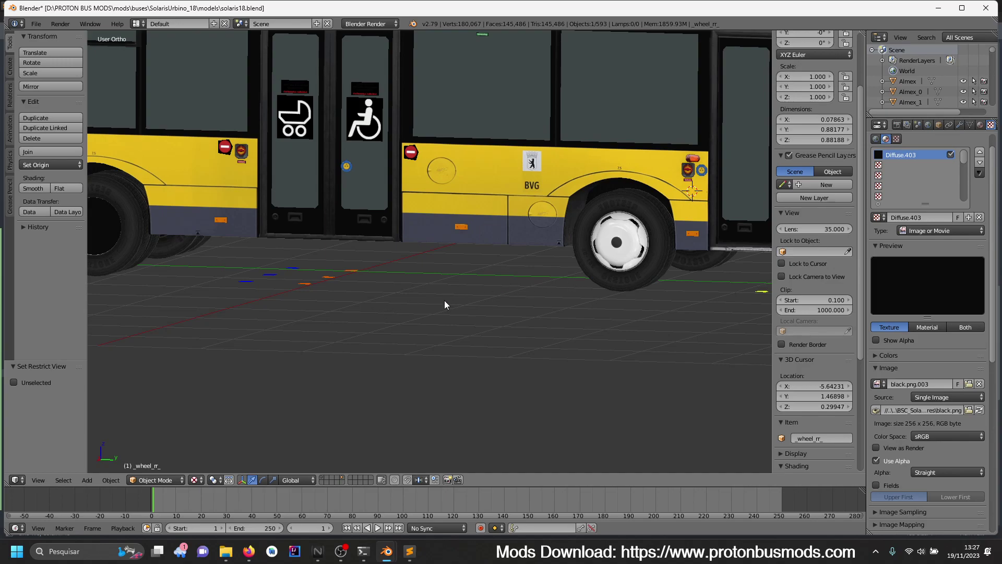
scroll(596, 288, up, 2)
scroll(645, 291, down, 4)
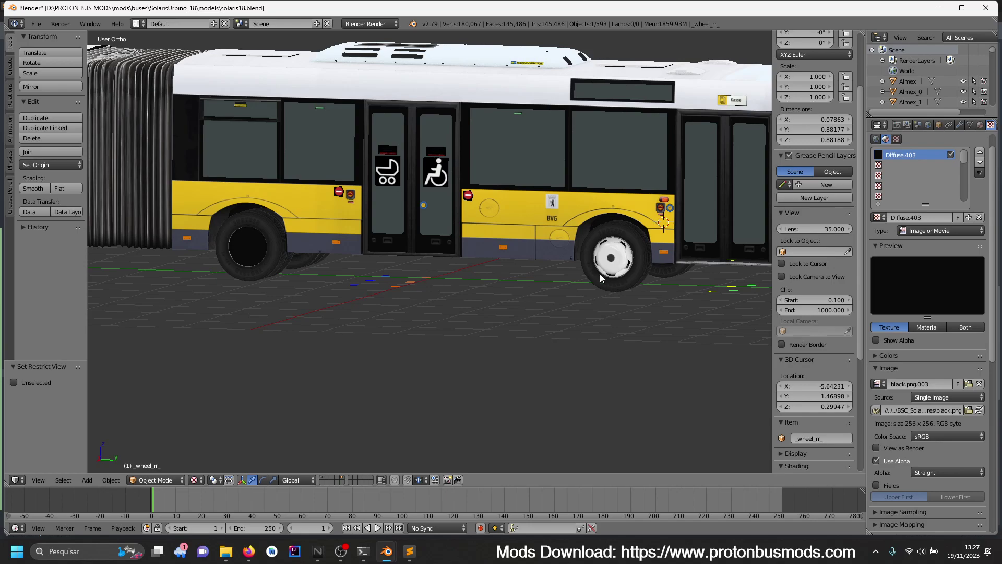
scroll(600, 274, down, 1)
scroll(565, 282, down, 3)
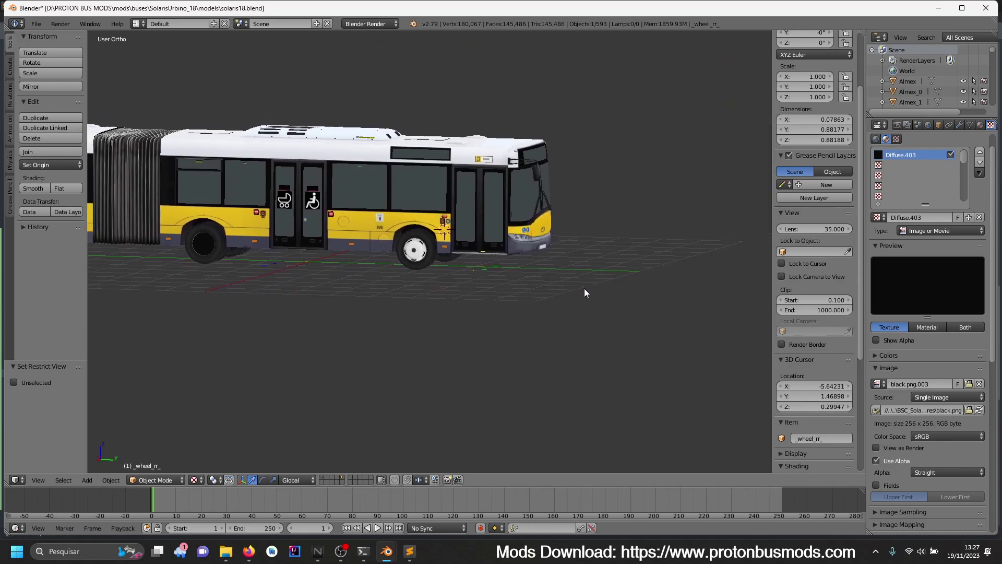
scroll(469, 310, up, 8)
right_click(402, 298)
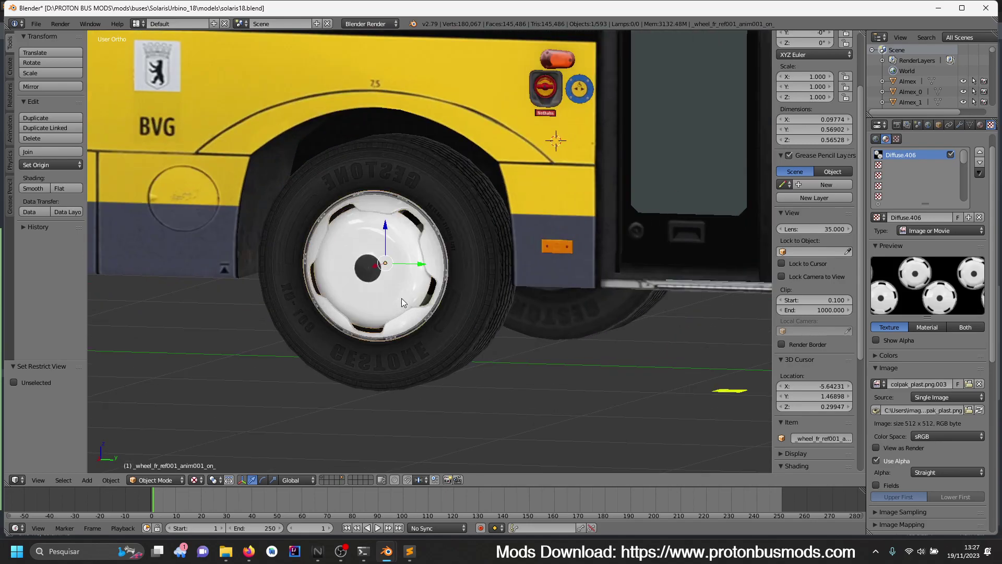
key(h)
- Rename the right front wheel's rim _wheel_fr_ref005_
right_click(422, 279)
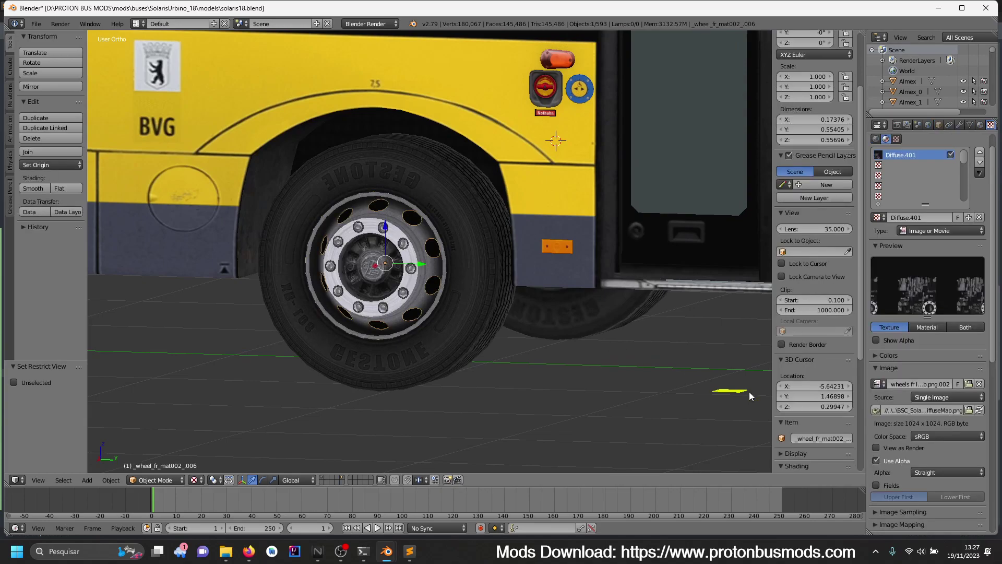
key(Right)
key(BackSpace)
key(BackSpace)
key(BackSpace)
key(BackSpace)
key(BackSpace)
key(BackSpace)
key(BackSpace)
key(BackSpace)
text(ref005_)
key(Return)
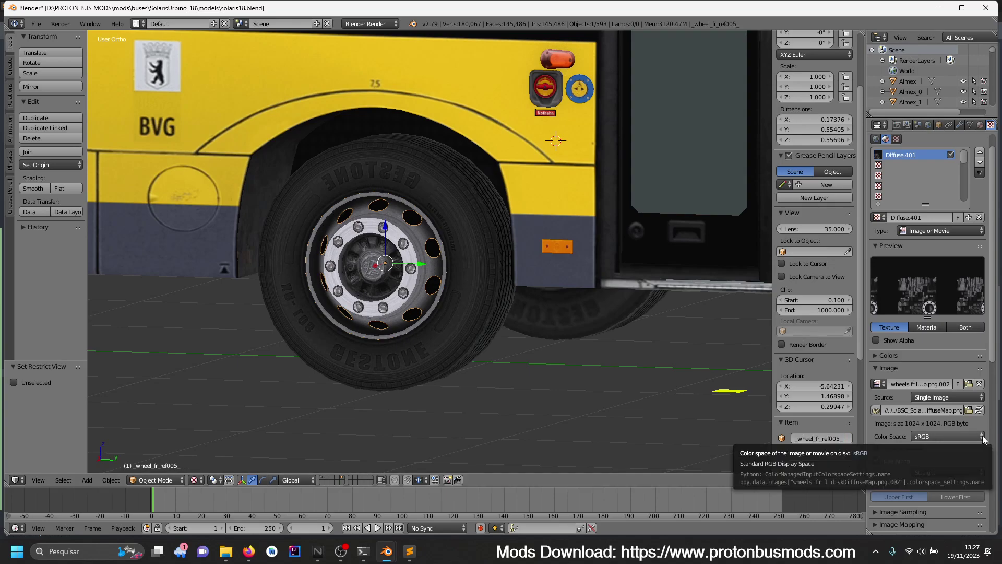
- Select the duplicate rim overlapping in the right front wheel and delete it
right_click(377, 313)
right_click(393, 310)
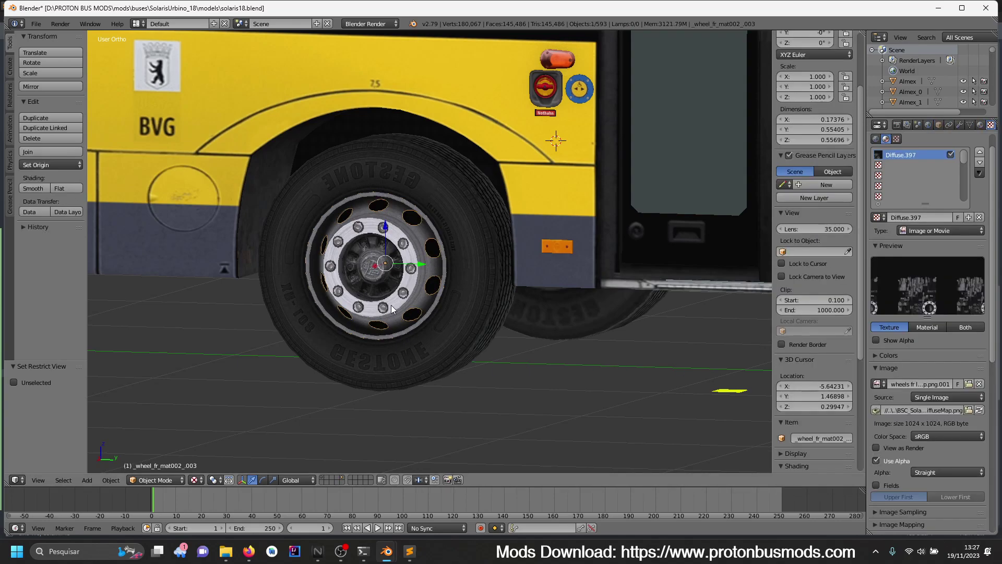
key(Delete)
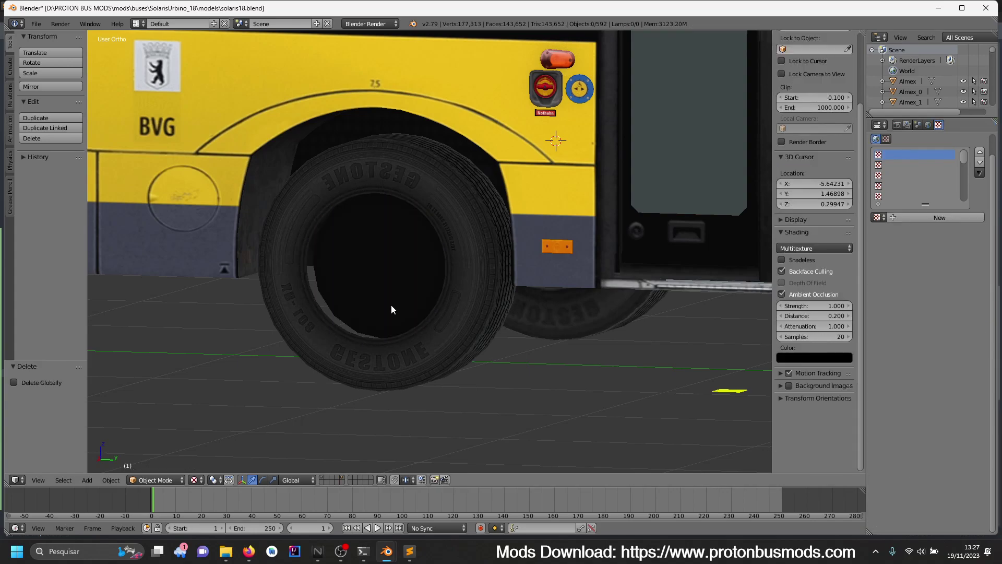
- Rename the black disc inside the right front wheel _wheel_fr_
right_click(403, 287)
click(819, 438)
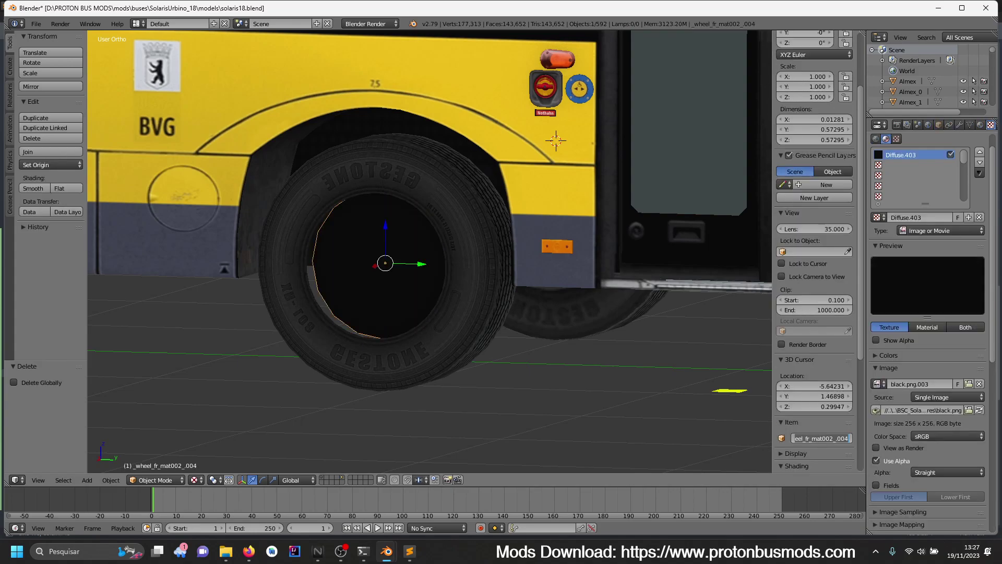
key(Right)
key(End)
key(BackSpace)
key(BackSpace)
key(BackSpace)
key(BackSpace)
key(BackSpace)
key(BackSpace)
key(BackSpace)
key(BackSpace)
key(BackSpace)
key(BackSpace)
key(BackSpace)
key(Return)
scroll(588, 346, down, 4)
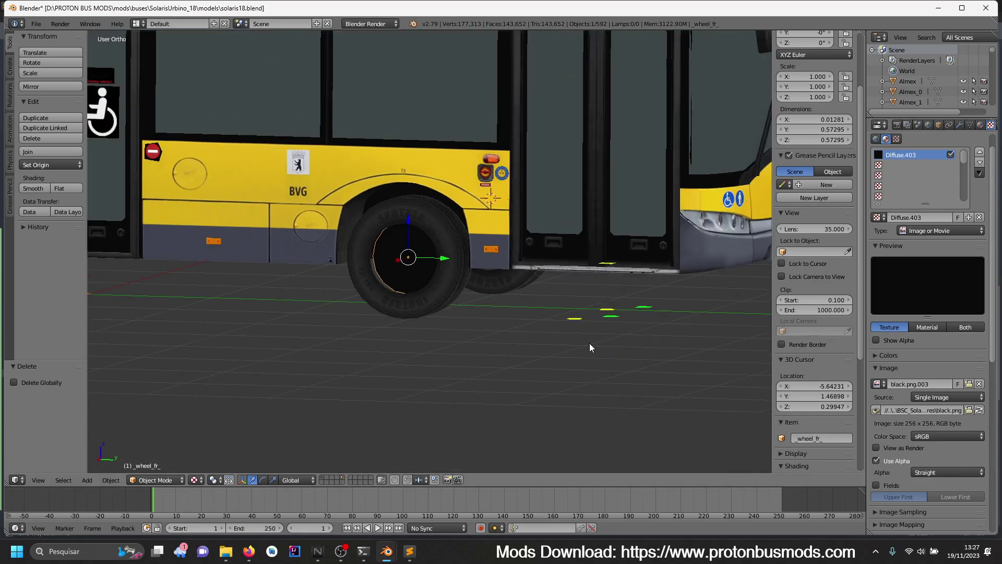
- Hide the hubcap of the left front wheel and check for a duplicate by hiding the rim briefly and bringing it back
middle_drag(650, 295, 513, 318)
scroll(536, 286, up, 3)
right_click(537, 287)
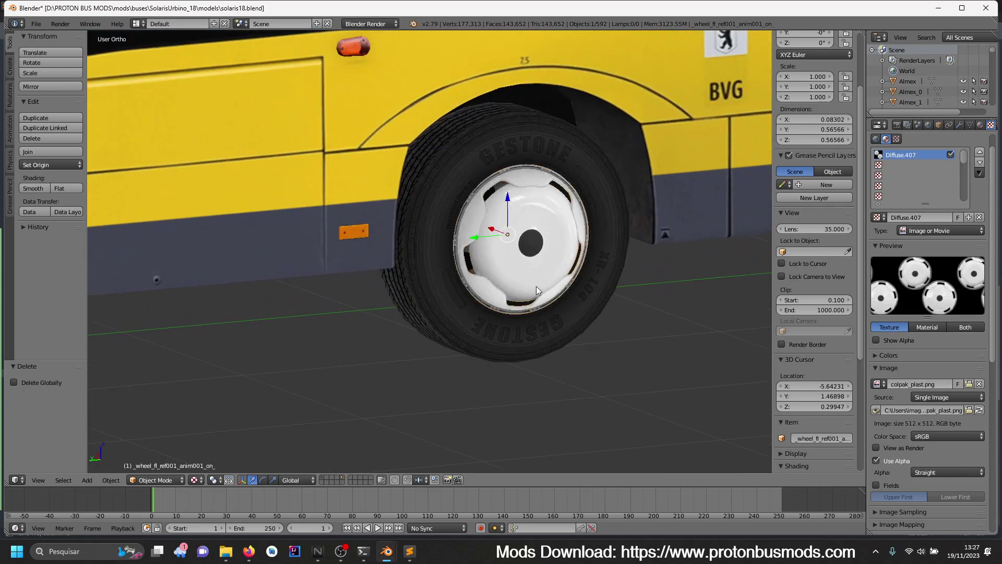
key(h)
scroll(550, 270, up, 2)
right_click(557, 266)
key(h)
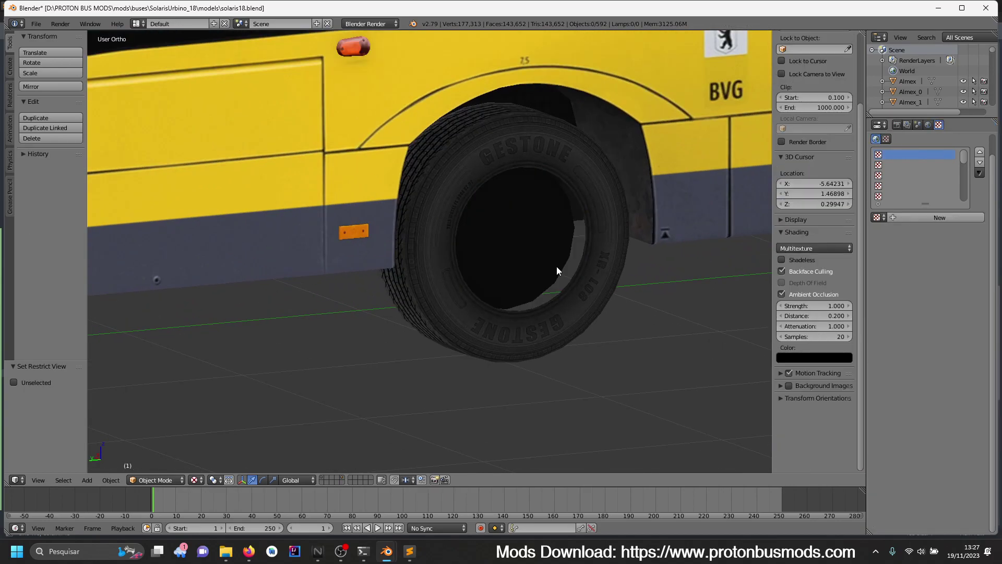
key(ctrl+z)
- Rename the left front wheel's rim _wheel_fl_ref005_
click(822, 439)
key(End)
key(BackSpace)
key(BackSpace)
key(BackSpace)
key(BackSpace)
key(BackSpace)
key(BackSpace)
key(BackSpace)
key(BackSpace)
key(BackSpace)
key(BackSpace)
key(BackSpace)
text(ref005)
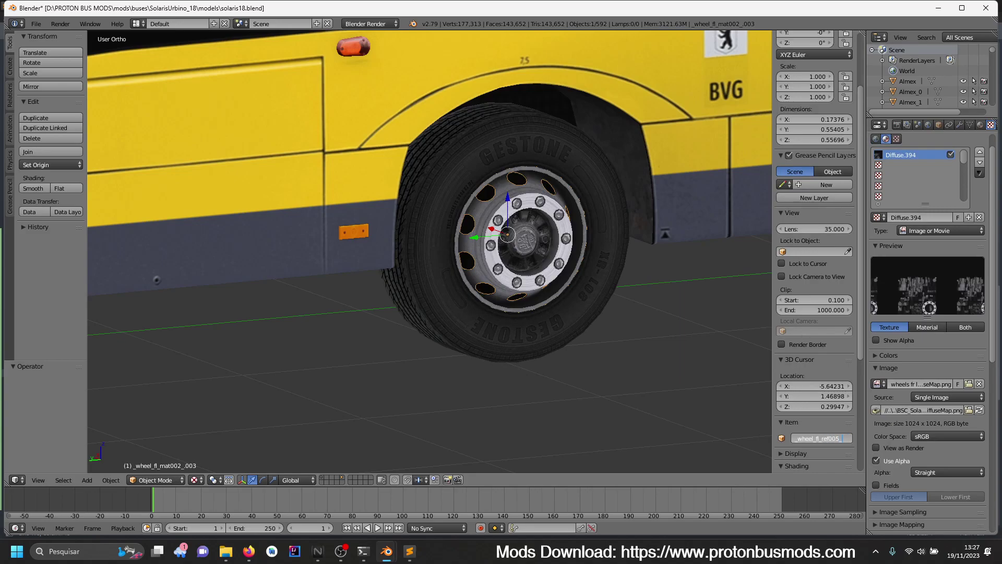
key(Return)
- Hide the left front wheel's rim and rename the black disc behind it _wheel_fl_
key(h)
click(525, 263)
click(822, 439)
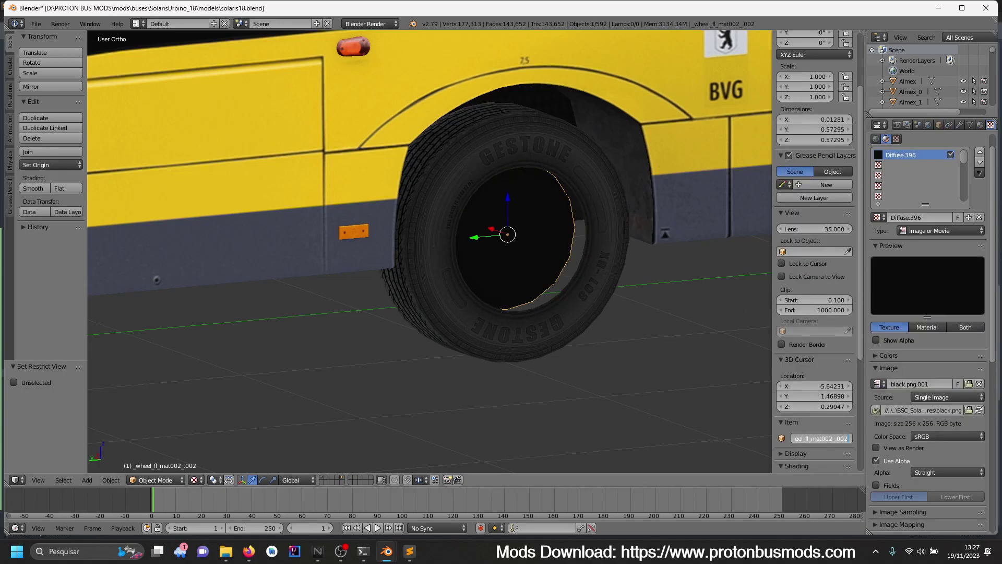
key(BackSpace)
key(BackSpace)
key(BackSpace)
key(BackSpace)
key(BackSpace)
key(BackSpace)
key(BackSpace)
key(BackSpace)
key(Return)
- Hide the hubcap and the rim of the left middle wheel, briefly restoring the rim to check for a duplicate
scroll(636, 218, down, 5)
shift+middle_drag(669, 215, 357, 245)
shift+middle_drag(621, 258, 462, 264)
scroll(462, 269, up, 3)
click(349, 242)
key(h)
click(352, 252)
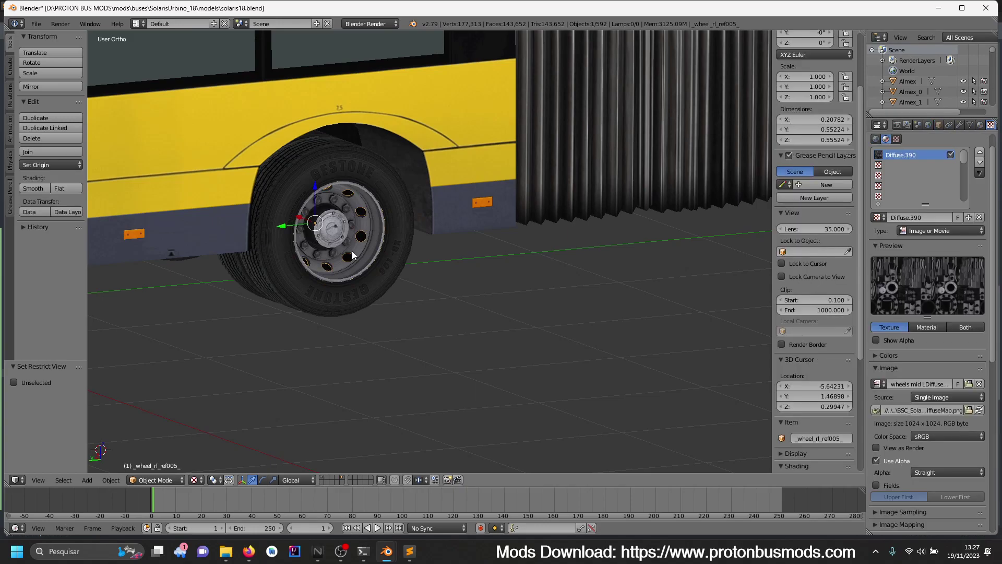
key(h)
key(ctrl+z)
key(h)
- Rename the black disc inside the left middle wheel _wheel_rl_
click(352, 243)
click(821, 438)
key(BackSpace)
key(BackSpace)
key(BackSpace)
key(BackSpace)
key(BackSpace)
key(BackSpace)
key(BackSpace)
key(BackSpace)
key(BackSpace)
key(BackSpace)
key(BackSpace)
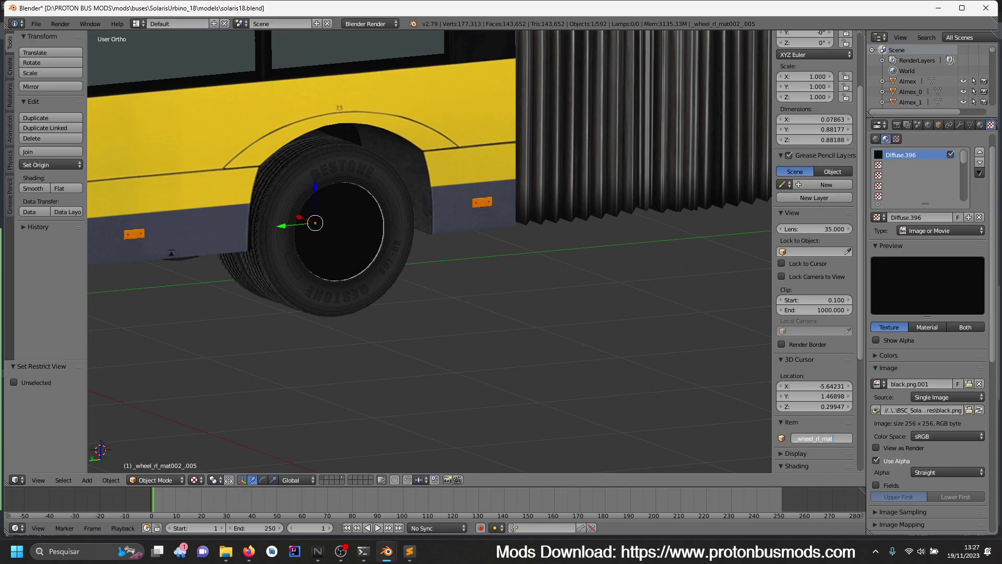
key(Return)
- Hide the rim of the left rear wheel and rename the black disc behind it _wheel_rl_
shift+middle_drag(565, 259, 262, 314)
shift+middle_drag(636, 259, 297, 282)
ctrl+scroll(587, 264, down, 5)
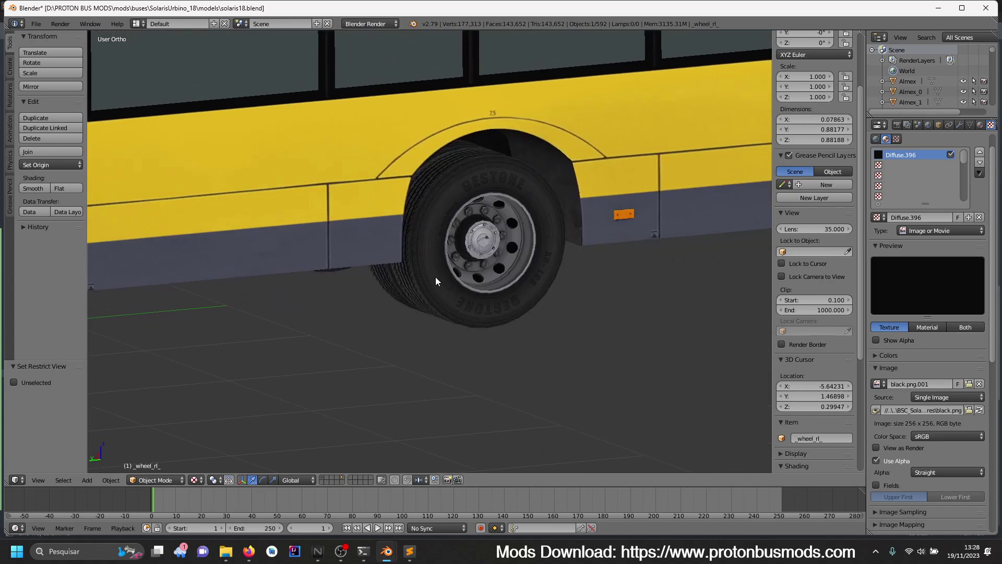
right_click(517, 268)
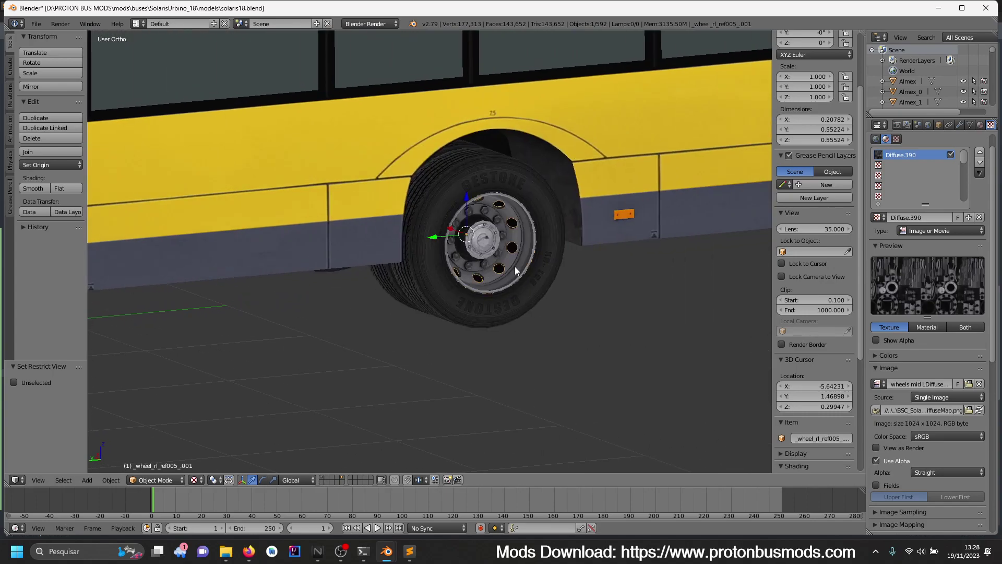
key(h)
right_click(510, 249)
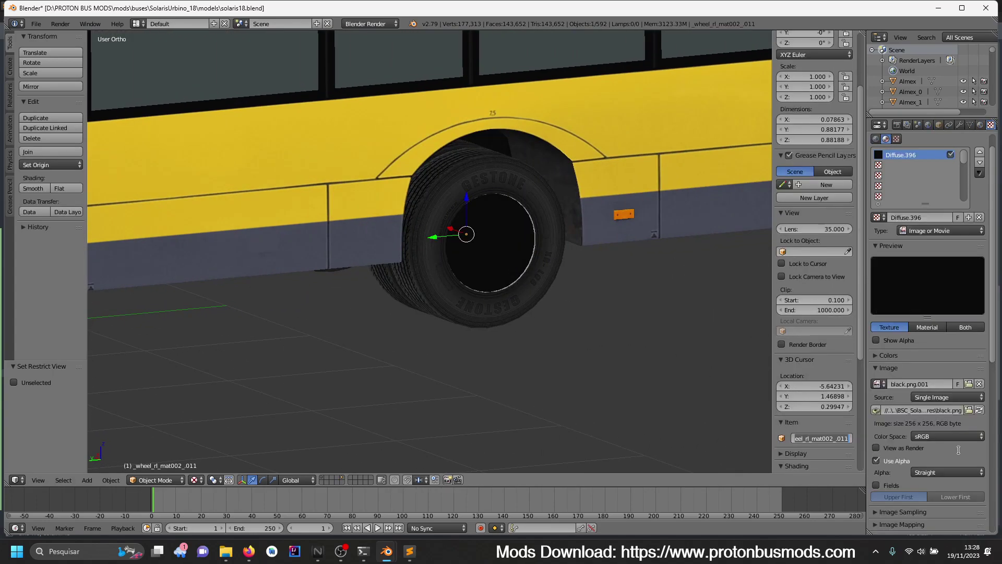
key(End)
key(BackSpace)
key(BackSpace)
key(BackSpace)
key(BackSpace)
key(BackSpace)
key(BackSpace)
key(BackSpace)
key(Return)
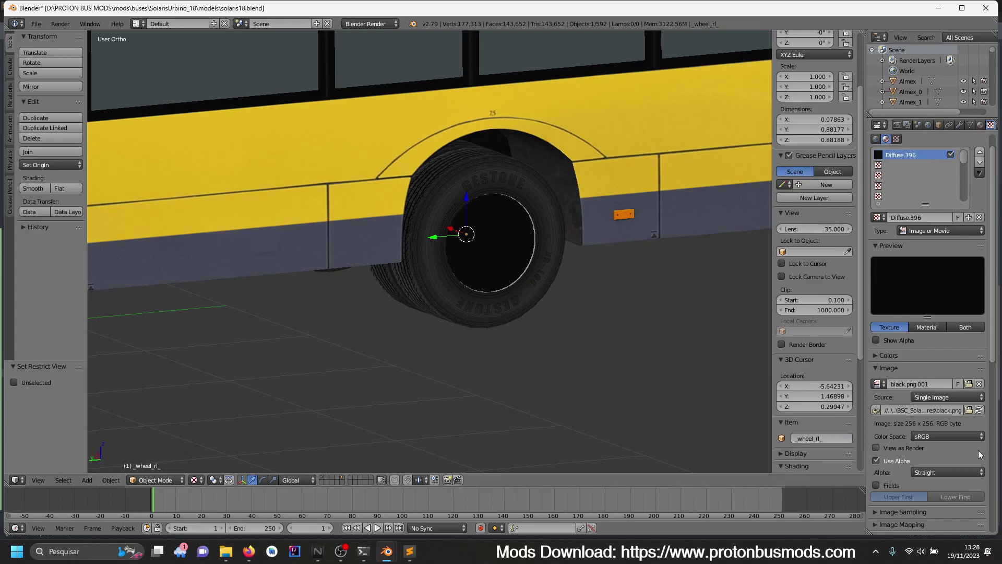
- Unhide all hidden parts and export the model in 3DS format over the existing SolarisUrbino_18.3ds
key(alt+h)
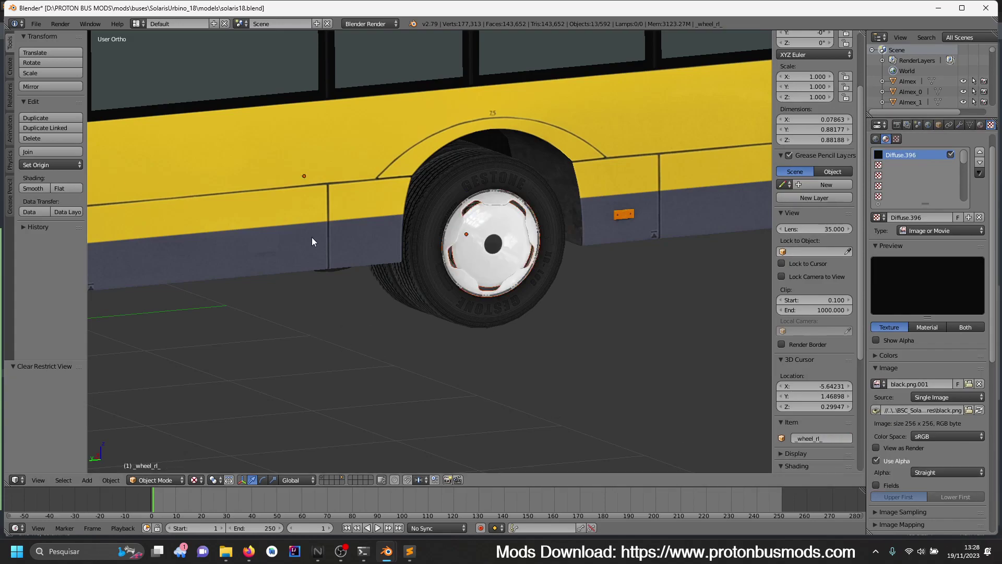
click(36, 24)
mouse_move(93, 232)
click(204, 253)
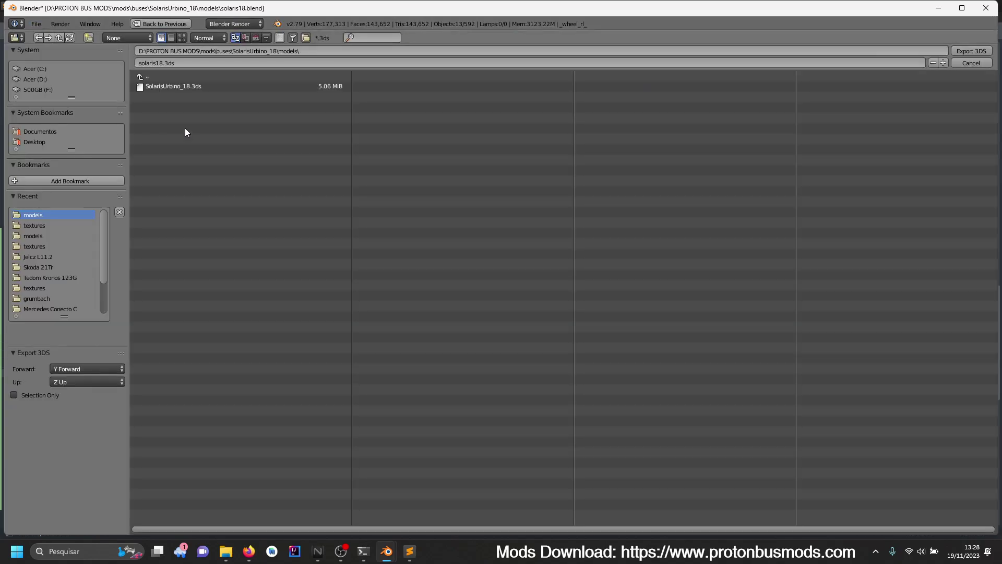
click(180, 87)
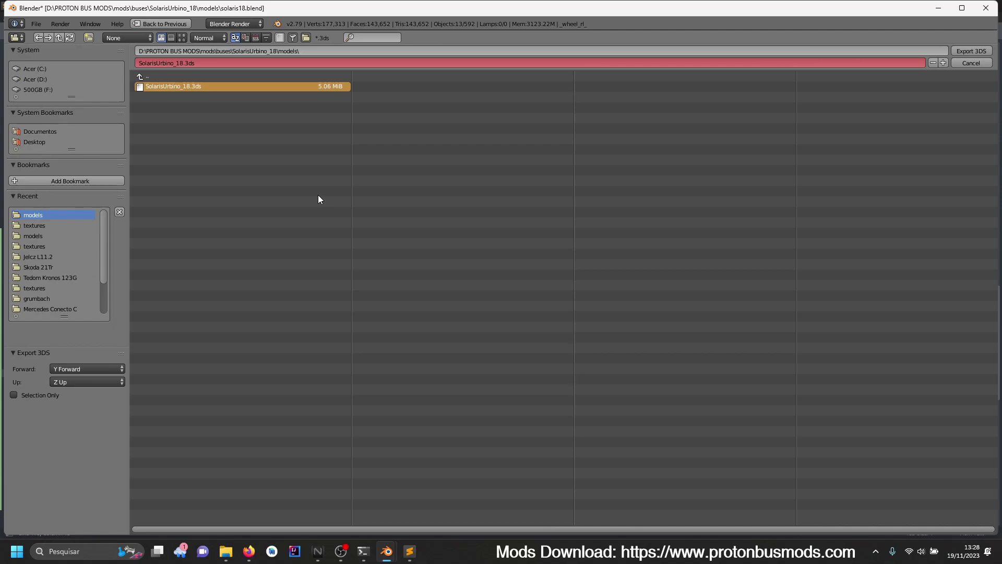
key(Return)
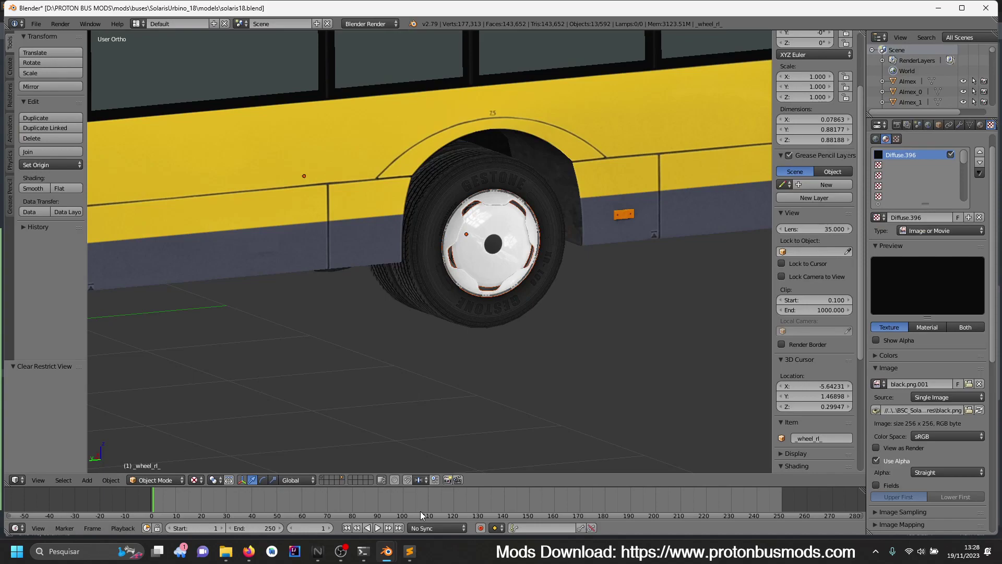
- Switch to File Explorer on drive D, launch Proton Bus Simulator.exe from the Proton\PBSU V307 folder and continue the saved game
mouse_move(230, 549)
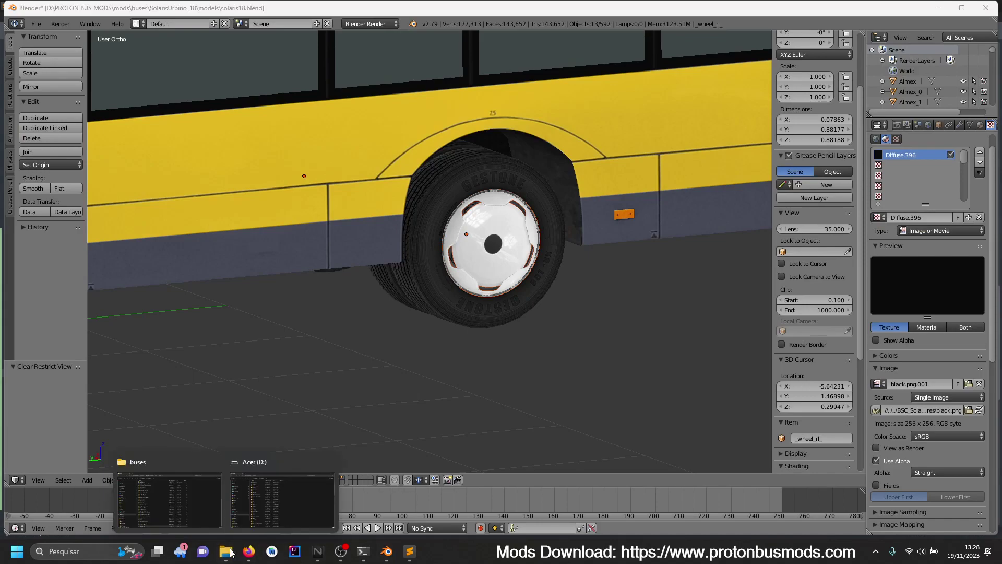
click(304, 475)
scroll(391, 324, down, 10)
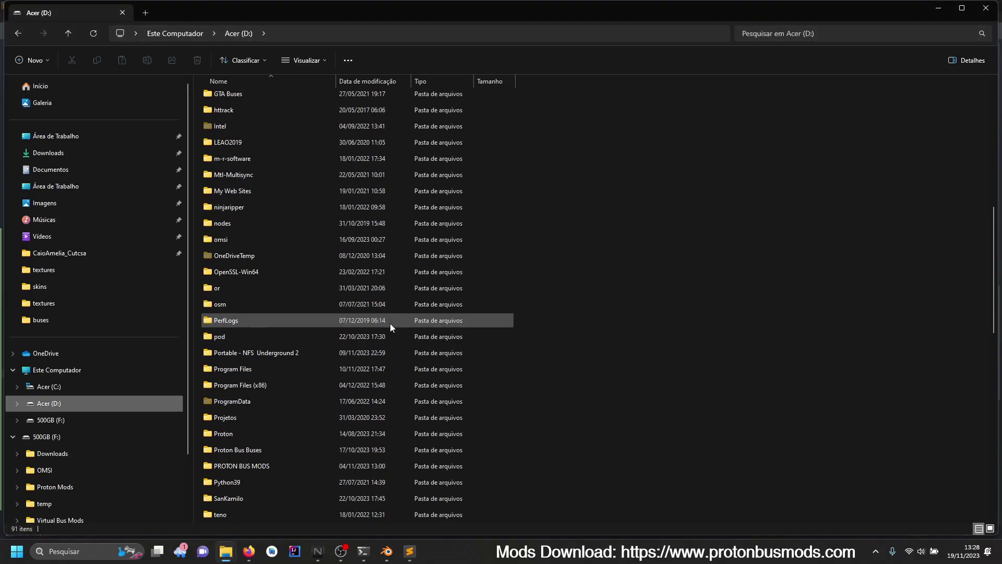
double_click(259, 385)
double_click(248, 170)
double_click(256, 228)
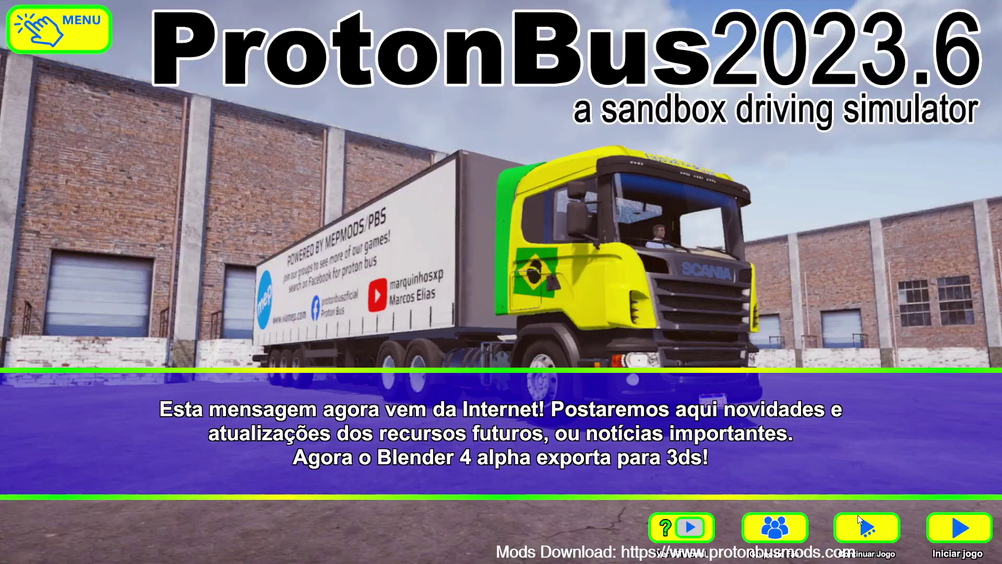
click(883, 539)
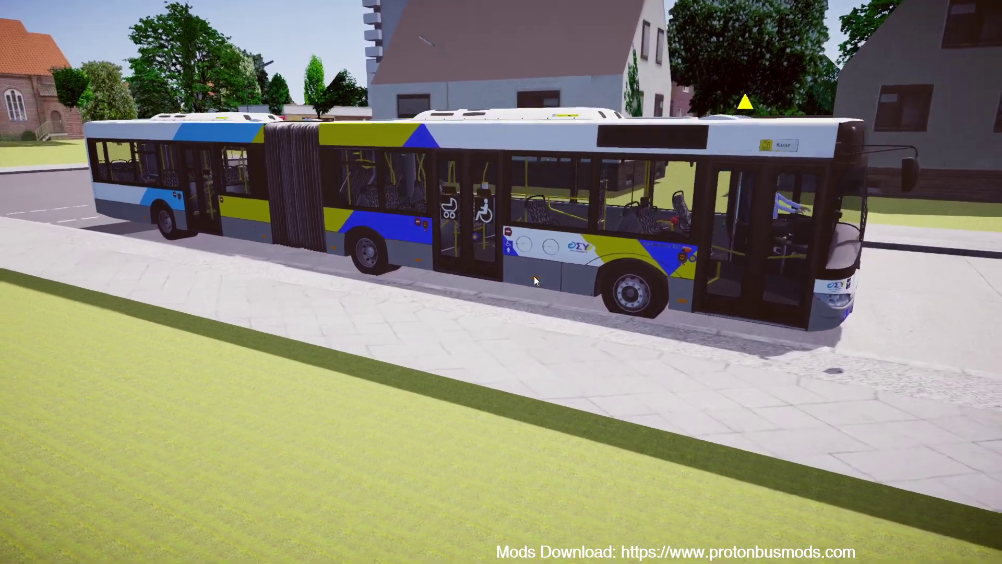
- Toggle the bus's animation 1 and circle the vehicle to inspect its hubcaps and rims on every wheel
mouse_move(504, 334)
click(291, 454)
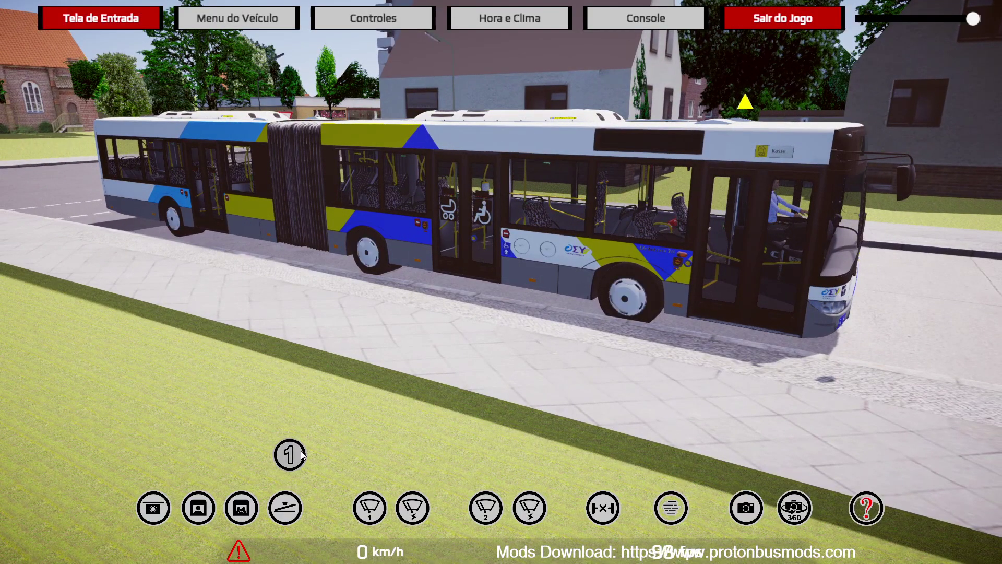
right_drag(349, 412, 634, 293)
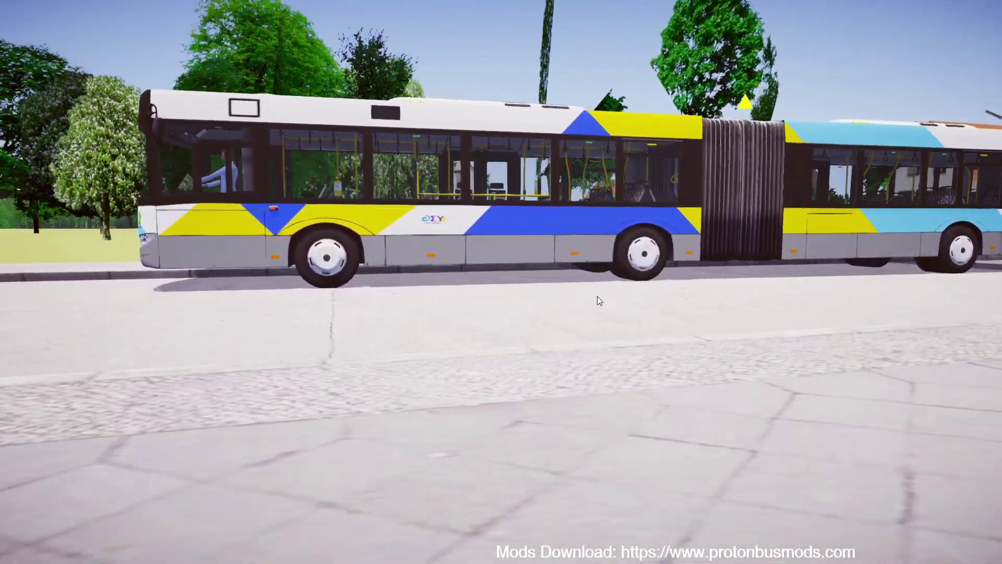
mouse_move(310, 398)
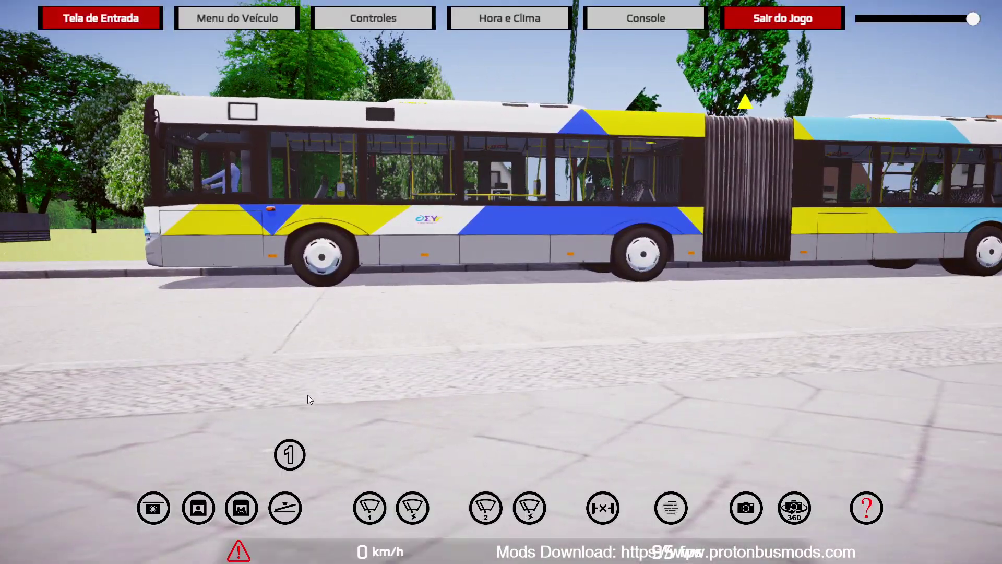
click(294, 450)
right_drag(418, 337, 534, 327)
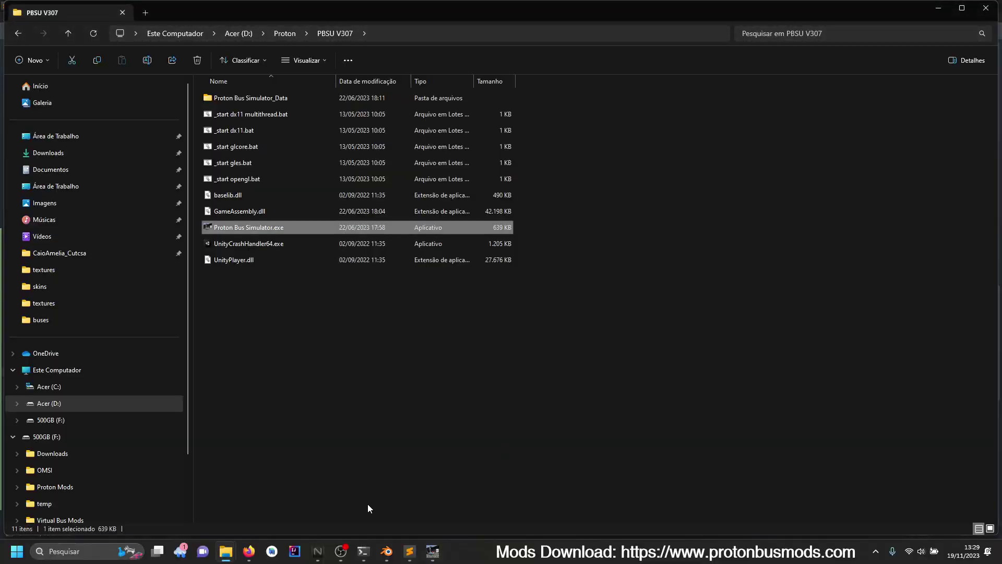
- Switch back to the solaris18.blend window in Blender and rename the left rear wheel's tyre _wheel_rl2_mat002_.012
mouse_move(383, 553)
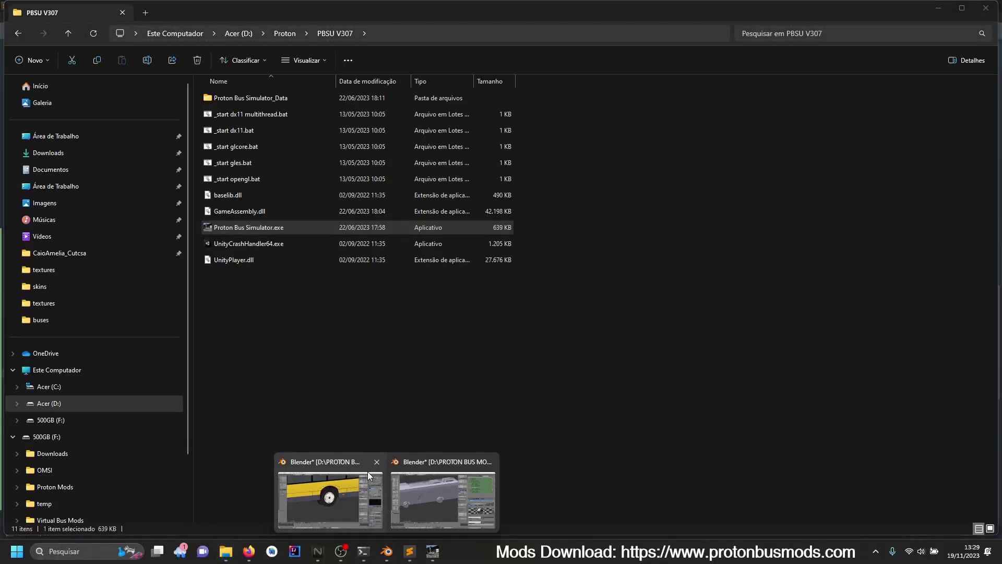
click(333, 480)
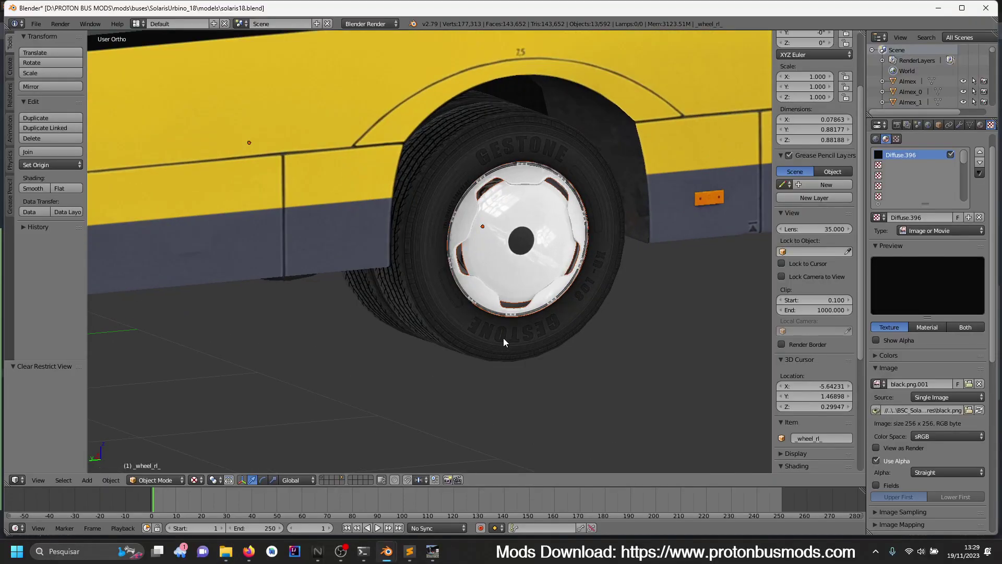
right_click(503, 337)
click(822, 439)
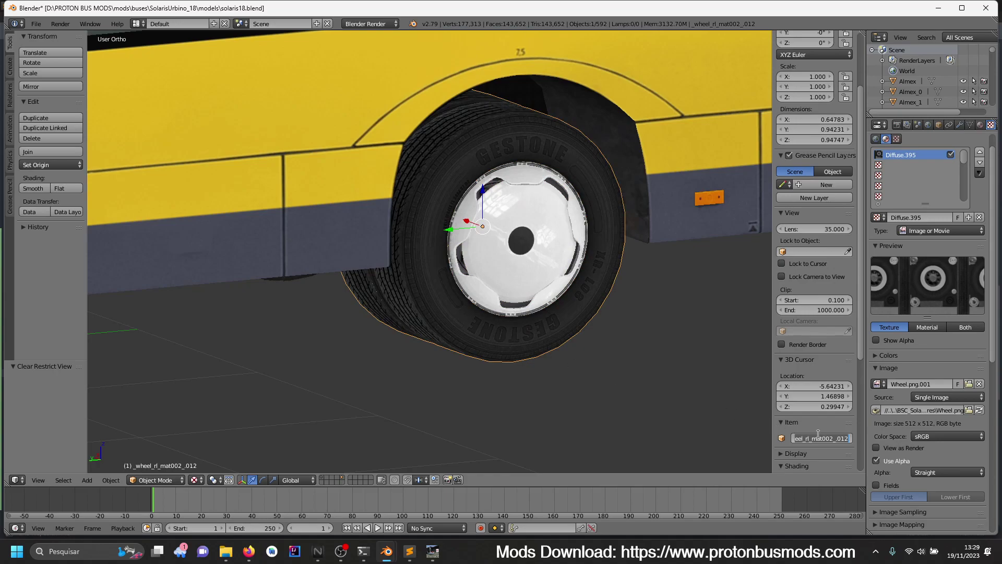
text(2)
key(Return)
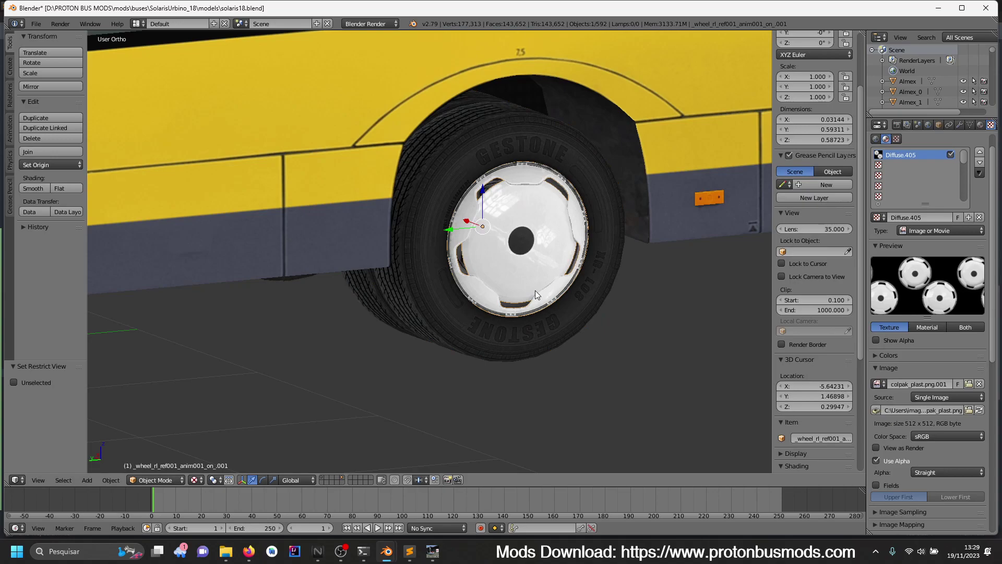
- Undo the last visibility and selection changes on the left rear wheel and delete the duplicate tyre
key(a)
key(ctrl+z)
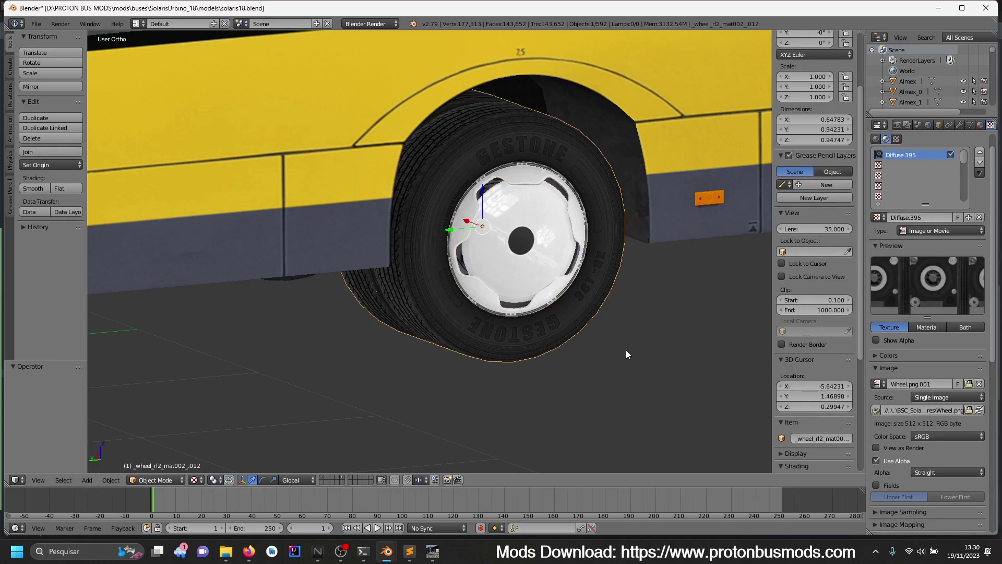
key(Delete)
- Rename the remaining tyre of the left rear wheel _wheel_rl2_mat002_.008
click(531, 345)
click(823, 438)
click(810, 438)
text(2_)
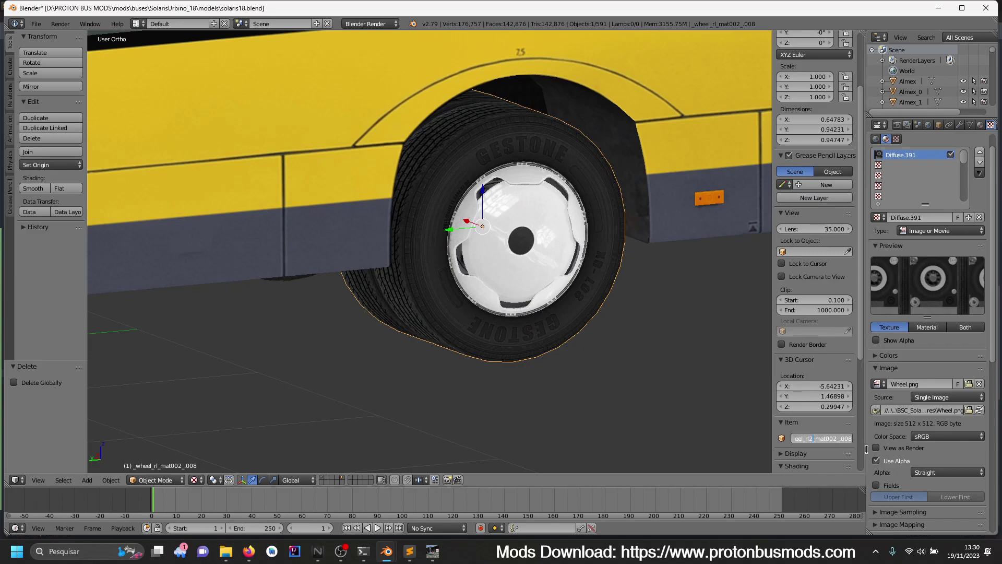
key(Return)
- Hide the left rear tyre and rename the wheel's white hubcap _wheel_rl2_ref001_anim001_on_.001
key(h)
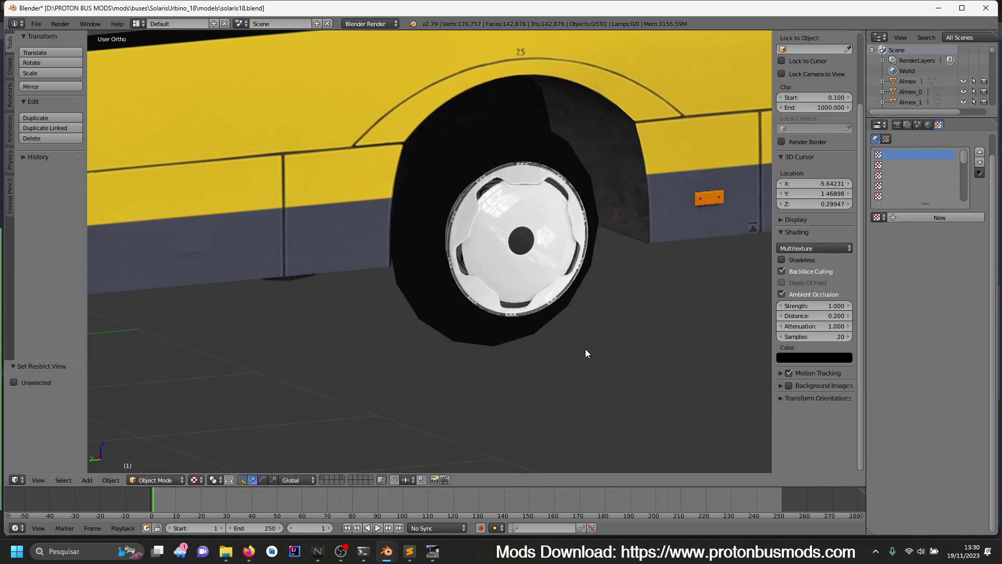
right_click(532, 301)
click(825, 439)
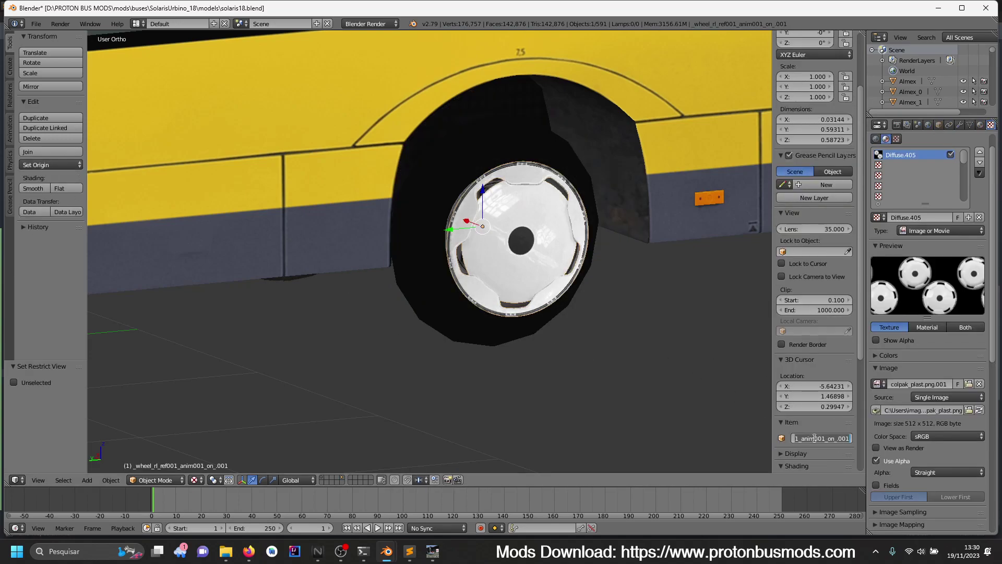
key(Home)
text(2)
key(Return)
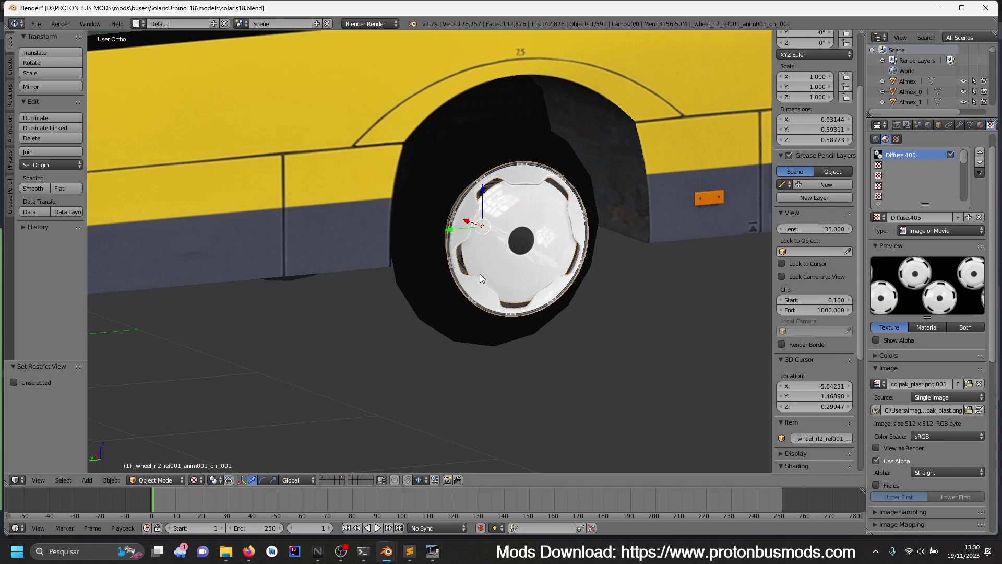
- Hide the left rear hubcap and rename the rim behind it _wheel_rl2_ref005_.001
key(h)
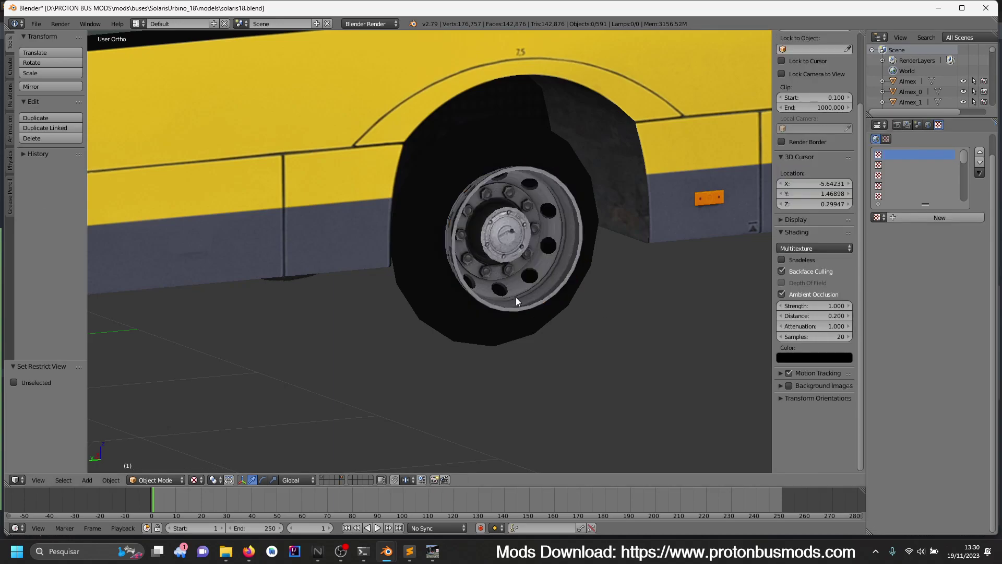
right_click(516, 301)
click(810, 438)
text(2)
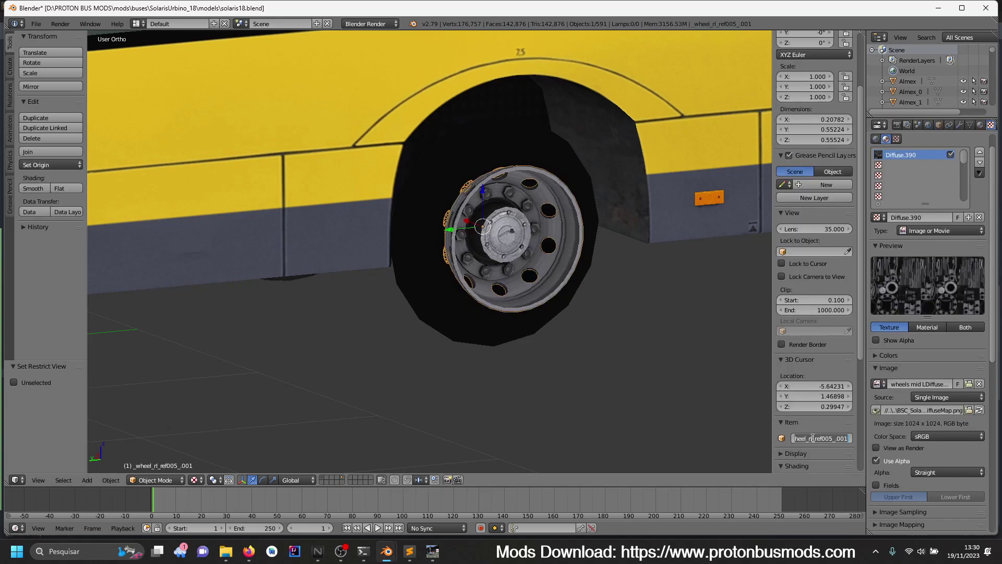
key(Return)
- Hide the left rear rim and rename the black disc behind it _wheel_rl2_
key(h)
right_click(499, 292)
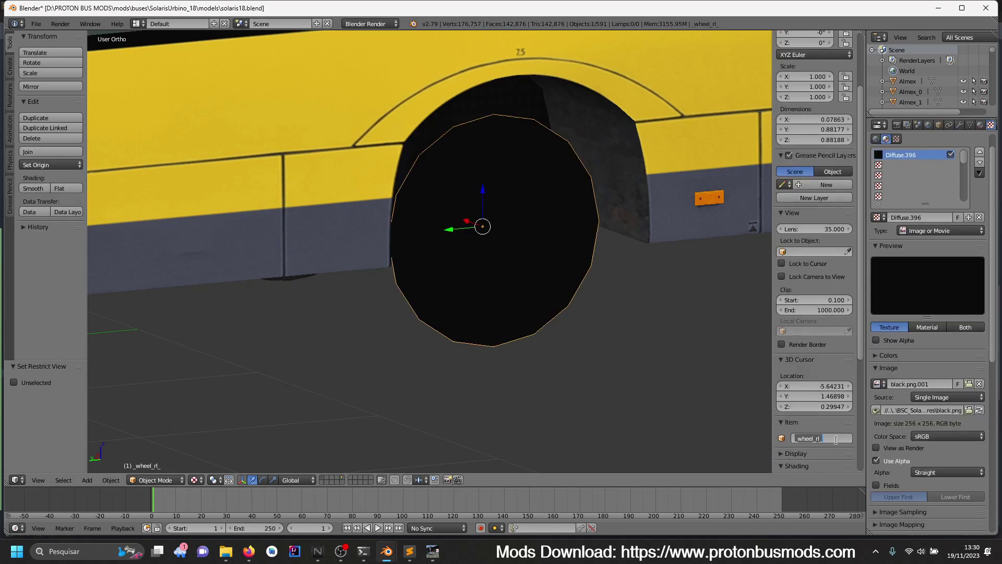
click(836, 439)
text(2)
key(Return)
- Hide the renamed black disc and delete the duplicate disc overlapping it in the left rear wheel
key(h)
scroll(502, 245, down, 1)
right_click(502, 267)
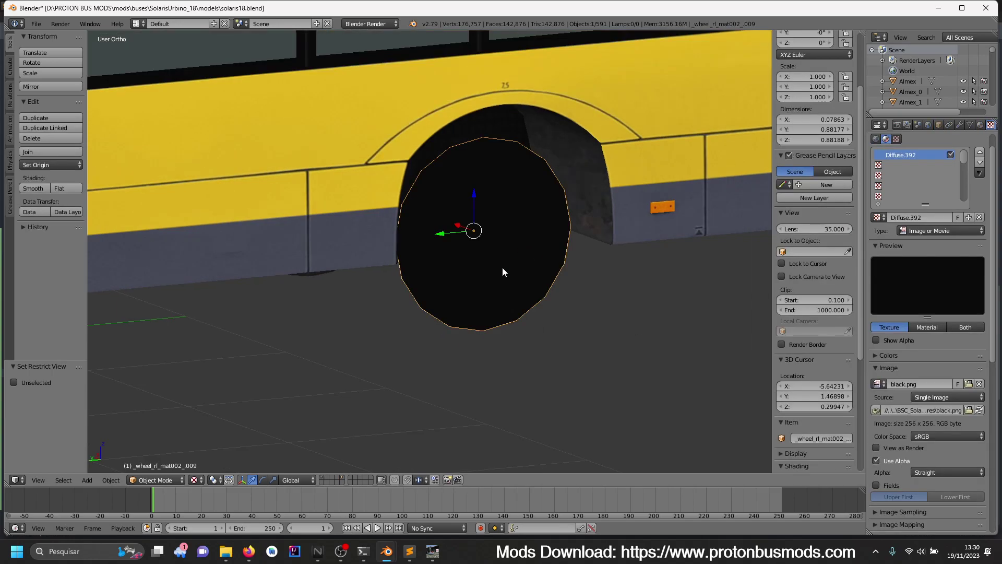
key(x)
click(502, 267)
- Rename the right rear wheel's white hubcap _wheel_rr2_ref001_anim001_on_.001
scroll(502, 267, down, 2)
middle_drag(593, 240, 573, 234)
middle_drag(634, 276, 490, 311)
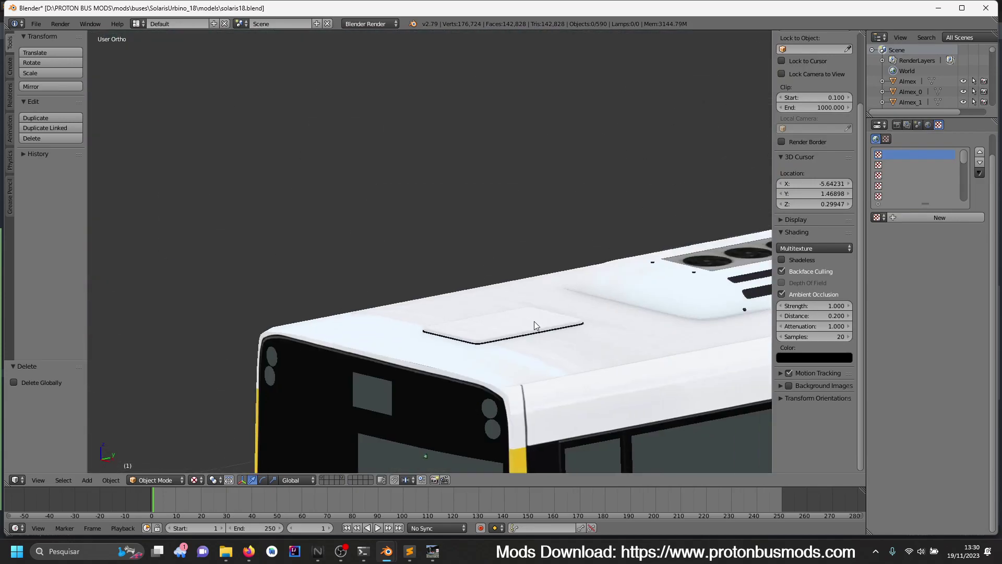
scroll(532, 319, down, 3)
shift+middle_drag(560, 356, 373, 139)
scroll(418, 260, up, 4)
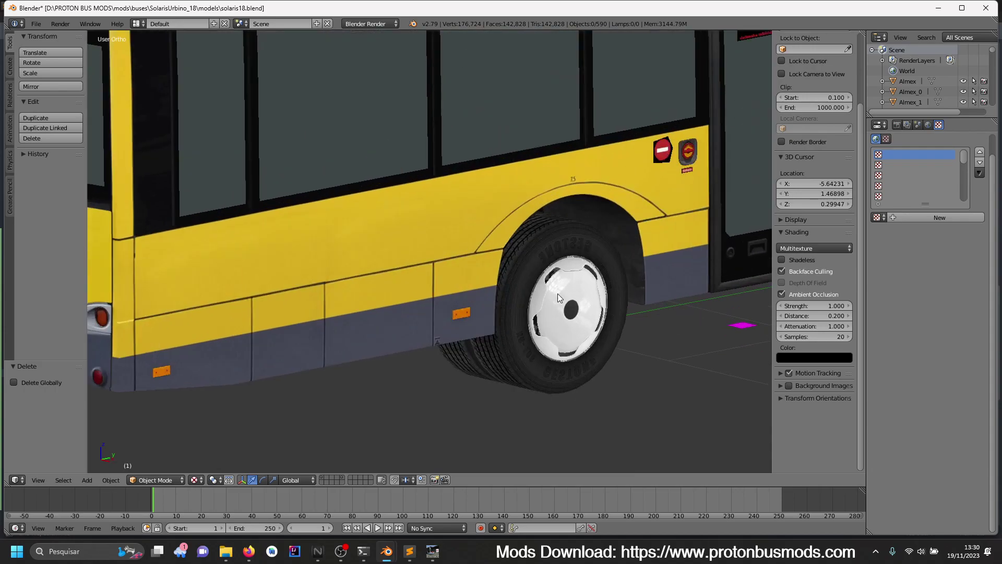
shift+middle_drag(553, 291, 462, 255)
scroll(462, 266, up, 2)
right_click(487, 284)
click(813, 438)
key(ctrl+a)
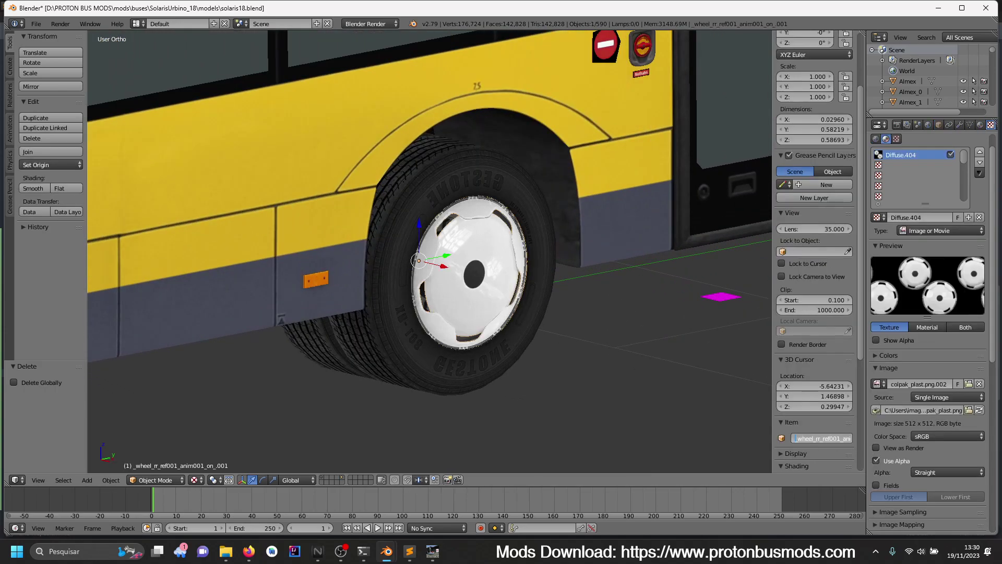
text(2)
key(Return)
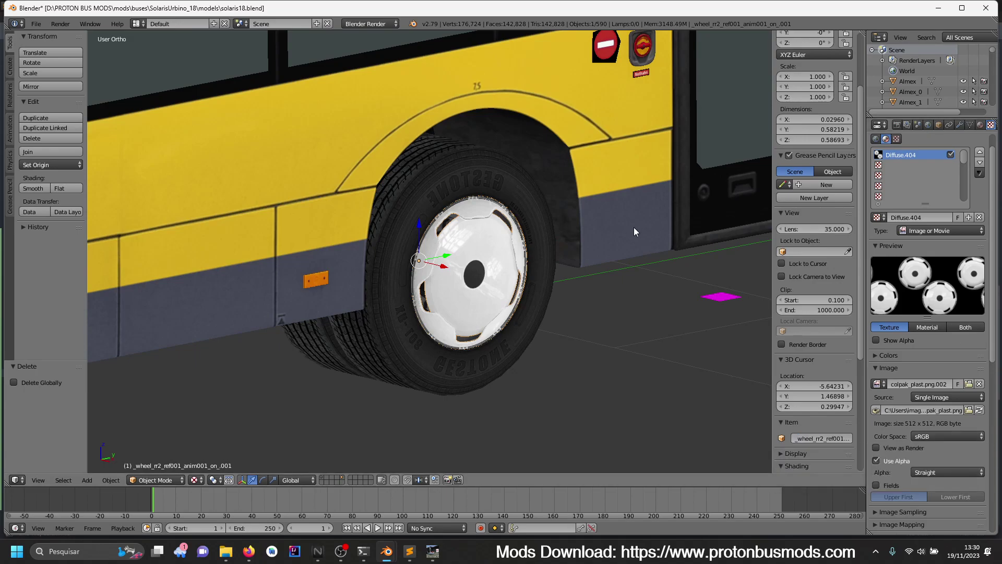
- Hide the right rear hubcap and rename the wheel's tyre _wheel_rr2_mat002_.005
key(h)
right_click(510, 349)
click(813, 438)
click(813, 438)
text(2)
key(Return)
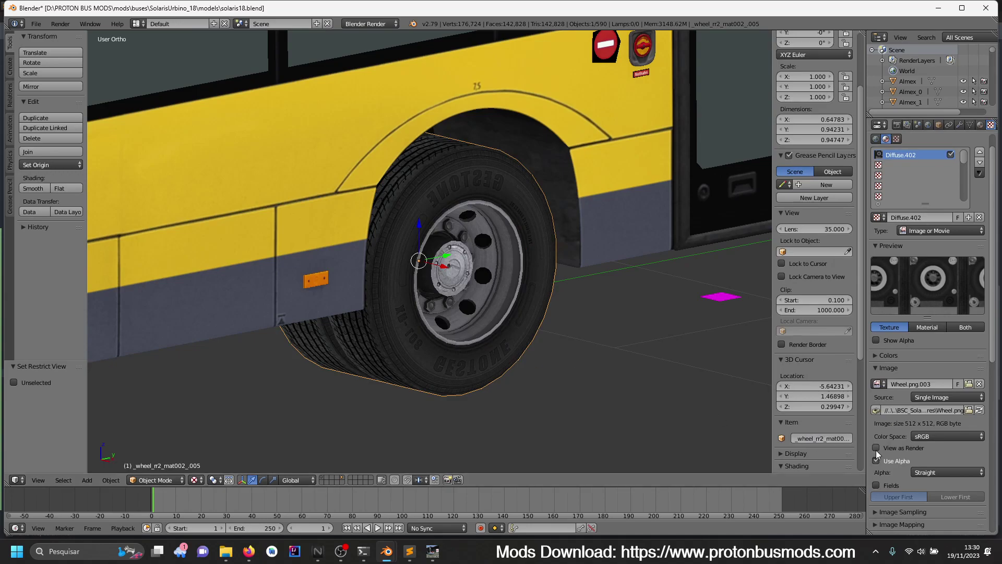
- Hide the right rear tyre and rename the rim behind it _wheel_rr2_ref005_
key(h)
right_click(495, 325)
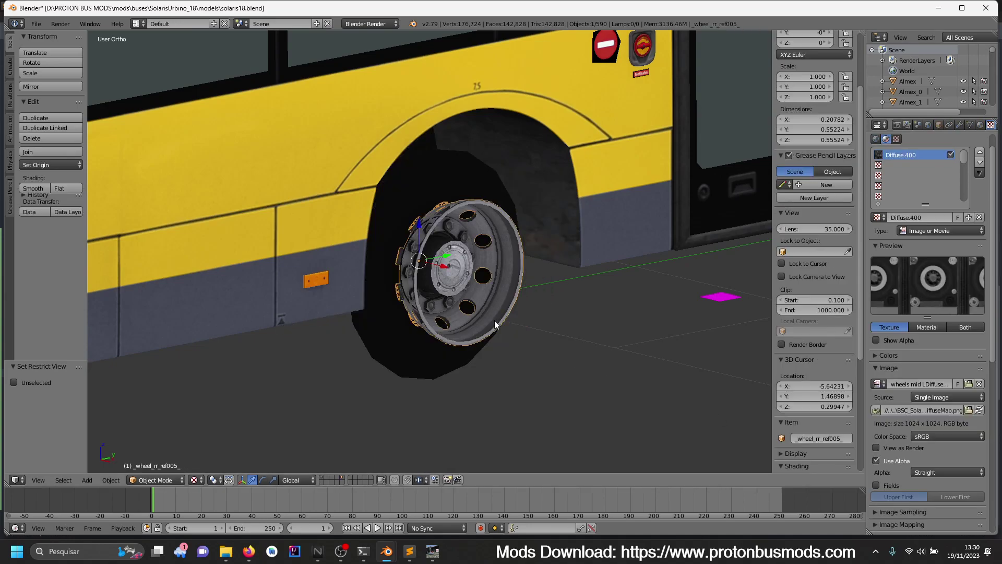
click(819, 439)
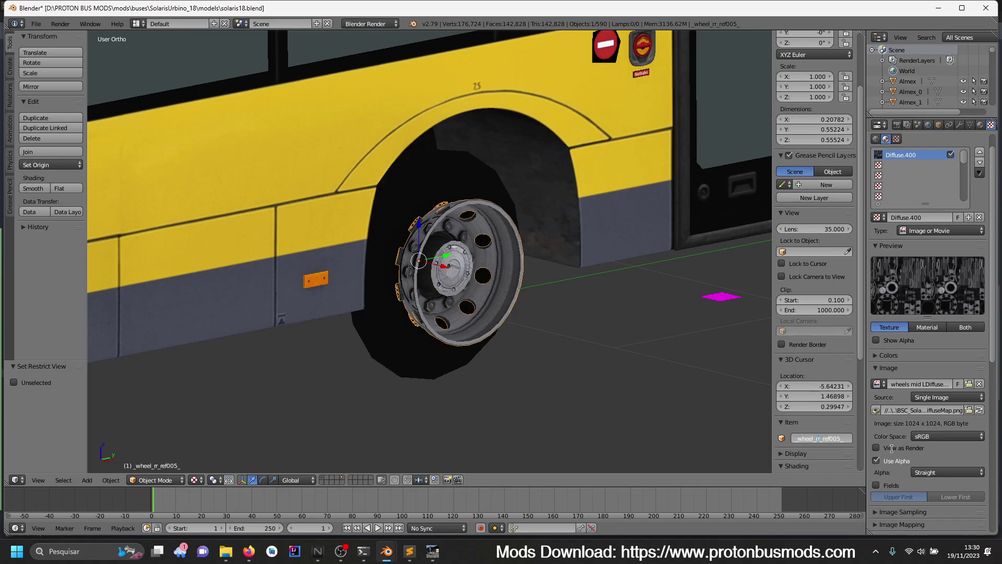
text(2)
key(Return)
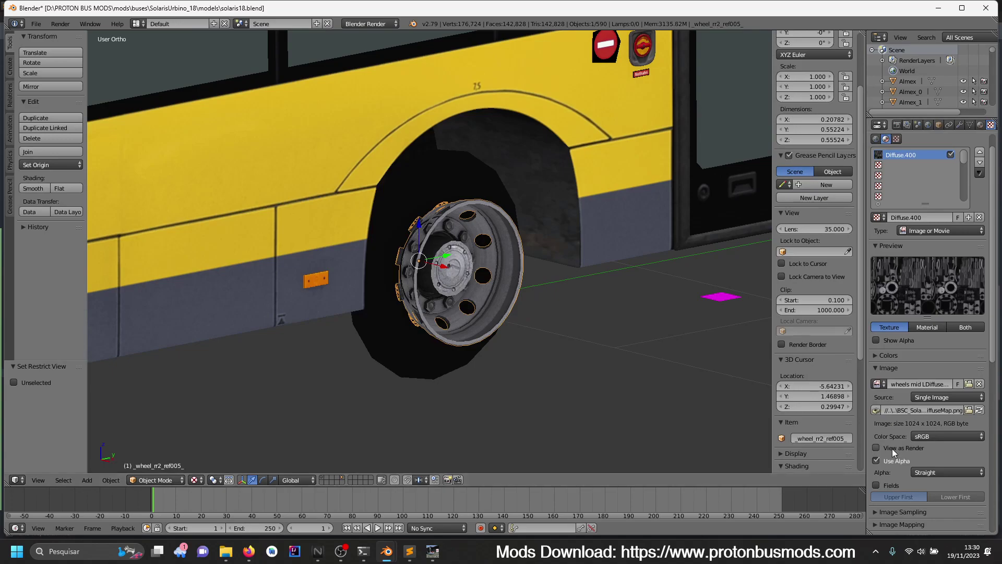
- Hide the right rear rim and rename the black disc behind it _wheel_rr2_
key(h)
right_click(471, 355)
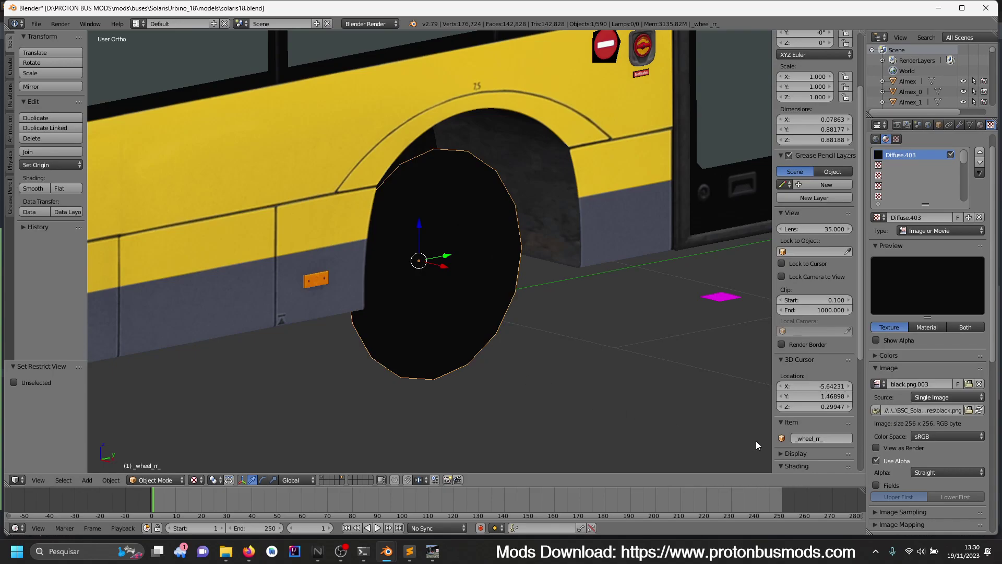
click(820, 439)
text(2)
key(Return)
- Hide the right rear black disc, then unhide all bus parts and leave them deselected
key(h)
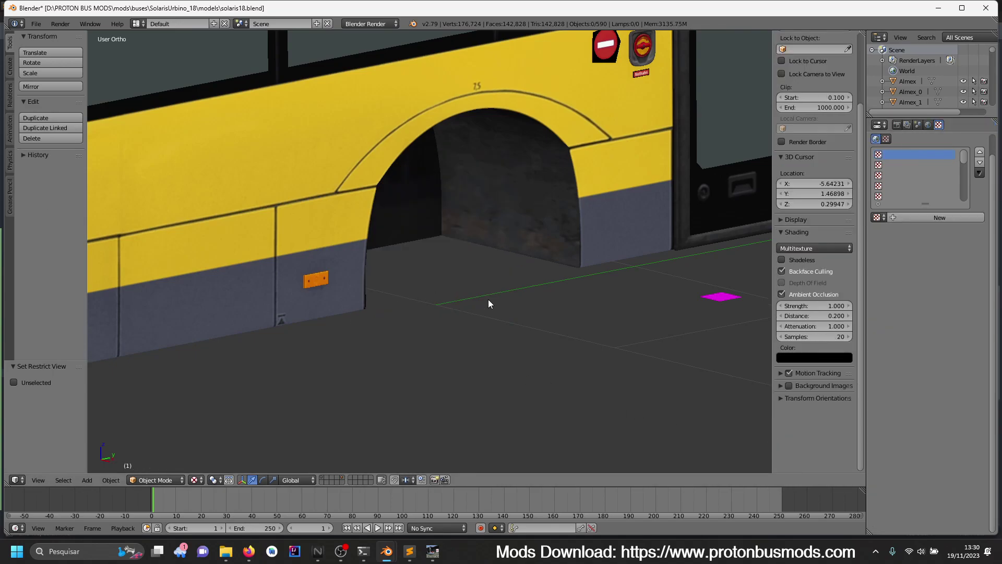
scroll(489, 300, down, 3)
key(alt+h)
key(a)
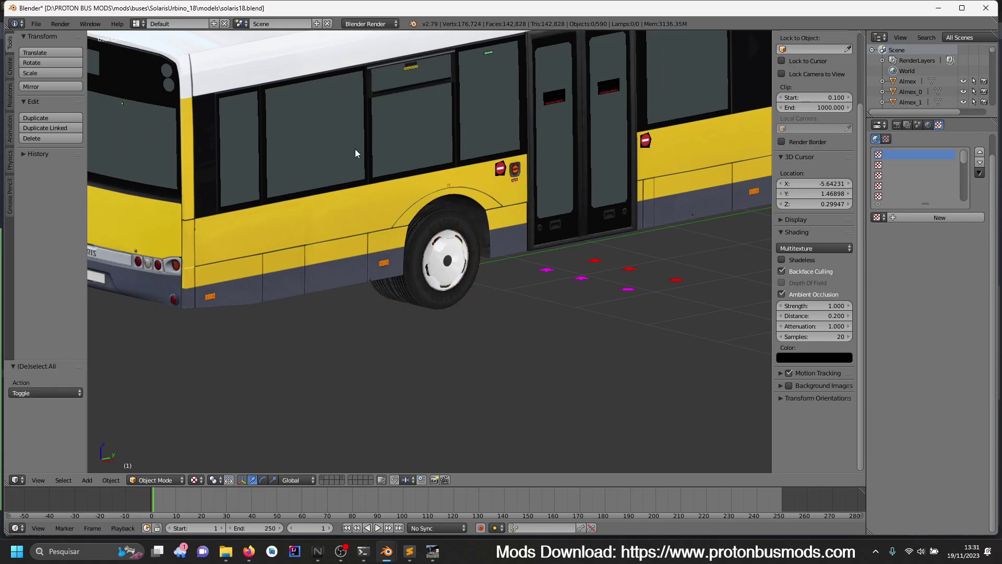
- Save the blend file and export the whole bus as 3DS over SolarisUrbino_18.3ds
key(a)
click(37, 21)
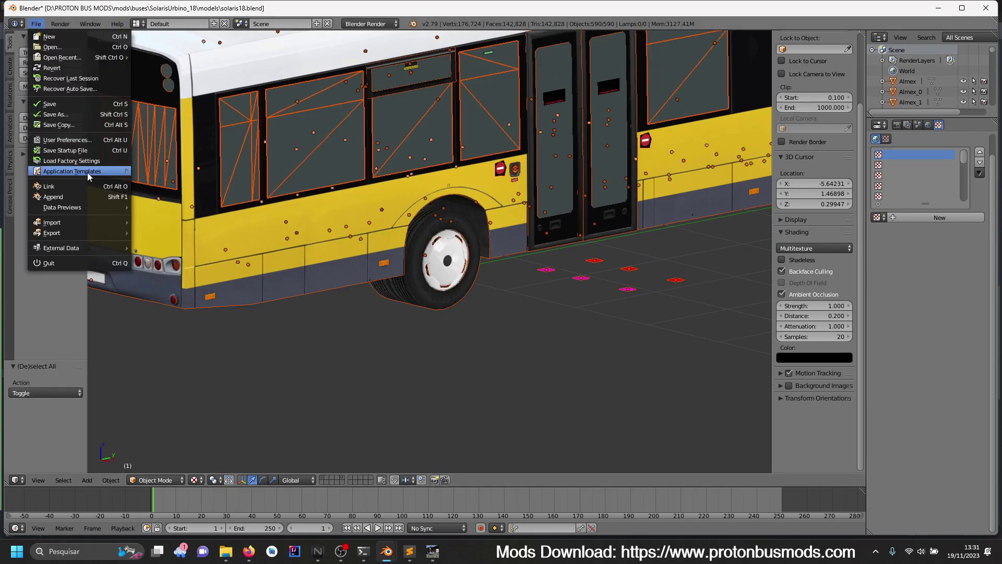
click(72, 89)
click(36, 23)
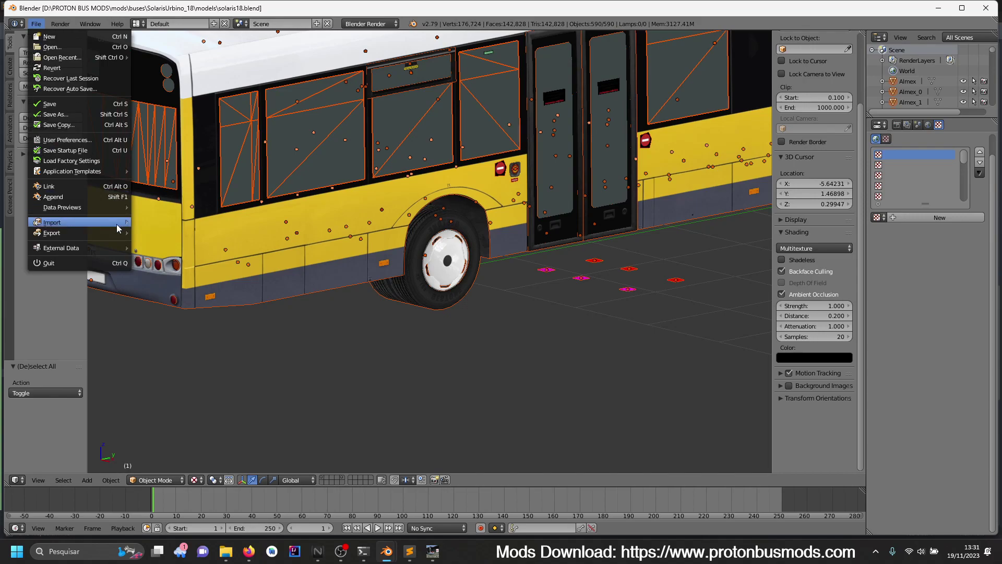
mouse_move(104, 233)
click(218, 253)
click(186, 88)
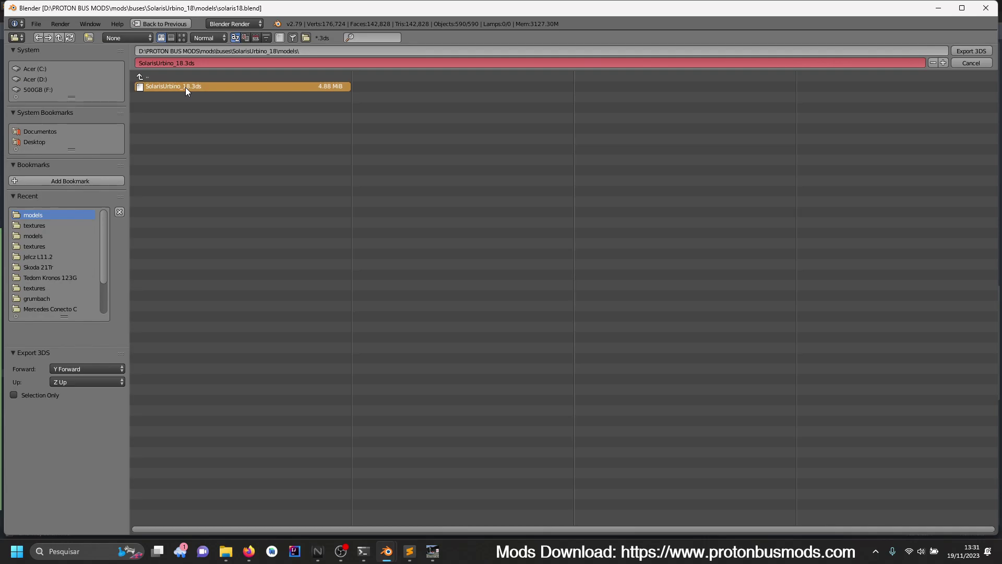
double_click(186, 87)
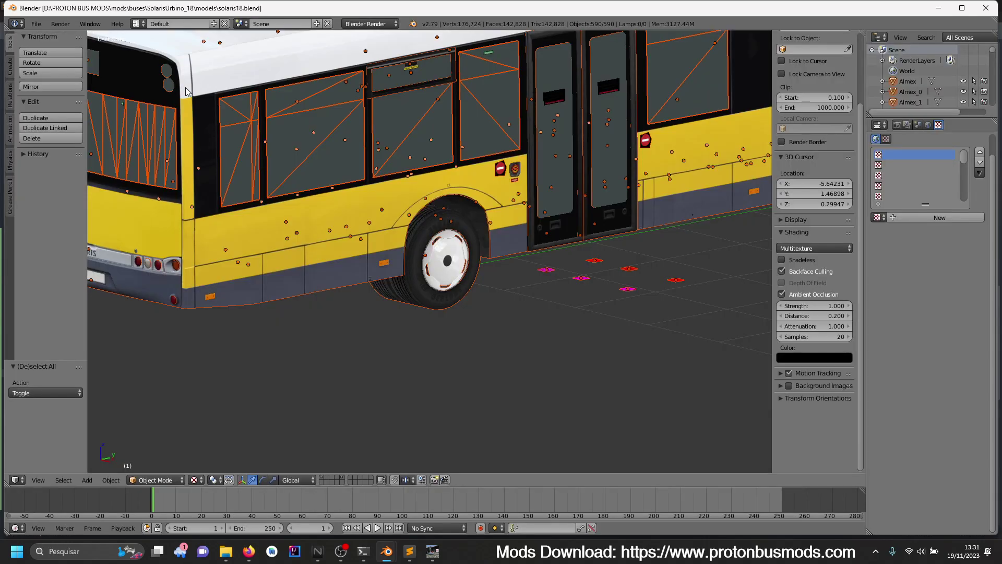
- Deselect everything and display the bus from the right side in Solid viewport shading
click(459, 365)
key(KP_3)
key(a)
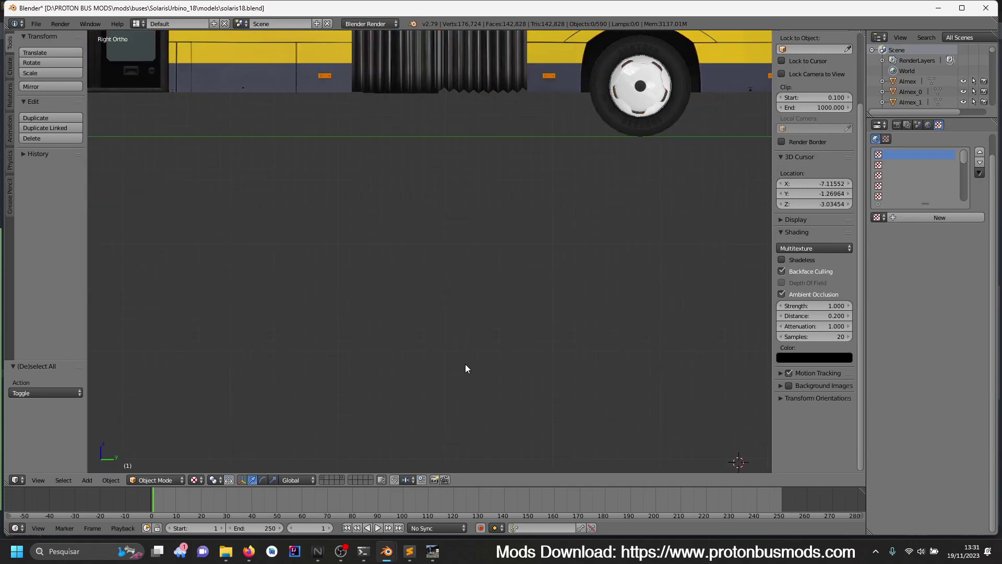
scroll(475, 344, down, 4)
scroll(678, 259, down, 3)
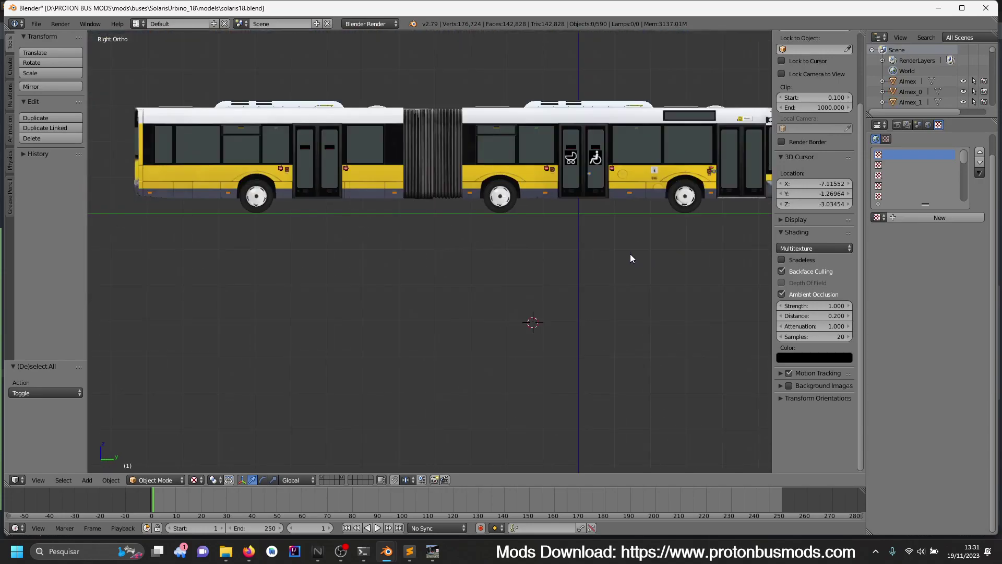
click(195, 480)
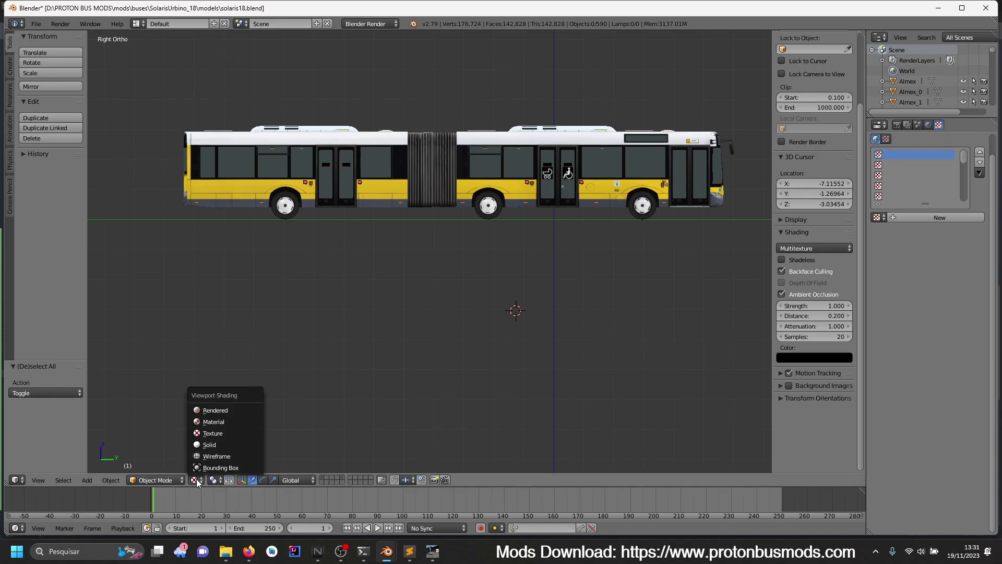
click(209, 445)
scroll(462, 362, up, 5)
scroll(450, 366, up, 2)
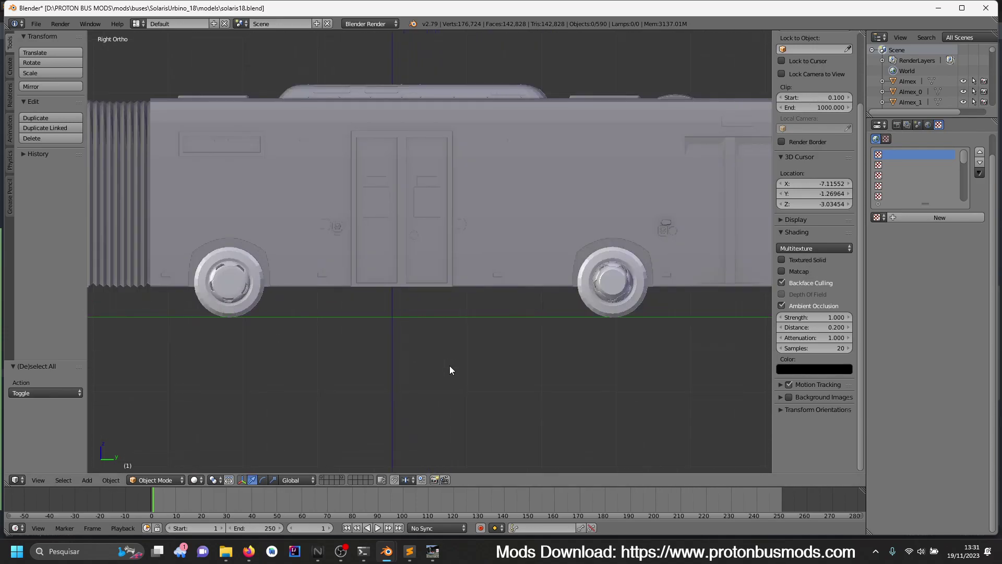
- Add a cube and move it about 3.345 up in Z and -0.06 in Y, beside the middle axle
click(10, 69)
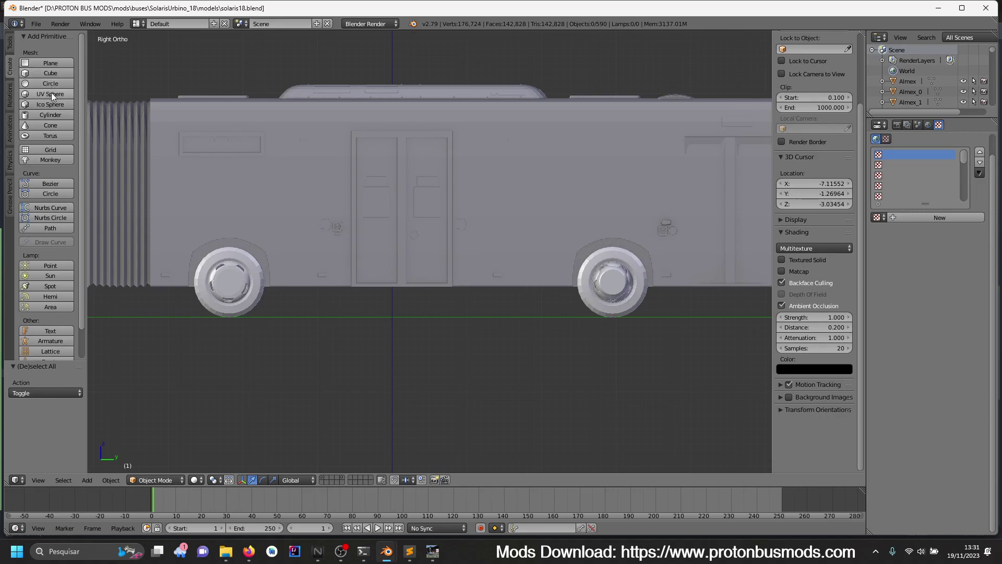
click(55, 76)
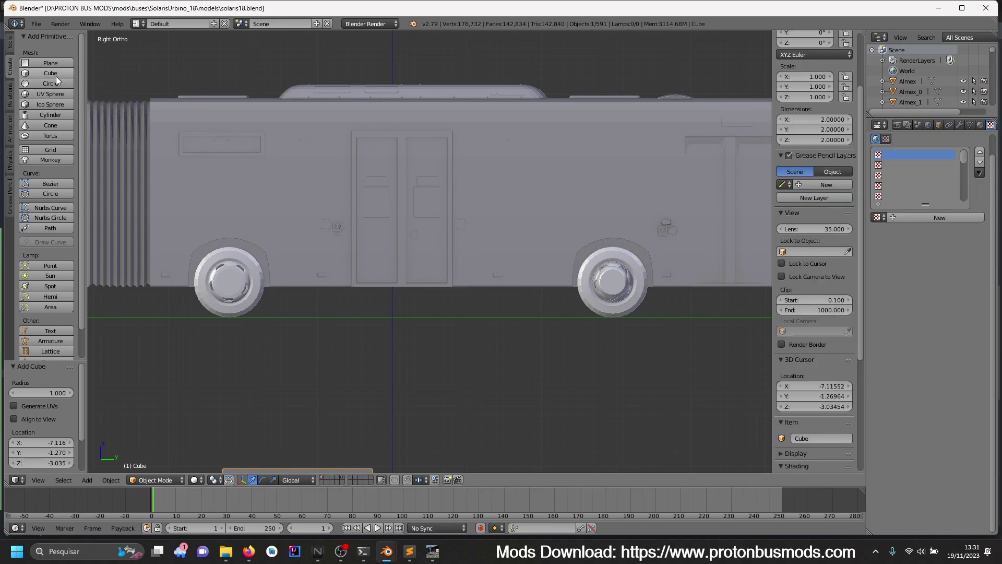
scroll(428, 322, down, 2)
scroll(425, 334, down, 2)
scroll(409, 398, up, 2)
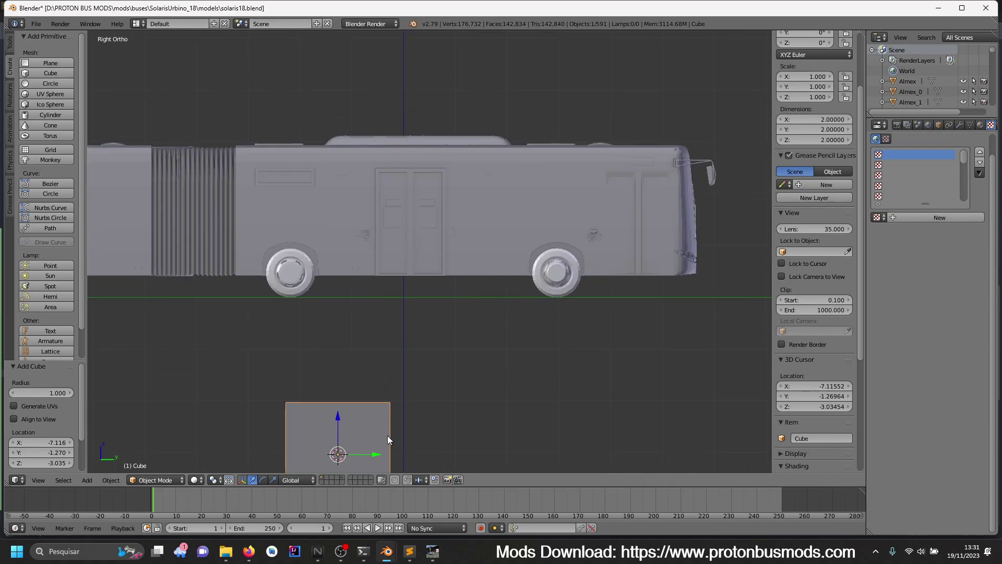
key(g)
click(384, 262)
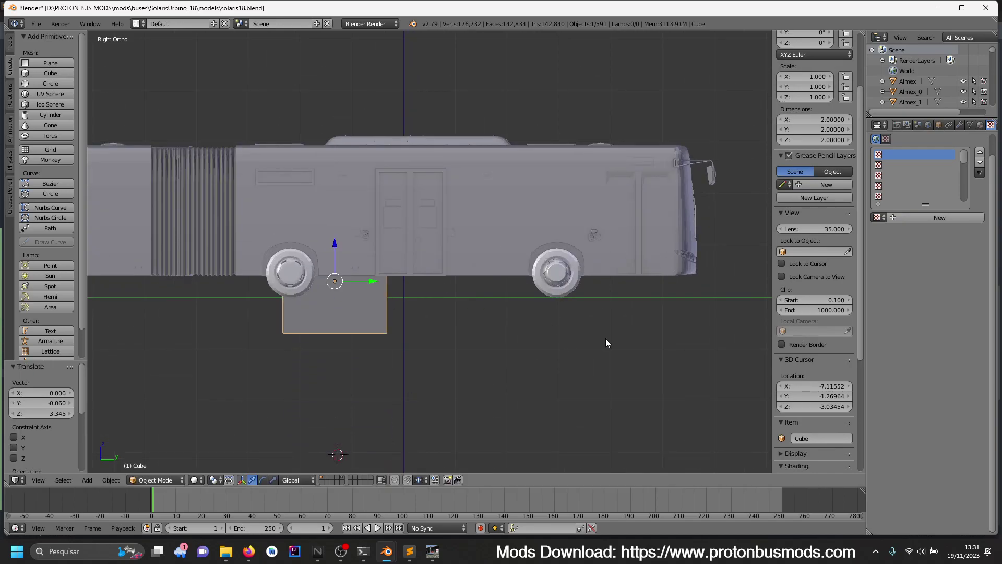
- Hide the front right wheel's white hubcap and examine the rim and tyre behind it
middle_drag(605, 338, 594, 340)
scroll(593, 329, up, 3)
right_drag(578, 296, 578, 310)
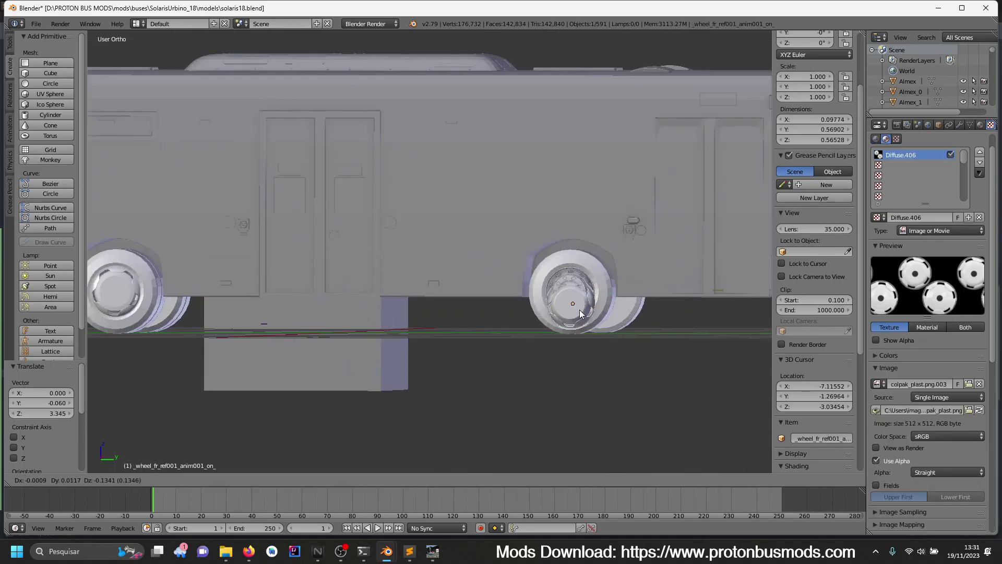
click(579, 309)
key(h)
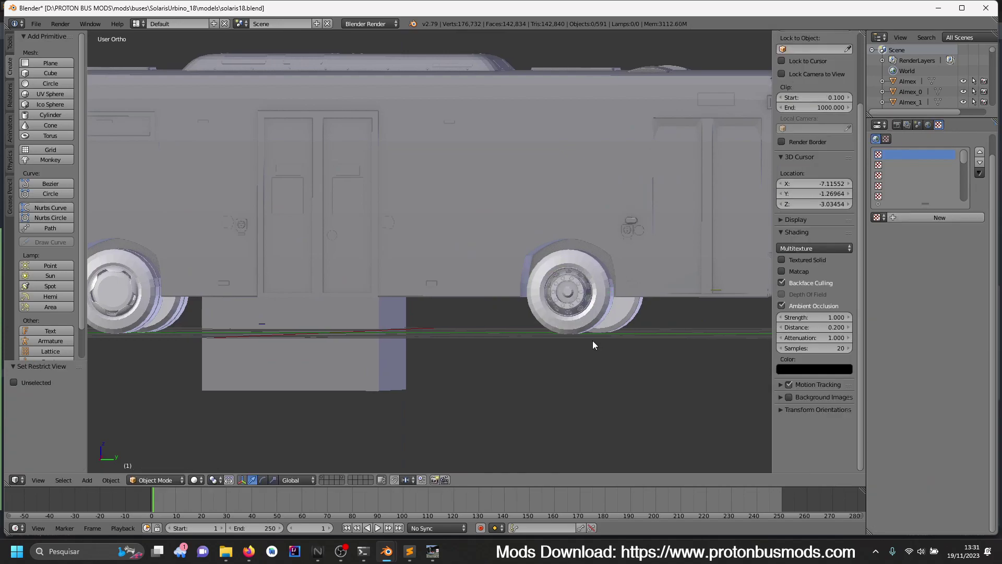
shift+middle_drag(593, 342, 446, 312)
scroll(446, 307, up, 5)
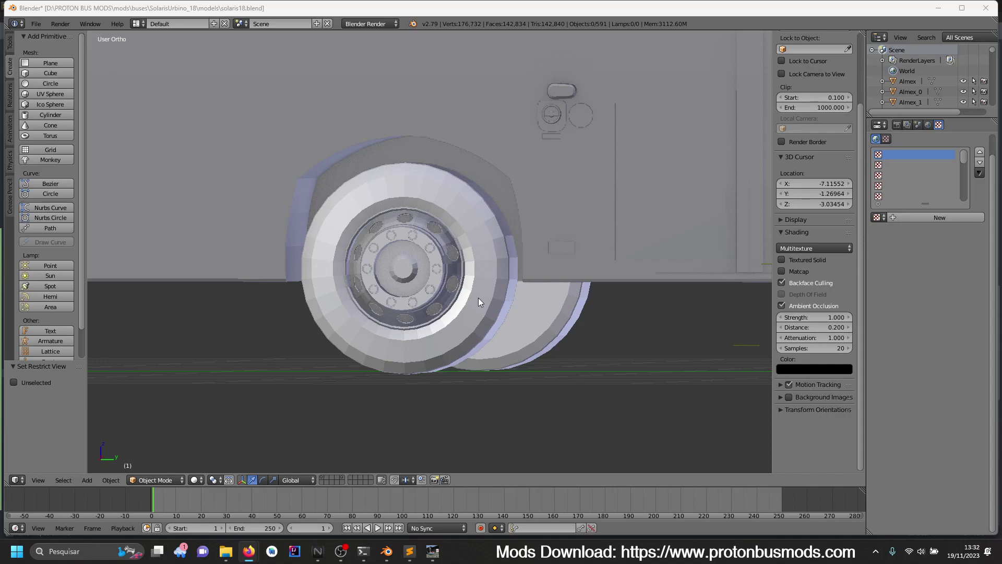
scroll(464, 352, down, 3)
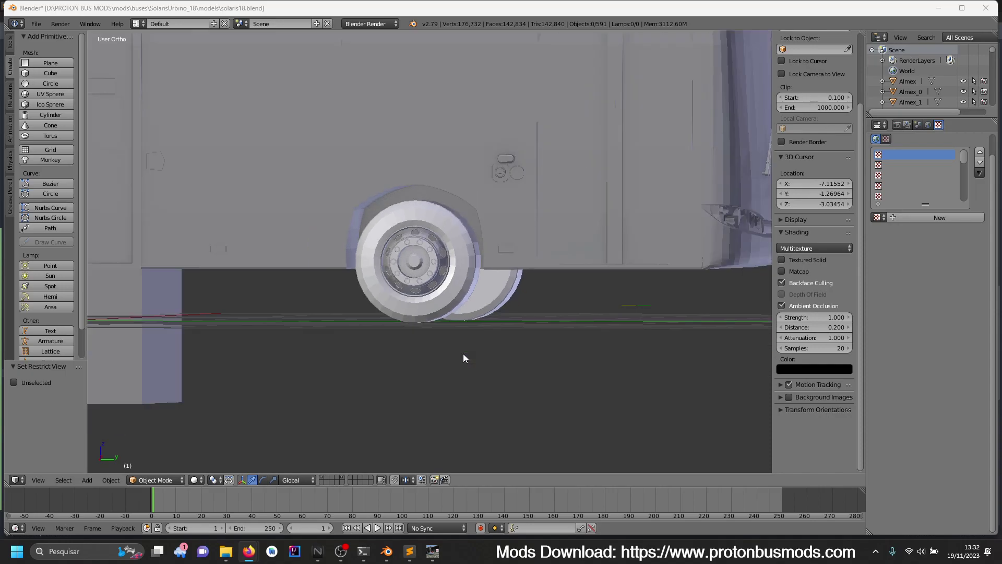
- Unhide the front hubcap and select the cube in a wireframe view from the right side
click(463, 355)
key(KP_3)
key(alt+h)
scroll(464, 355, down, 5)
right_click(312, 298)
key(z)
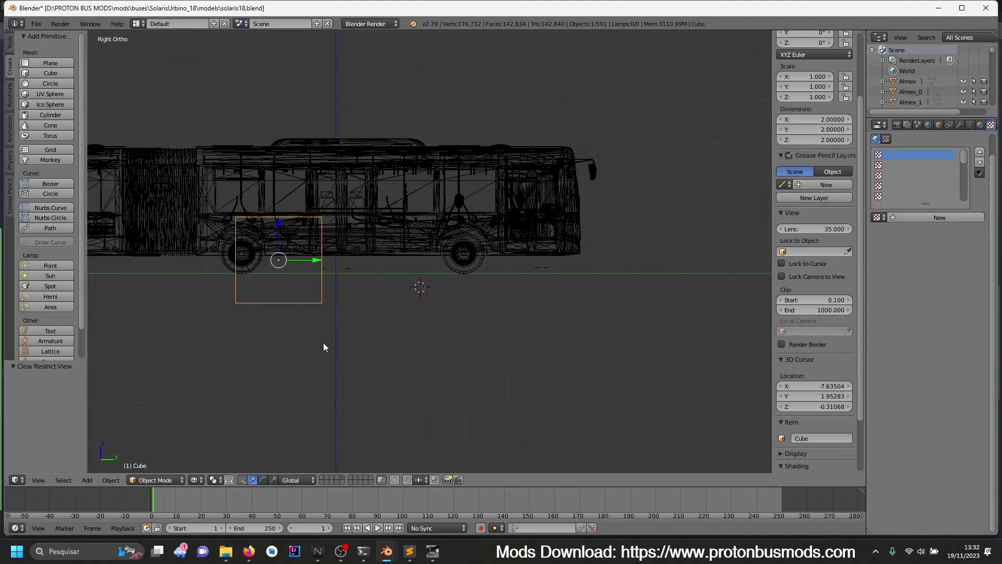
- Move the cube so its base sits at ground level and its rear edge aligns with the middle axle's centre
shift+middle_drag(417, 362, 537, 369)
scroll(536, 368, up, 3)
key(g)
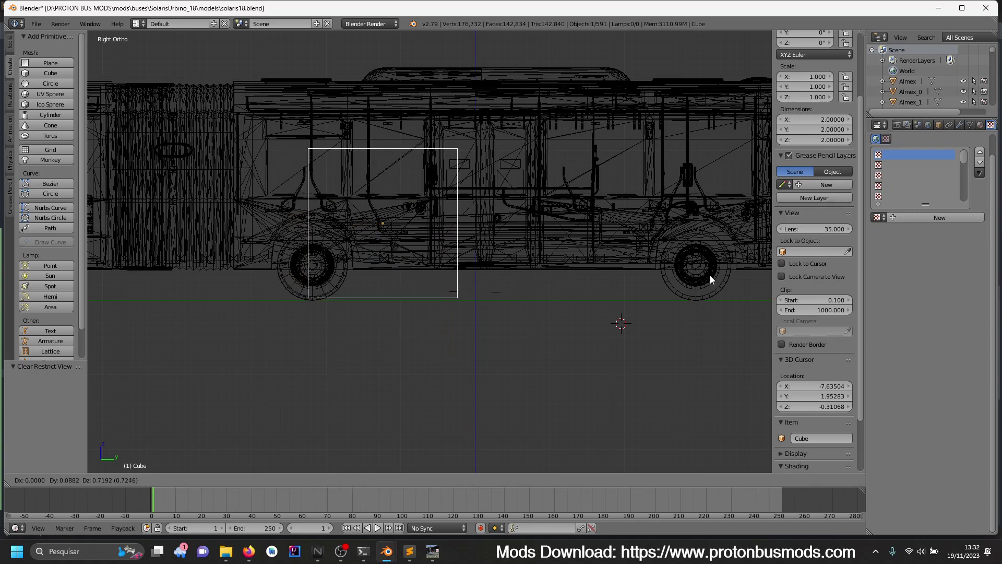
click(744, 308)
scroll(393, 302, up, 4)
scroll(418, 305, up, 4)
key(g)
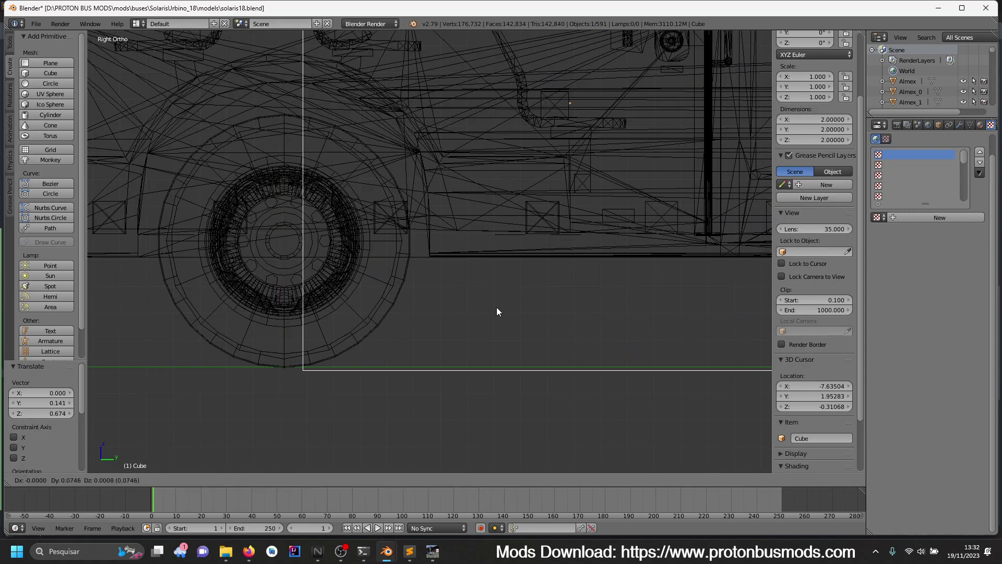
click(321, 273)
- Move the cube's front face about 3.145 along Y to the centre of the front wheel
scroll(436, 269, down, 5)
key(Tab)
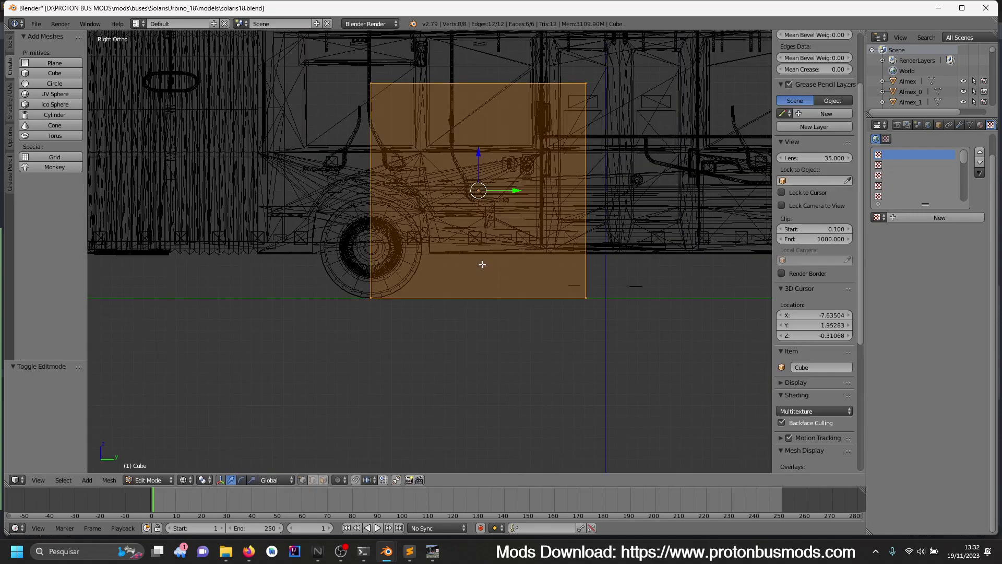
key(a)
key(c)
drag(592, 93, 601, 321)
right_click(601, 321)
shift+middle_drag(599, 322, 271, 330)
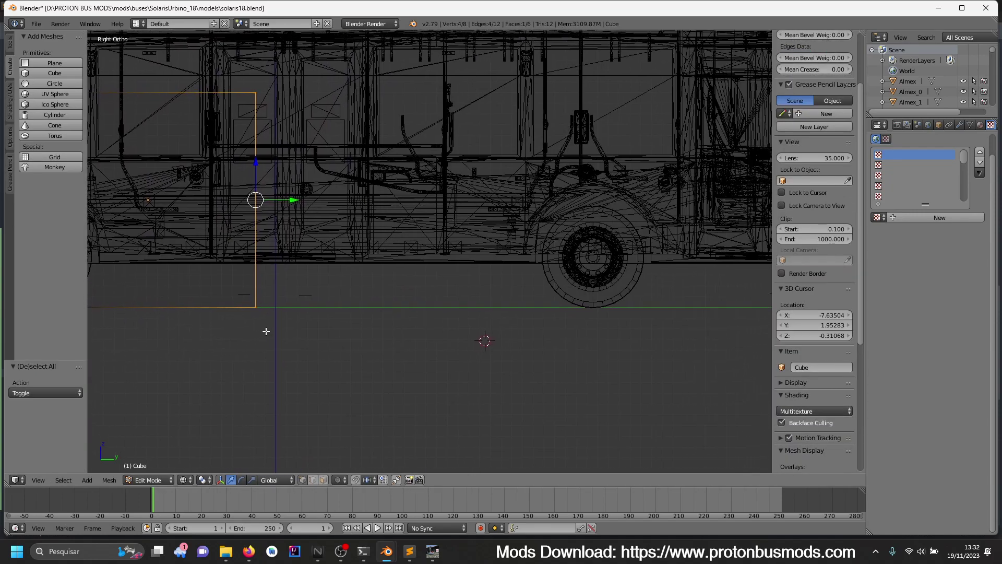
scroll(270, 330, up, 3)
key(g)
key(y)
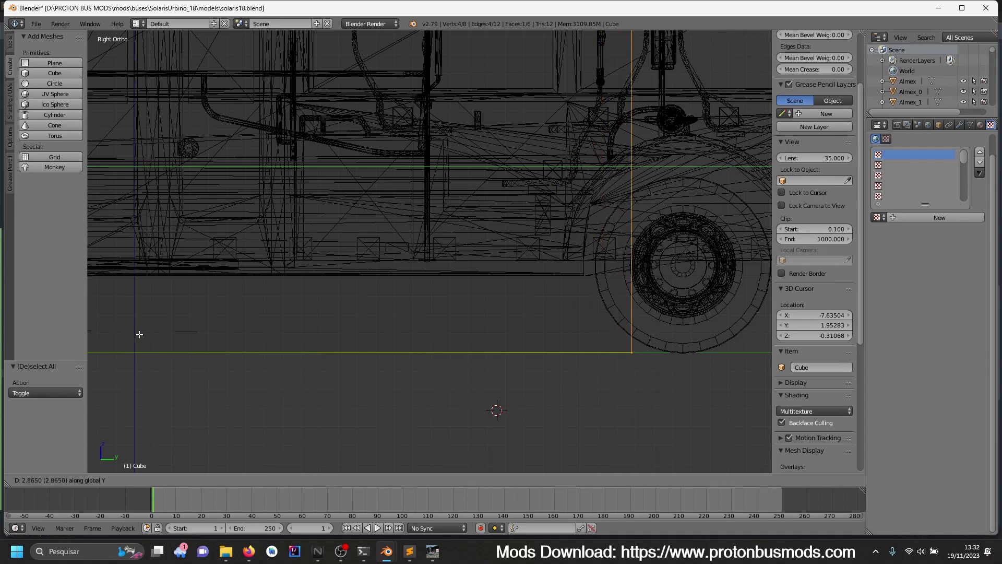
click(246, 327)
- Lower the cube's top face along Z so the box is about 1.14 high, and return to Object Mode
scroll(304, 172, down, 6)
key(a)
key(c)
drag(493, 186, 143, 161)
right_click(218, 199)
scroll(412, 300, up, 4)
key(g)
key(z)
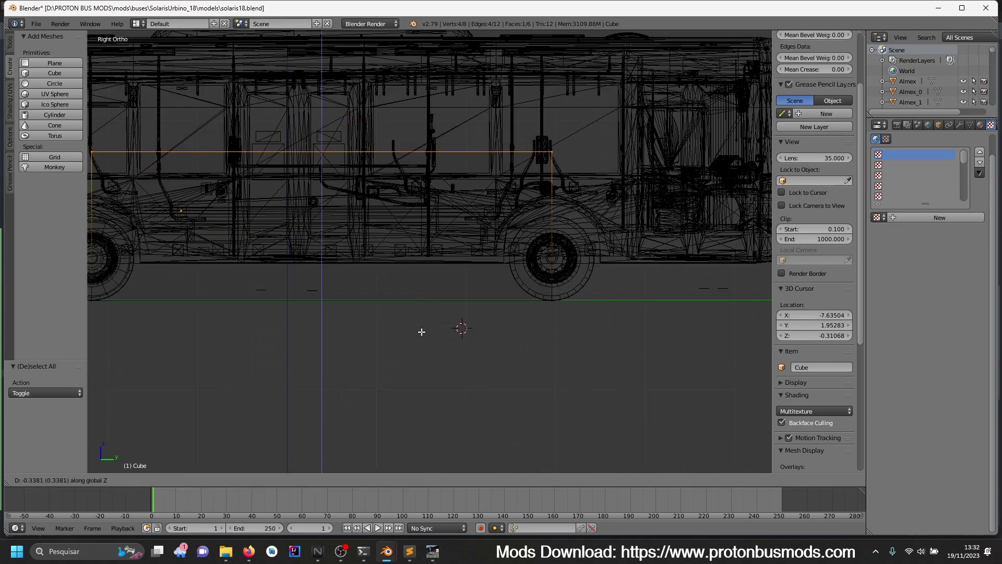
click(421, 378)
key(Tab)
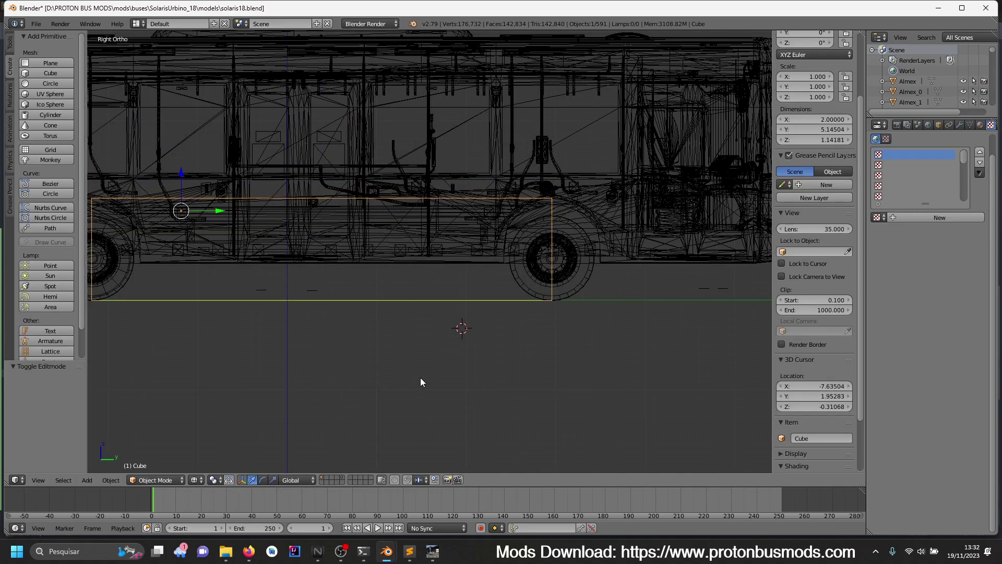
- Set the box's origin to its surface centre of mass and open its location values
key(shift+ctrl+alt+c)
click(421, 377)
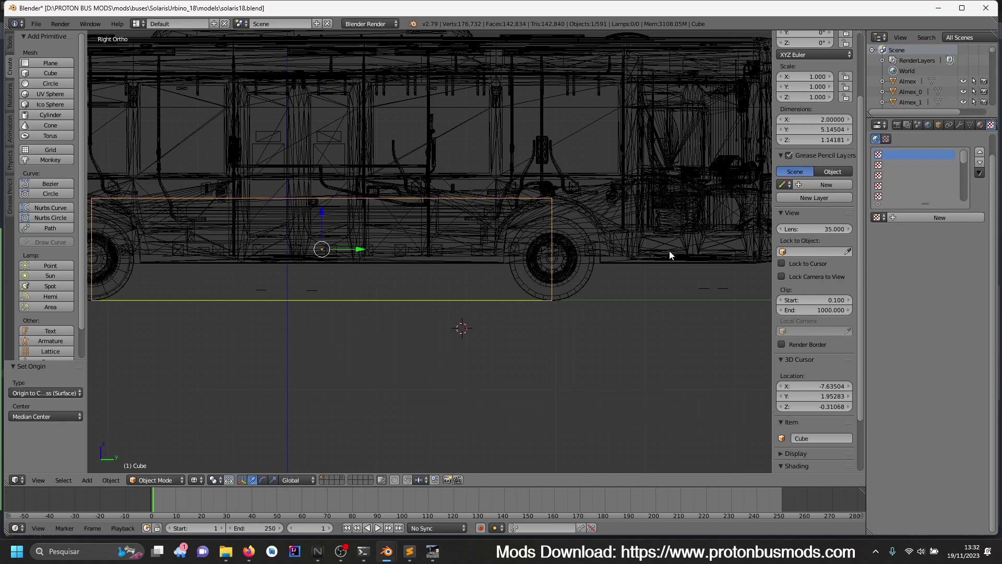
scroll(800, 204, up, 5)
click(812, 64)
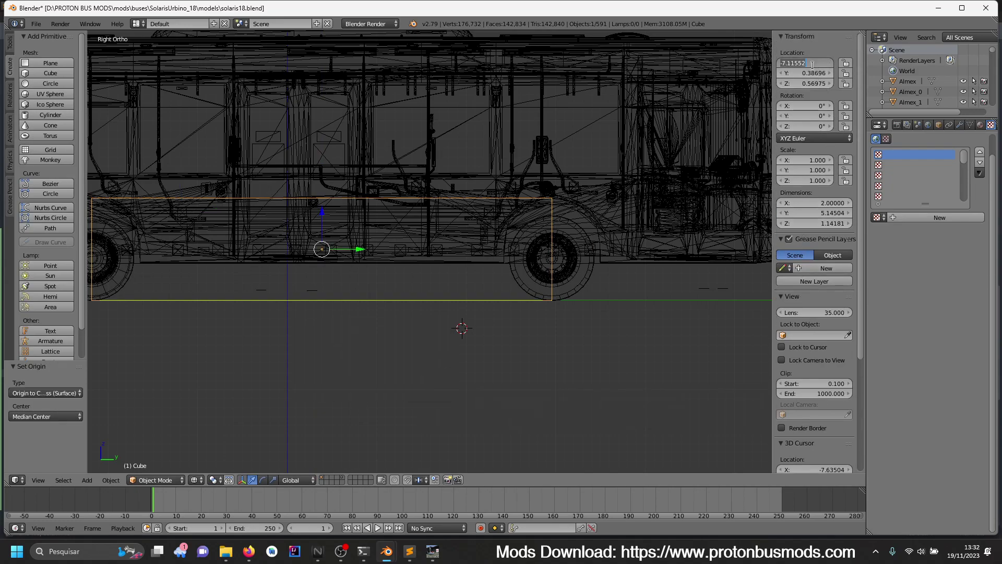
- Switch to Sublime Text and set posZ of [posCenterOfMass1] in SolarisUrbino_18.ini to the box's Y location, 0.386958
click(409, 551)
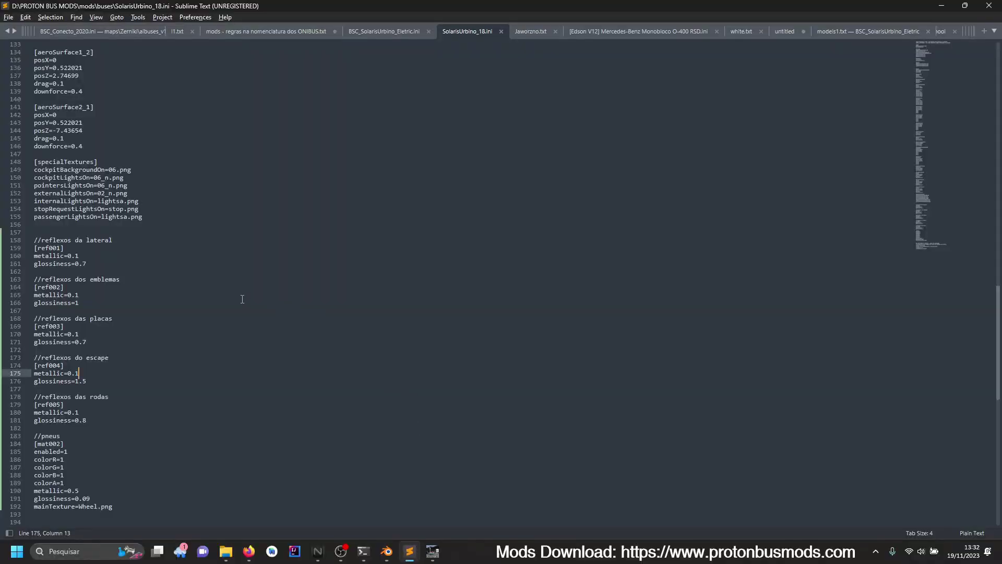
scroll(255, 302, up, 20)
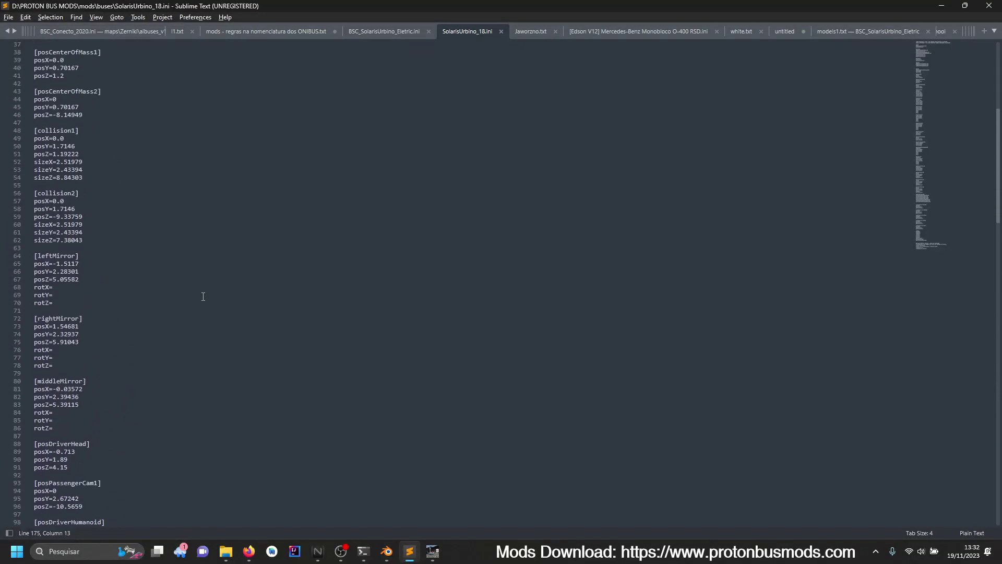
scroll(203, 296, up, 6)
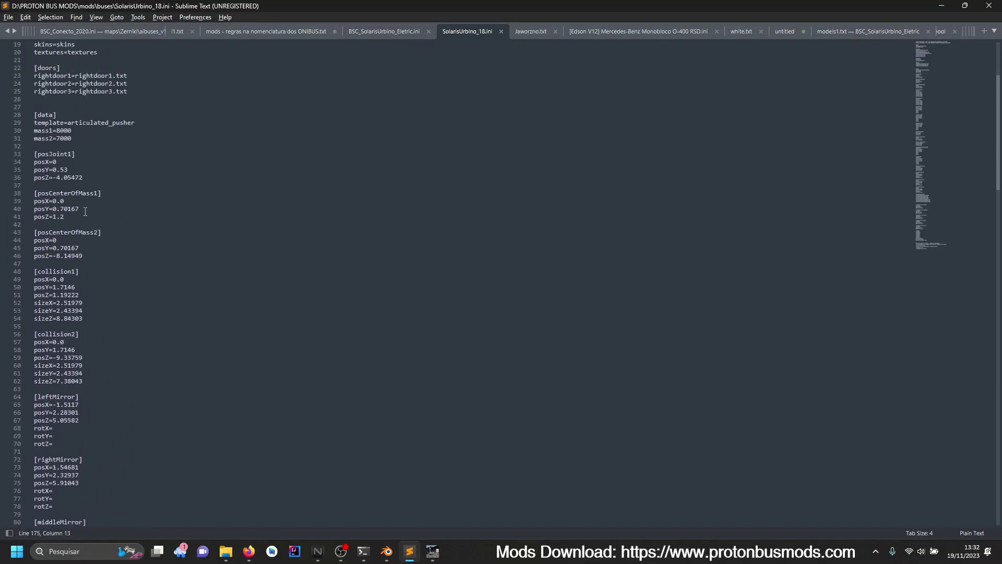
key(alt+Tab)
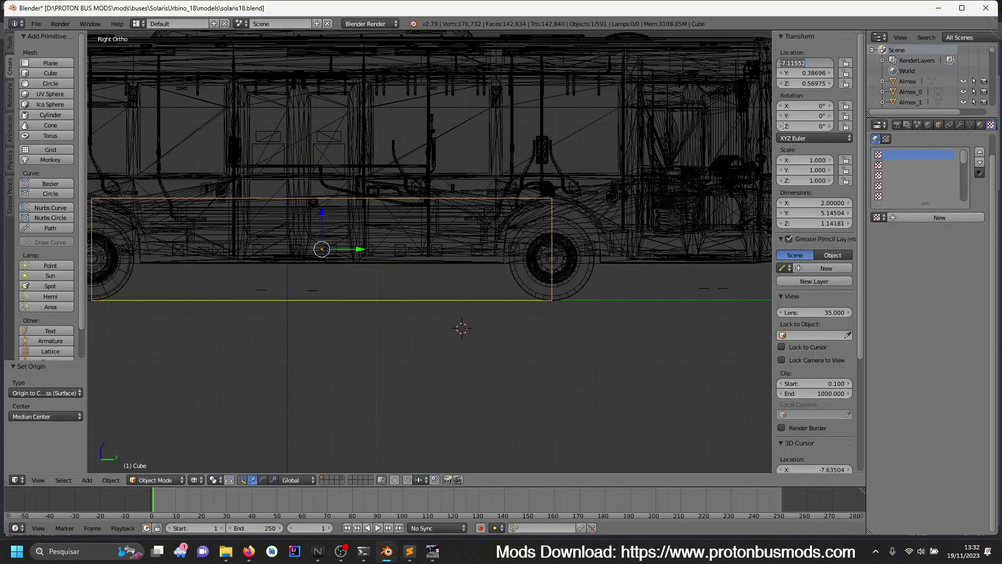
key(Escape)
key(alt+Tab)
click(75, 218)
drag(67, 219, 54, 218)
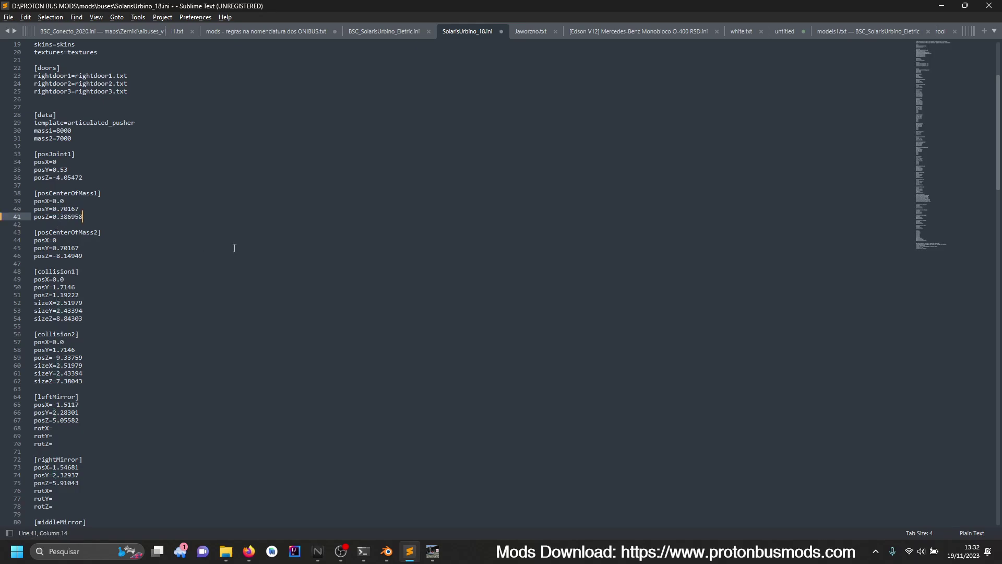
- Set posY of [posCenterOfMass1] to the box's Z location, 0.569754, and save the ini file
key(alt+Tab)
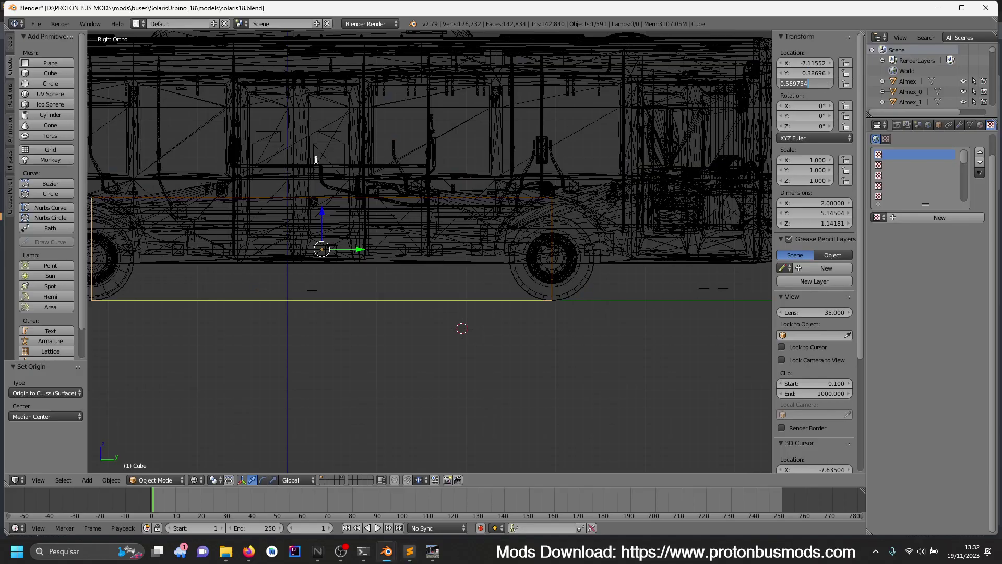
key(alt+Tab)
text(0.386958)
drag(79, 208, 53, 208)
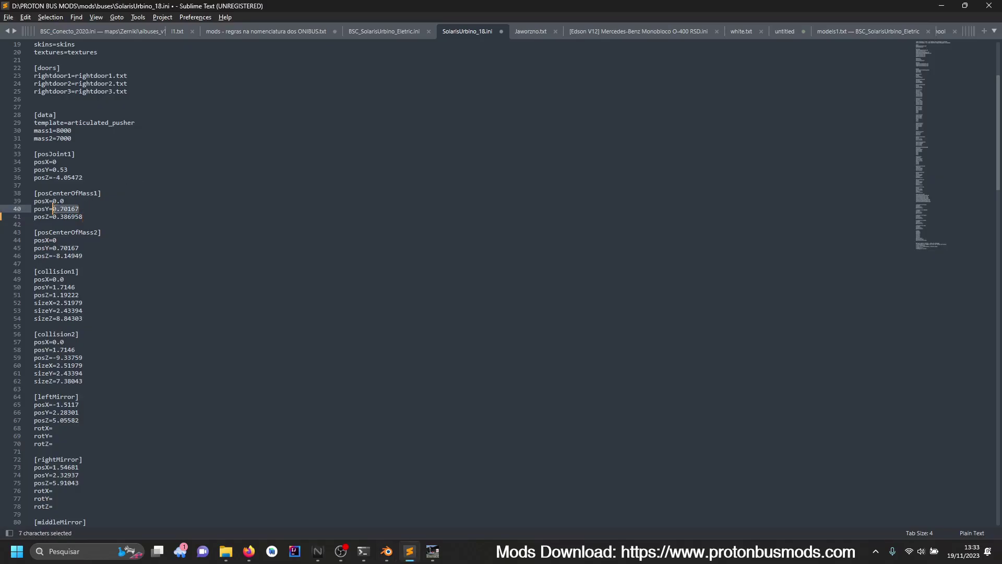
text(0.569754)
key(ctrl+s)
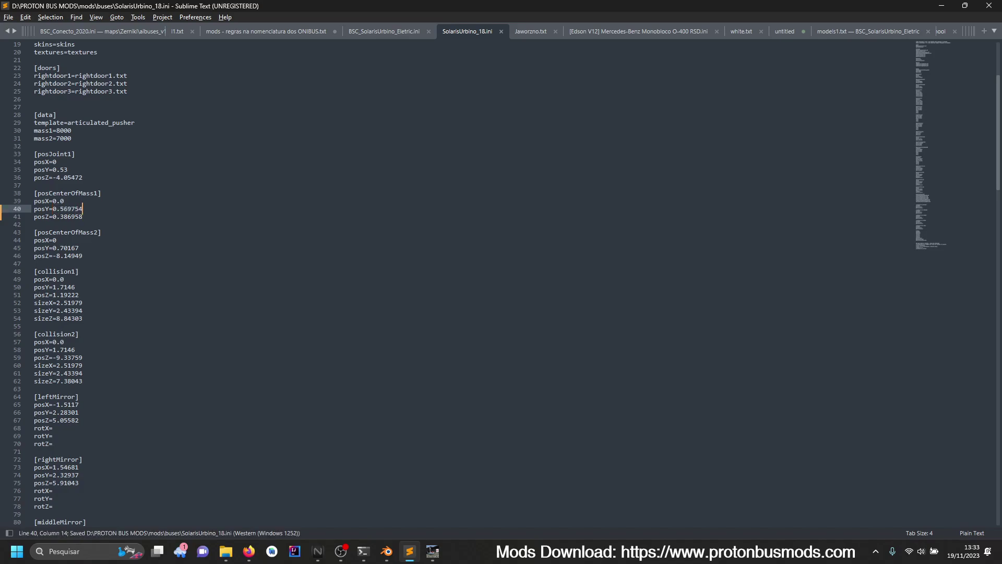
- Switch to Blender and move the box about -6.564 along Y into the bus's rear section
key(alt+Tab)
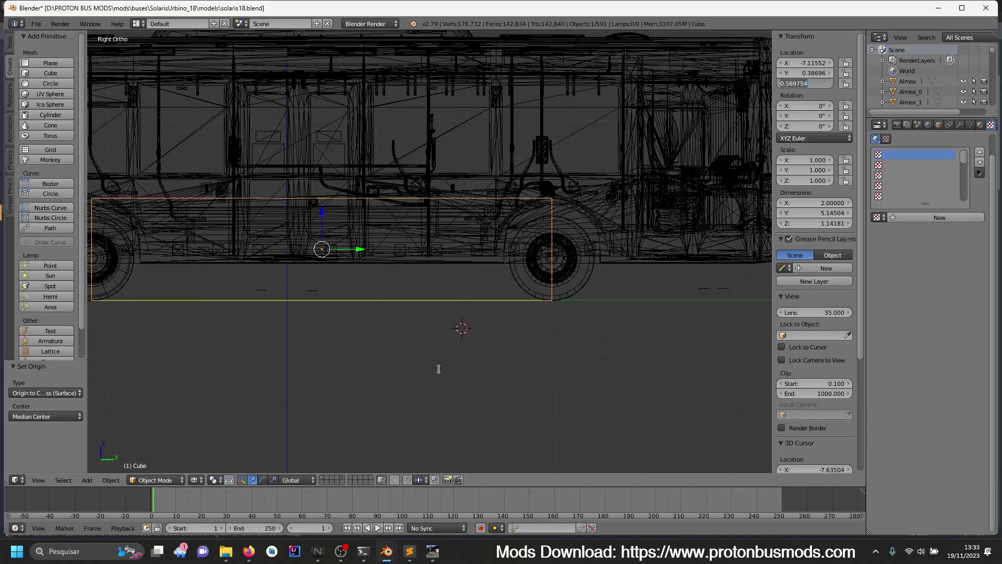
click(438, 369)
scroll(437, 369, down, 4)
shift+middle_drag(326, 369, 622, 365)
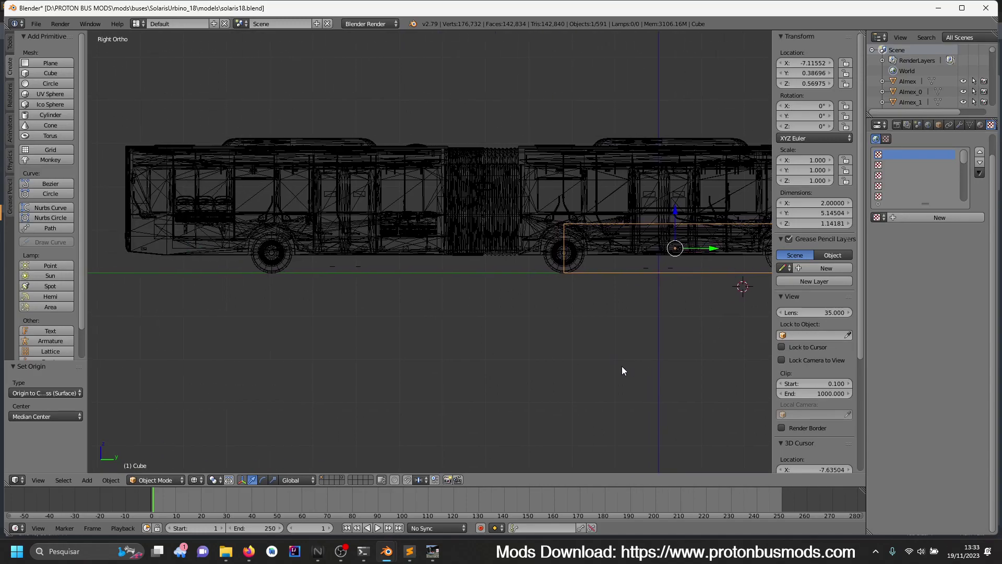
key(g)
key(y)
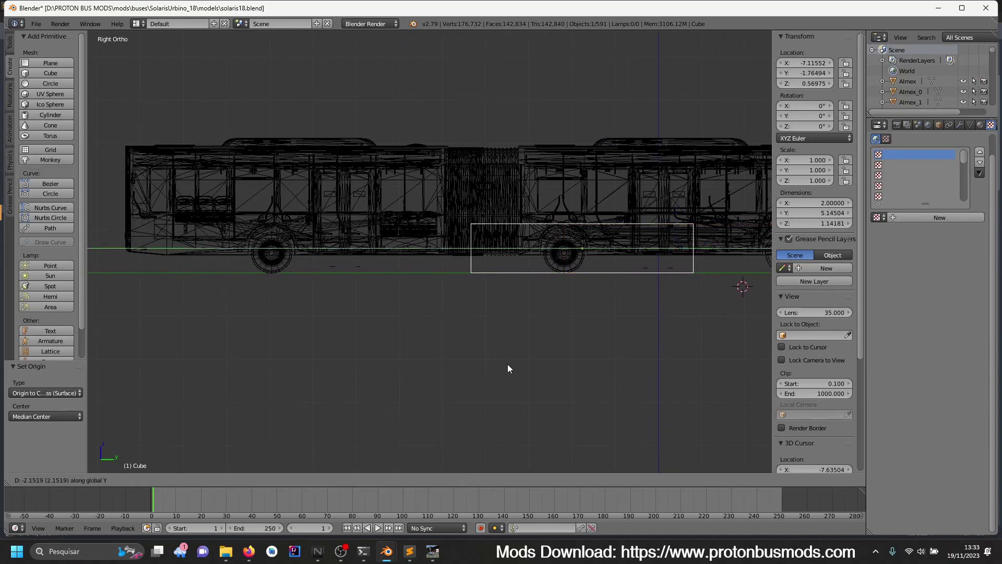
click(339, 367)
- Align the box's rear edge with the rear wheel's centre by moving it about another -0.209 along Y
scroll(310, 370, up, 2)
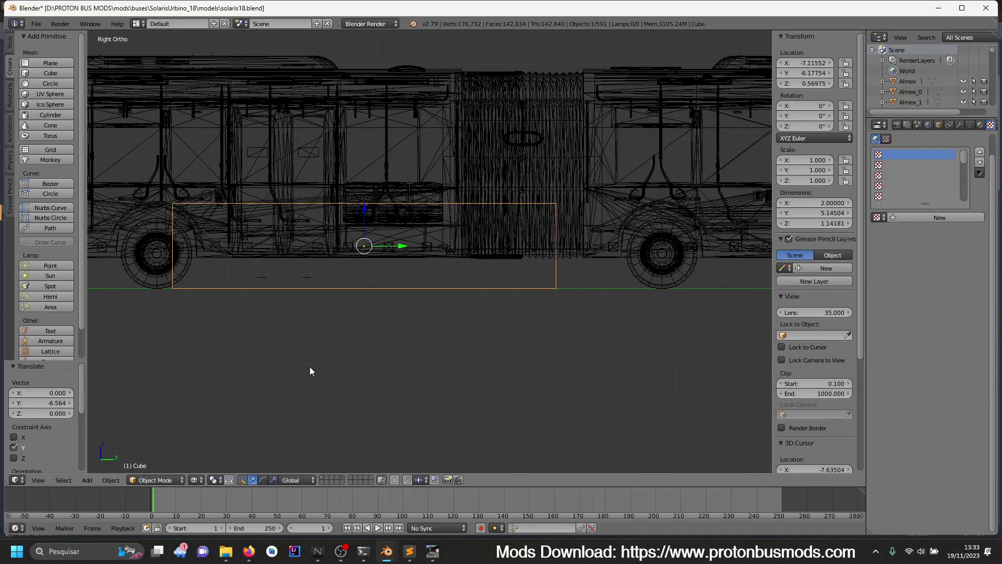
shift+middle_drag(310, 370, 569, 392)
scroll(570, 393, up, 1)
key(g)
key(y)
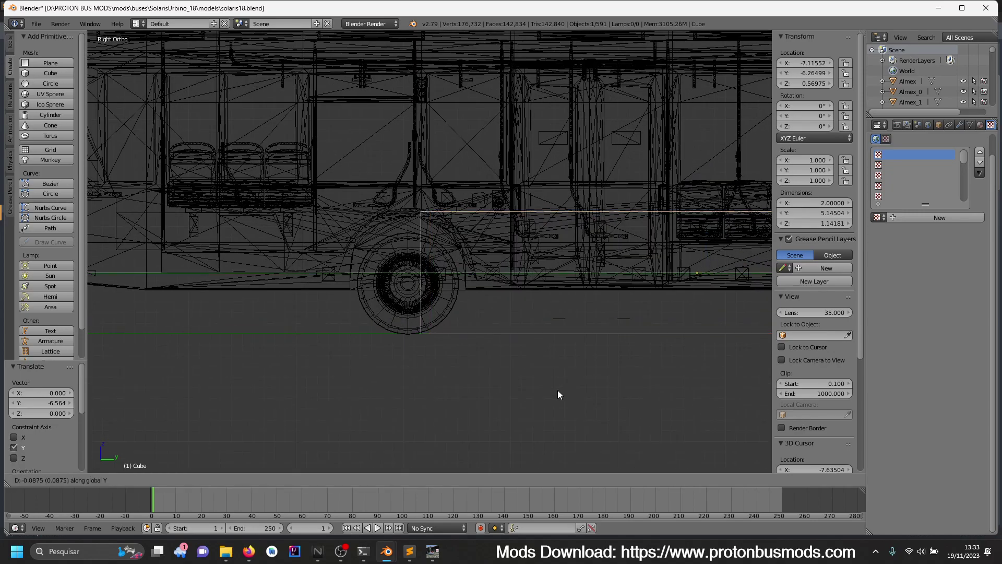
click(512, 390)
scroll(490, 289, up, 5)
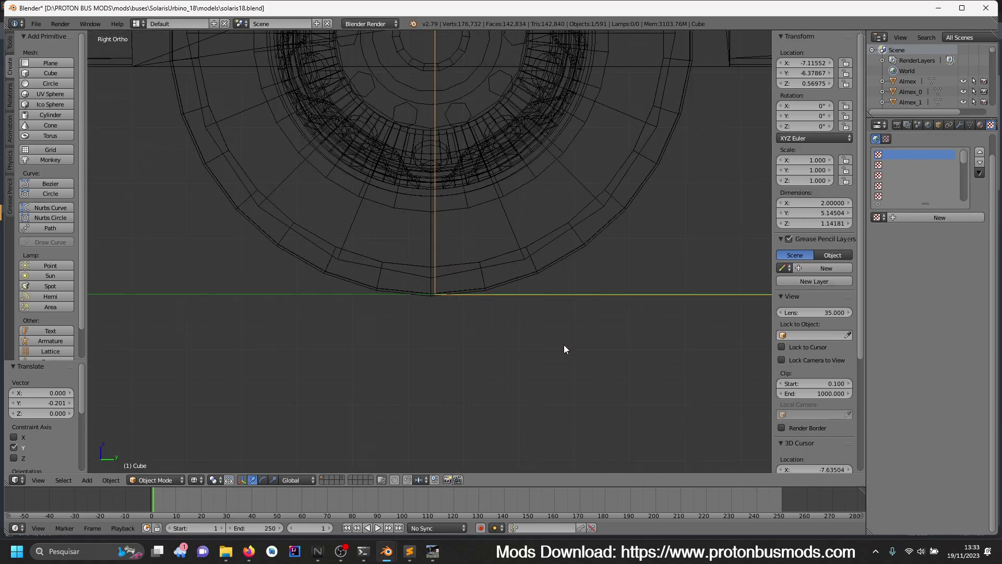
scroll(564, 349, up, 1)
key(g)
key(y)
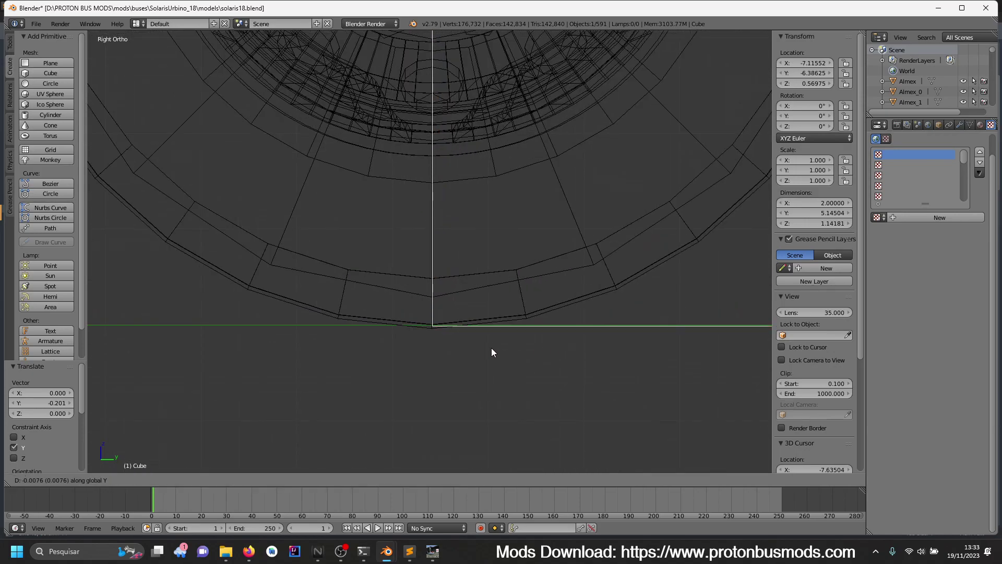
click(491, 348)
- Shorten the box to about 0.865 by moving its front face back along Y, and reset its origin to the surface centre of mass
scroll(490, 348, down, 7)
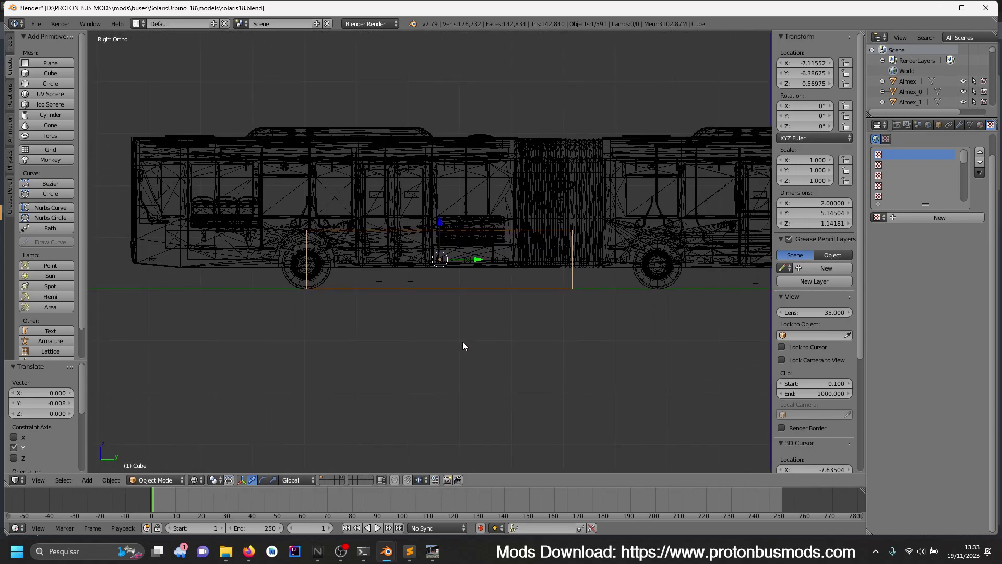
key(Tab)
key(a)
key(c)
drag(548, 246, 554, 295)
right_click(554, 295)
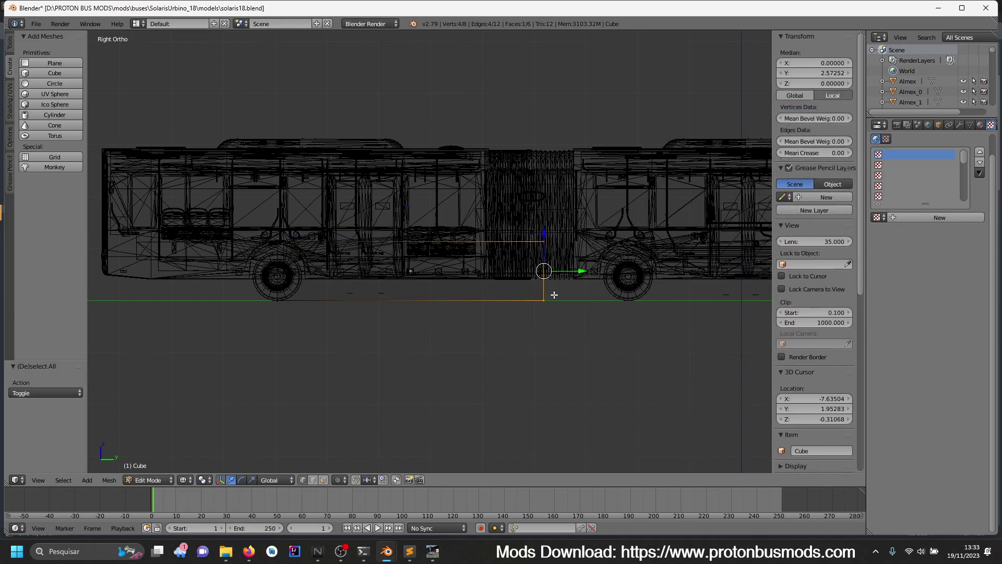
key(g)
key(y)
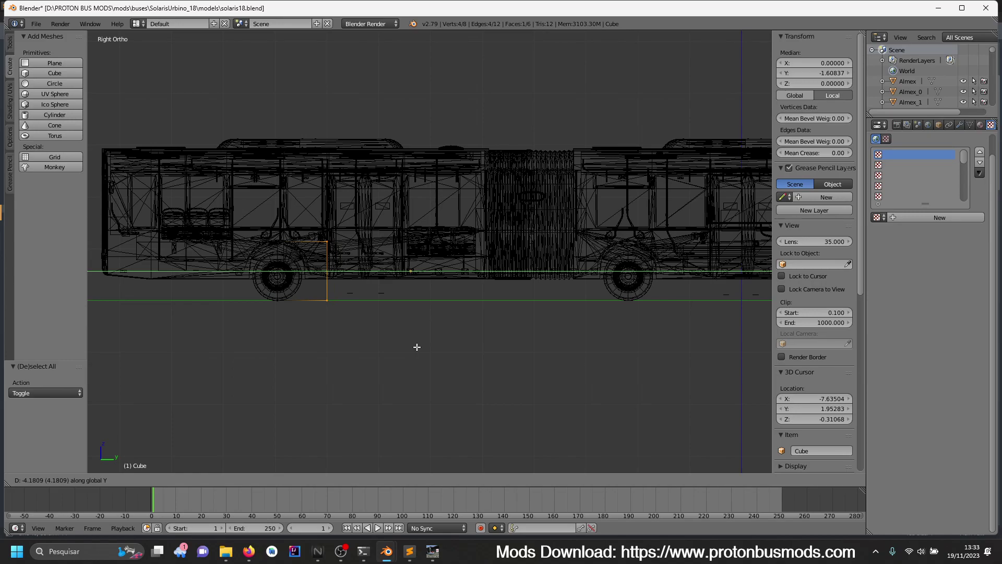
click(366, 346)
key(Tab)
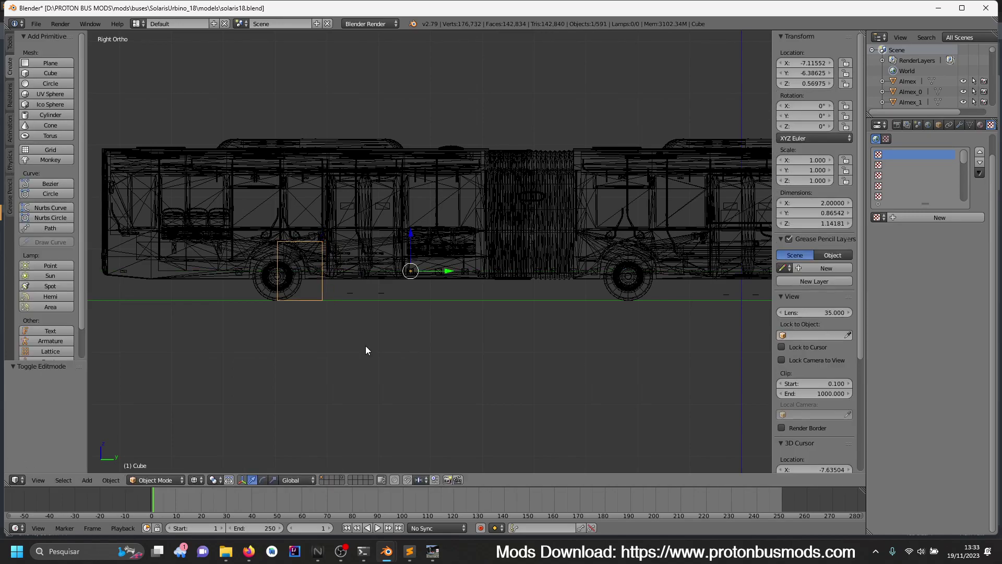
key(ctrl+shift+alt+c)
click(365, 346)
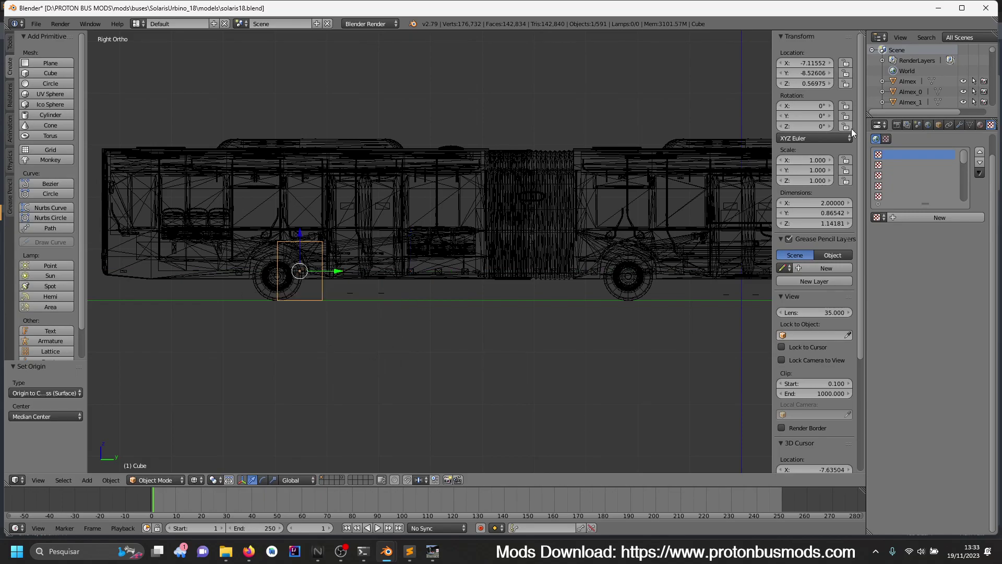
- Switch to Sublime Text and set posZ of [posCenterOfMass2] to the shortened box's Y location, -8.52606
key(alt+Tab)
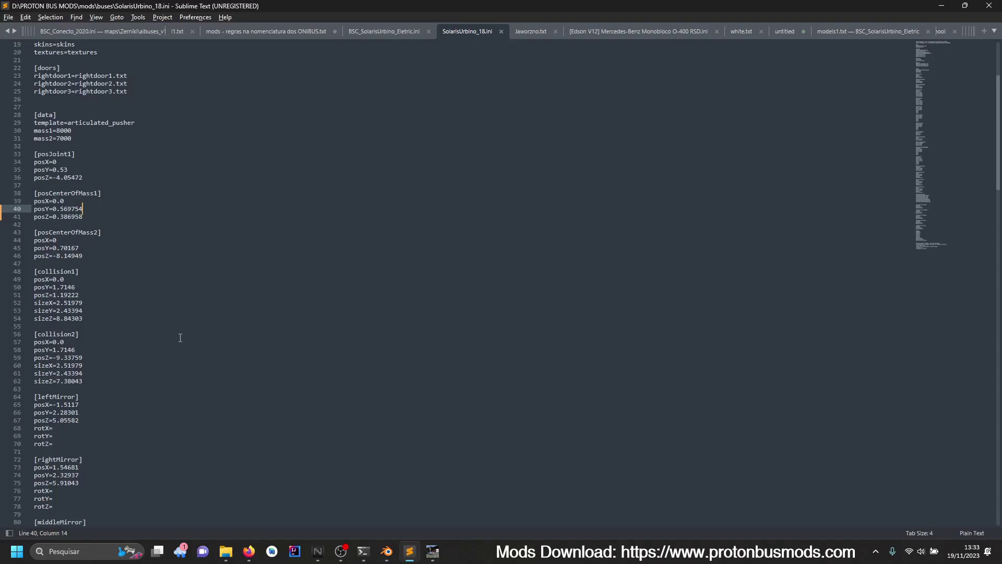
drag(83, 256, 53, 256)
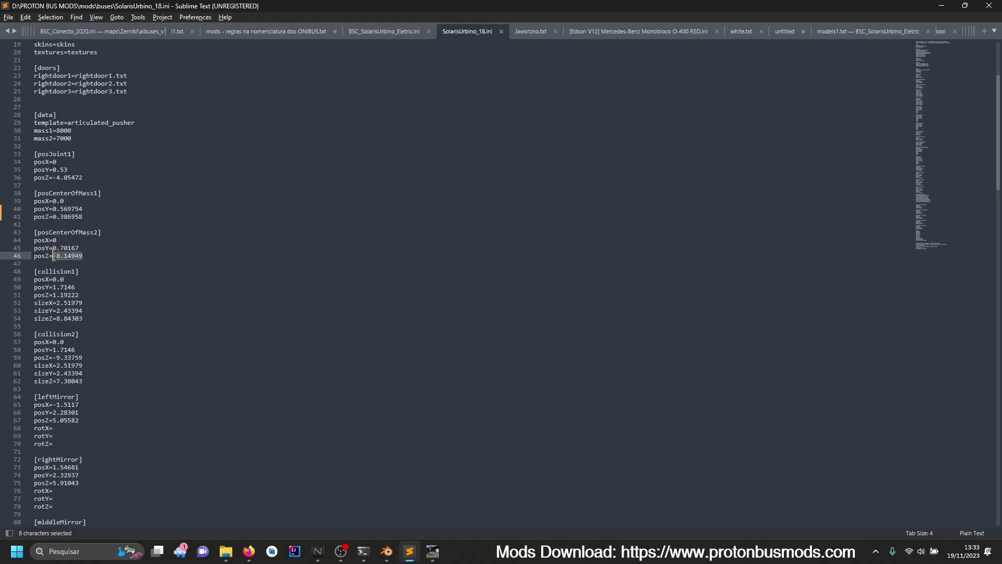
key(alt+Tab)
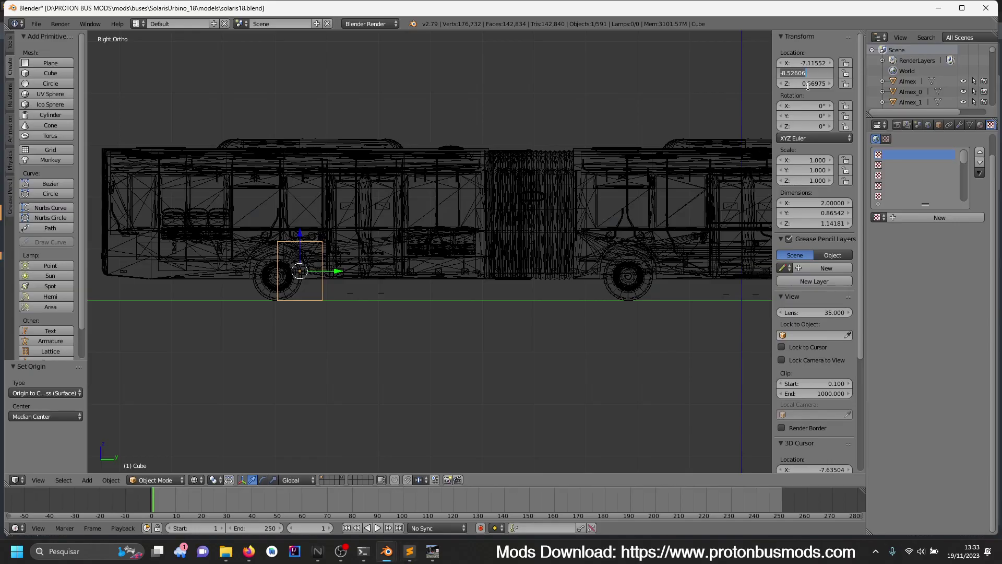
key(alt+Tab)
text(-8.52606)
- Set posY of [posCenterOfMass2] to 0.569754, save the ini file, and switch to the running bus simulator
drag(79, 248, 56, 248)
text(0.569754)
key(ctrl+s)
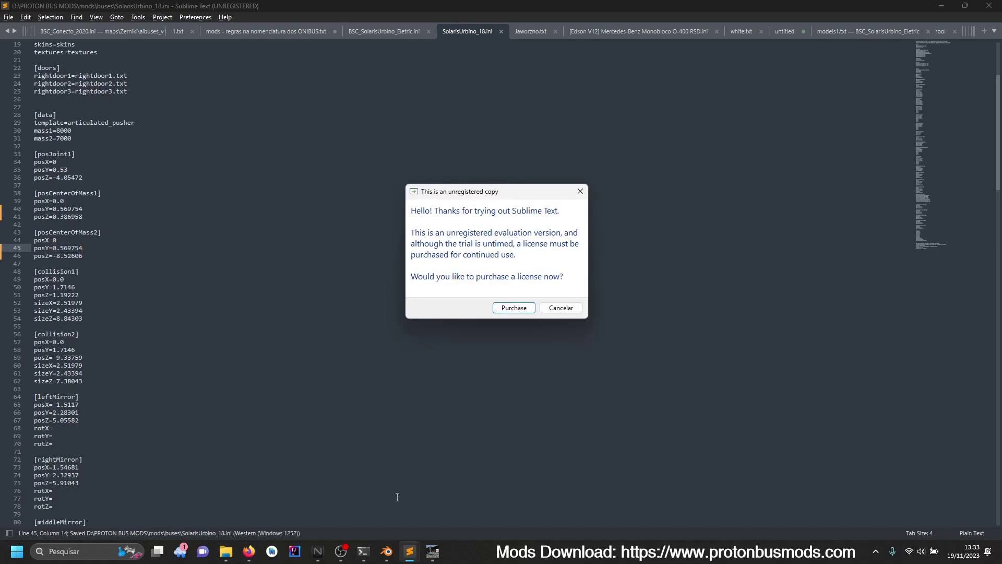
click(554, 312)
click(431, 545)
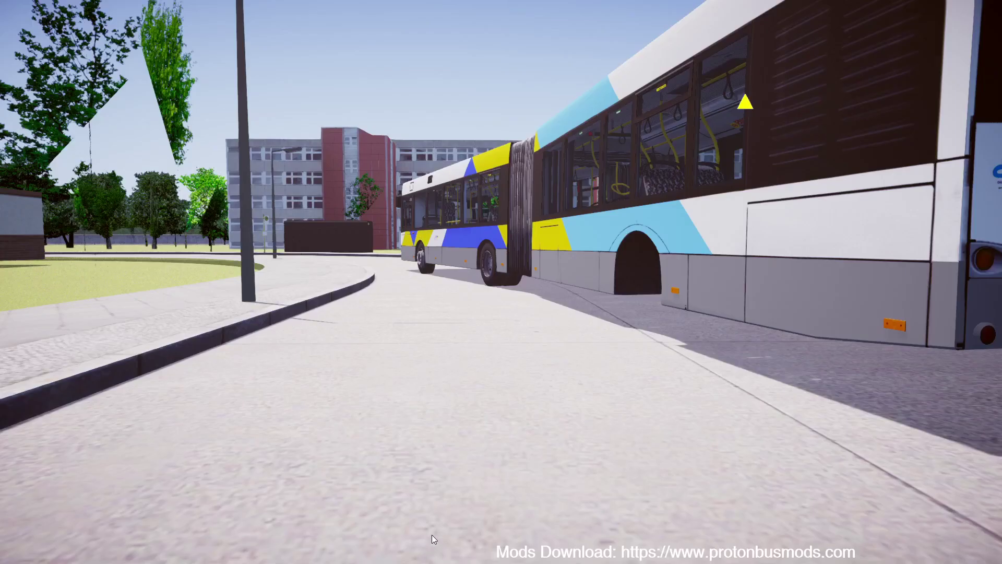
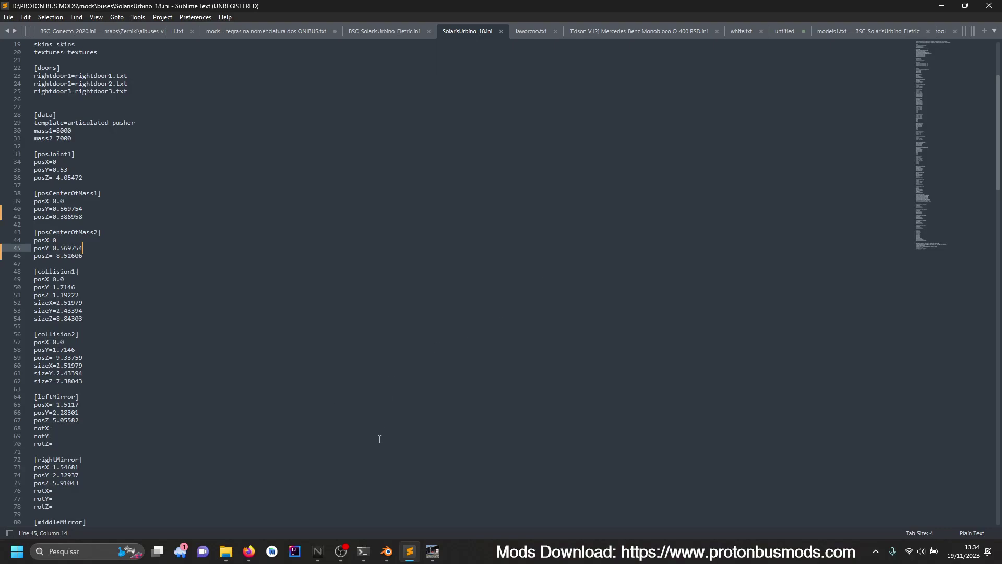
- Switch to the Blender window with the whole bus, return to solid shading and delete the reference box by the rear wheel
click(388, 555)
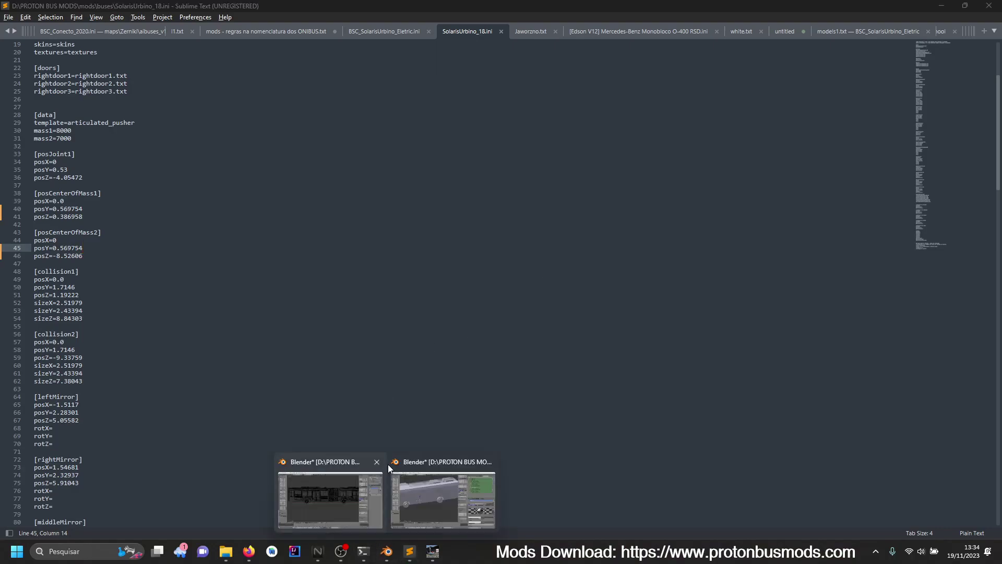
click(360, 484)
key(z)
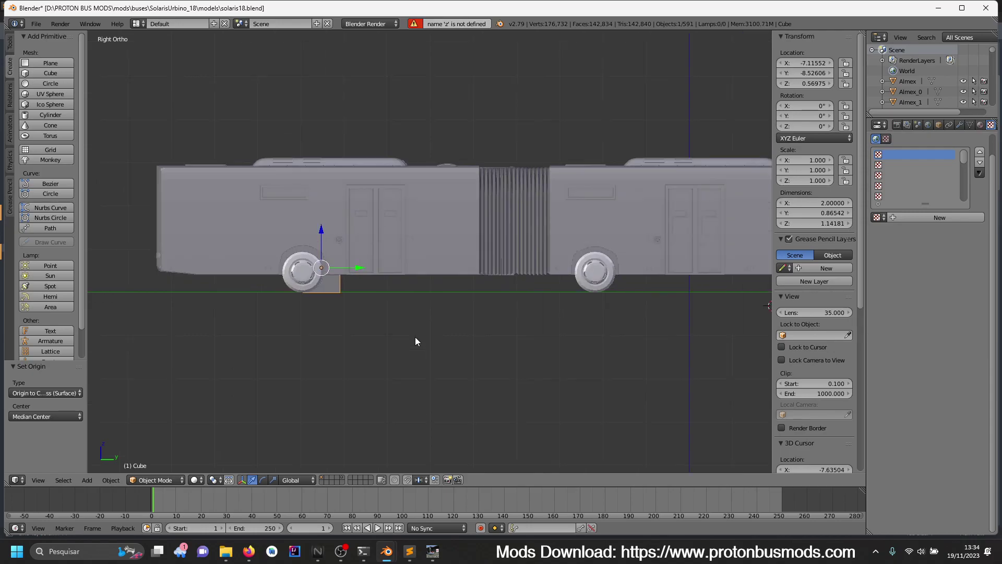
key(Delete)
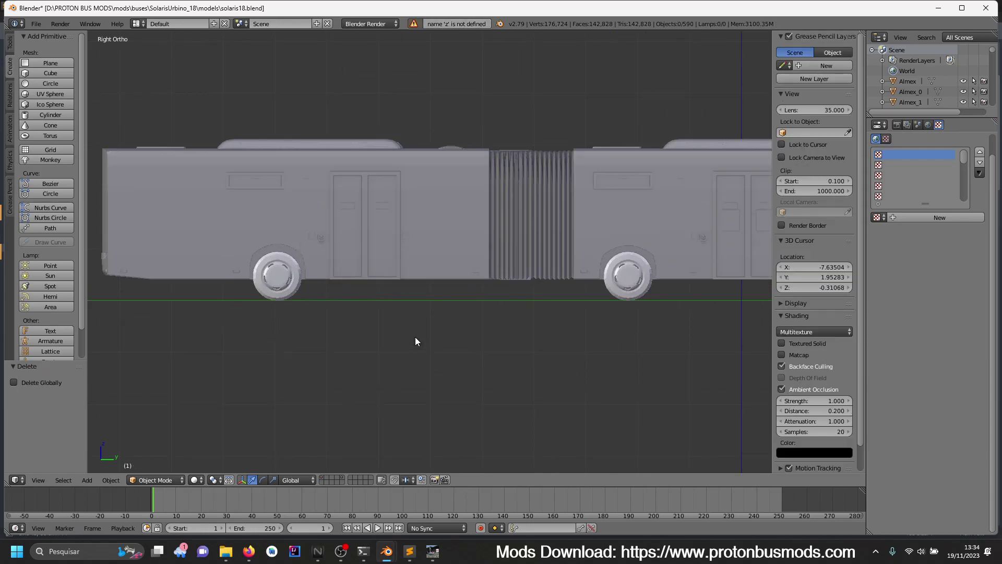
- Delete the Bellows_Curve mesh that sits inside the rear half of the articulation bellows
middle_drag(415, 337, 359, 308)
scroll(360, 314, up, 6)
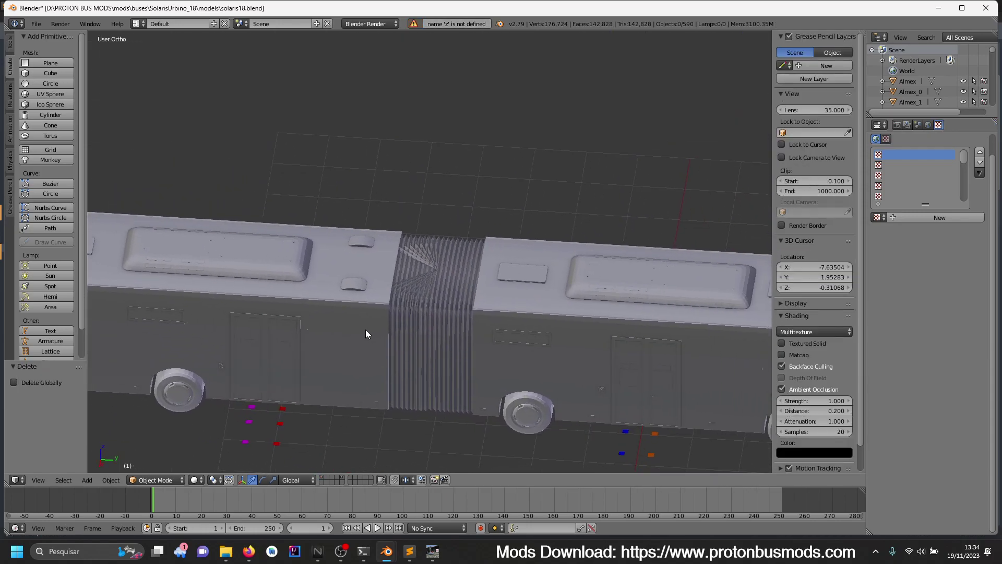
right_click(424, 276)
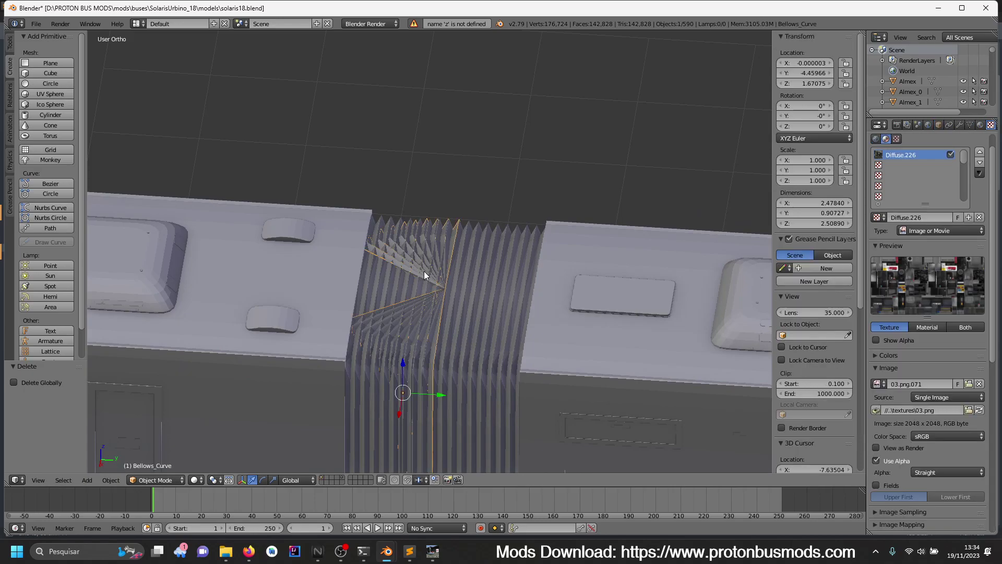
key(KP_Divide)
key(KP_Divide)
key(x)
click(423, 271)
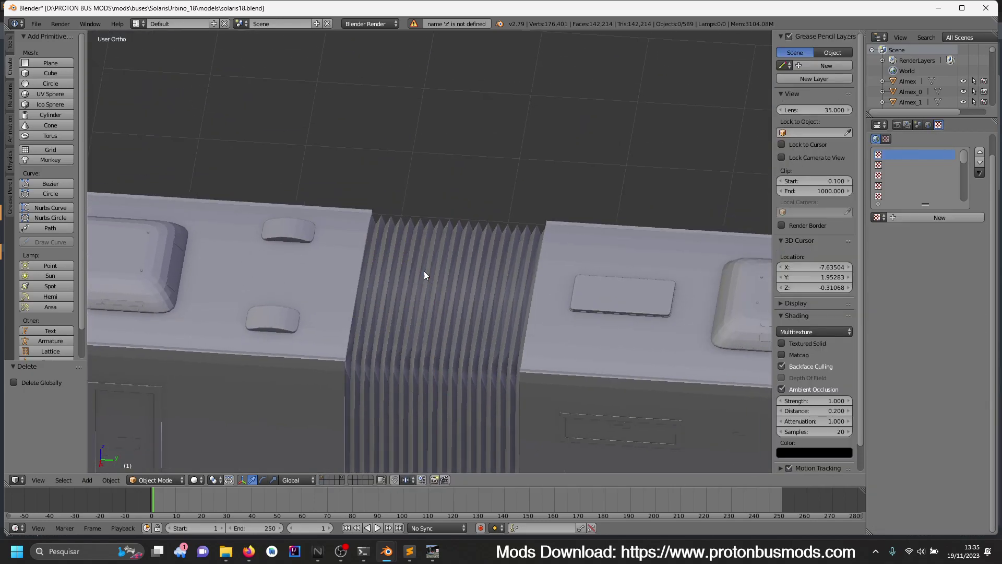
- Hide both outer bellows halves to examine the inner bellows, and unhide them
right_click(491, 318)
key(h)
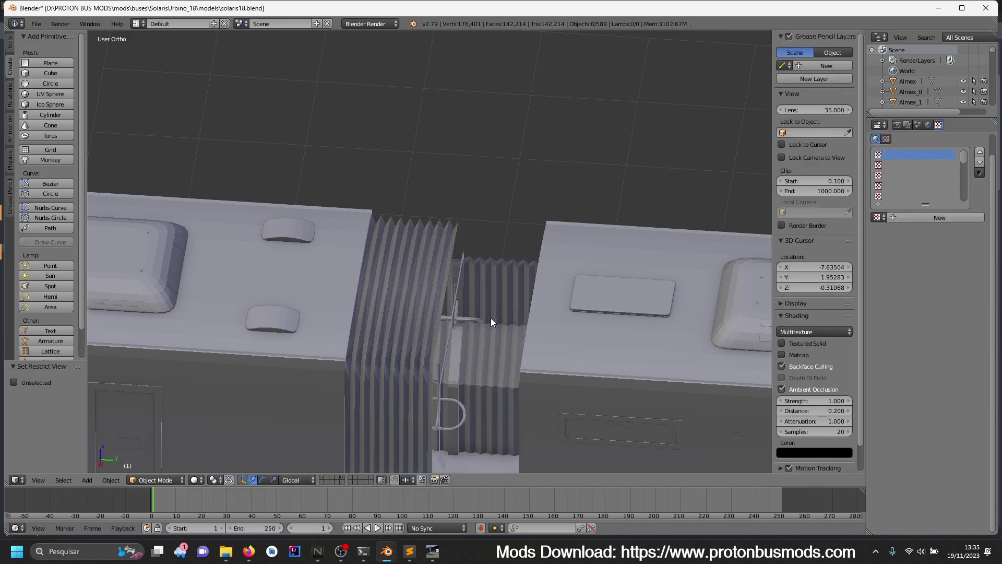
right_click(410, 316)
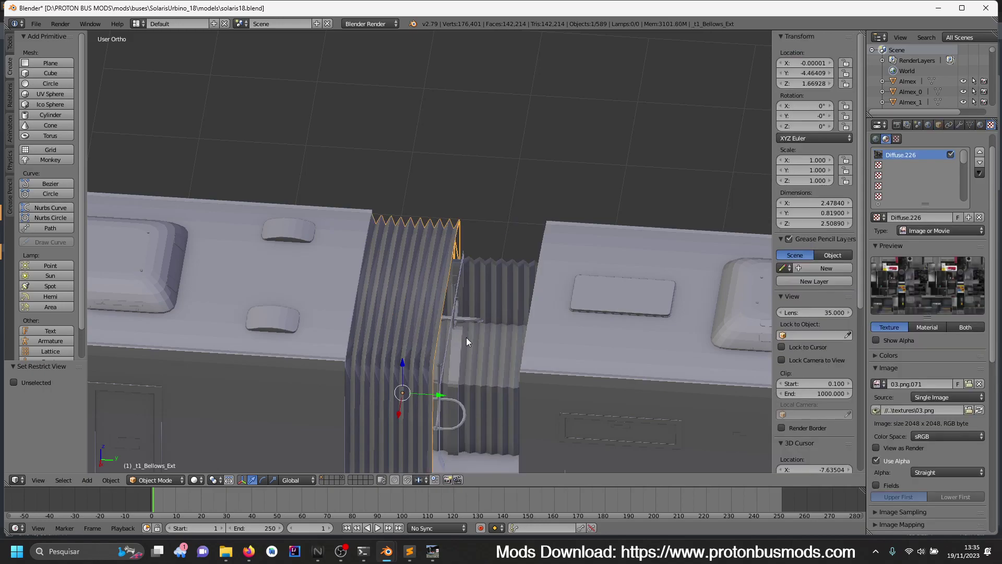
key(h)
right_click(490, 346)
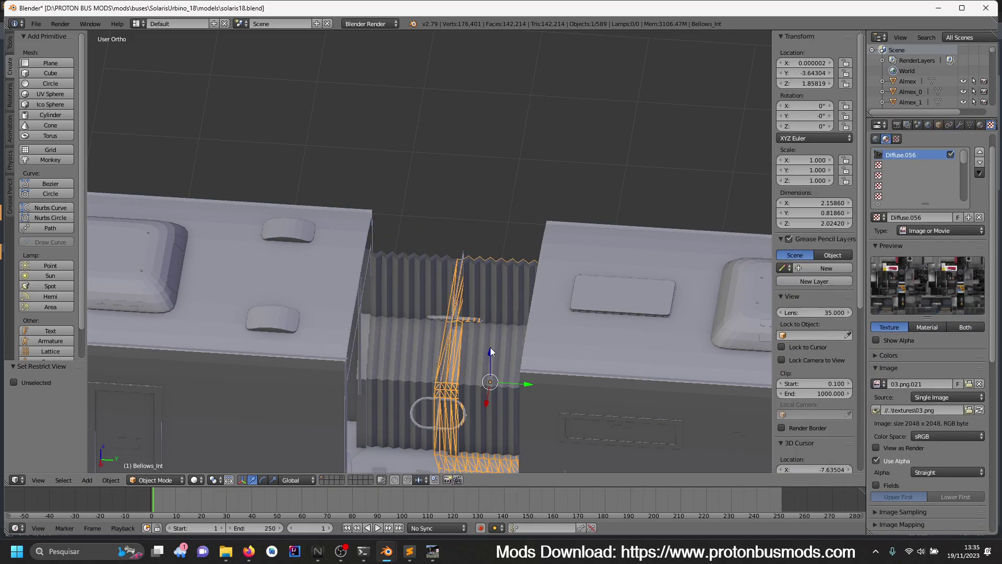
key(alt+h)
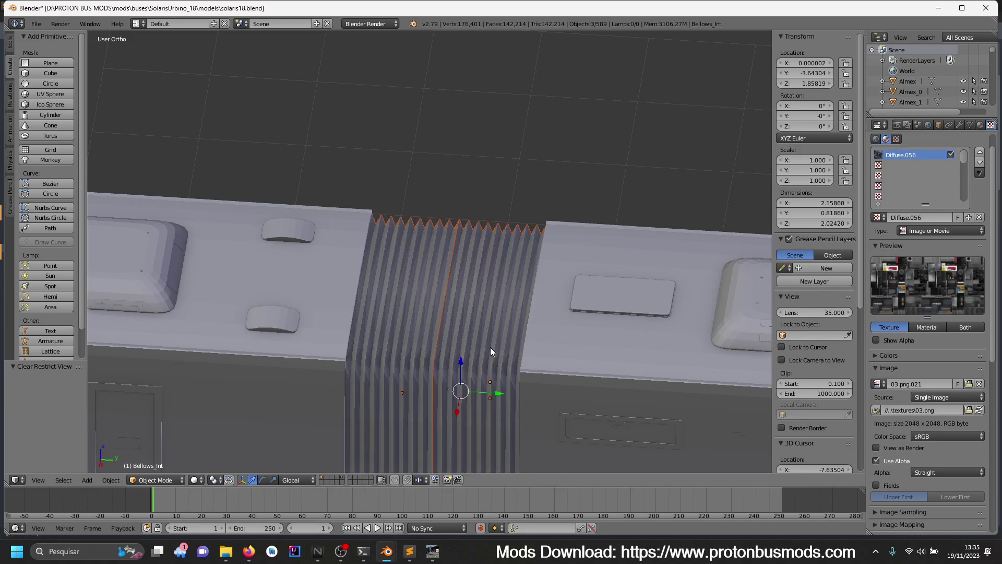
- Hide all bellows parts to examine the articulation's floor and handrails, and unhide them
middle_drag(491, 347, 306, 364)
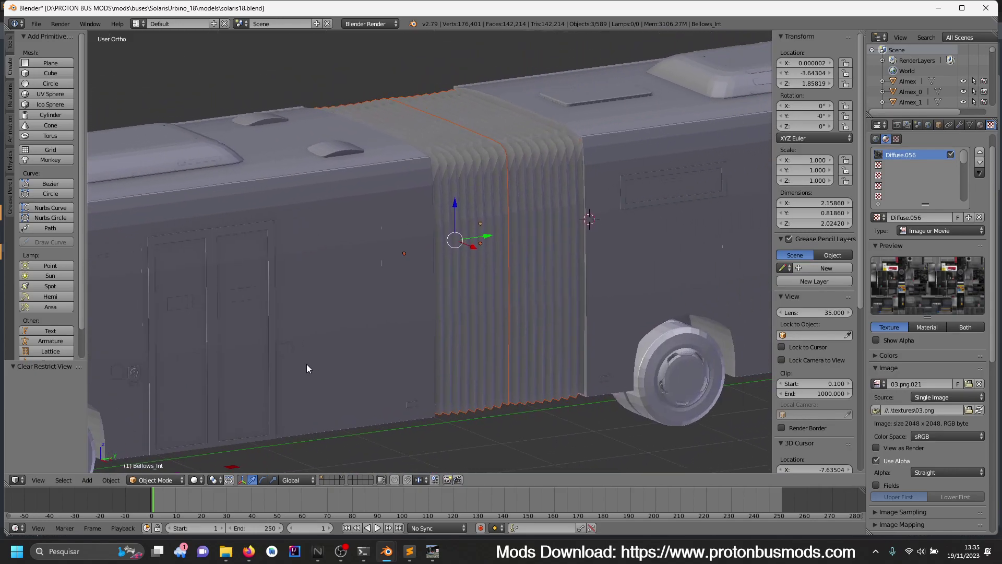
right_click(458, 341)
key(h)
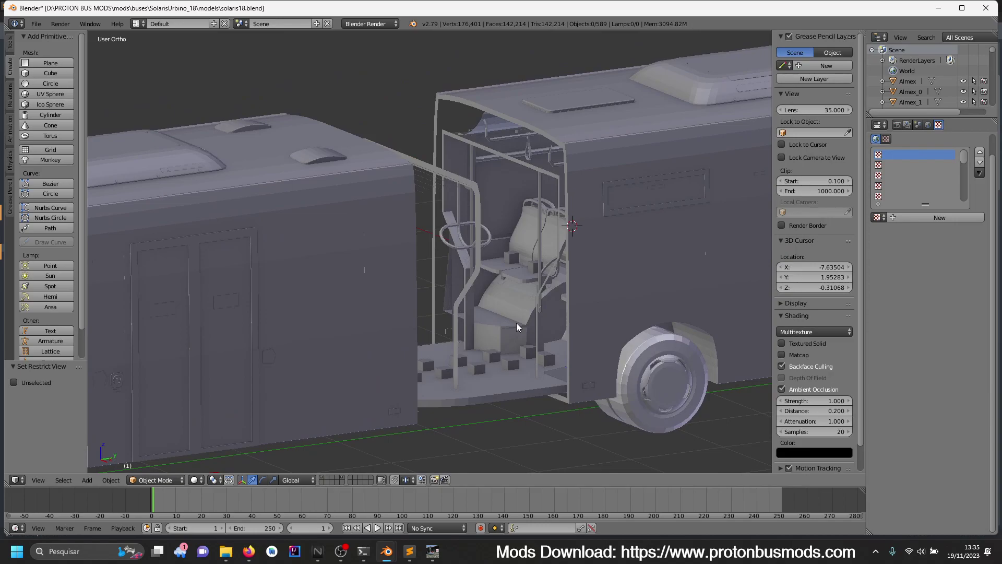
middle_drag(516, 322, 395, 314)
key(alt+h)
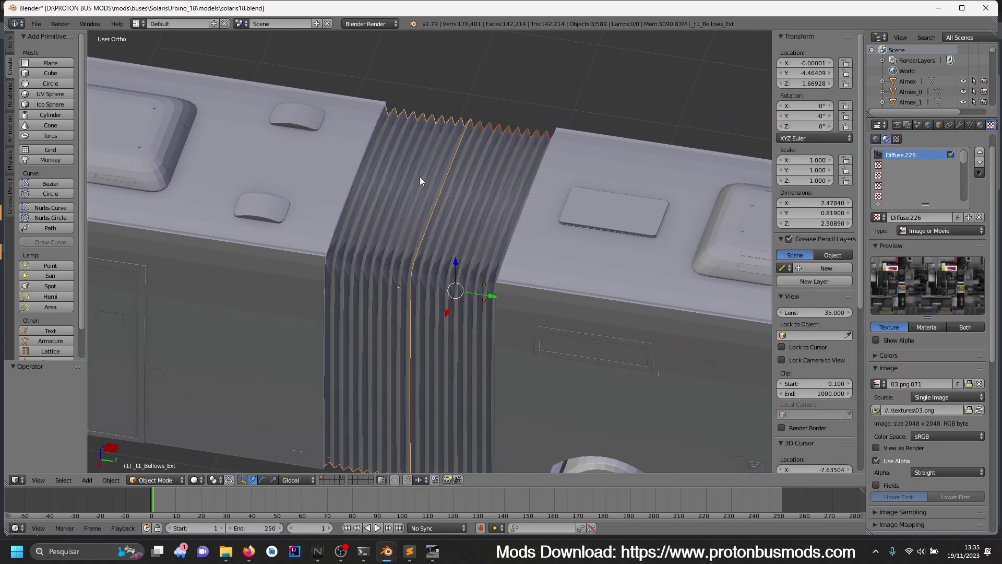
- Hide the bellows parts again and rename the rear half of the round articulation floor to Gelenk2b
key(h)
middle_drag(445, 311, 375, 329)
scroll(374, 329, down, 3)
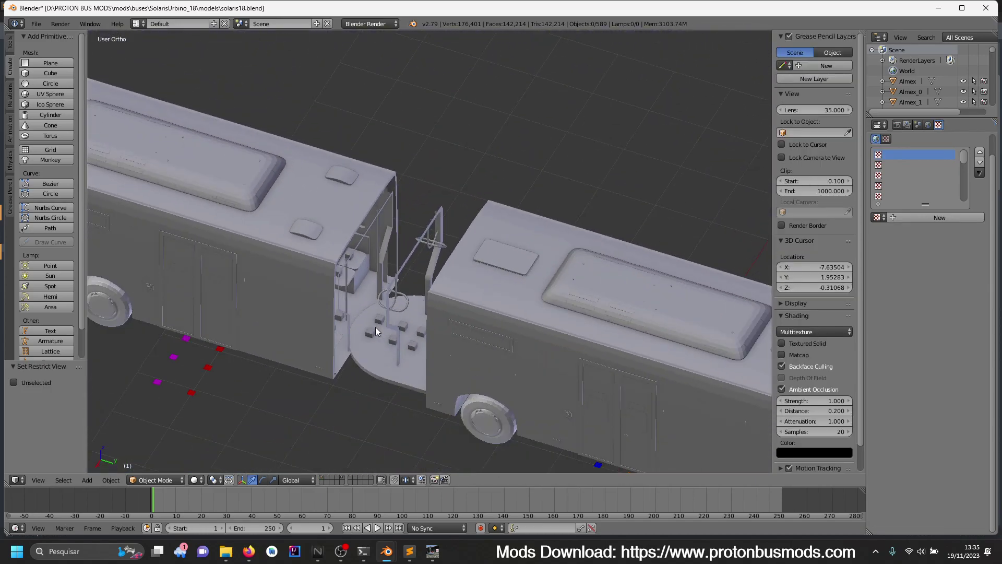
right_click(380, 360)
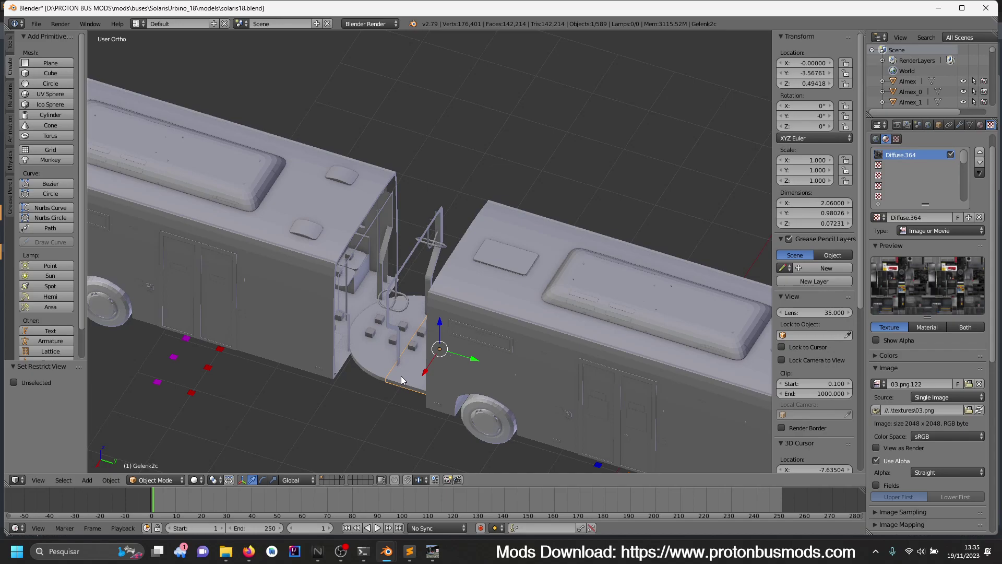
right_click(383, 362)
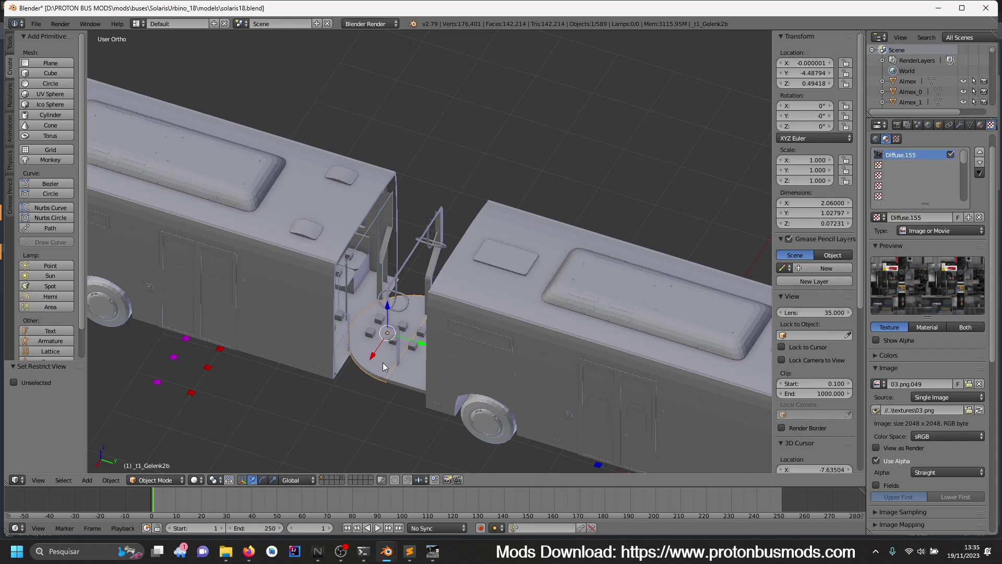
scroll(792, 383, down, 6)
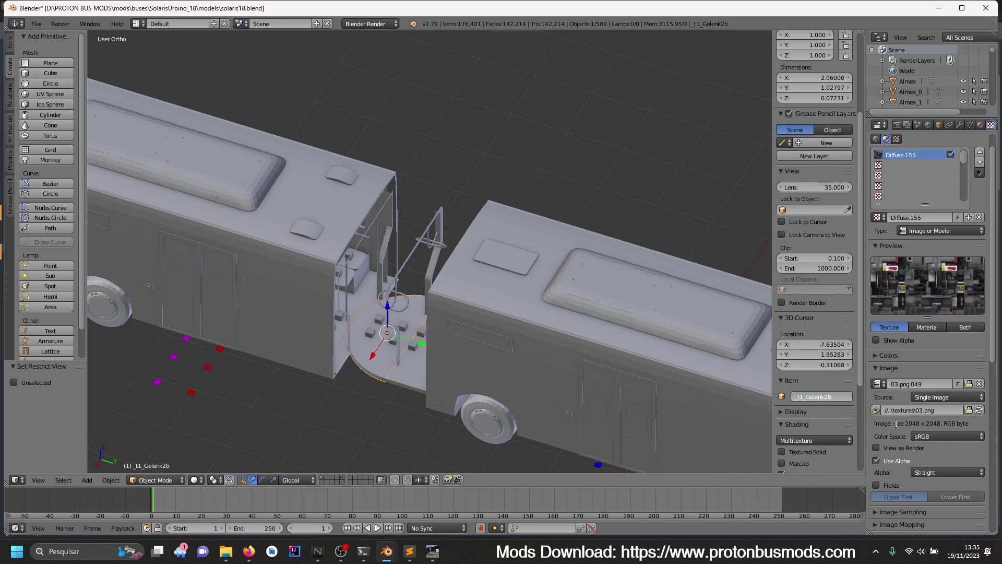
key(BackSpace)
key(BackSpace)
key(BackSpace)
key(Return)
- Unhide the bellows, move them together with the selected floor piece to the second layer, and display that layer
key(alt+h)
key(m)
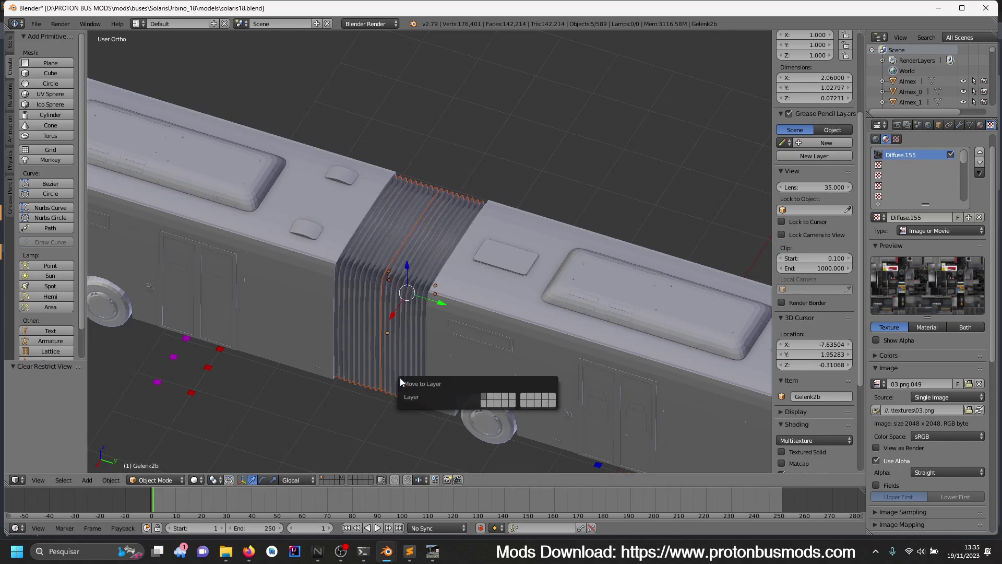
click(488, 395)
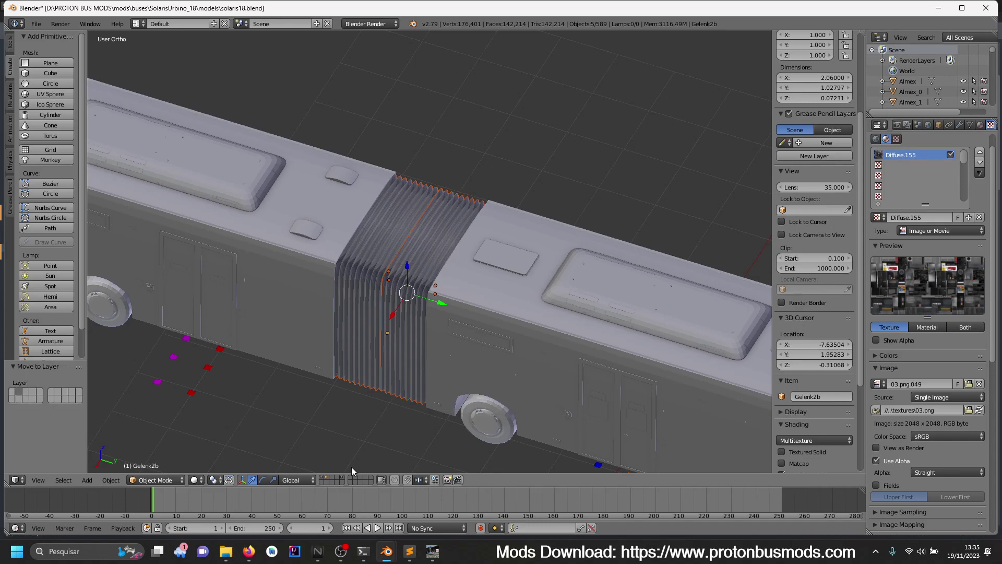
click(328, 479)
middle_drag(330, 457, 500, 348)
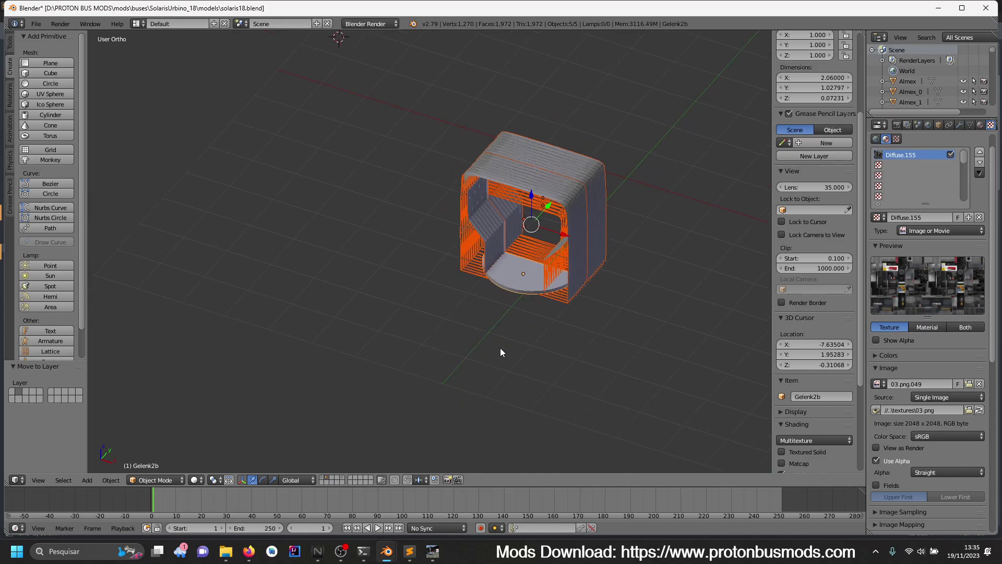
scroll(501, 339, up, 4)
key(z)
key(super)
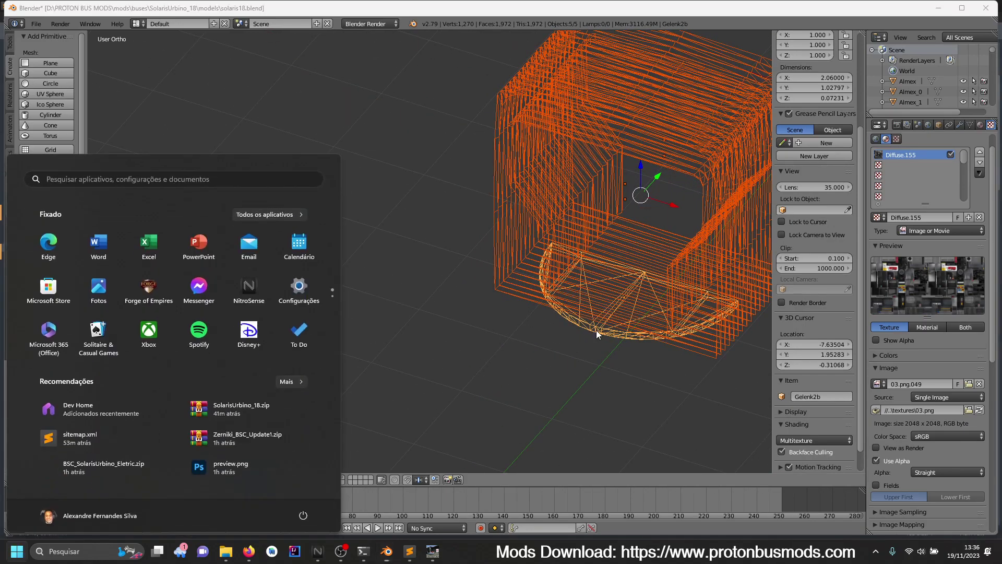
text(z)
click(557, 353)
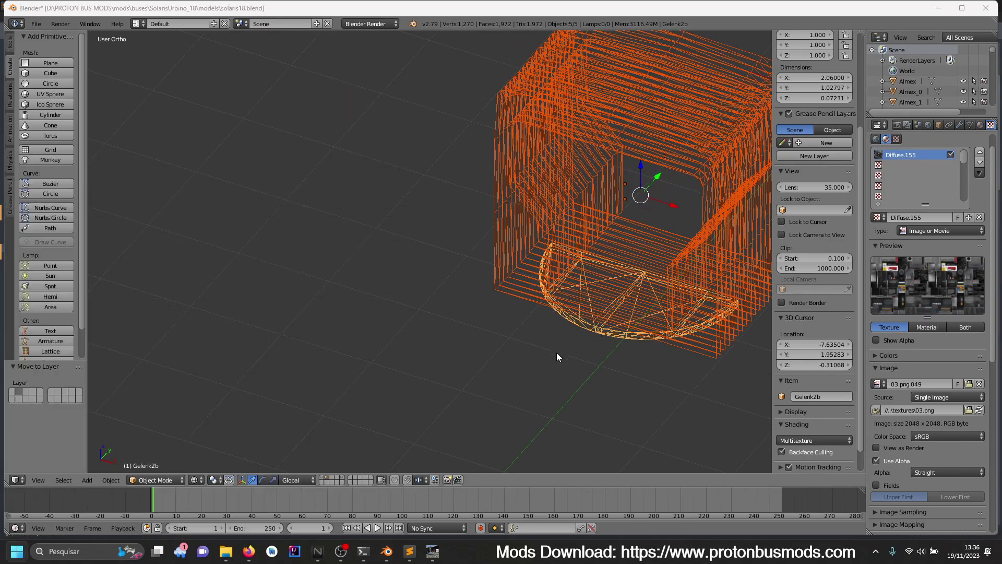
key(z)
- Move the floor piece Gelenk2b back to the first layer and display that layer to check it between the bus sections
right_click(600, 315)
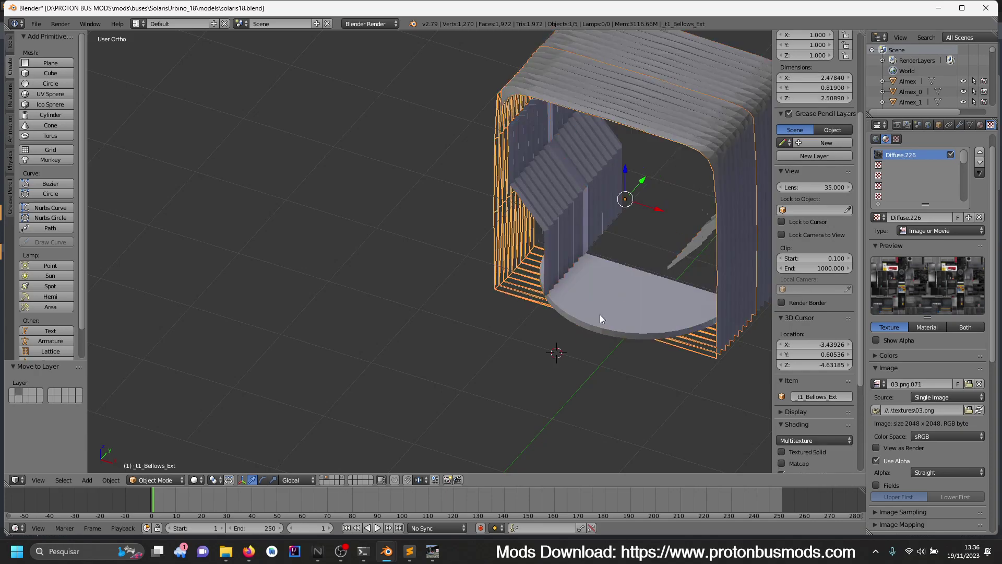
right_click(609, 315)
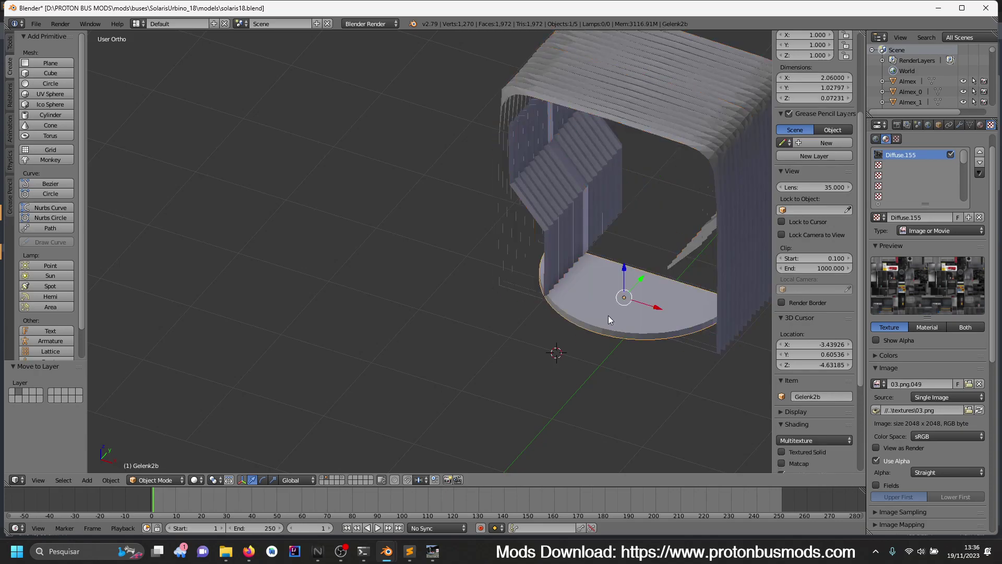
key(m)
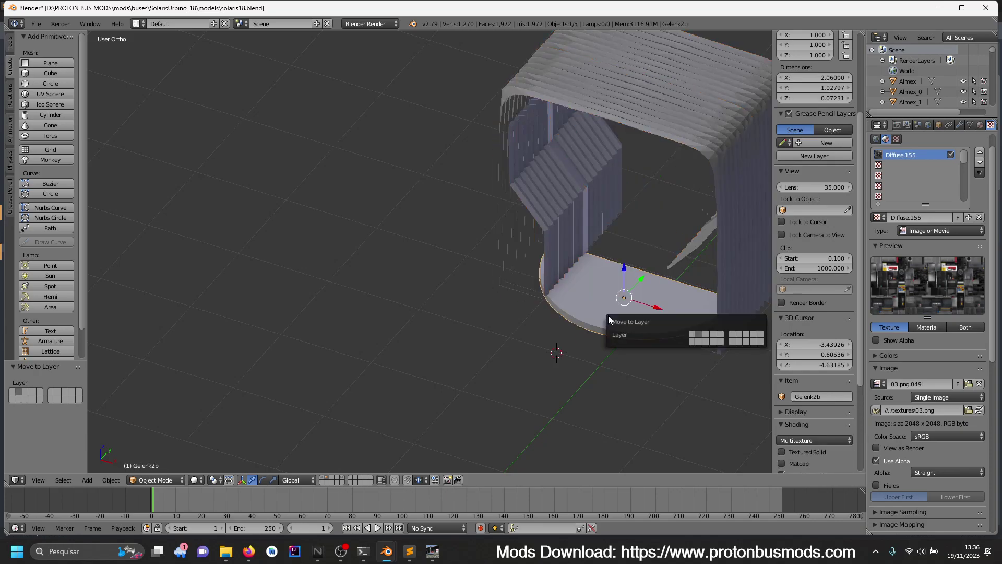
click(691, 336)
click(324, 476)
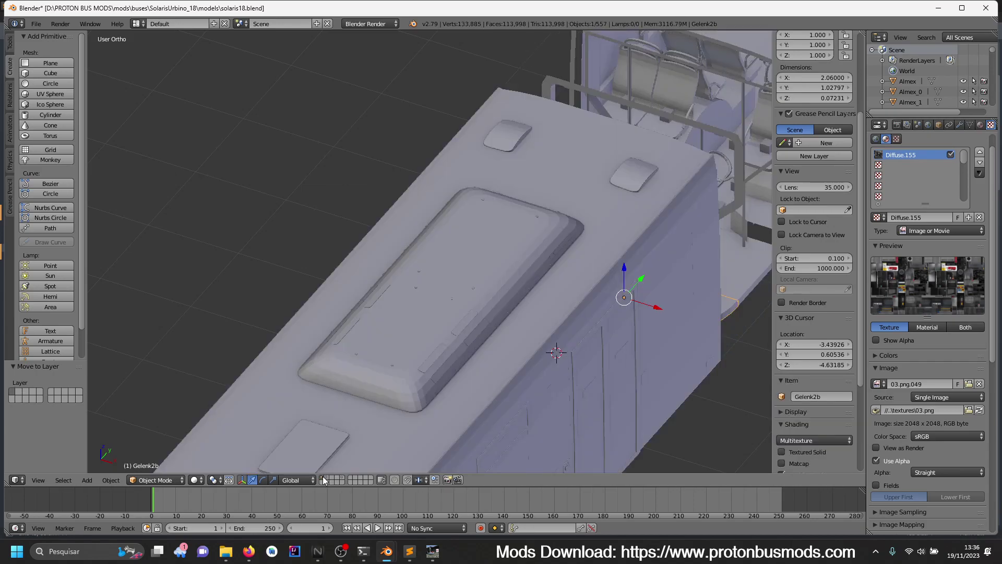
scroll(647, 342, up, 5)
middle_drag(587, 352, 586, 324)
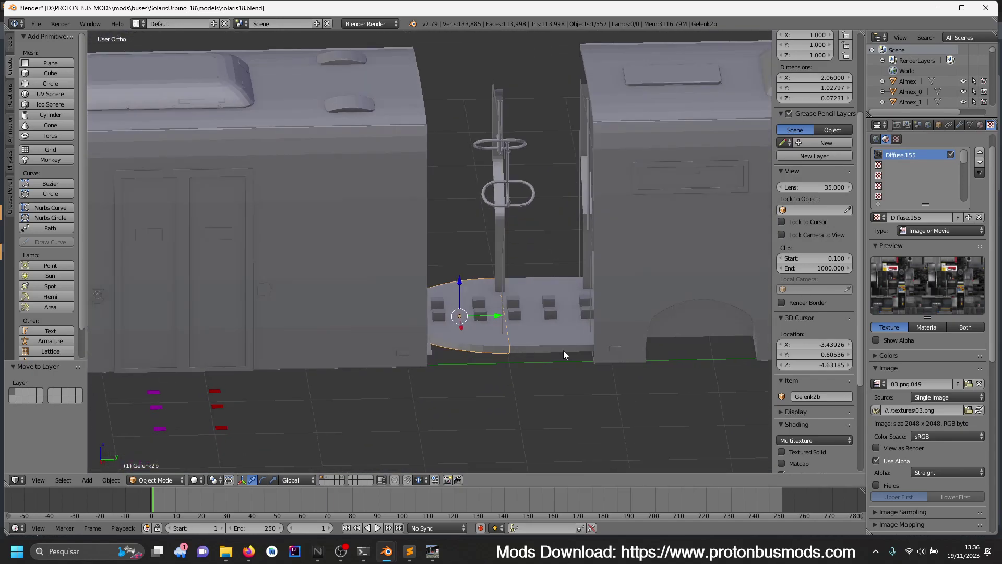
- Display the second layer, select all the bellows parts and join them into one object
click(328, 478)
key(a)
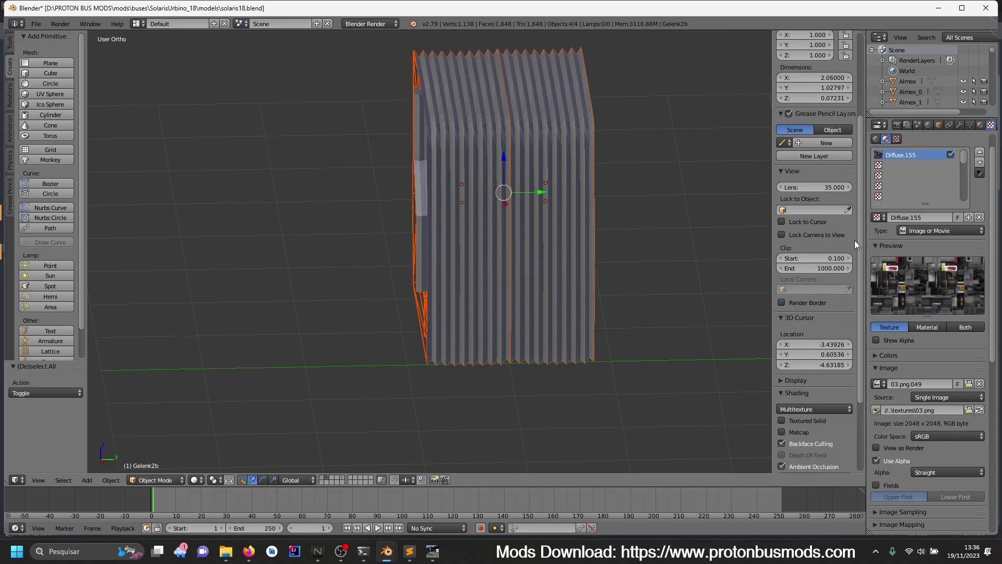
click(980, 125)
key(a)
key(a)
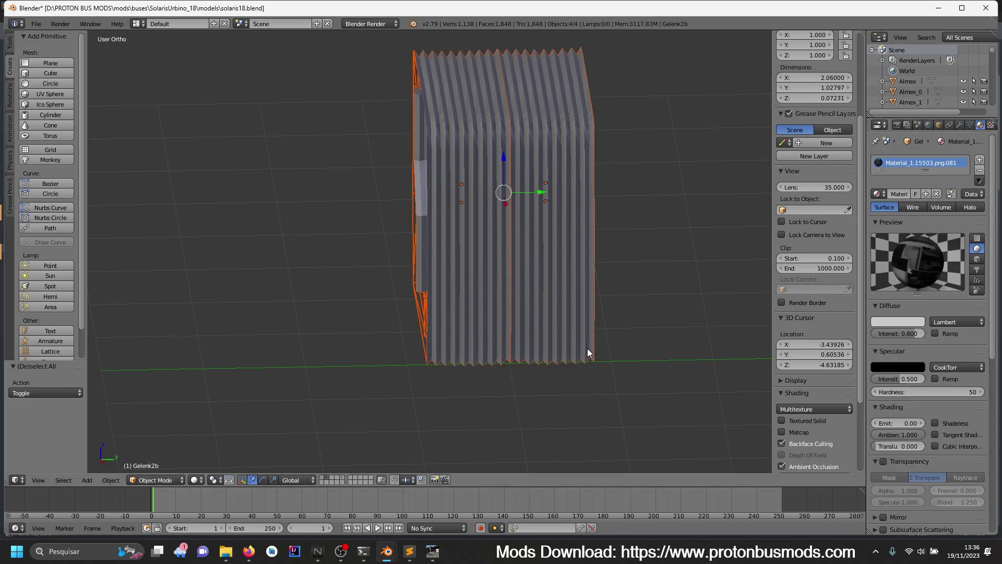
key(ctrl+j)
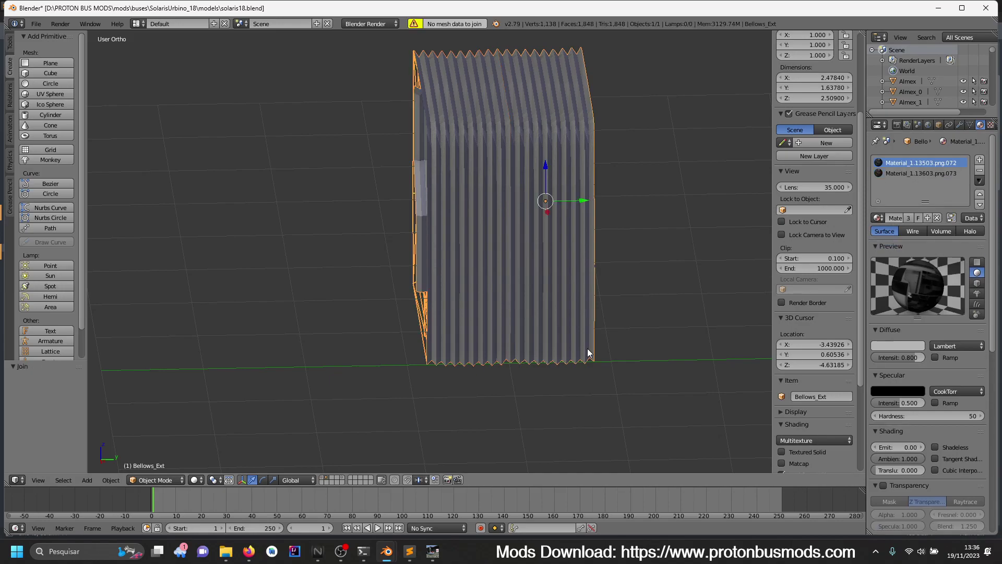
- Remove the Material_1.13503.png.072 slot from the joined bellows and inspect the mesh in Edit Mode
click(935, 174)
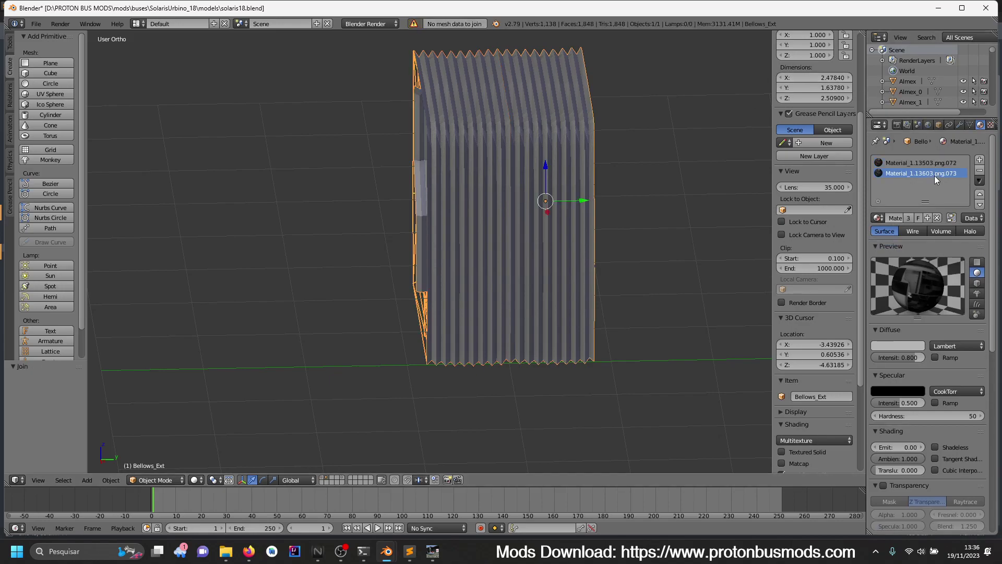
click(932, 164)
click(980, 170)
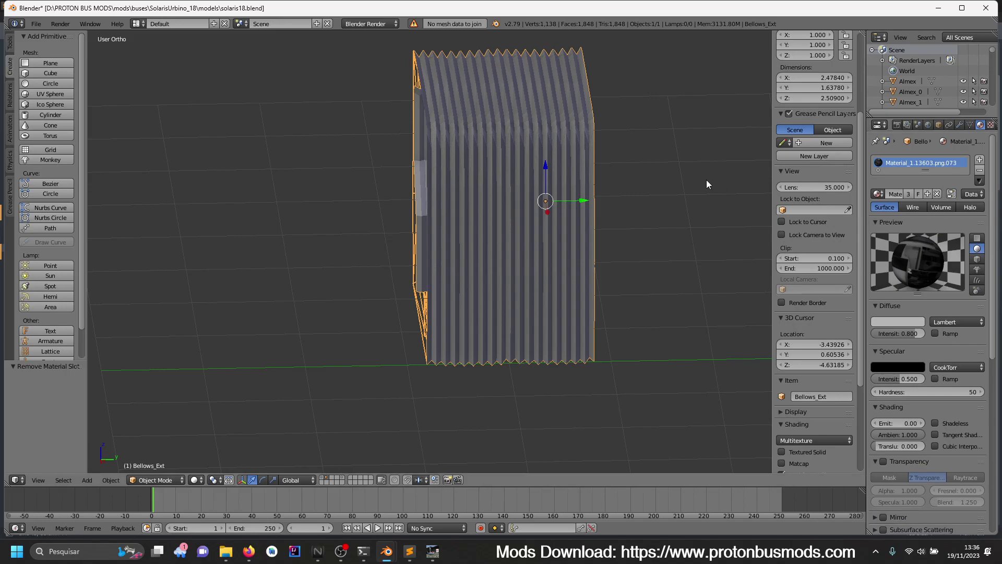
key(Tab)
middle_drag(708, 183, 562, 241)
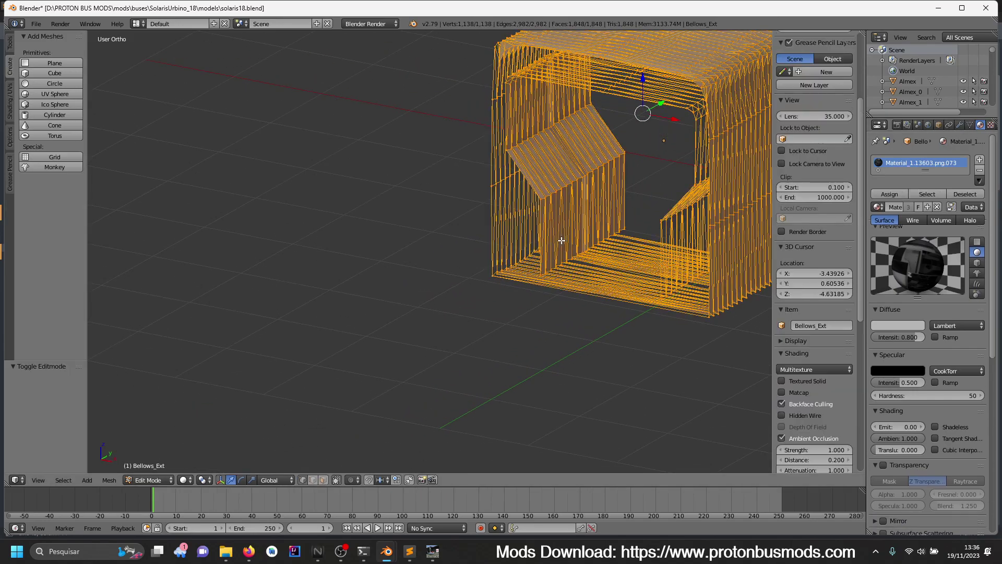
key(Tab)
shift+middle_drag(631, 208, 491, 278)
- Rename the joined bellows object to _articulation1_
click(814, 397)
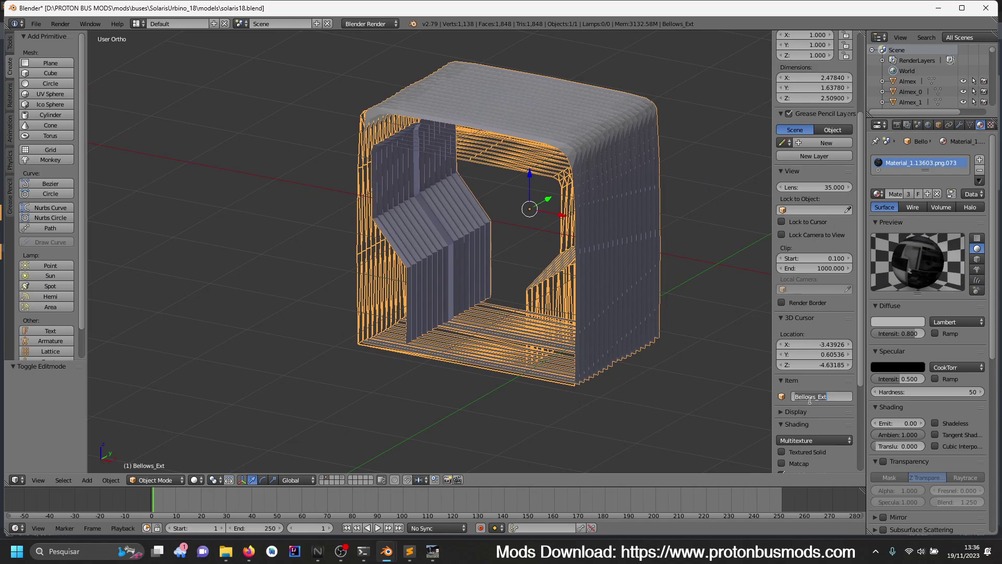
text(articulation1_)
key(Return)
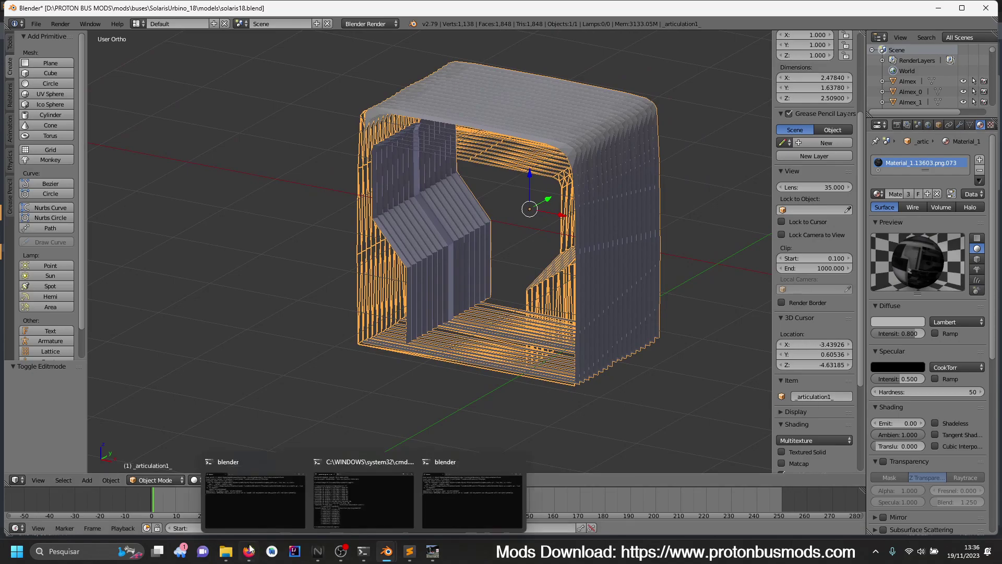
- Open BSC_AGG300.ini from the buses folder and copy its [articulation1_start] and [articulation1_end] sections
mouse_move(230, 555)
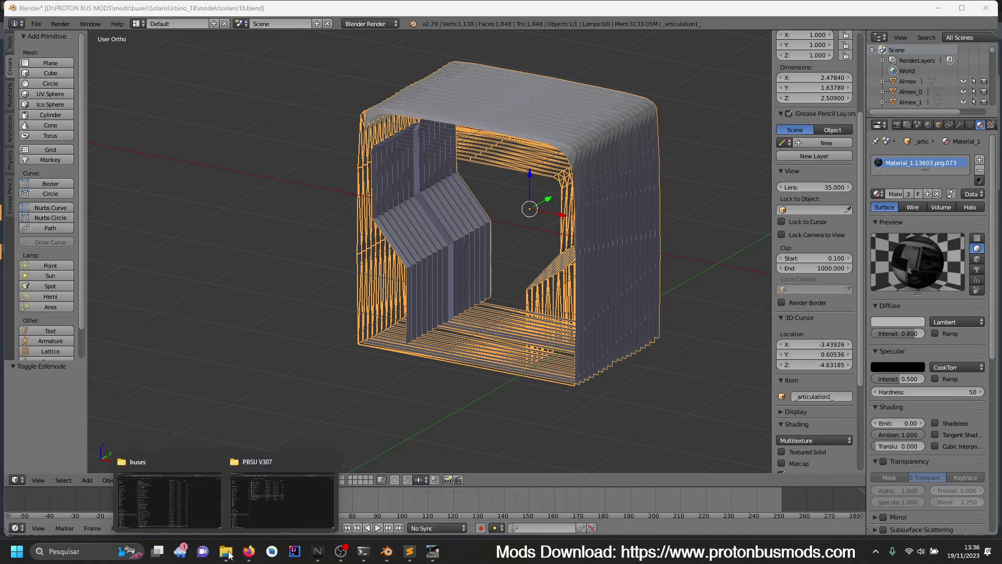
click(199, 506)
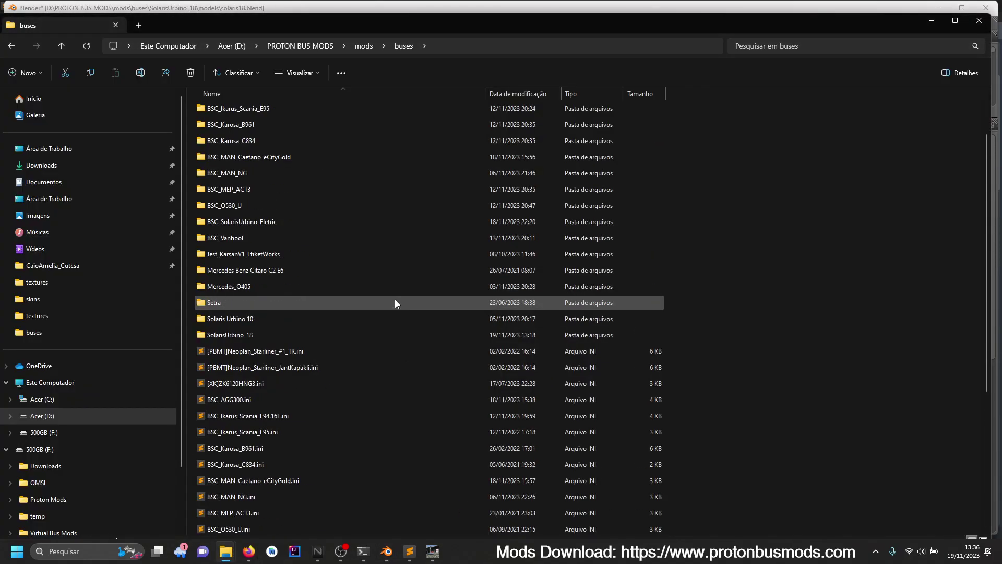
double_click(250, 398)
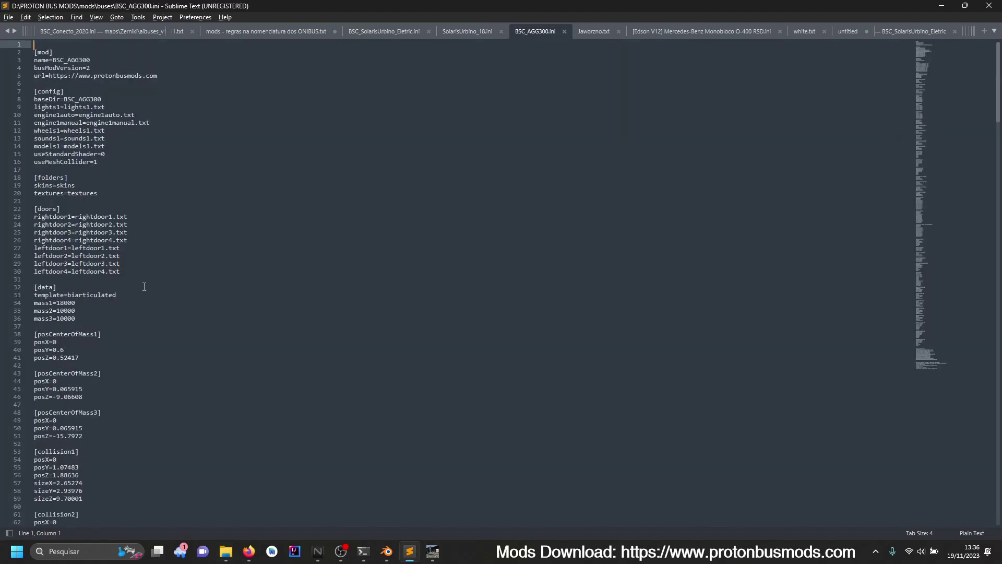
scroll(135, 269, down, 4)
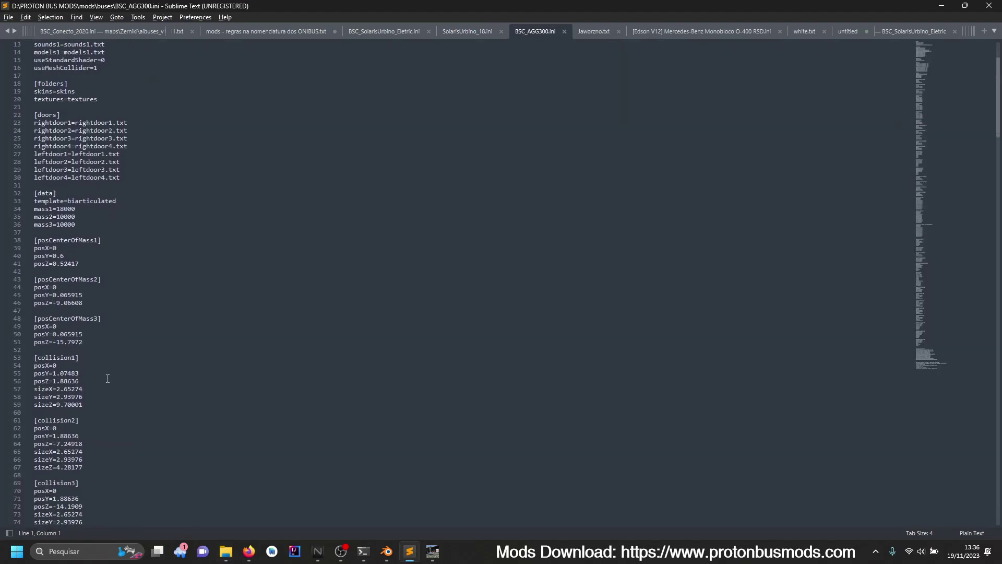
scroll(108, 378, down, 5)
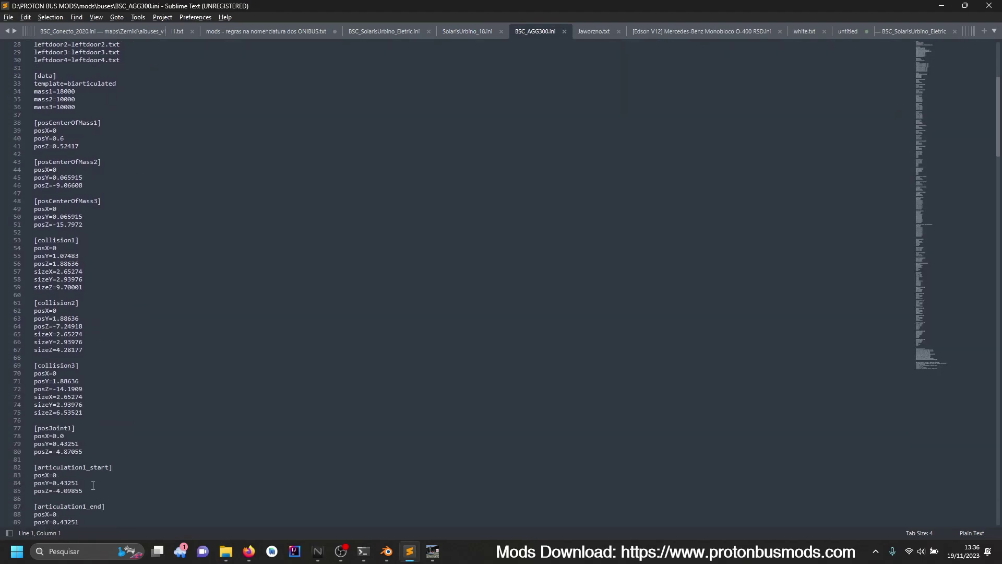
scroll(107, 474, down, 3)
drag(92, 460, 10, 397)
key(ctrl+c)
- Paste the articulation sections below [posJoint1] in SolarisUrbino_18.ini and save the file
click(481, 33)
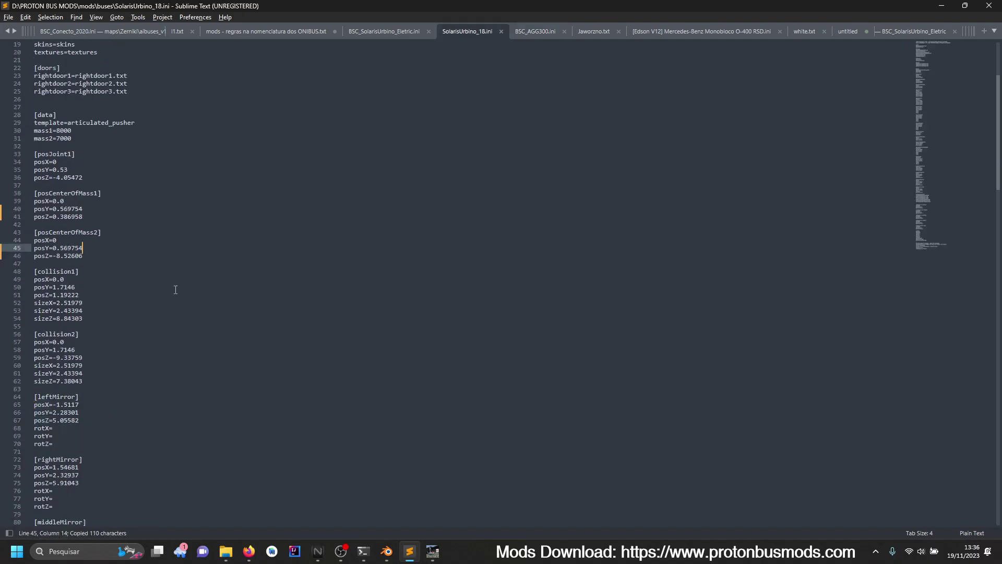
scroll(102, 265, up, 2)
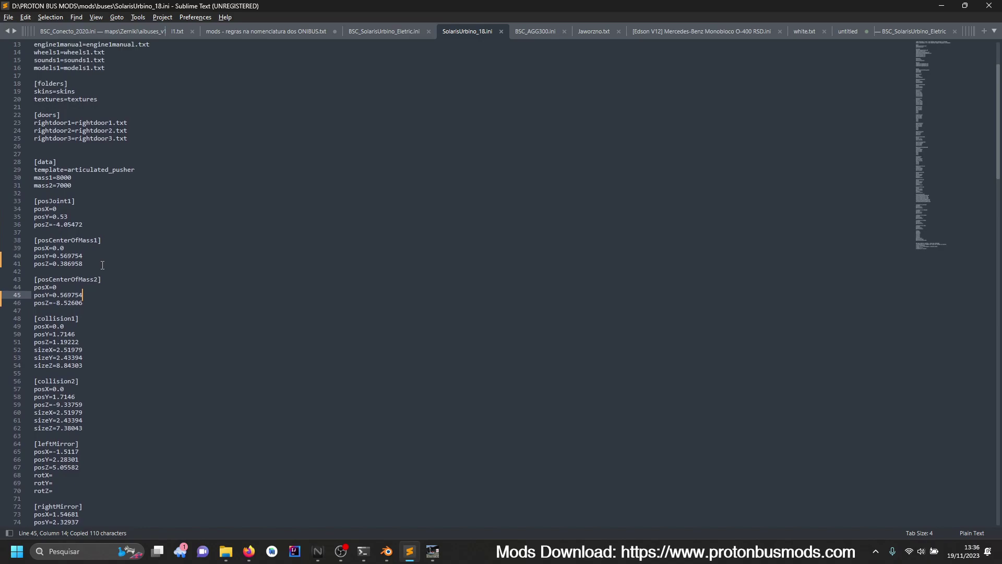
click(106, 227)
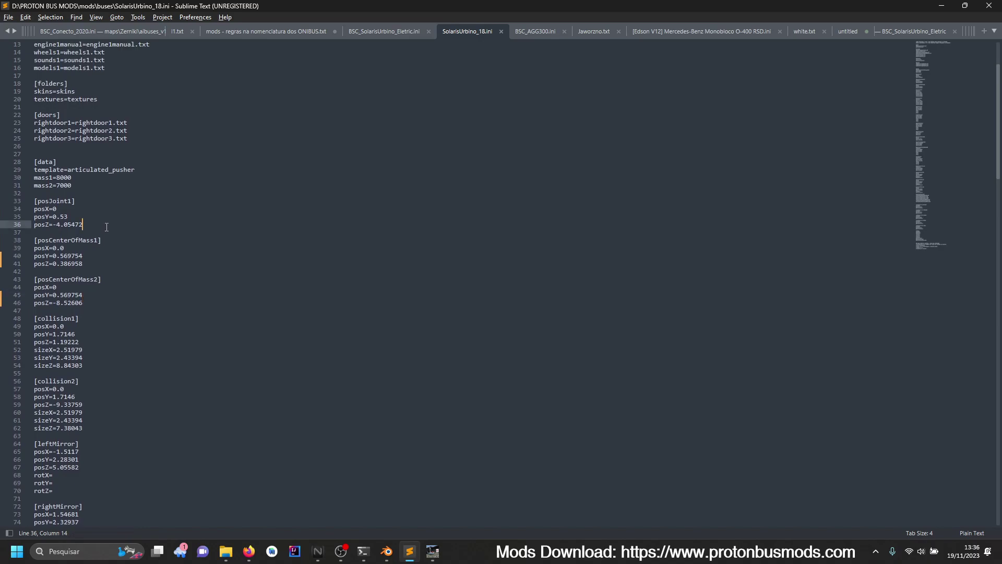
key(ctrl+v)
key(ctrl+s)
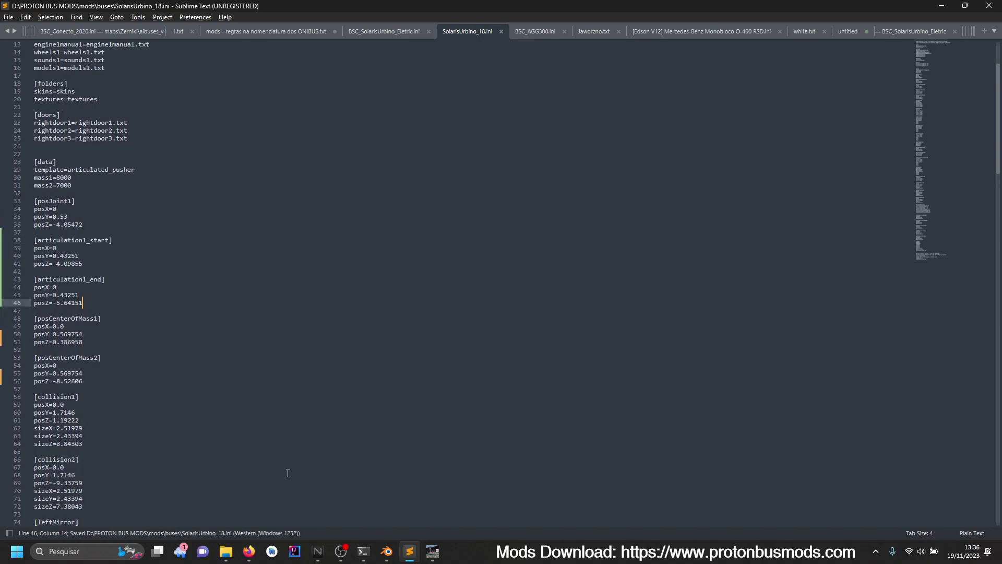
- Switch to Blender and set the origin of _articulation1_ to its centre of mass (surface)
mouse_move(410, 551)
click(418, 493)
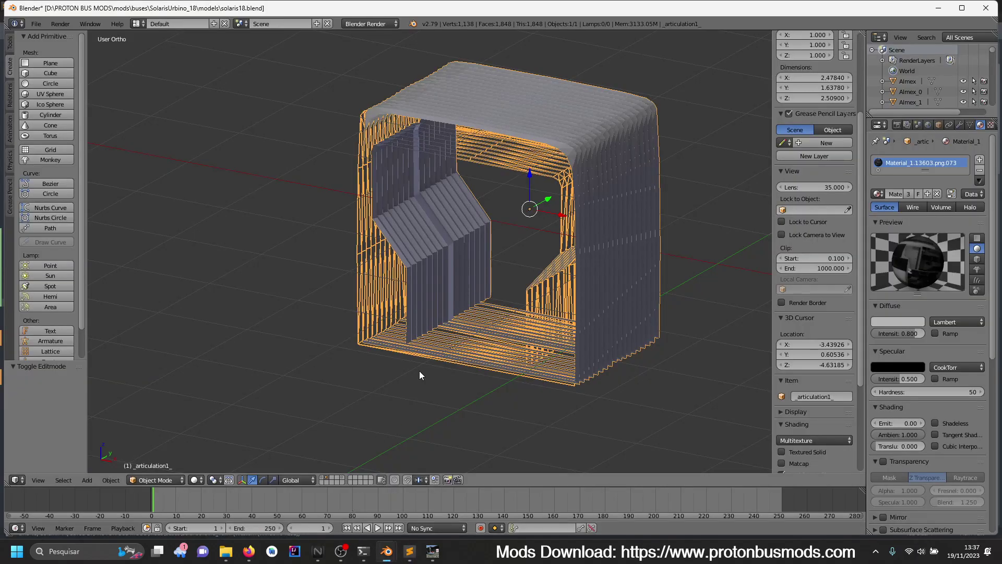
key(ctrl+shift+alt+c)
click(465, 316)
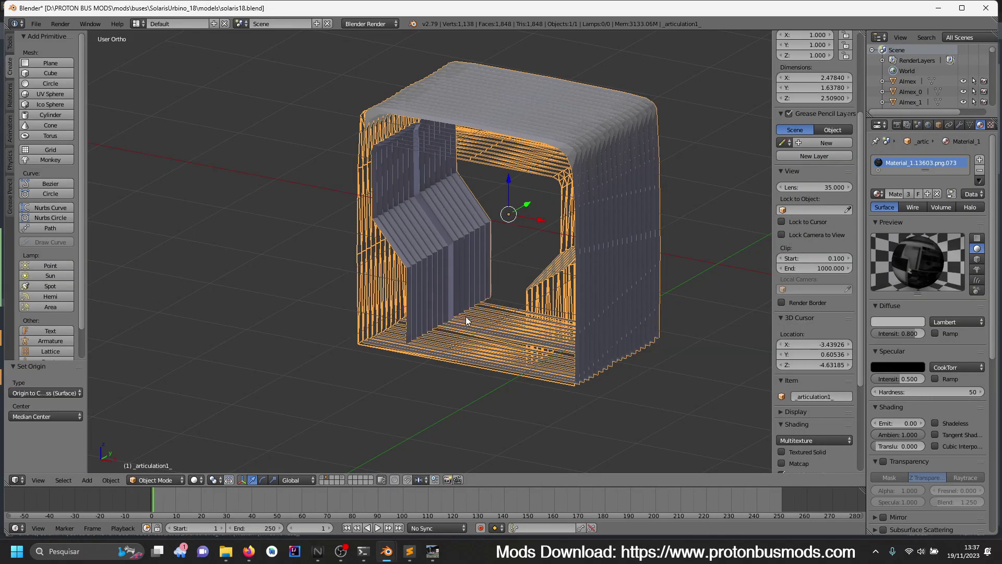
- Add a Plain Axes empty at the 3D cursor from the top view
key(KP_7)
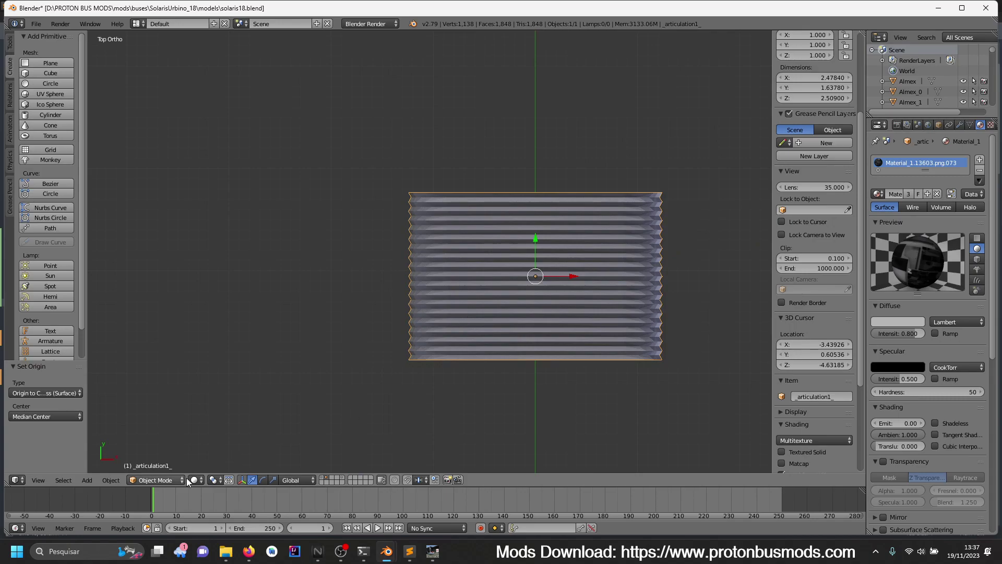
click(86, 480)
mouse_move(123, 390)
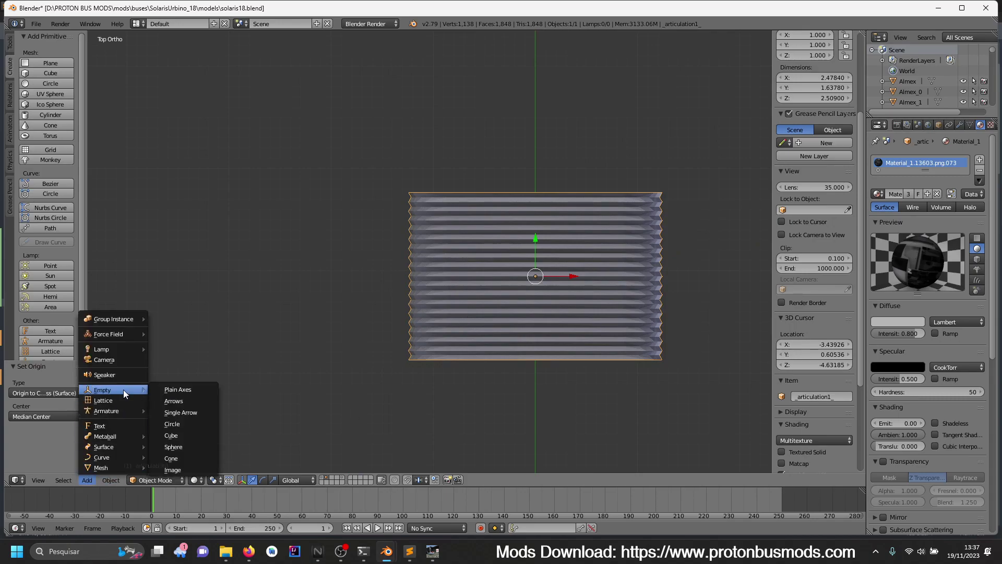
click(177, 389)
- Move the empty onto the bus centreline and align it along Y with the front edge of the bellows
middle_drag(465, 427, 529, 343)
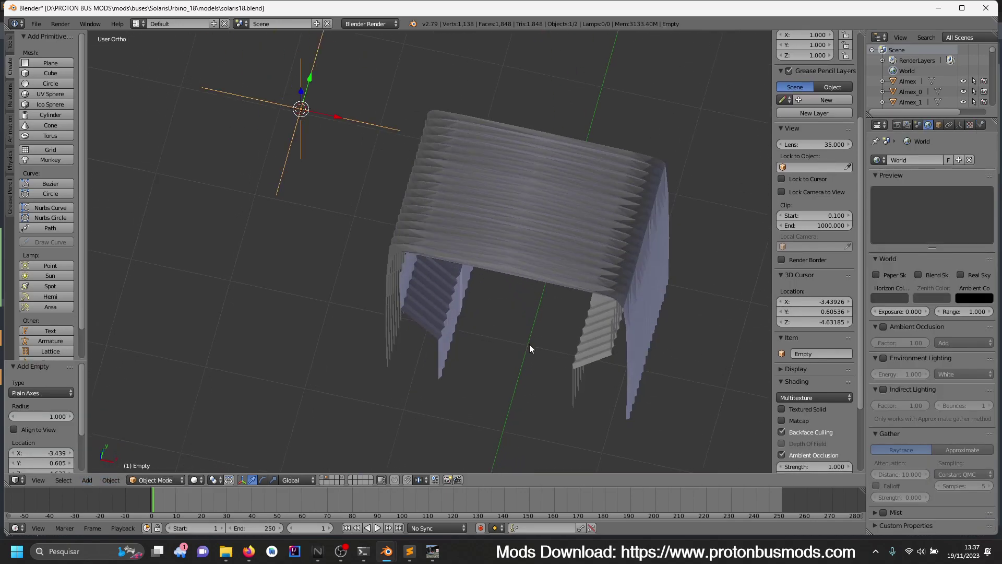
key(KP_3)
key(KP_7)
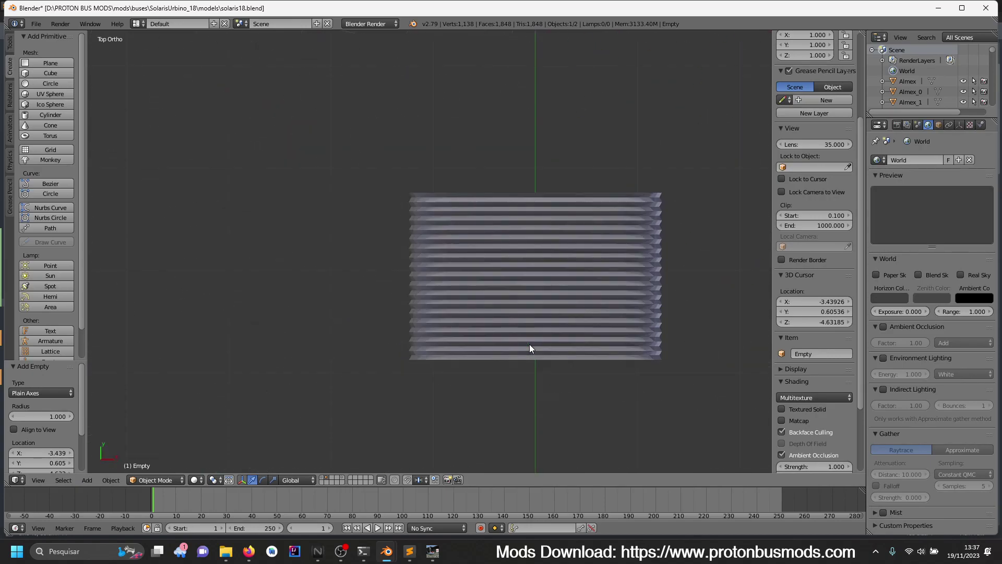
scroll(530, 349, down, 5)
key(g)
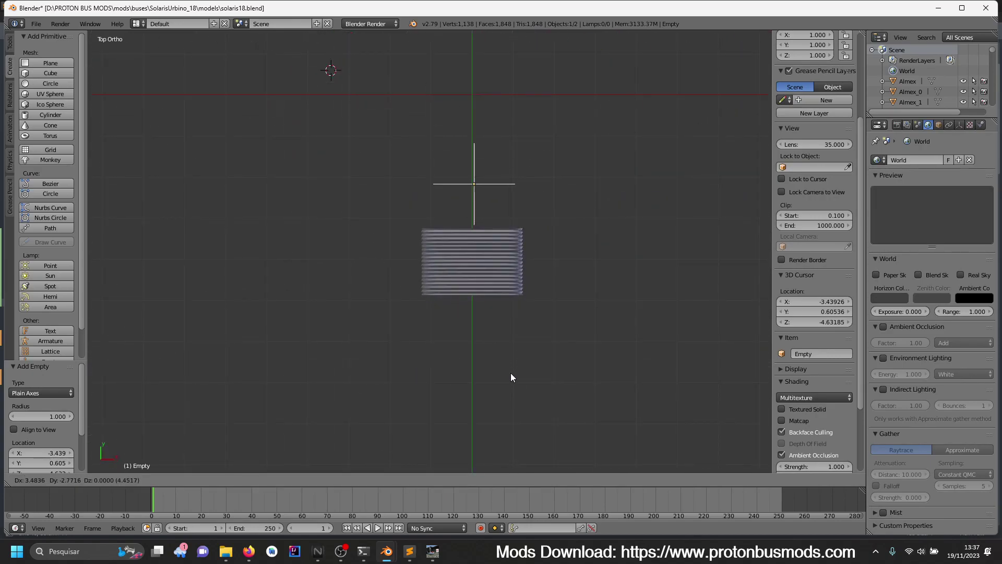
click(523, 417)
key(KP_Decimal)
scroll(518, 283, up, 4)
key(g)
key(y)
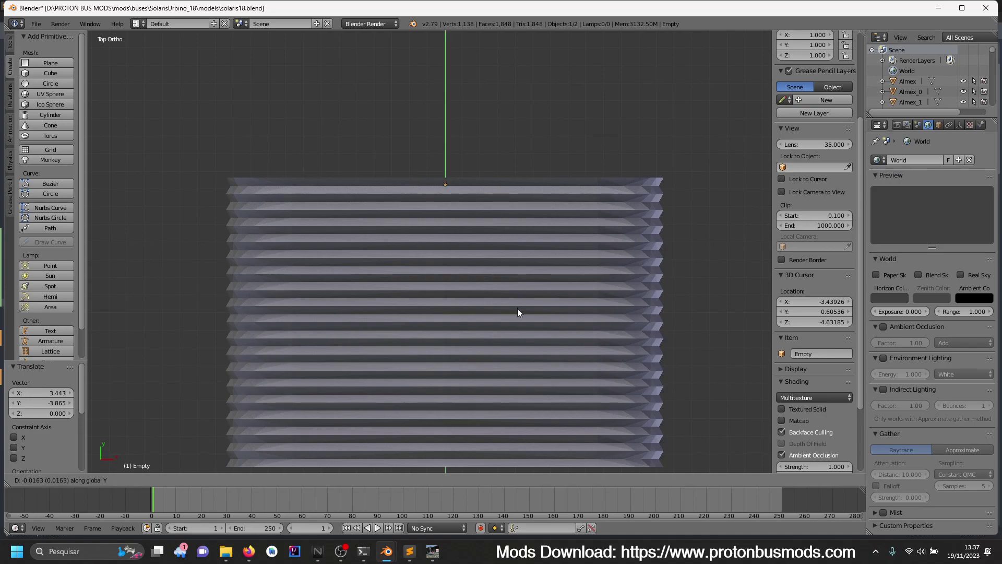
click(516, 324)
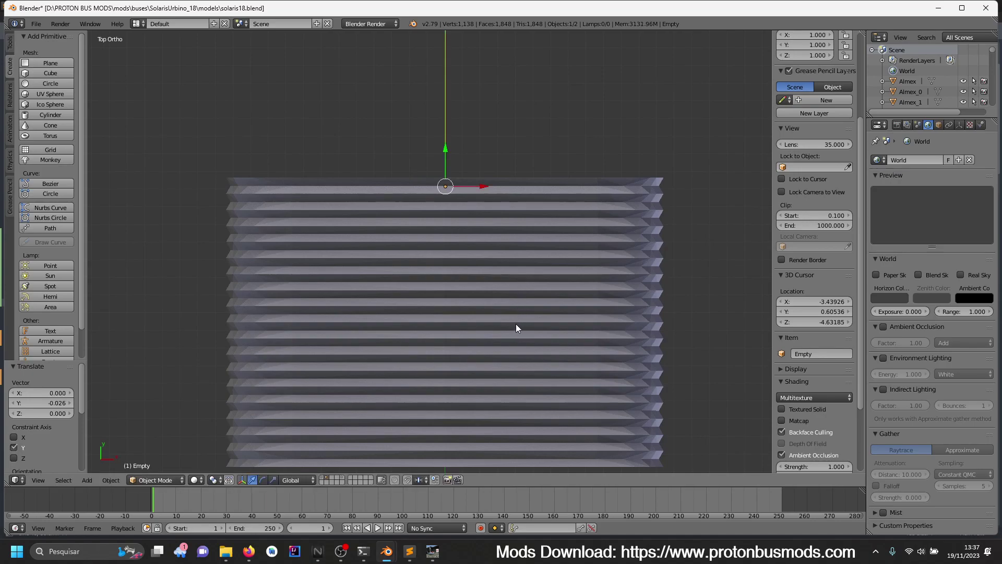
- Duplicate the empty about -1.552 along Y to the rear edge of the bellows
scroll(516, 324, down, 4)
key(shift+d)
key(y)
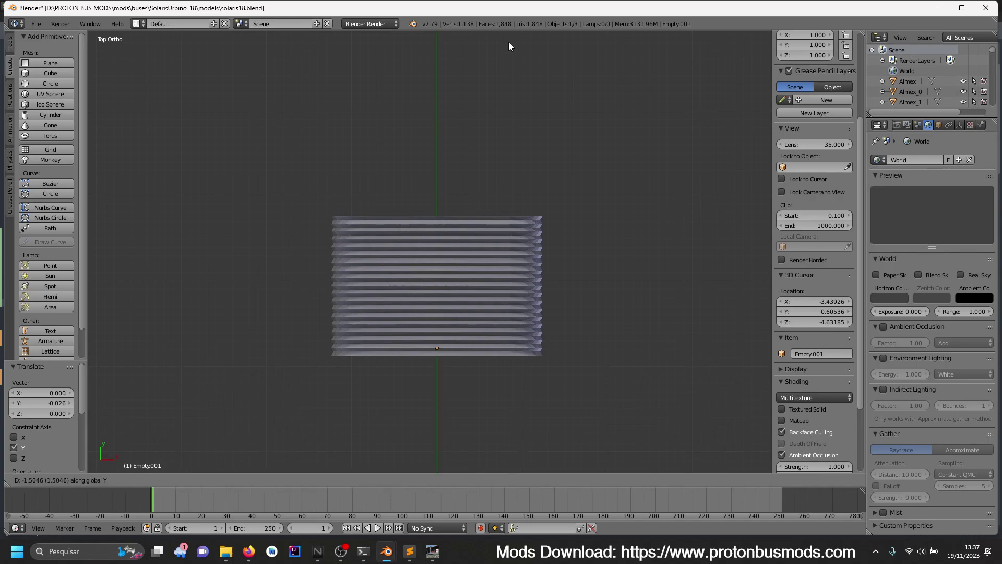
click(507, 87)
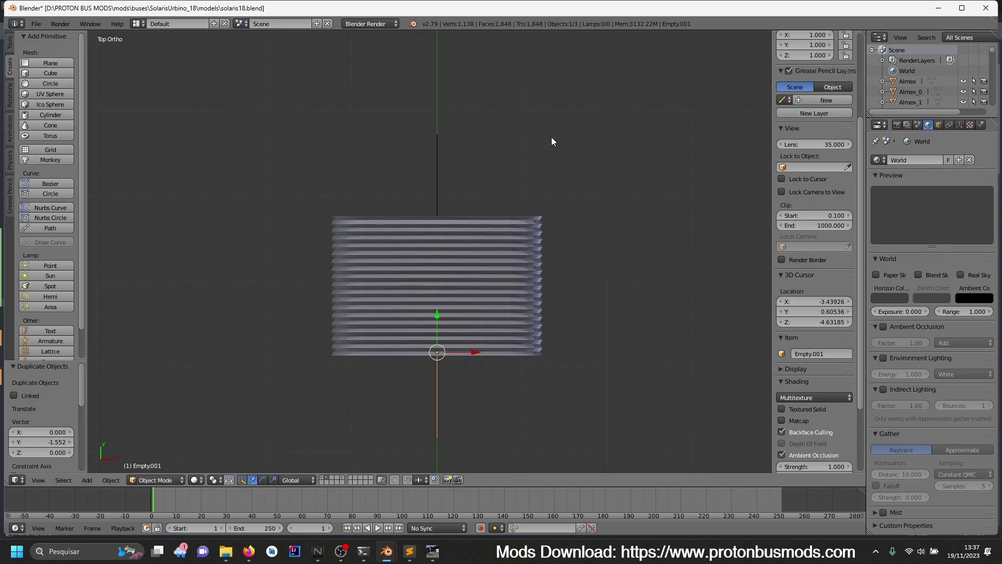
- Select both empties and raise them about 5.09 along Z to the lower edge of the bellows
shift+right_click(437, 168)
key(KP_3)
scroll(437, 172, down, 5)
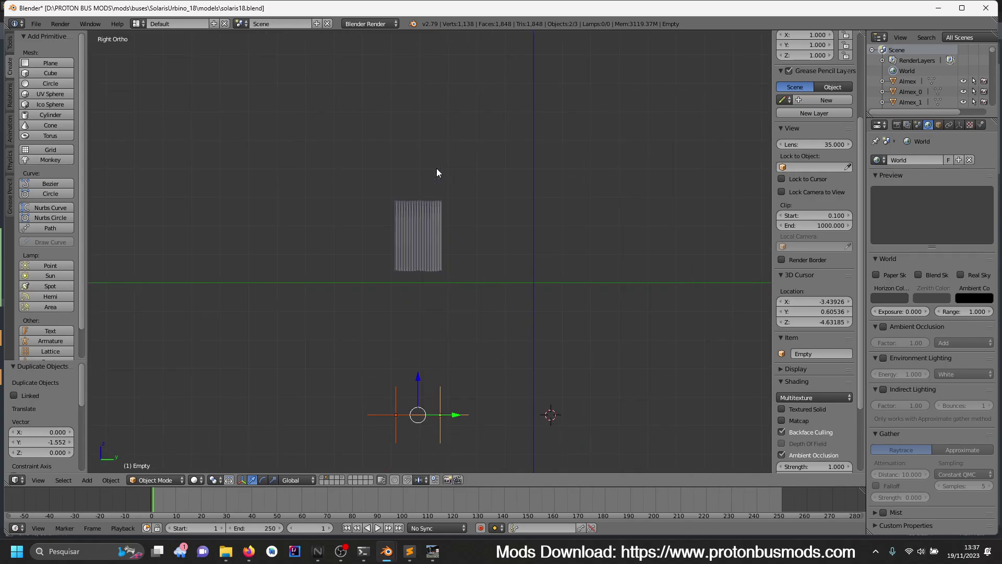
scroll(559, 347, up, 4)
key(g)
key(z)
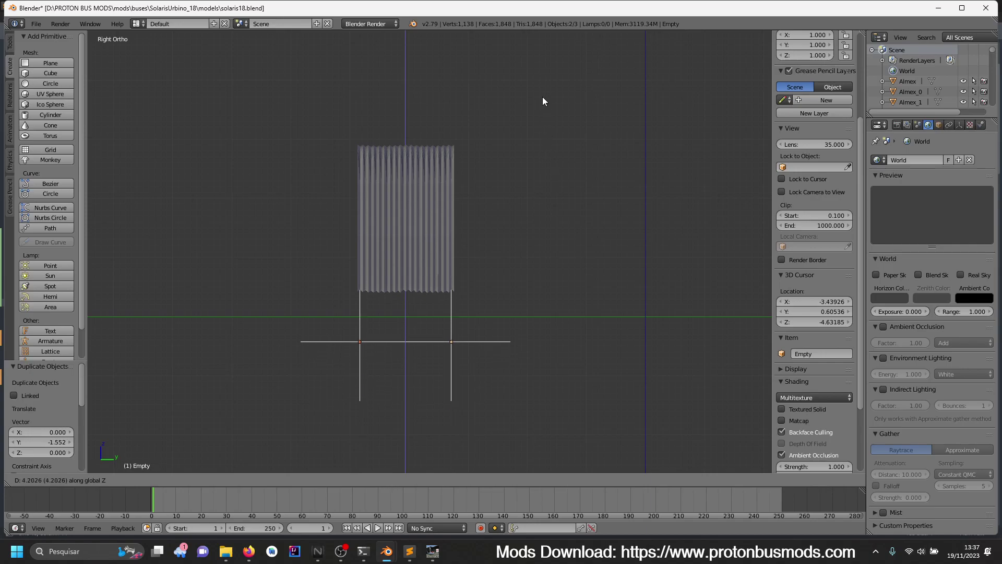
click(537, 192)
scroll(635, 371, up, 5)
key(g)
key(z)
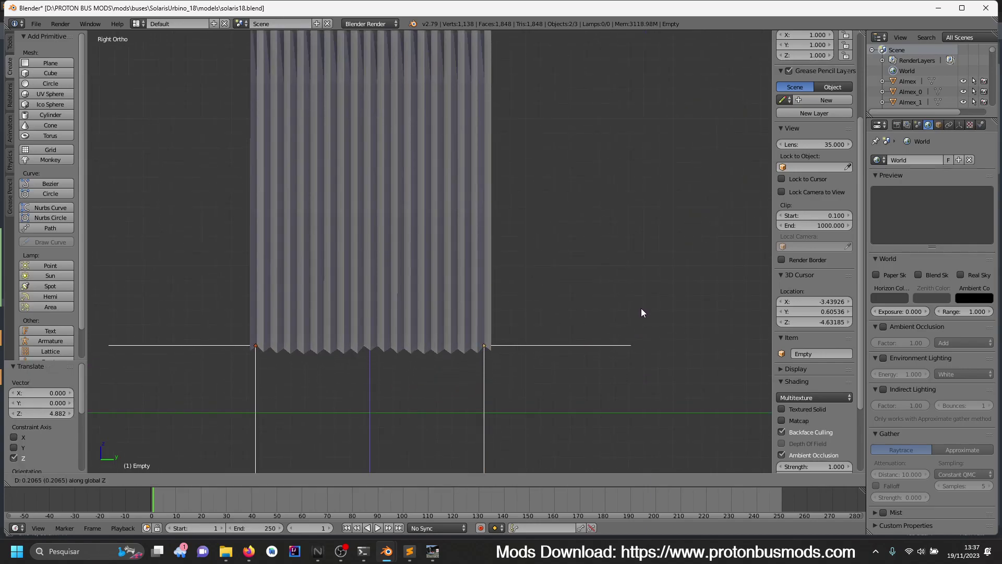
click(641, 312)
- Copy the front empty's Y location into posZ of [articulation1_end] in SolarisUrbino_18.ini, making it -3.28538
right_click(619, 345)
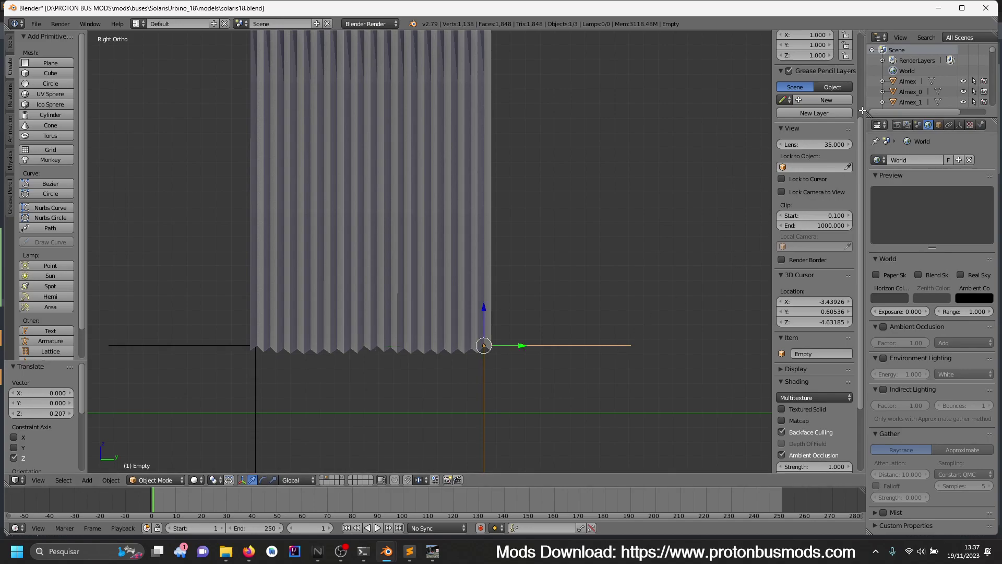
scroll(857, 157, up, 3)
click(412, 551)
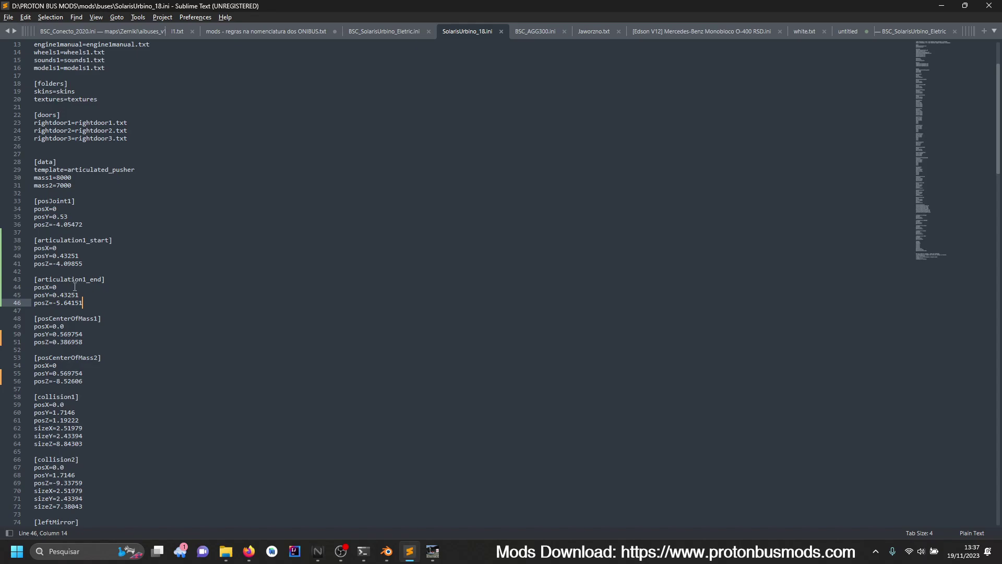
key(alt+Tab)
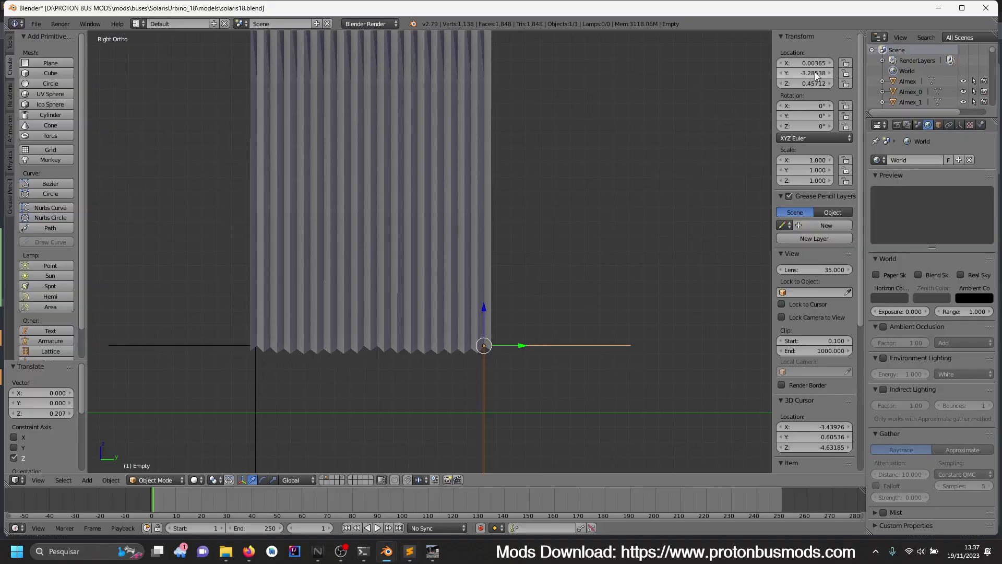
key(alt+Tab)
drag(95, 301, 51, 302)
text(-3.28538)
- Copy the front empty's Z location into posY of [articulation1_end], making it 0.457124, and save the file
key(alt+Tab)
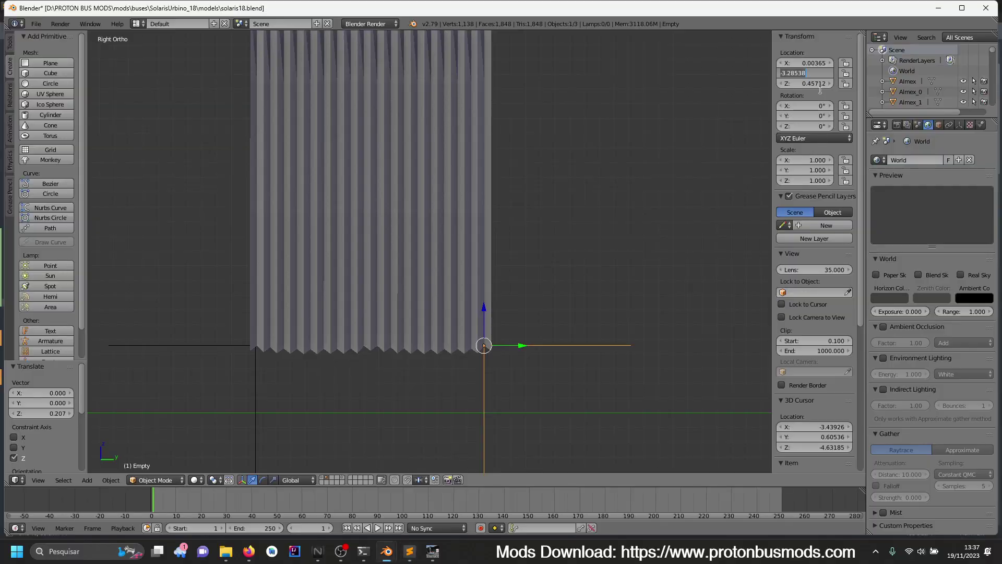
key(Escape)
key(alt+Tab)
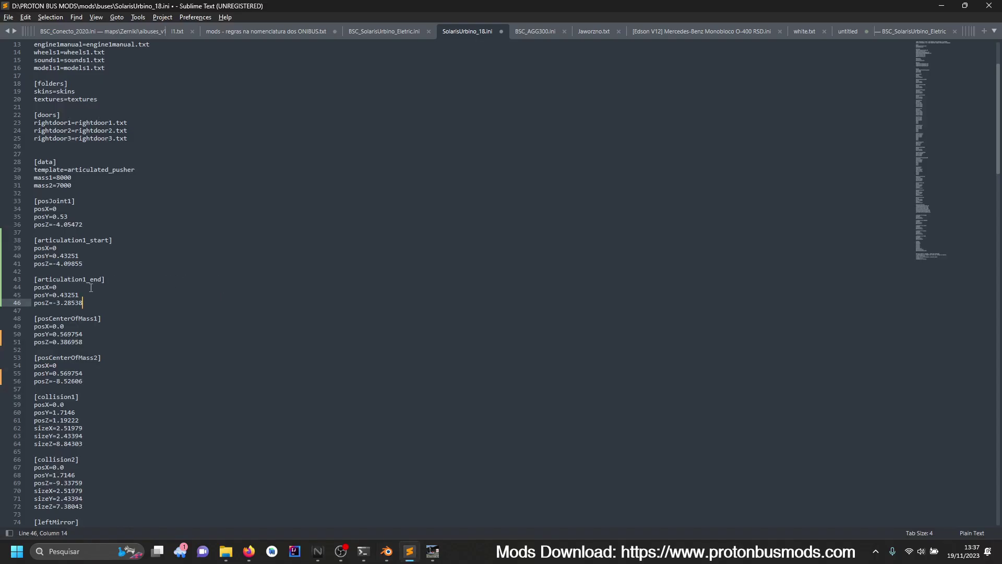
key(Up)
key(shift+Left)
key(shift+Left)
key(shift+Left)
key(shift+Left)
key(shift+Left)
key(shift+Left)
key(shift+Left)
text(0.457124)
key(ctrl+s)
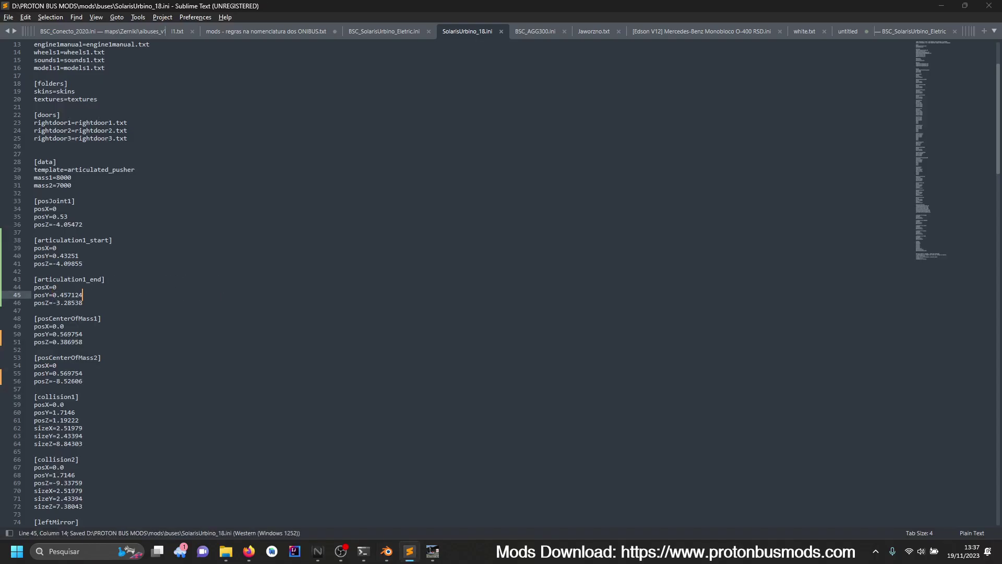
- Select the rear empty and copy its Y location, -4.83721, into posZ of [posCenterOfMass1] in SolarisUrbino_18.ini
key(alt+Tab)
right_click(262, 383)
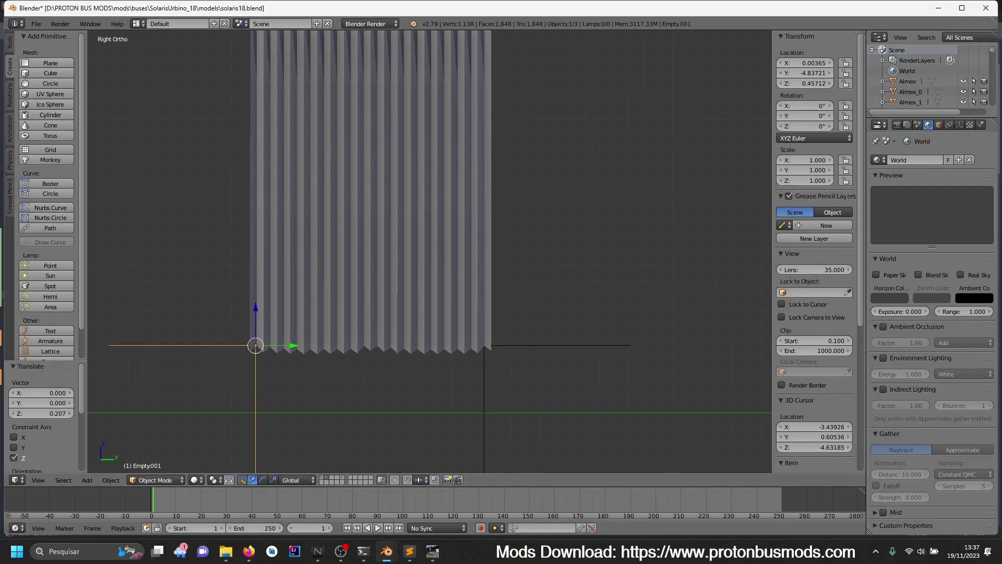
key(alt+Tab)
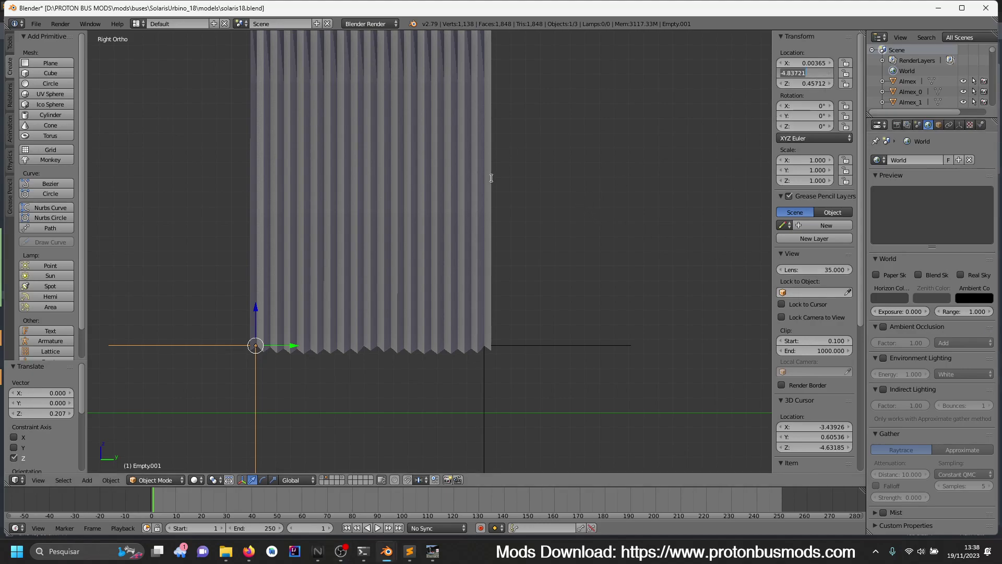
click(406, 558)
drag(85, 342, 52, 342)
text(-4.83721)
- Copy the rear empty's Z location, 0.457124, into posY of [posCenterOfMass1] in SolarisUrbino_18.ini and save the file
key(alt+Tab)
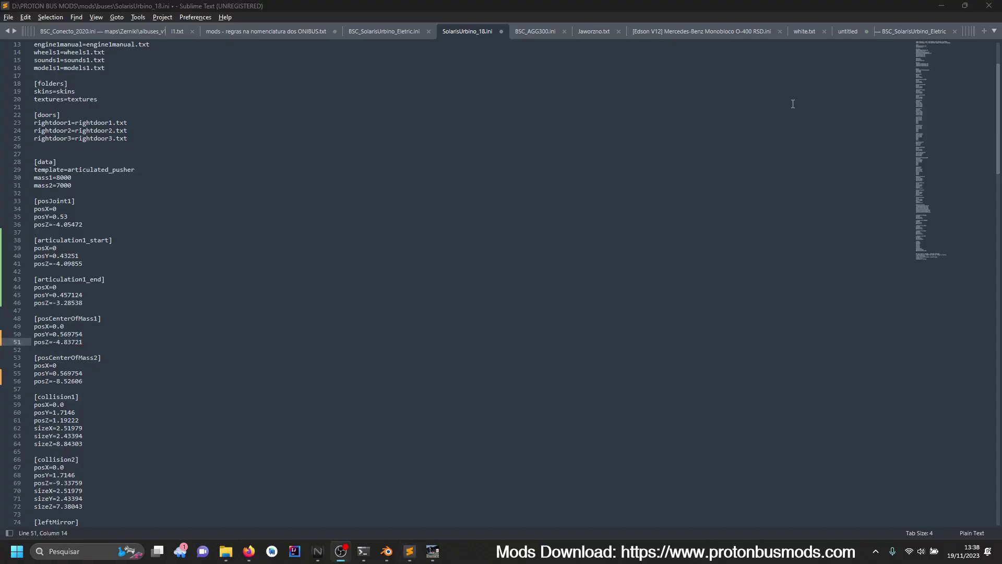
mouse_move(386, 551)
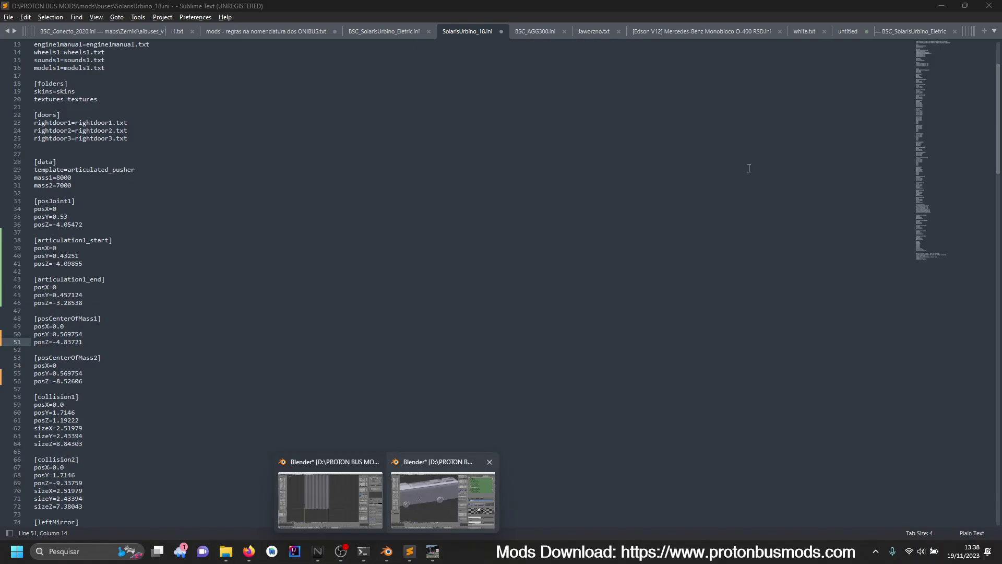
click(336, 497)
key(Return)
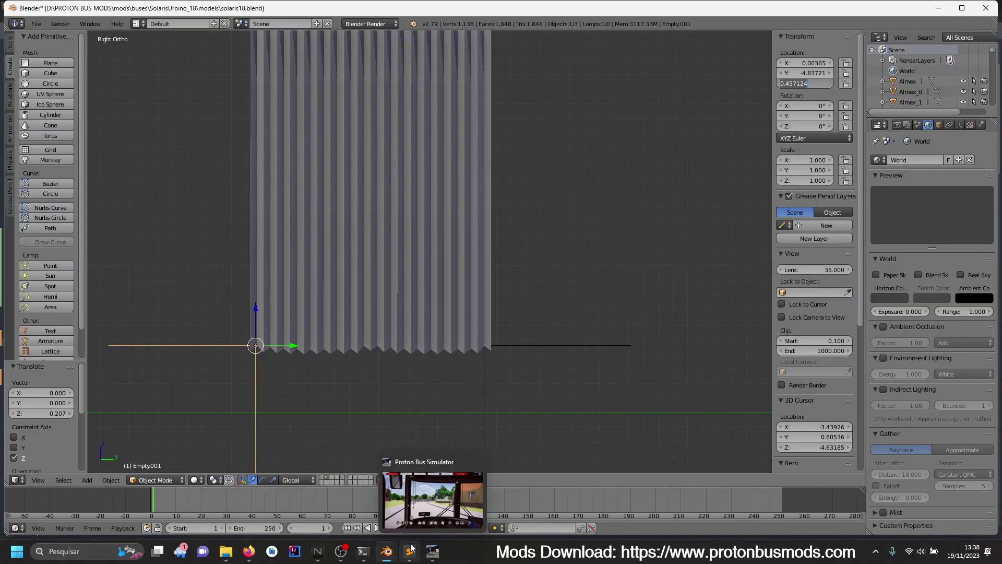
click(431, 499)
drag(83, 334, 53, 335)
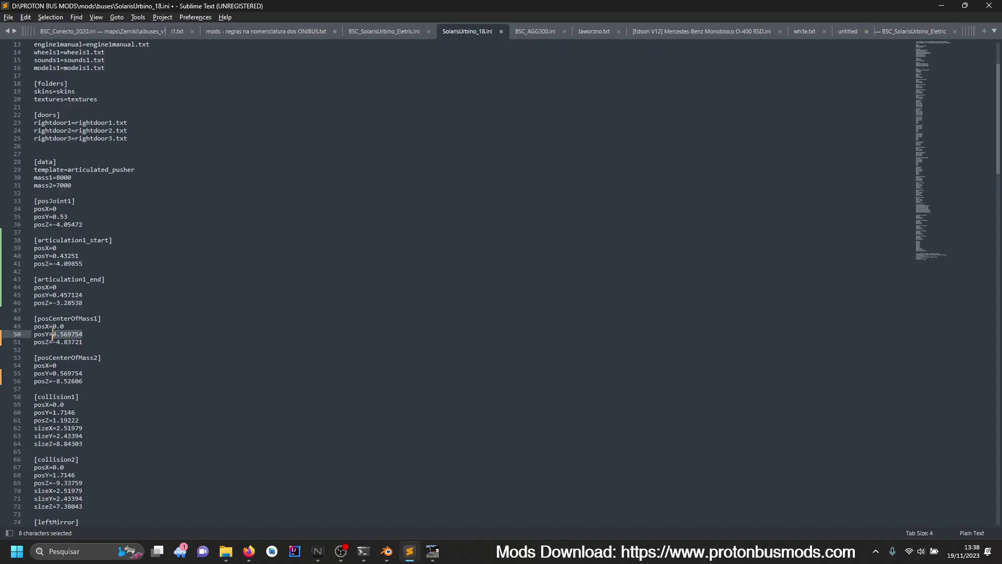
text(0.457124)
key(ctrl+s)
- Switch back to the bellows scene in Blender and show all layers so the whole bus is displayed
mouse_move(387, 552)
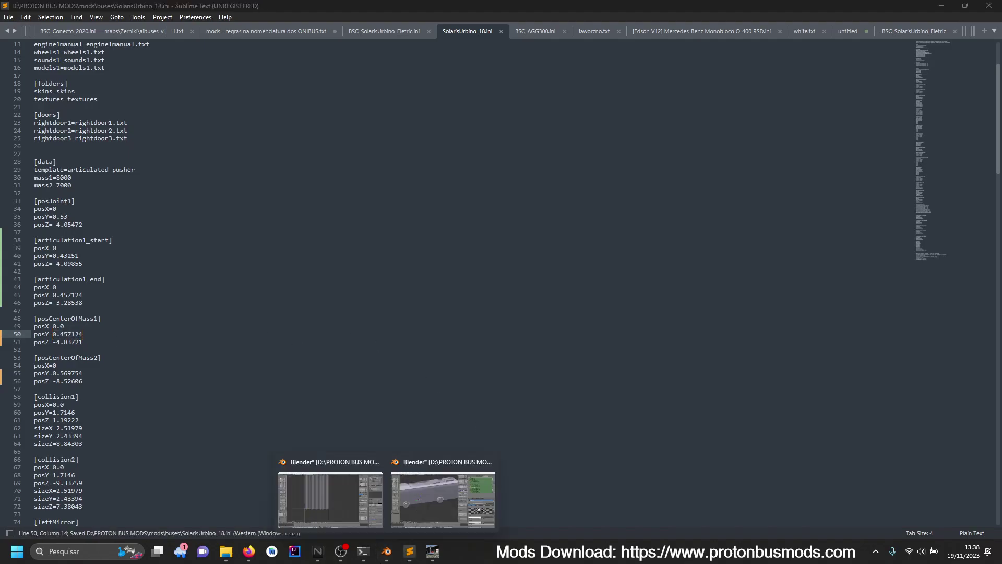
click(354, 527)
key(Return)
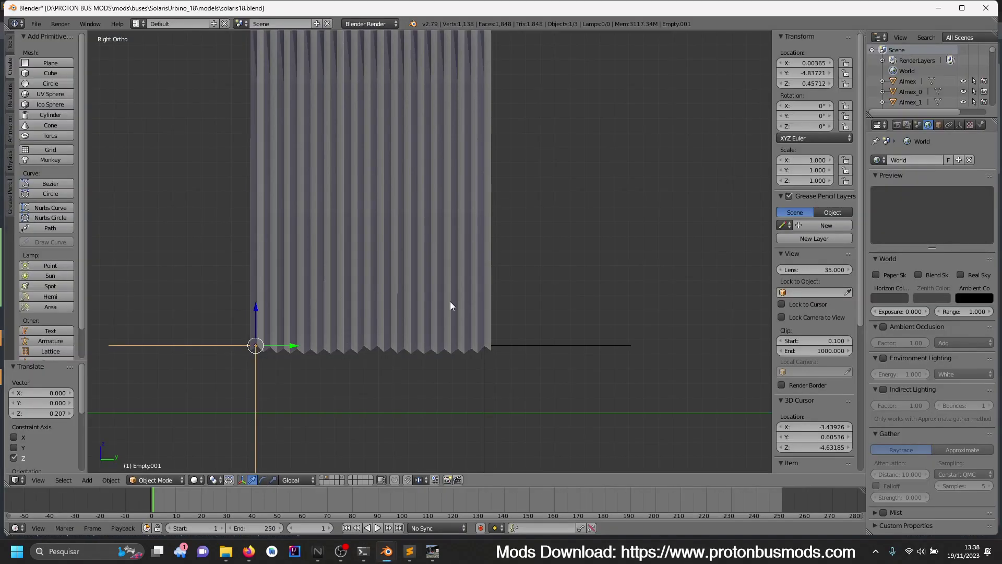
scroll(450, 302, down, 10)
key(grave)
middle_drag(450, 302, 416, 337)
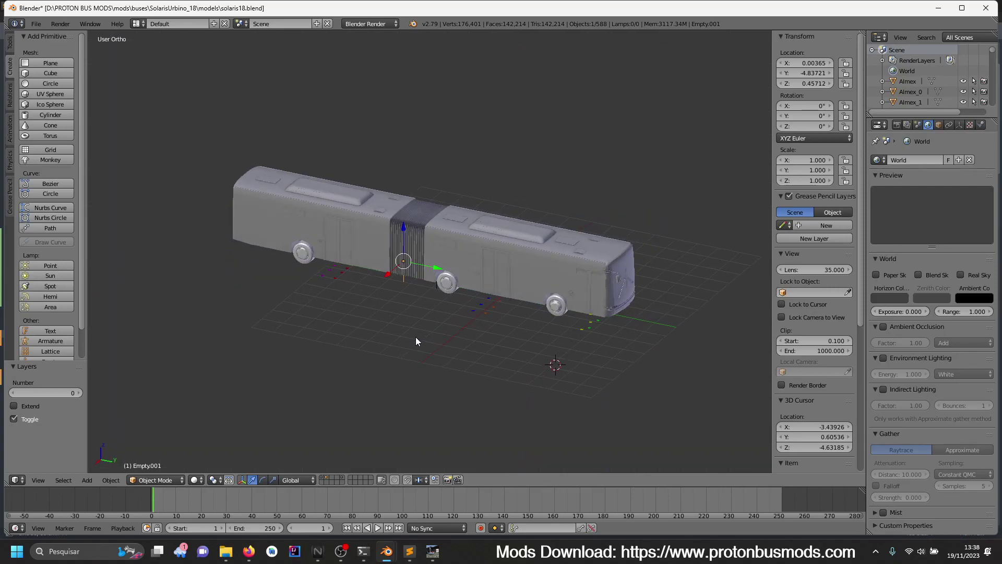
- Select all objects of the bus and export them as 3DS, overwriting SolarisUrbino_18.3ds in the models folder
key(a)
click(37, 24)
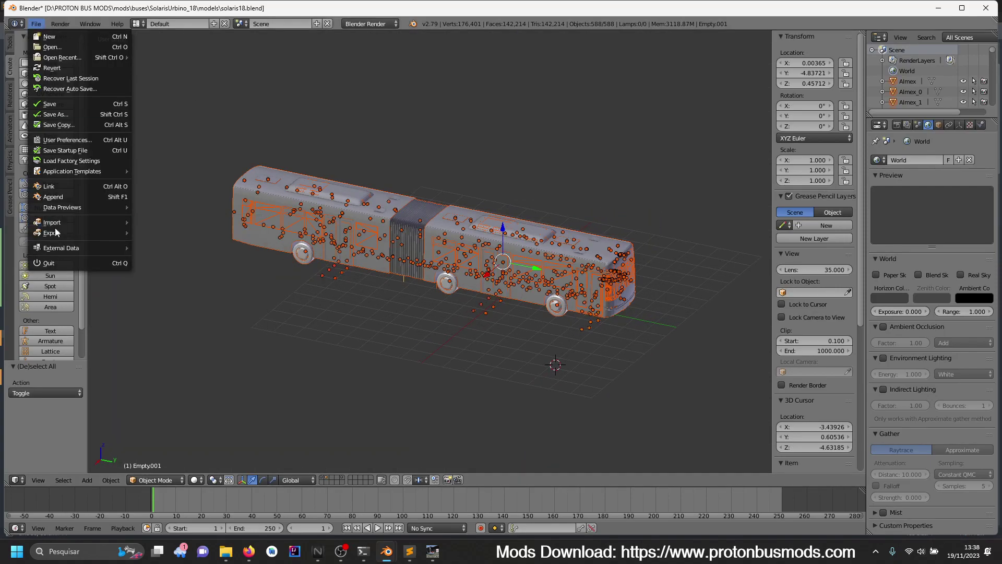
mouse_move(104, 232)
click(183, 254)
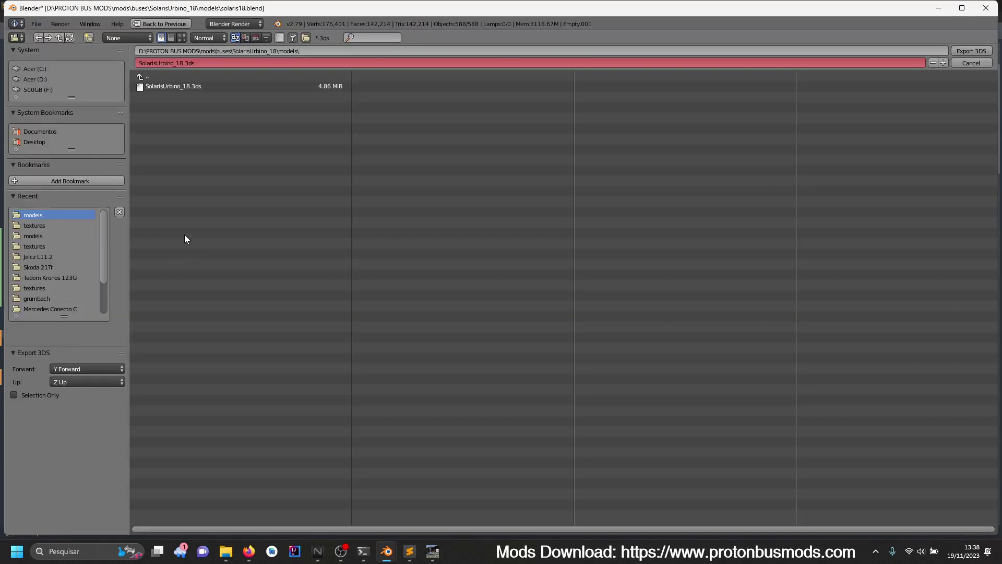
click(174, 86)
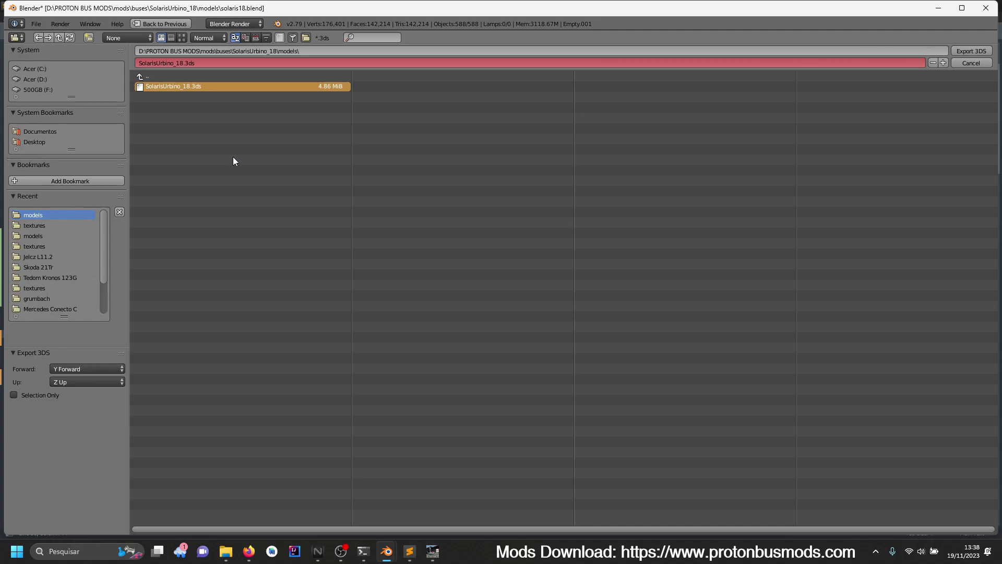
key(Return)
- Switch to Proton Bus Simulator, reload the bus by leaving and continuing the game, and inspect its articulation from outside
mouse_move(433, 551)
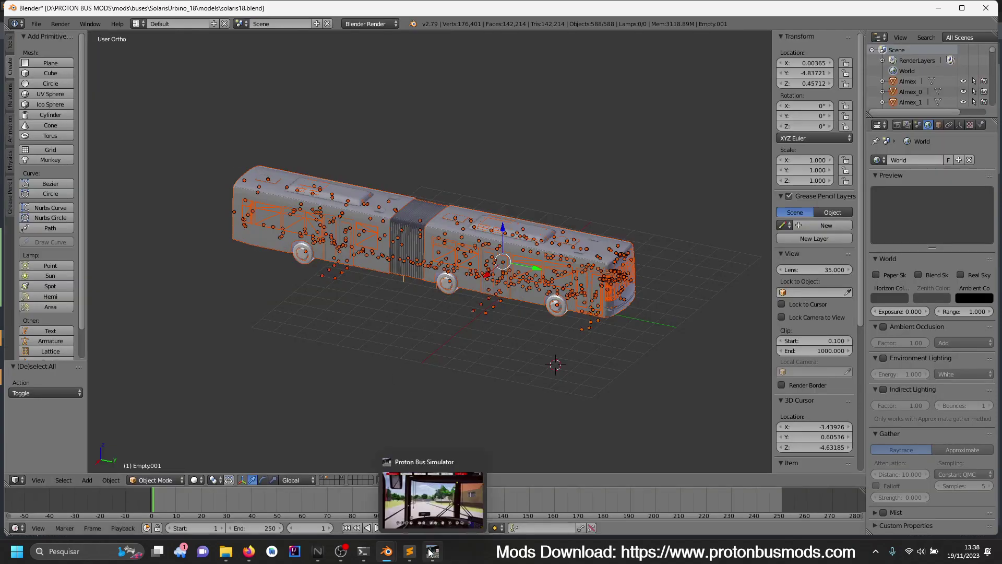
click(468, 472)
key(Escape)
click(394, 525)
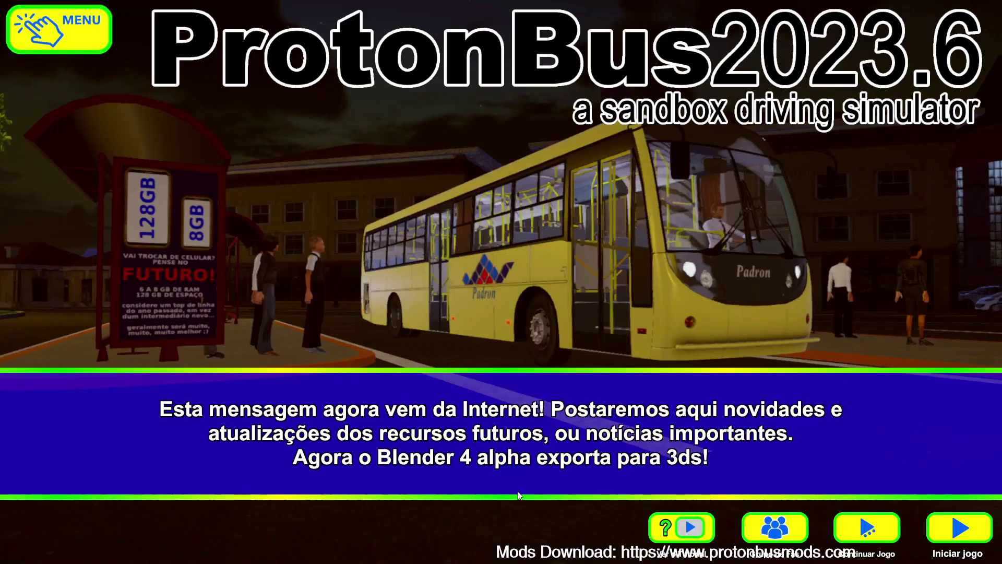
click(883, 525)
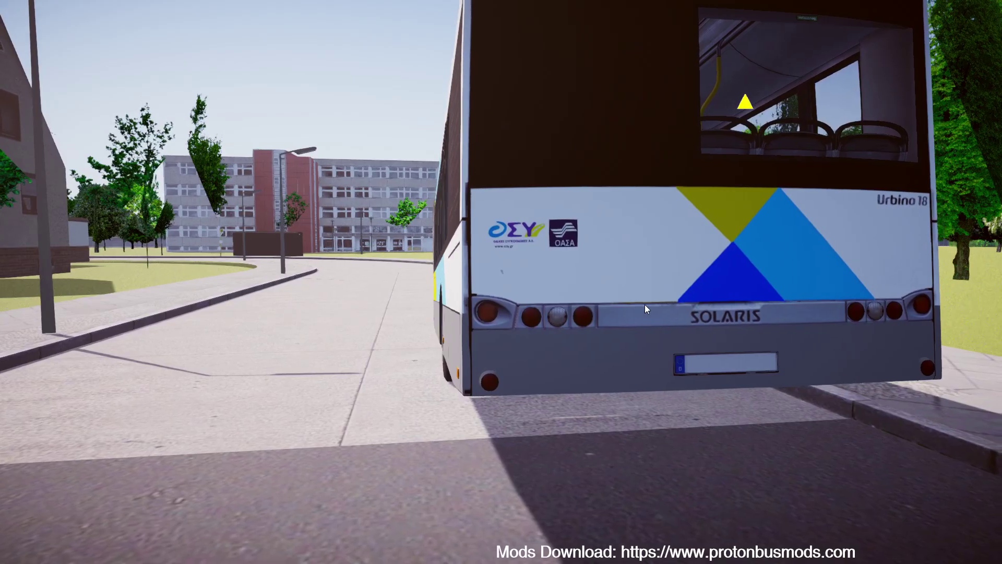
drag(644, 305, 448, 277)
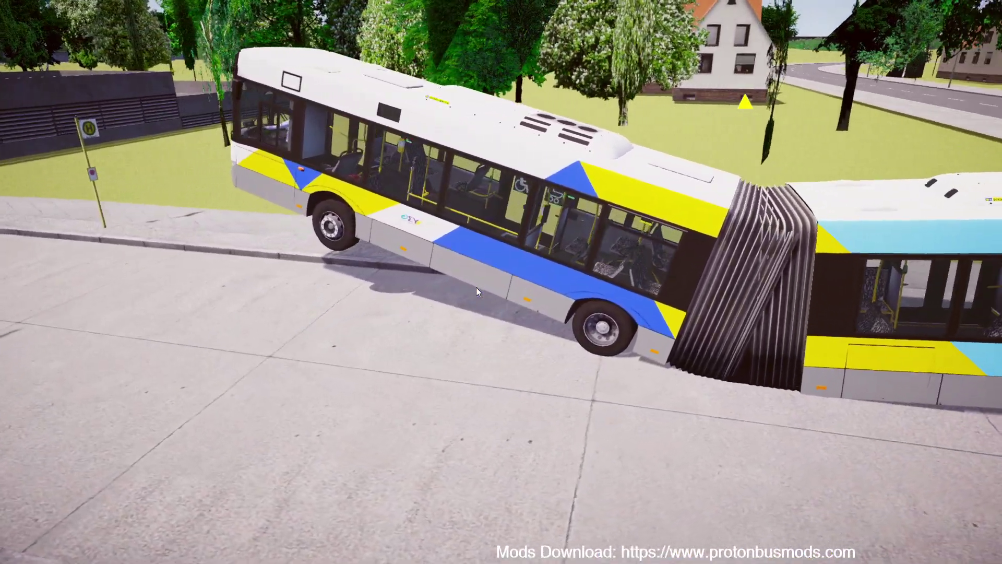
key(c)
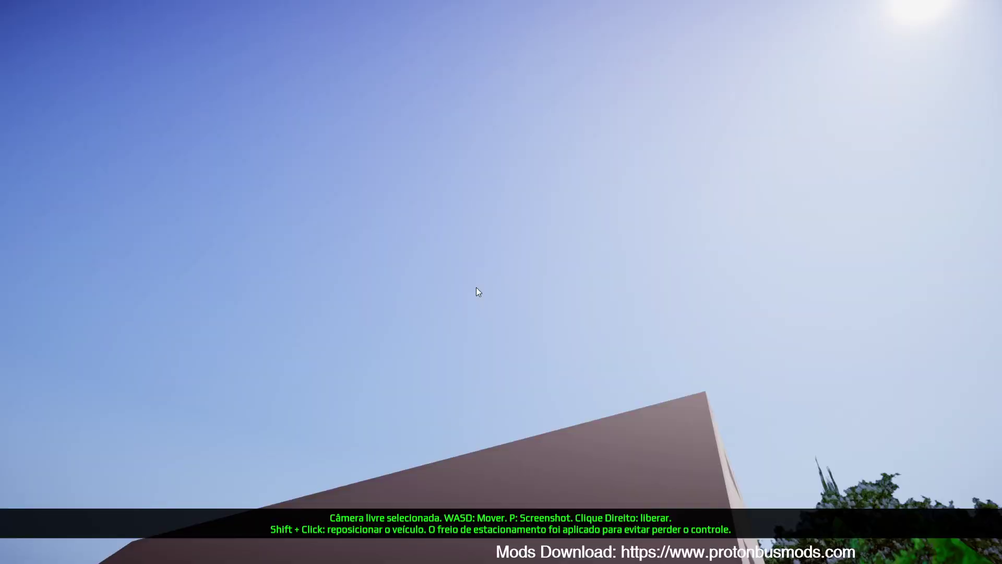